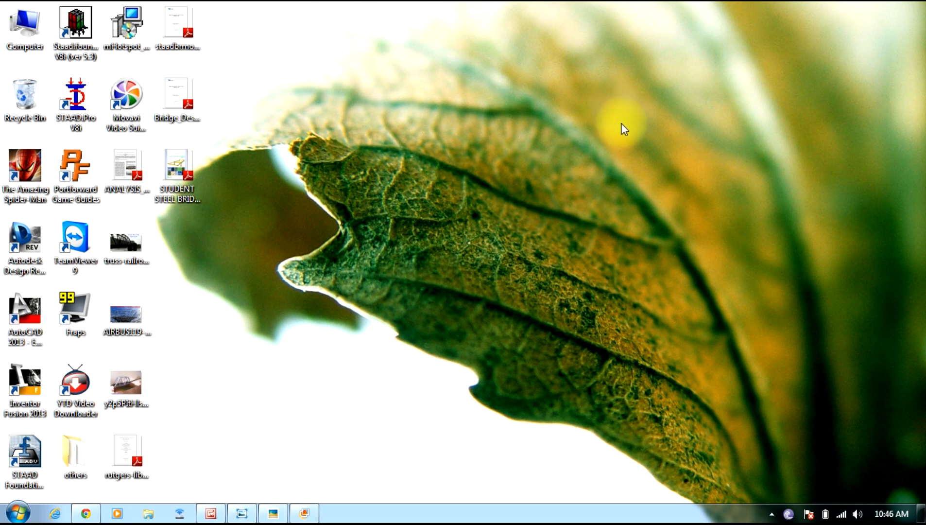
pyautogui.rightClick(546, 96)
pyautogui.click(578, 133)
pyautogui.rightClick(478, 76)
pyautogui.click(491, 116)
pyautogui.rightClick(491, 119)
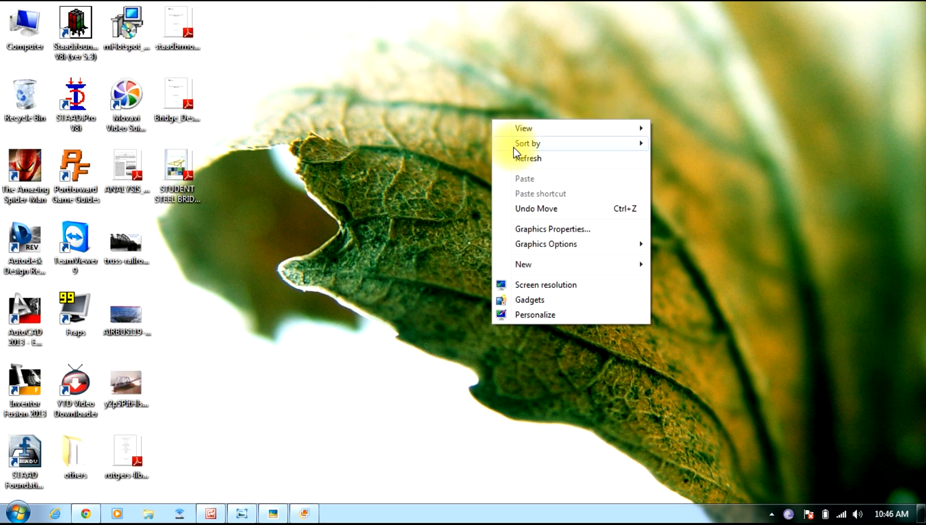
pyautogui.click(524, 159)
pyautogui.rightClick(403, 58)
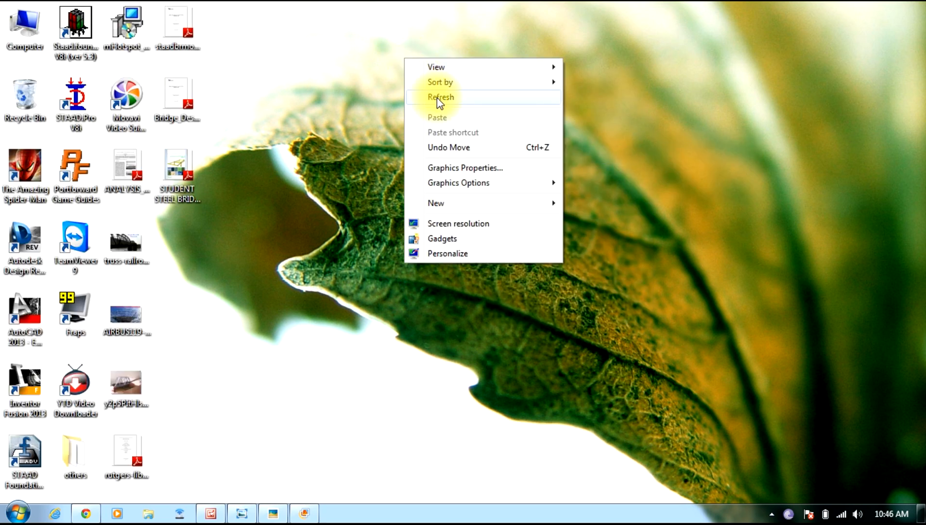
pyautogui.click(439, 99)
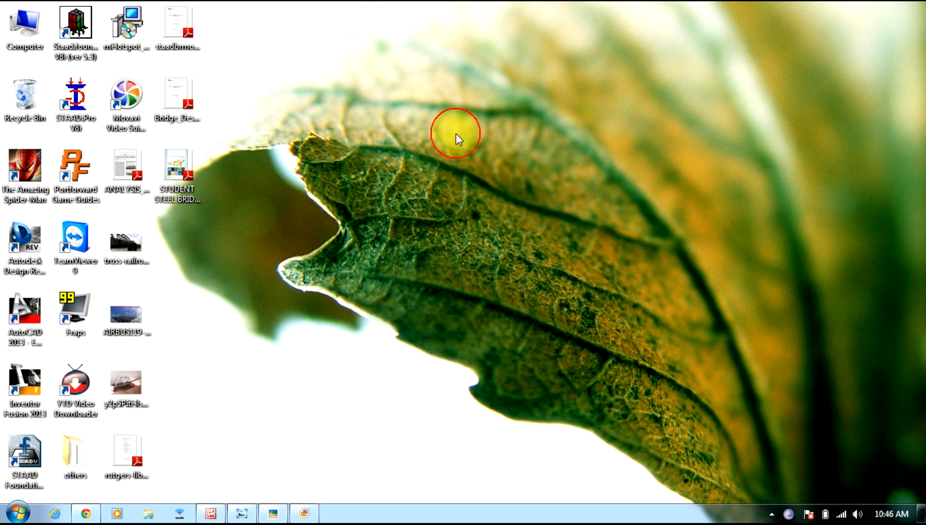
pyautogui.rightClick(455, 133)
pyautogui.click(474, 173)
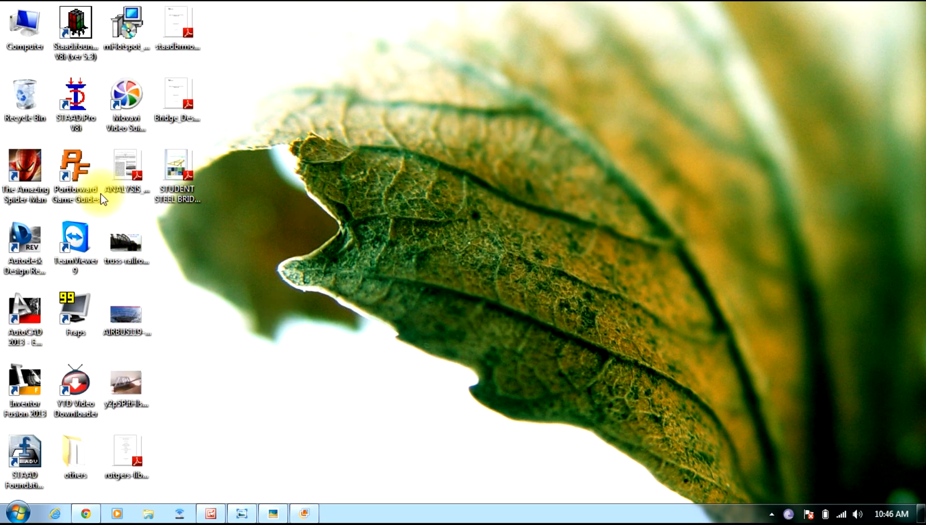
# Step: Check the dimensioned truss picture IMG_0412 in Picture Manager and launch STAAD.Pro V8i
pyautogui.click(215, 516)
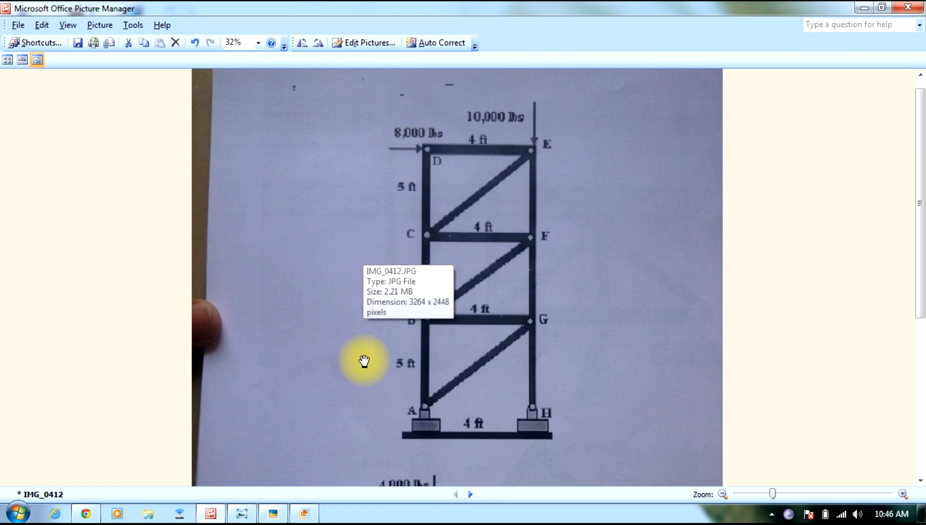
pyautogui.click(863, 7)
pyautogui.click(73, 124)
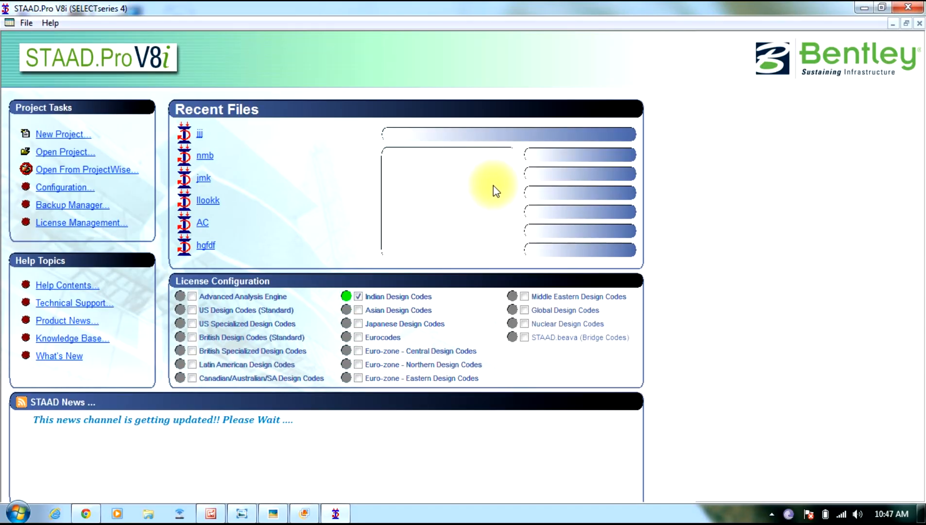
# Step: Create a new Truss project with the file name asdfgr, using Foot as length unit and Pound as force unit
pyautogui.click(63, 139)
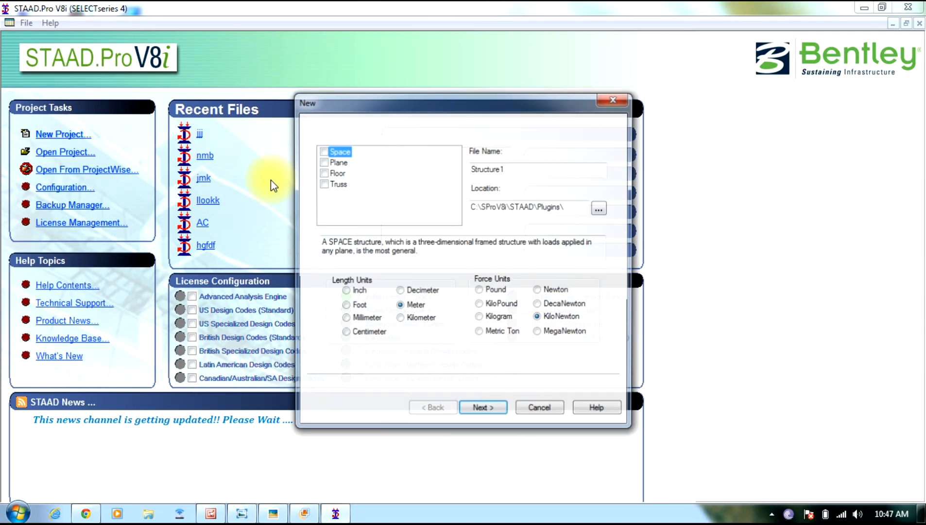
pyautogui.click(326, 184)
pyautogui.write('asdfgr')
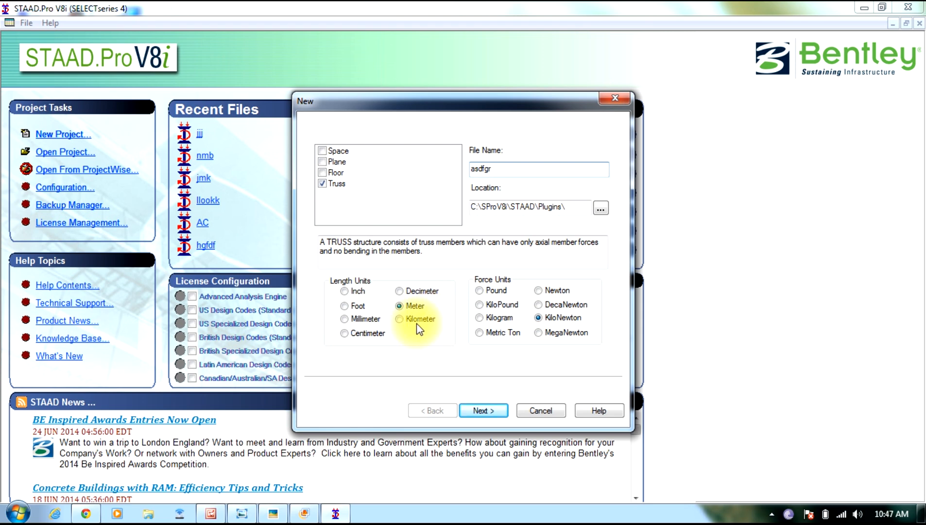
pyautogui.click(225, 514)
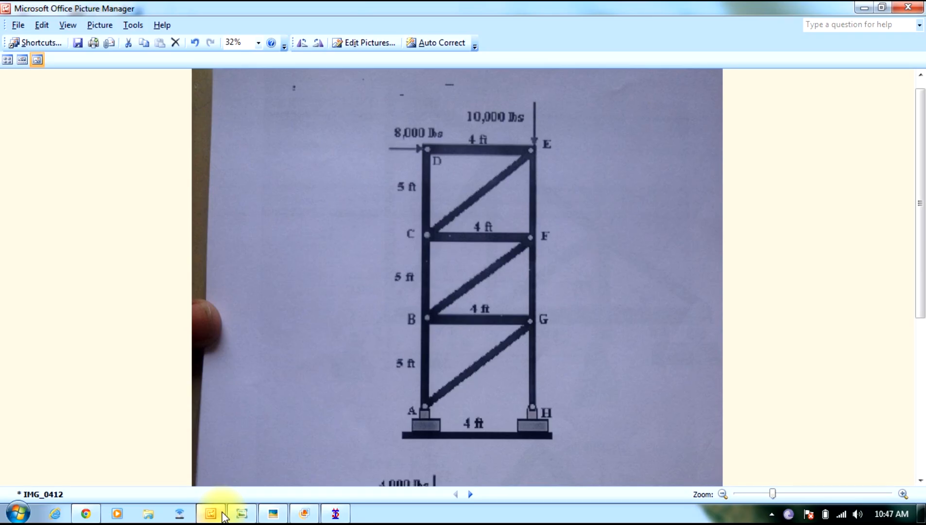
pyautogui.click(224, 514)
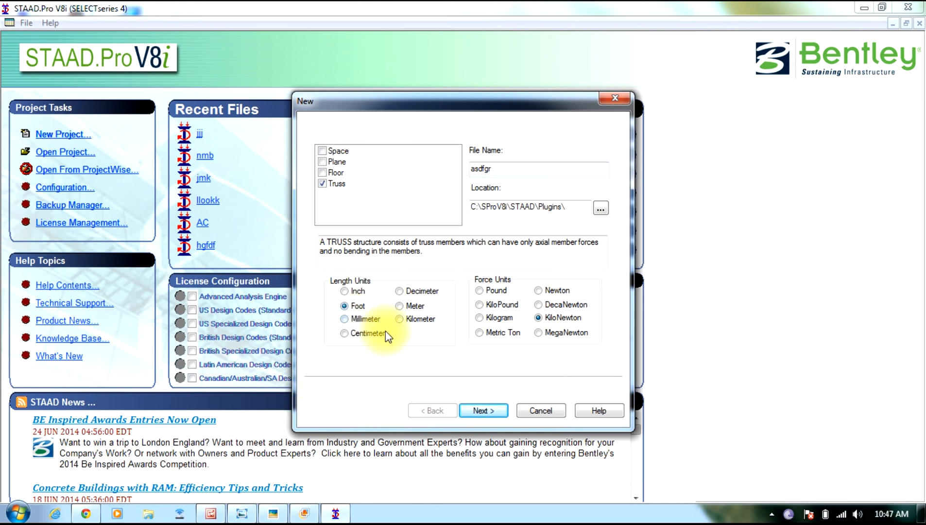
pyautogui.click(484, 410)
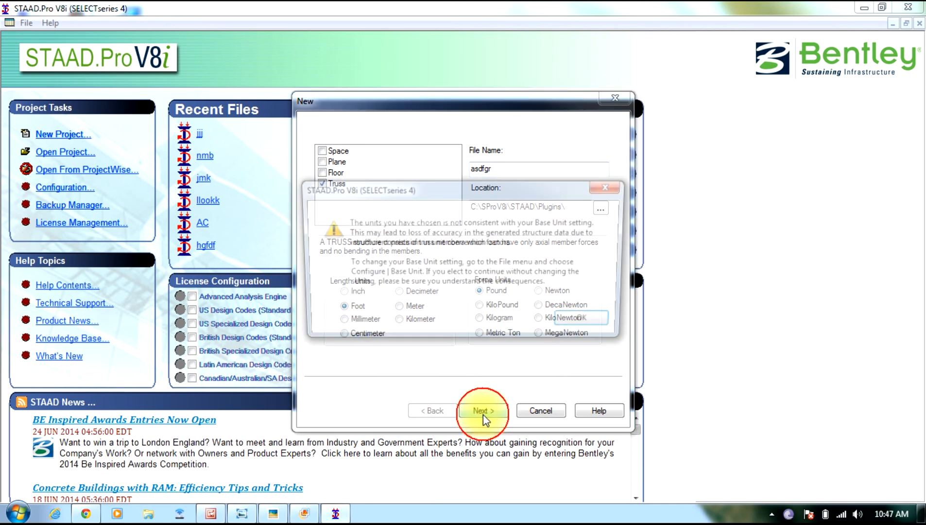
pyautogui.click(589, 323)
pyautogui.click(484, 411)
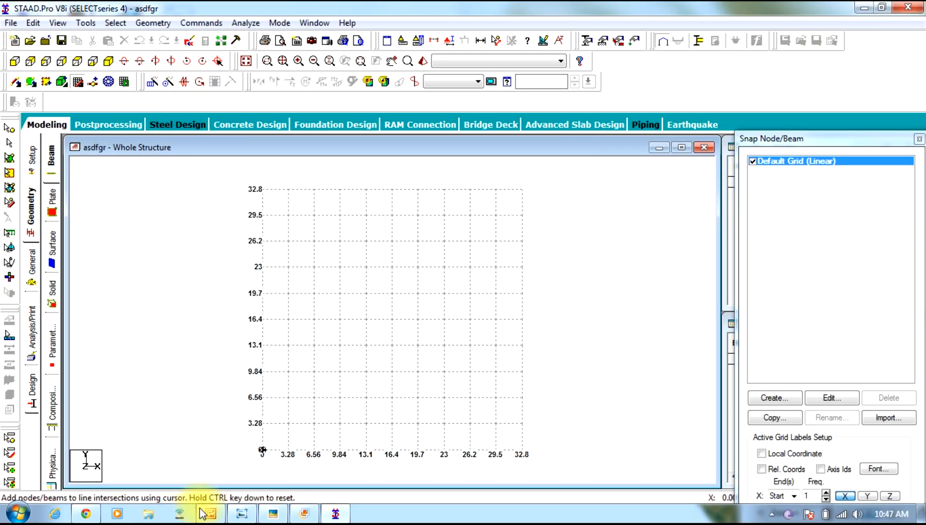
# Step: Set the default linear grid's spacing to 1 ft in both X and Y
pyautogui.click(833, 399)
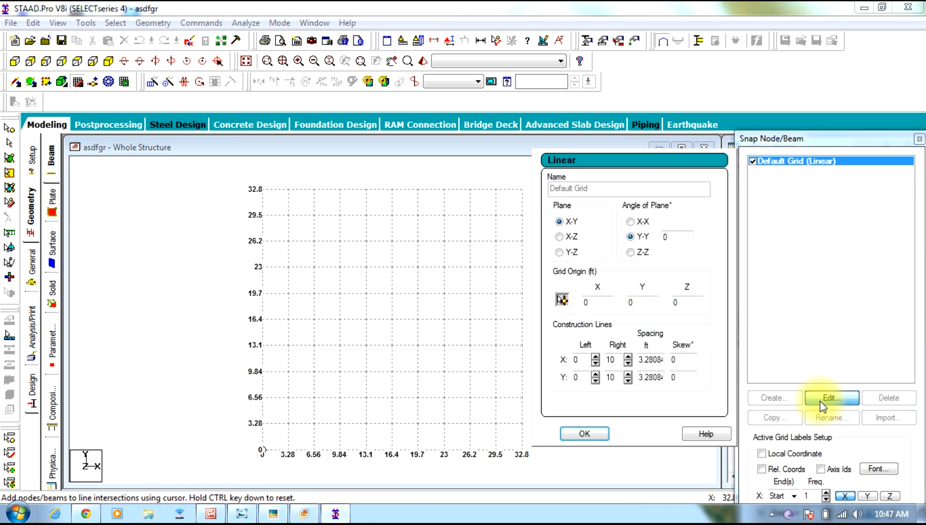
pyautogui.doubleClick(658, 361)
pyautogui.write('4')
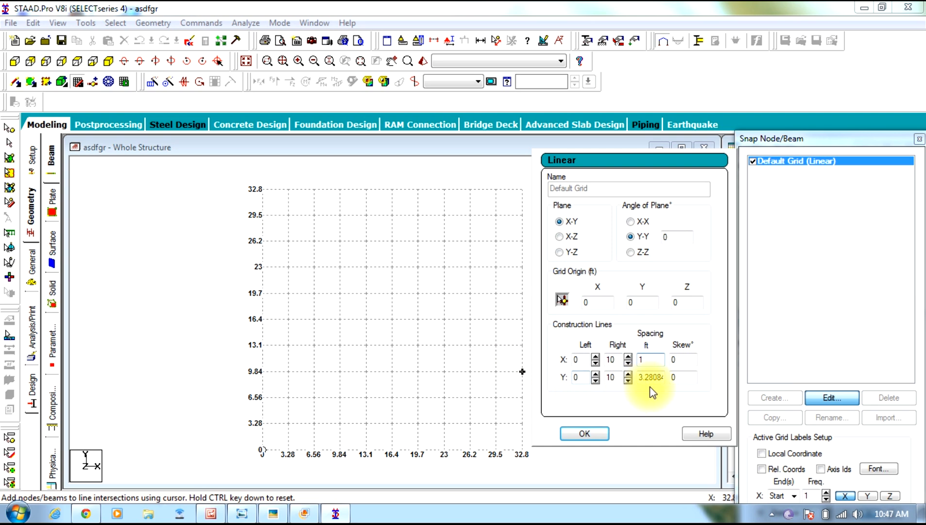
pyautogui.moveTo(670, 378); pyautogui.dragTo(576, 382)
pyautogui.write('1')
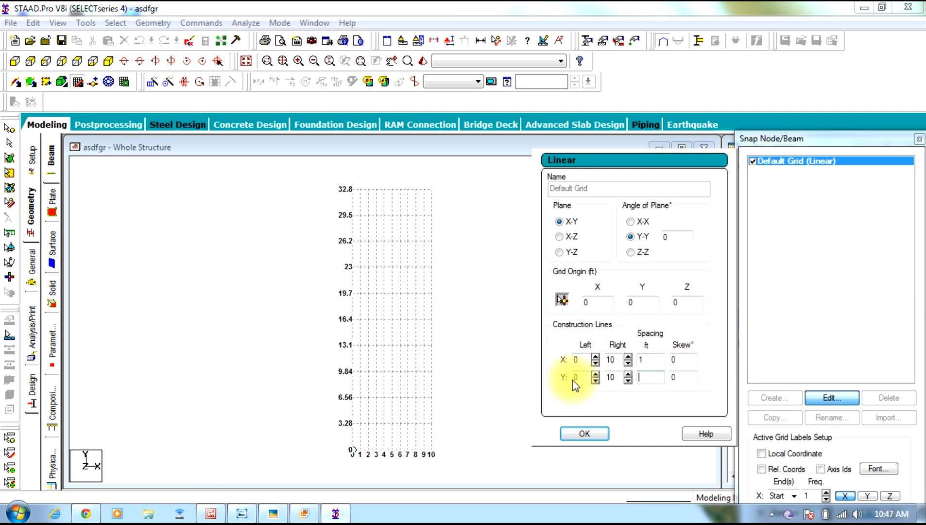
pyautogui.click(584, 434)
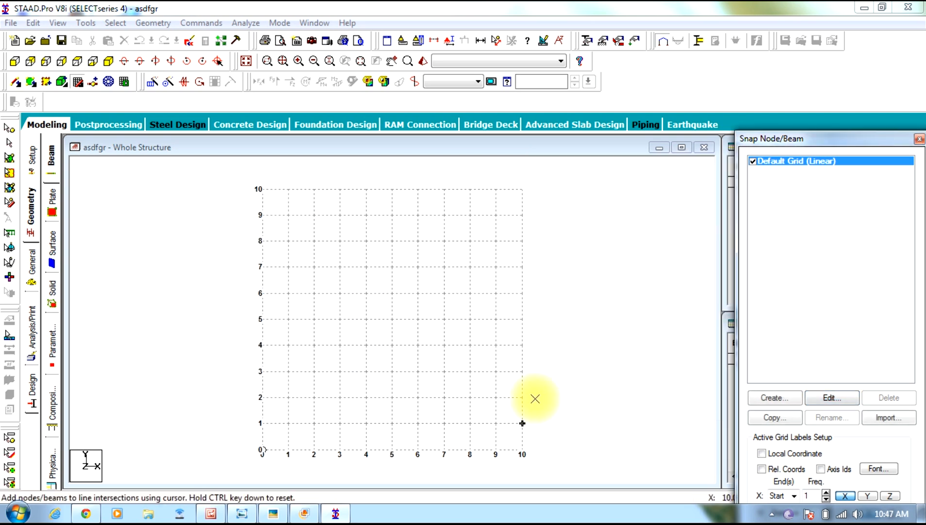
# Step: Check the truss heights in the reference picture and extend the grid to 15 construction lines in Y
pyautogui.click(210, 513)
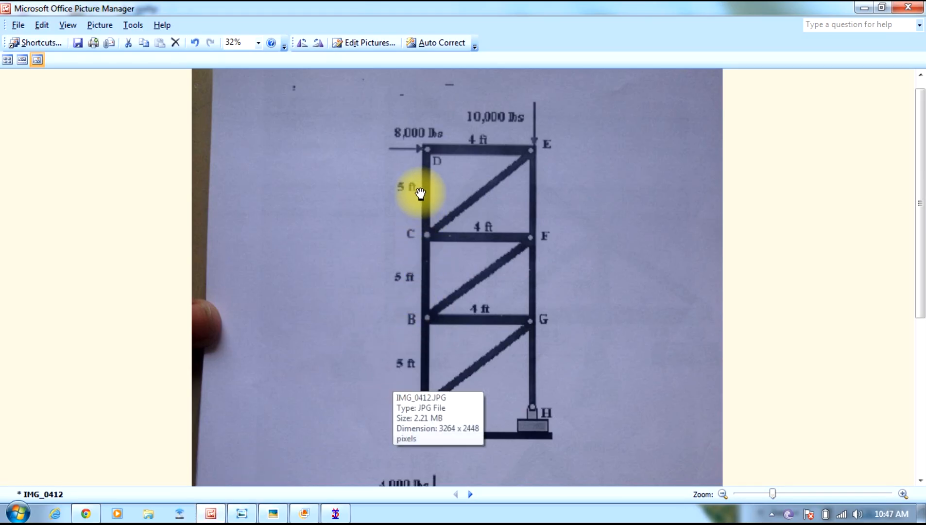
pyautogui.click(864, 7)
pyautogui.click(821, 396)
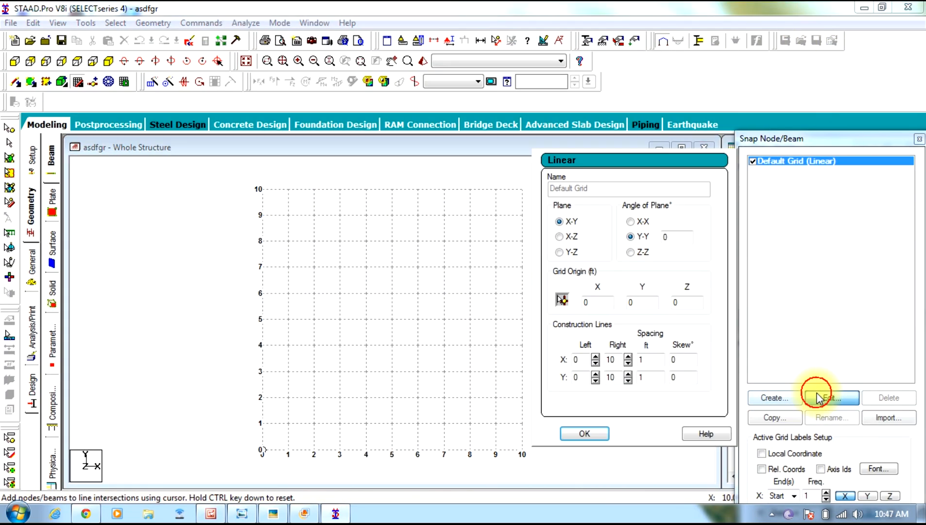
pyautogui.doubleClick(621, 377)
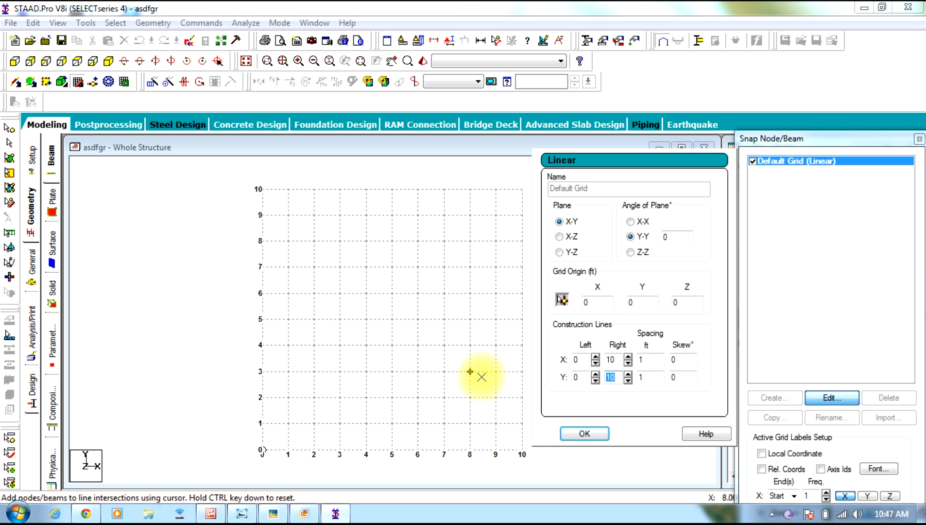
pyautogui.write('15')
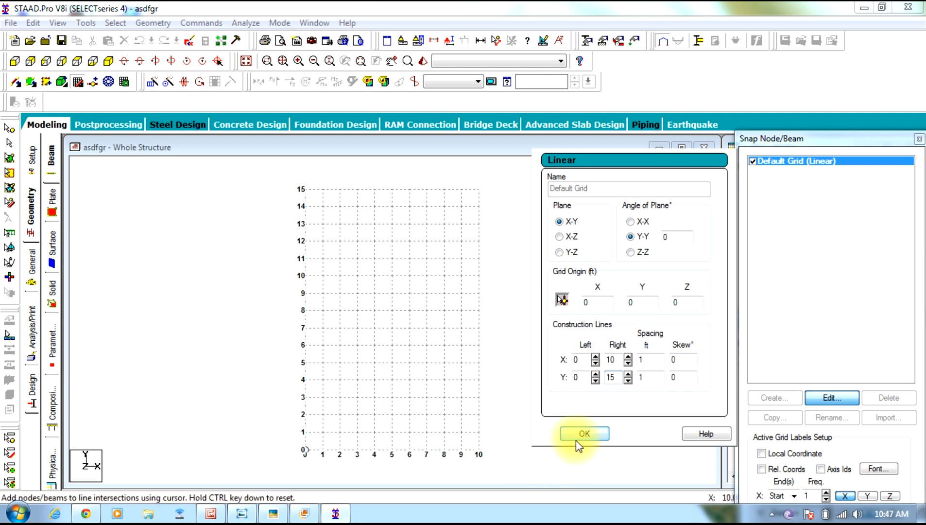
pyautogui.click(583, 433)
# Step: Draw the outer frame through (0,0), (0,5), (0,10), (0,15), (4,15), (4,10), (4,5) and (4,0), and close the snap grid
pyautogui.click(305, 448)
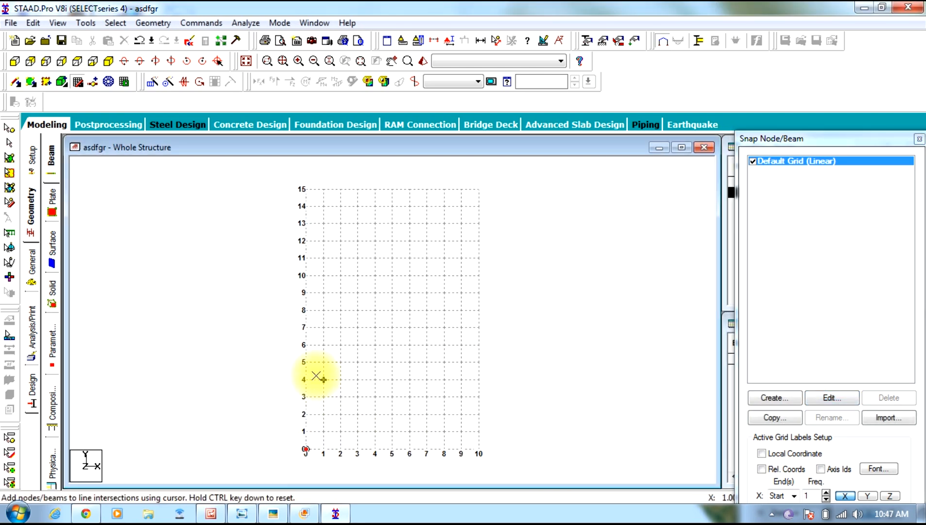
pyautogui.click(306, 363)
pyautogui.click(306, 276)
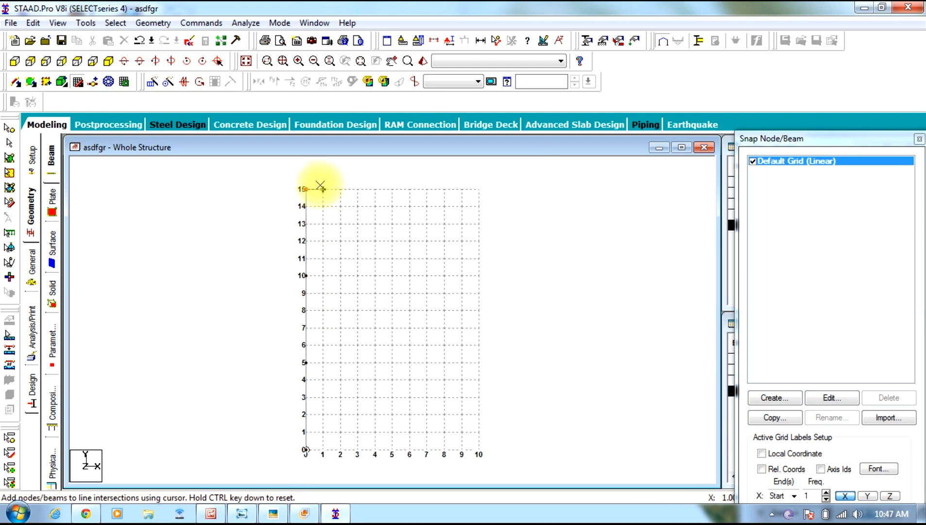
pyautogui.click(208, 516)
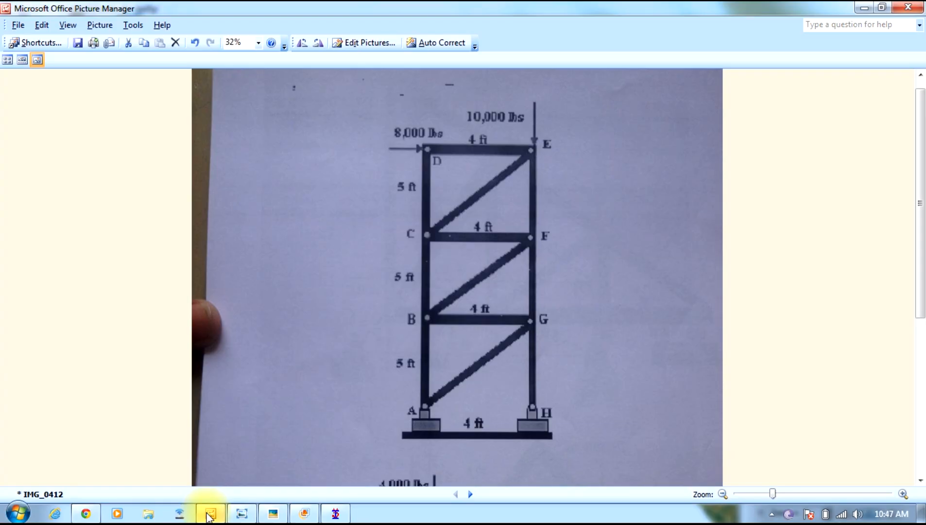
pyautogui.click(208, 515)
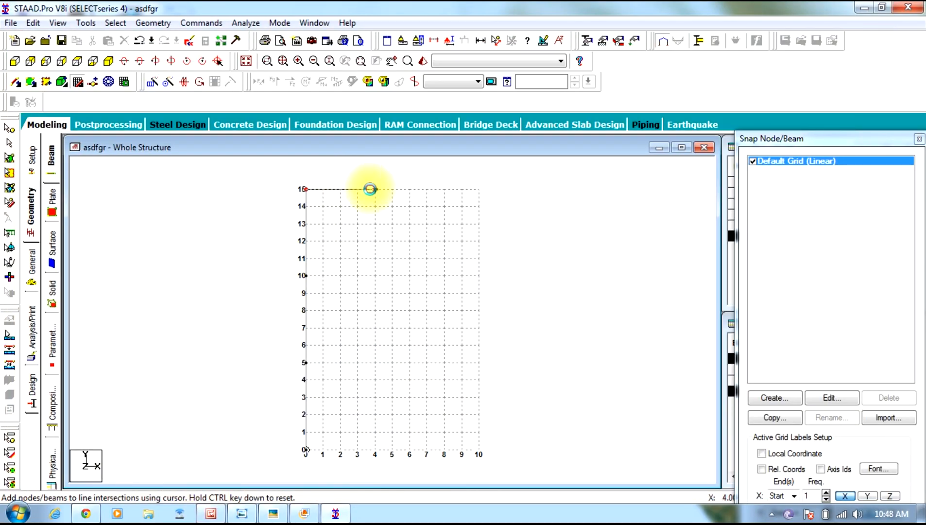
pyautogui.click(373, 189)
pyautogui.click(375, 276)
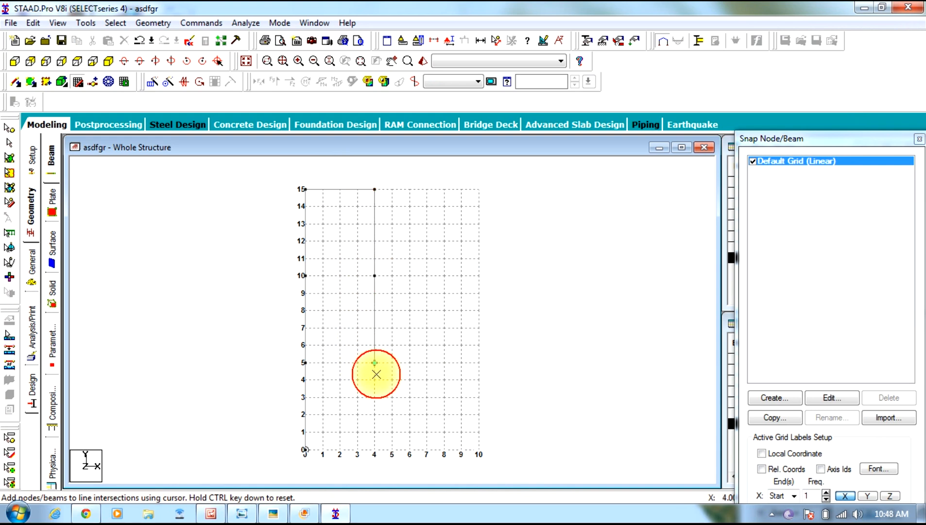
pyautogui.click(376, 374)
pyautogui.click(374, 451)
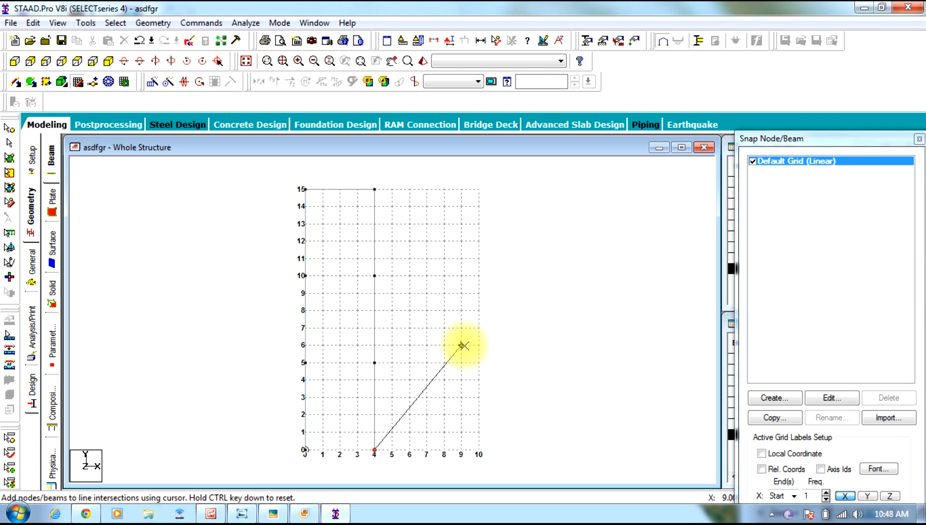
pyautogui.press('Escape')
pyautogui.click(78, 83)
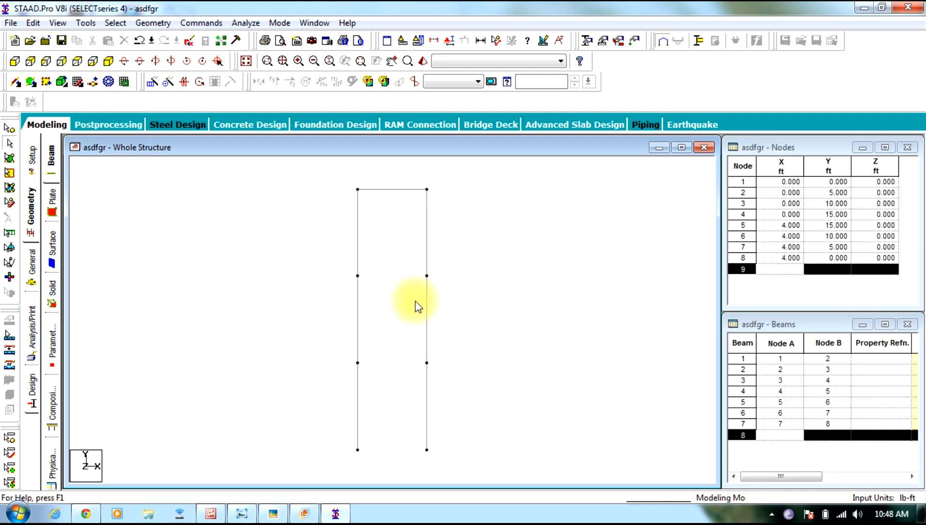
# Step: Following the reference picture, add point-to-point beams for the two upper diagonals and the horizontals at 10 ft and 5 ft height
pyautogui.click(211, 515)
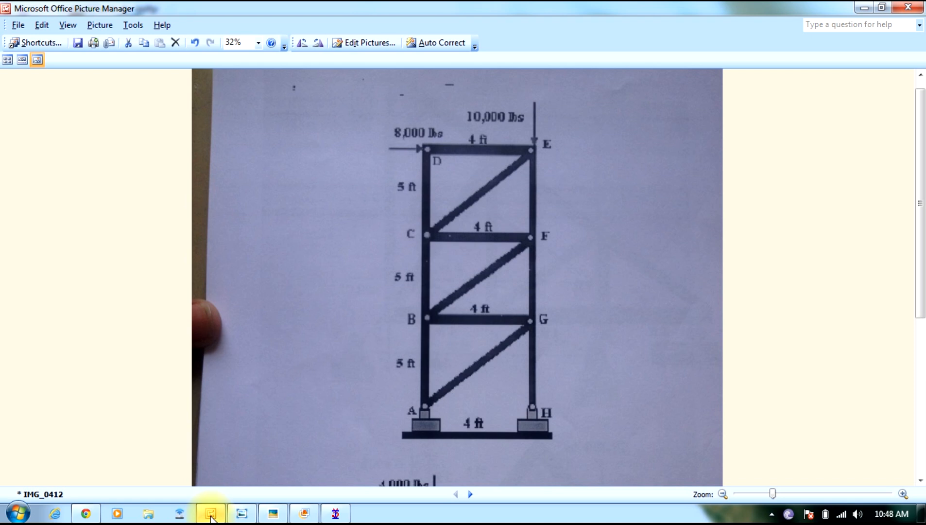
pyautogui.click(211, 515)
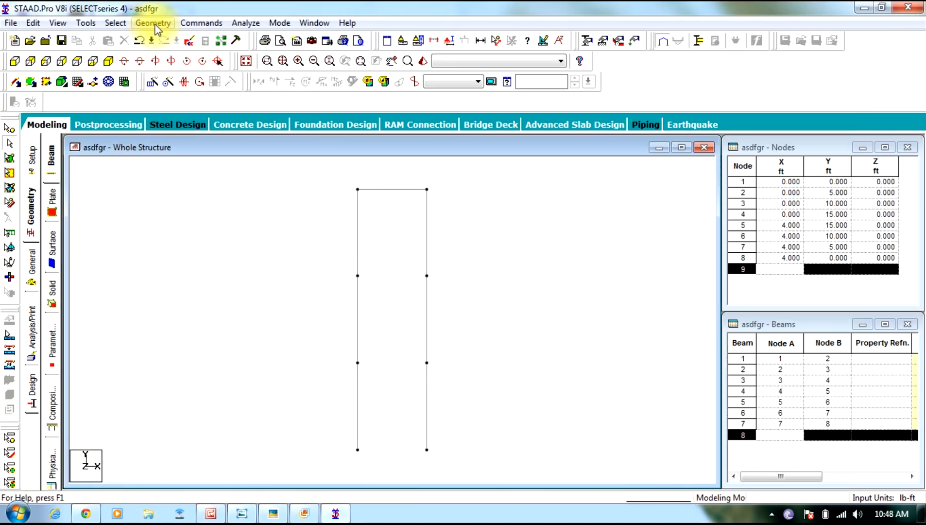
pyautogui.click(153, 23)
pyautogui.moveTo(294, 84)
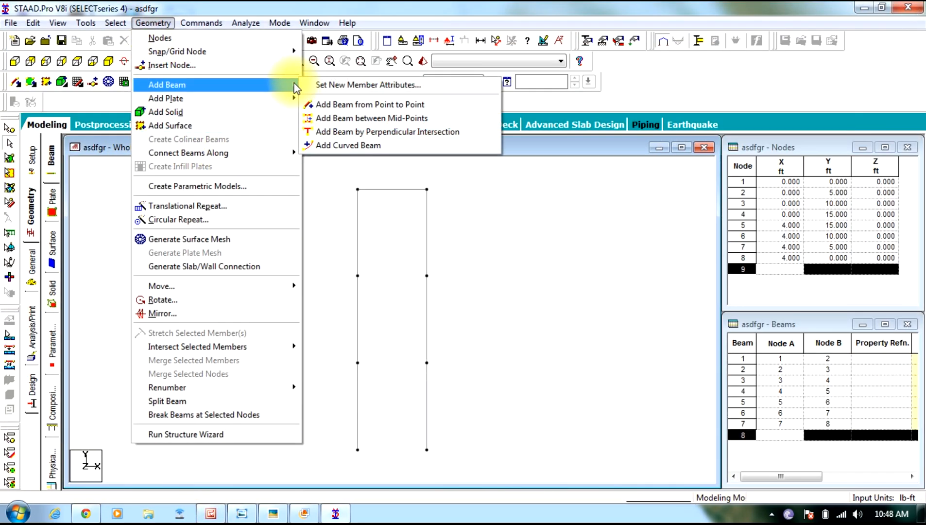
pyautogui.click(332, 104)
pyautogui.moveTo(426, 190)
pyautogui.mouseDown()
pyautogui.moveTo(358, 275)
pyautogui.moveTo(427, 276)
pyautogui.moveTo(358, 363)
pyautogui.moveTo(427, 363)
pyautogui.mouseUp()
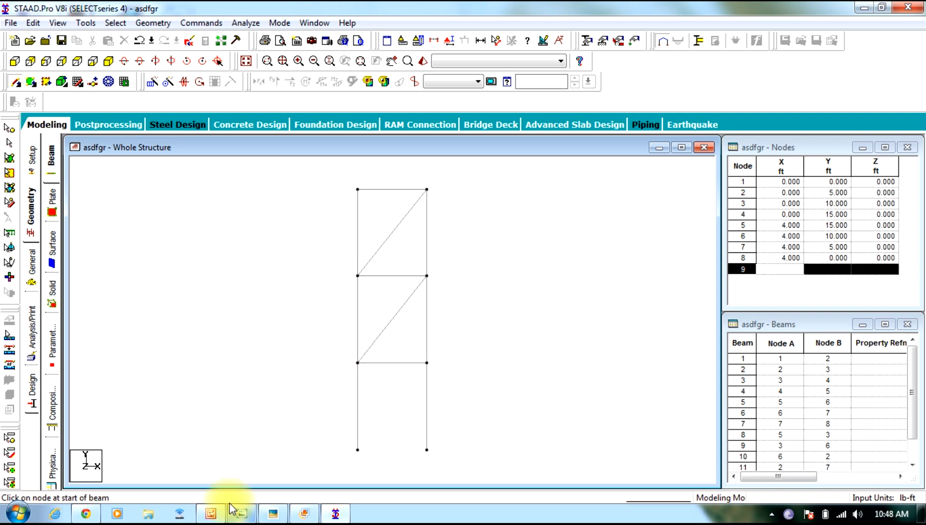
# Step: Add the lowest diagonal beam from node (4,5) to node (0,0) and compare the truss with the reference picture
pyautogui.click(210, 514)
pyautogui.click(210, 514)
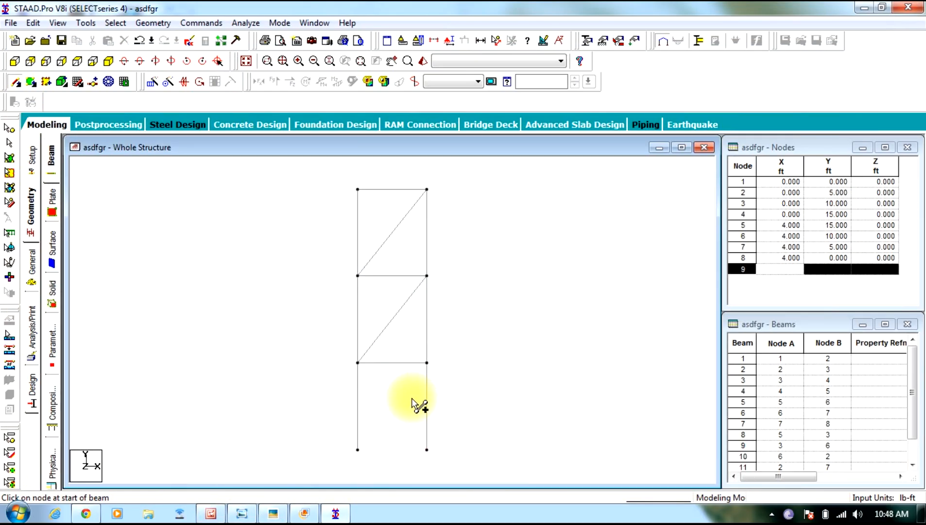
pyautogui.moveTo(427, 363); pyautogui.dragTo(358, 450)
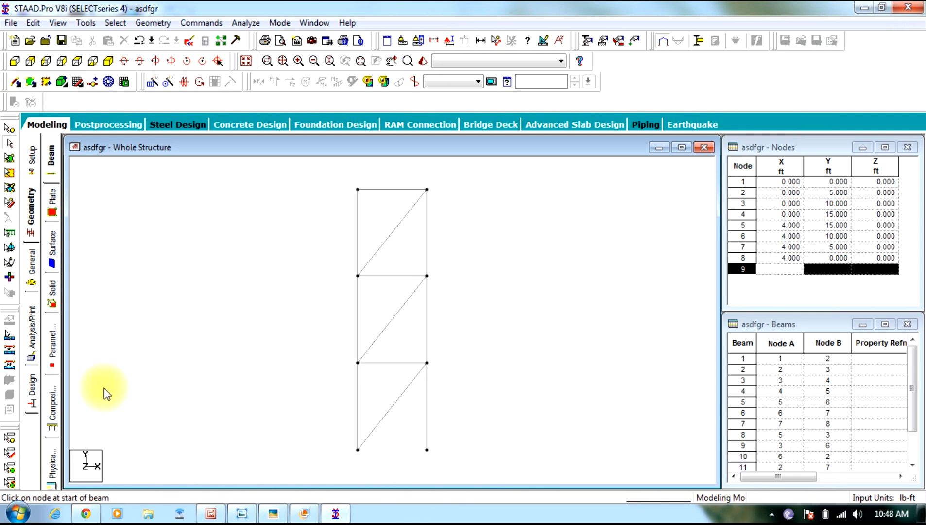
pyautogui.click(210, 514)
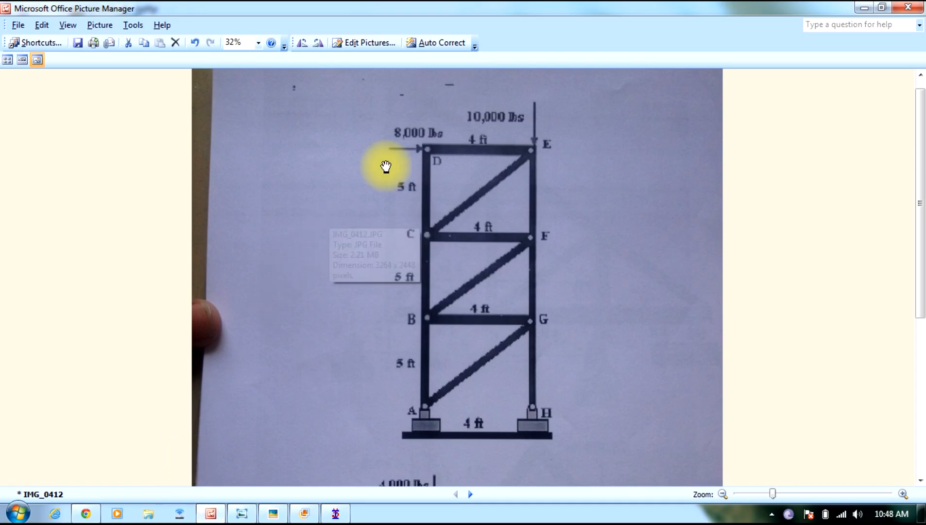
pyautogui.click(860, 7)
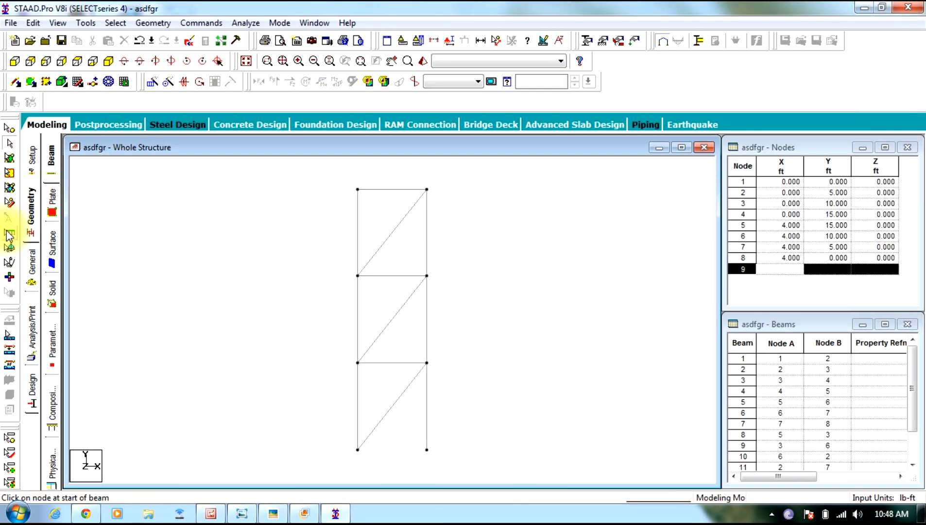
# Step: Define a steel Angle section property using Assign Profile and add it to the section list
pyautogui.click(30, 258)
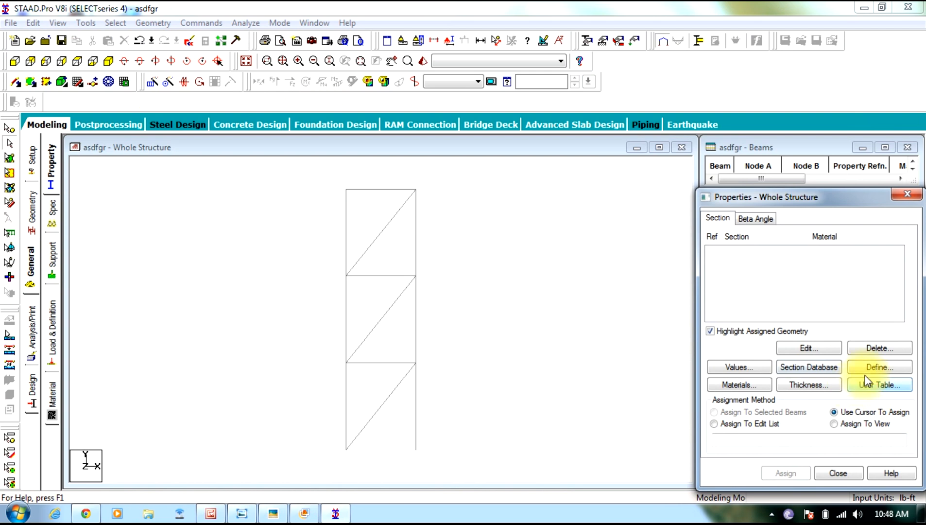
pyautogui.click(821, 370)
pyautogui.click(275, 216)
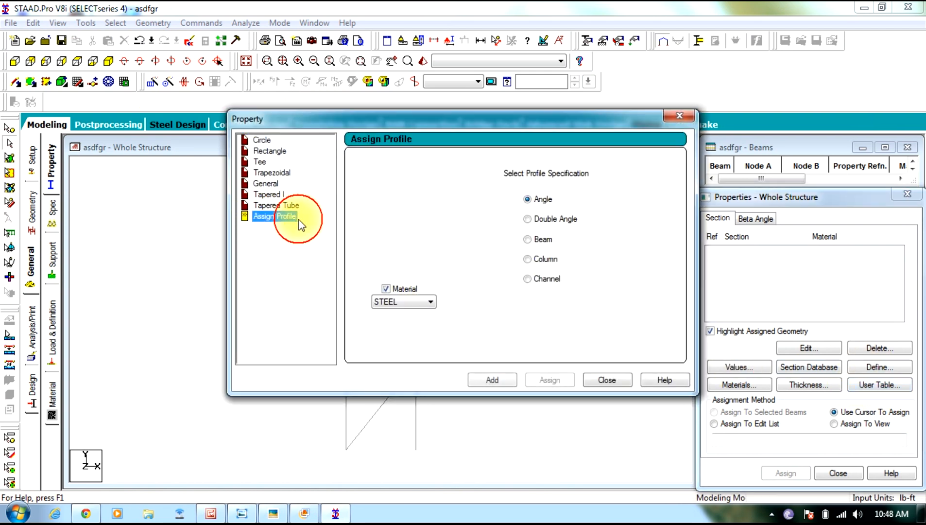
pyautogui.click(492, 380)
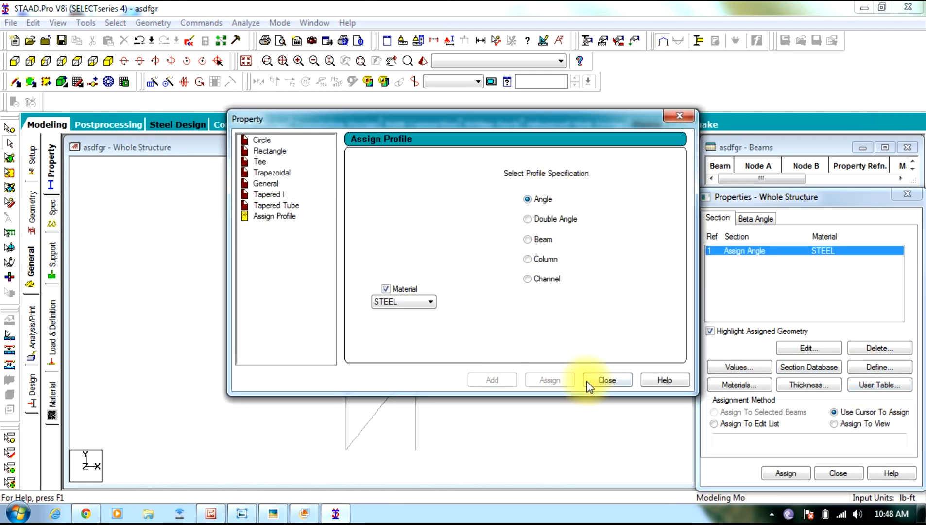
pyautogui.click(607, 379)
# Step: Select all beams of the truss and assign the steel Angle profile to them
pyautogui.moveTo(457, 152); pyautogui.dragTo(300, 488)
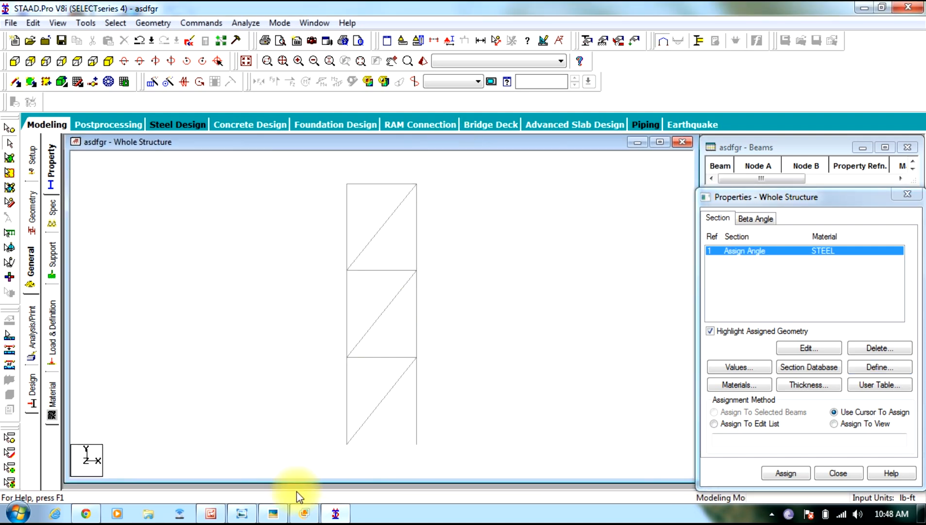
pyautogui.click(784, 471)
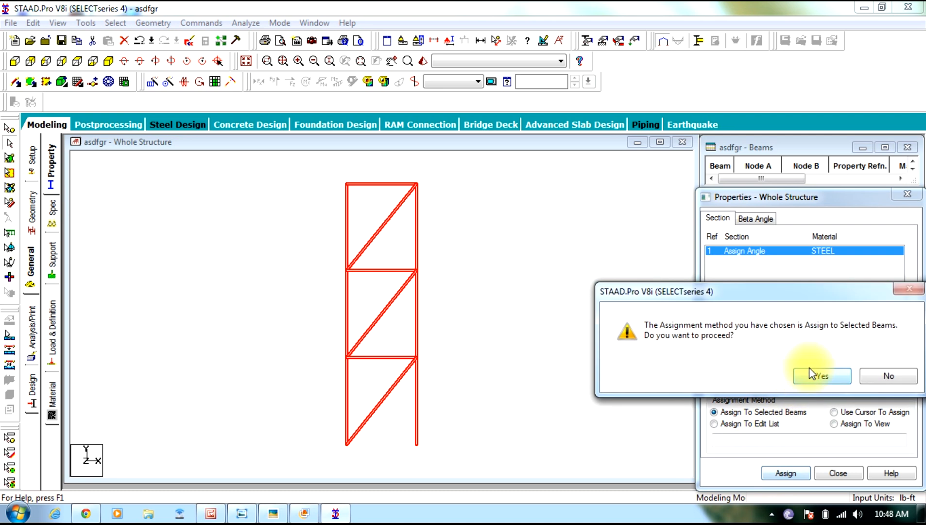
pyautogui.click(814, 376)
pyautogui.click(103, 269)
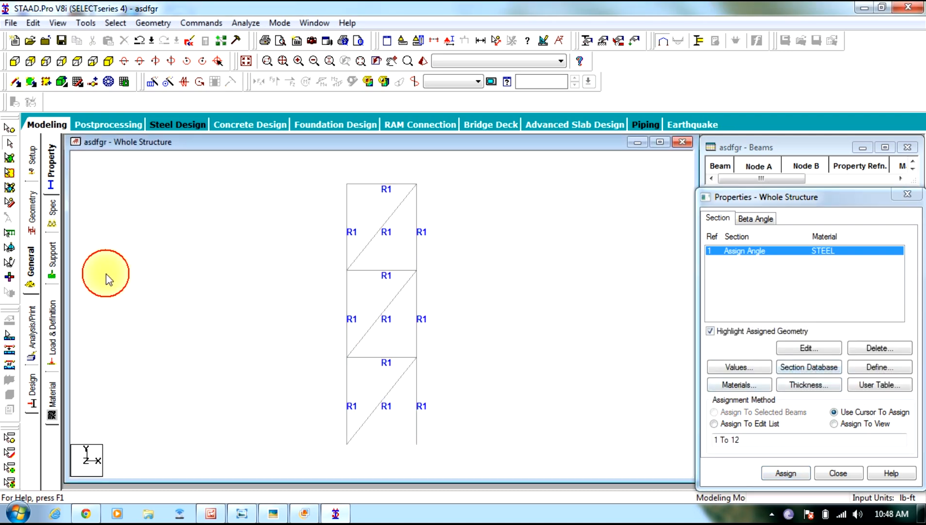
# Step: Check the base supports in the reference picture and create a Pinned support
pyautogui.click(58, 263)
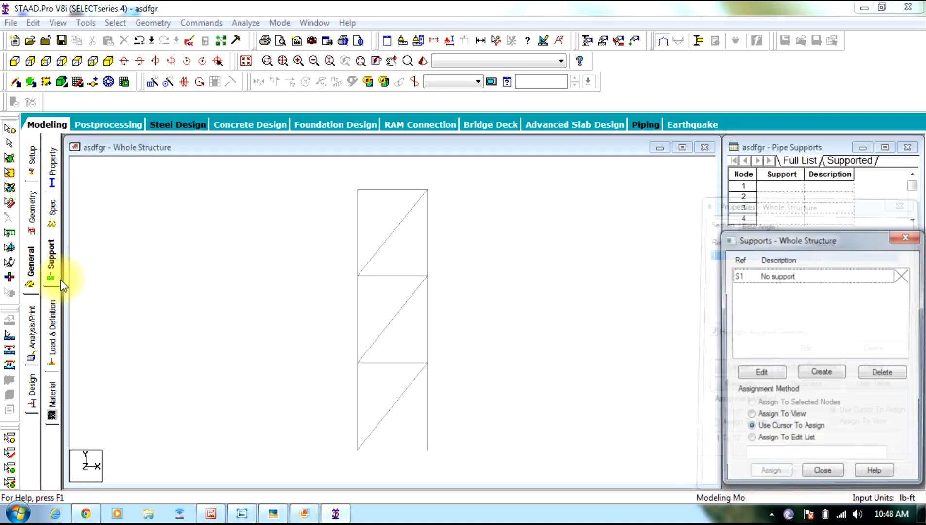
pyautogui.click(211, 514)
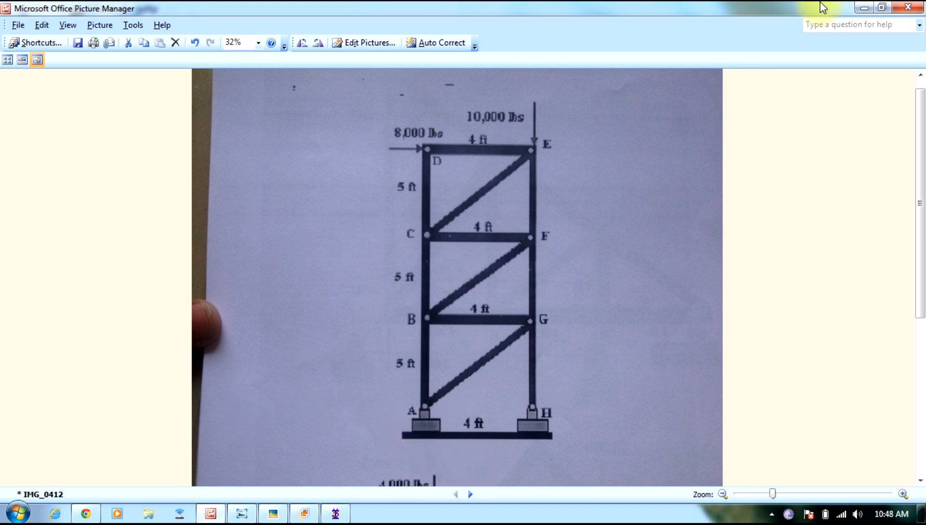
pyautogui.click(861, 7)
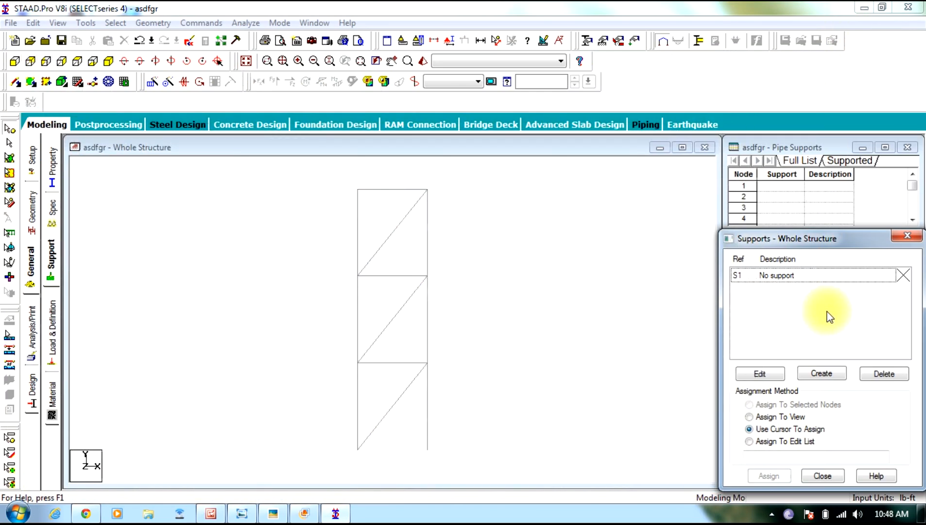
pyautogui.click(824, 372)
pyautogui.click(709, 208)
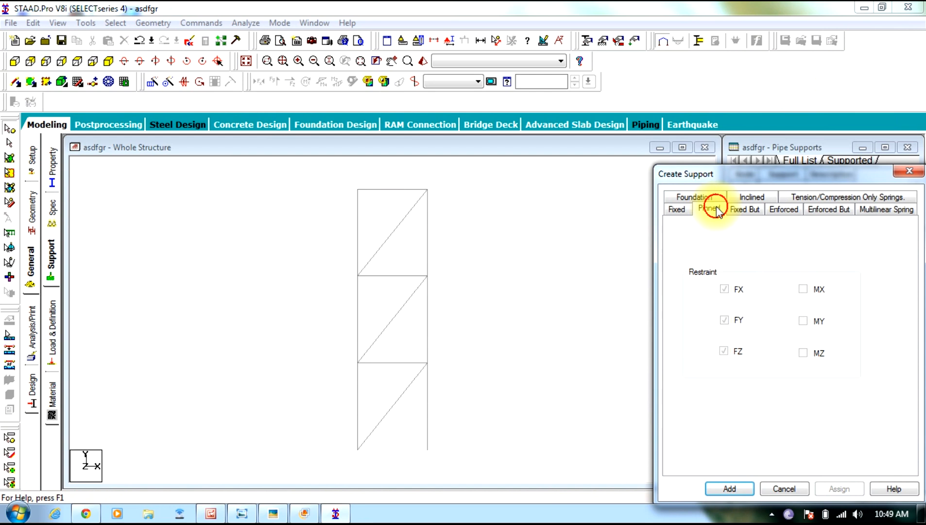
pyautogui.click(731, 489)
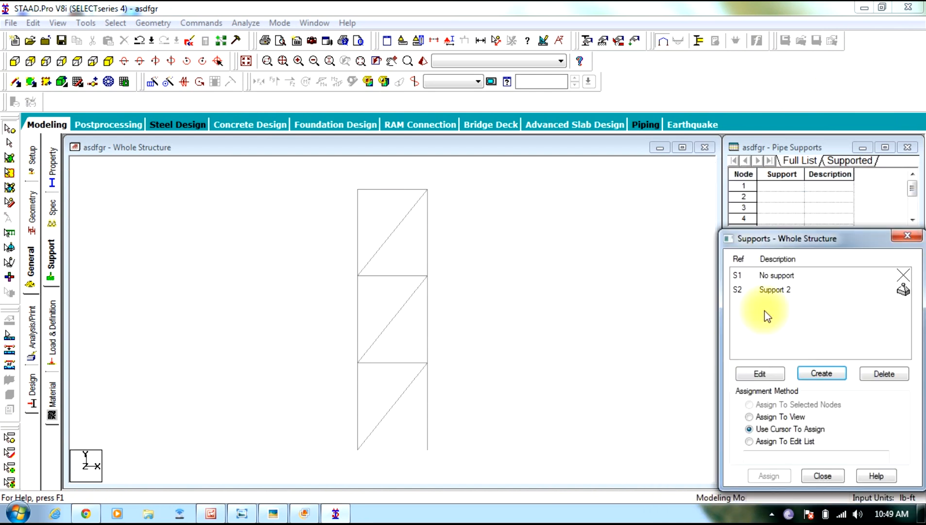
# Step: Assign the pinned support to the two base nodes of the truss
pyautogui.click(791, 290)
pyautogui.moveTo(401, 432); pyautogui.dragTo(279, 471)
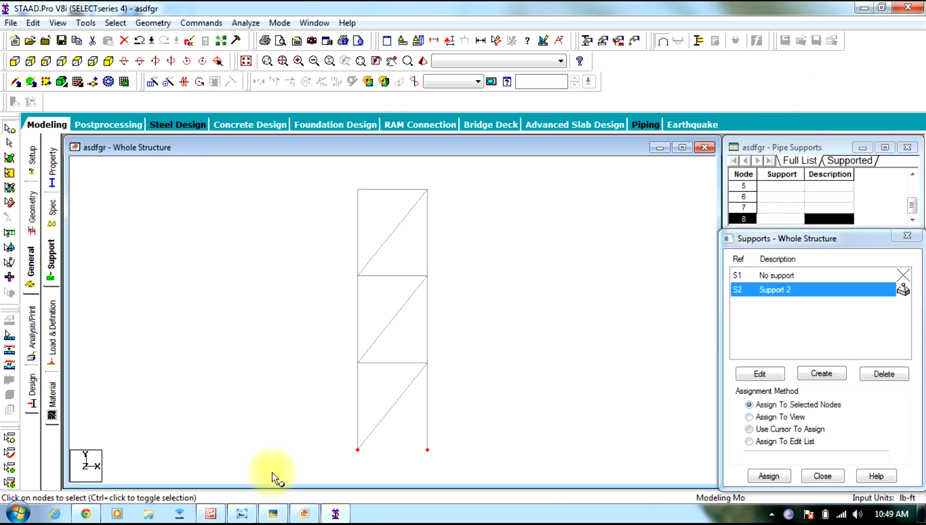
pyautogui.click(769, 475)
pyautogui.click(825, 397)
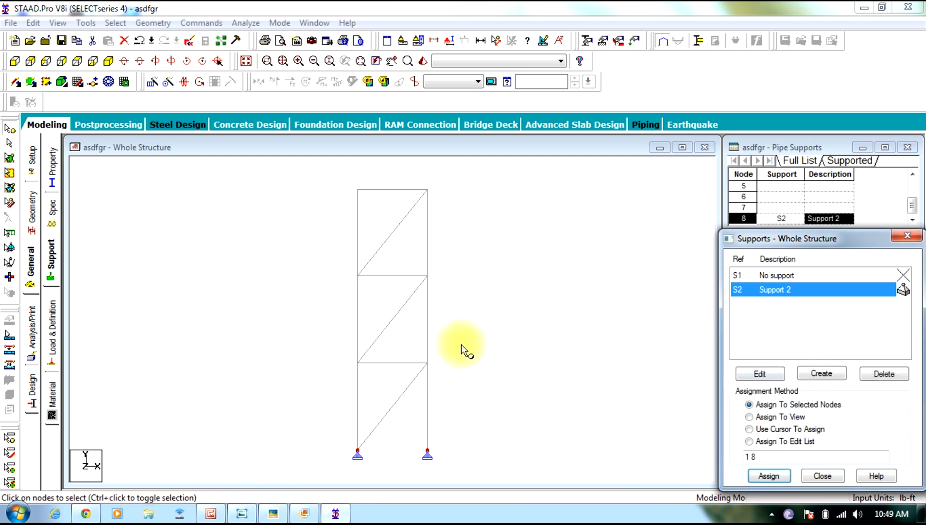
# Step: Create a primary load case titled LOAD CASE 1
pyautogui.click(55, 320)
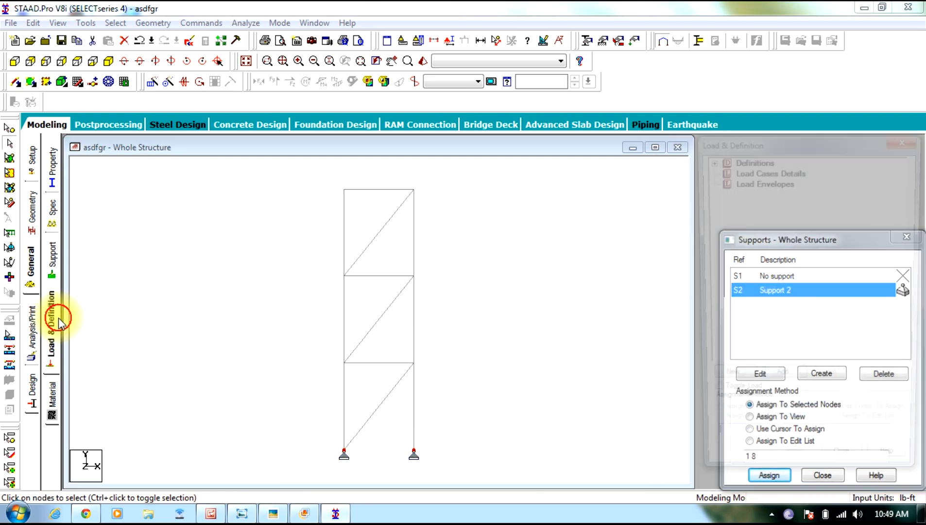
pyautogui.click(760, 169)
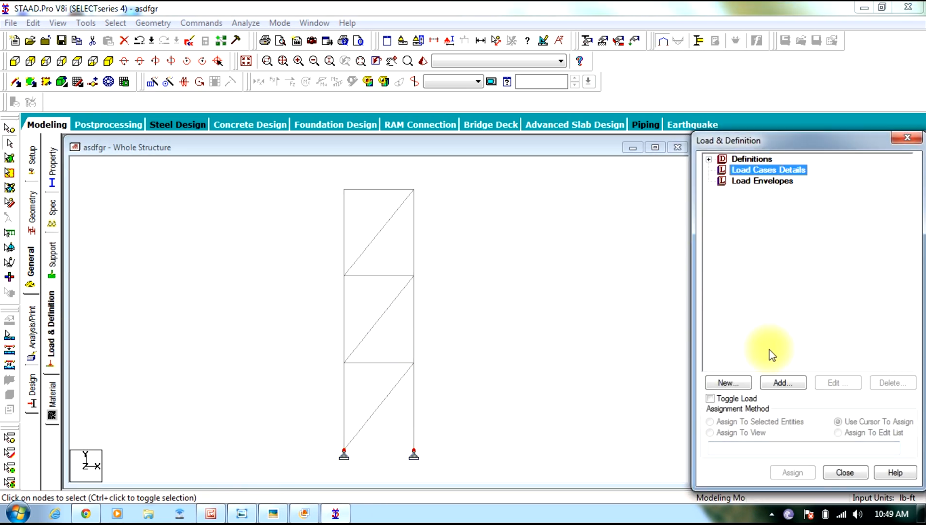
pyautogui.click(782, 382)
pyautogui.click(585, 401)
pyautogui.click(639, 402)
# Step: Check the loads in the reference picture and add a nodal load with Fx of 8000 lb to load case 1
pyautogui.click(760, 180)
pyautogui.click(783, 382)
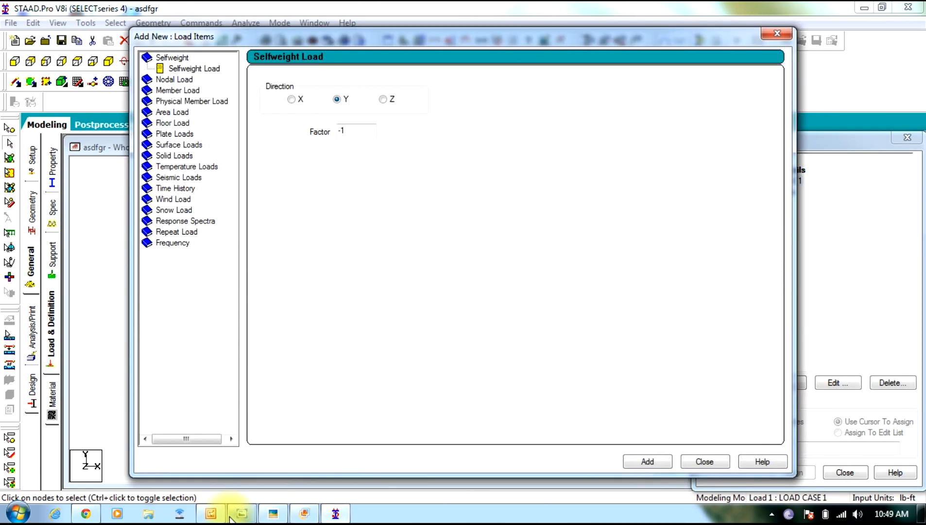
pyautogui.click(212, 514)
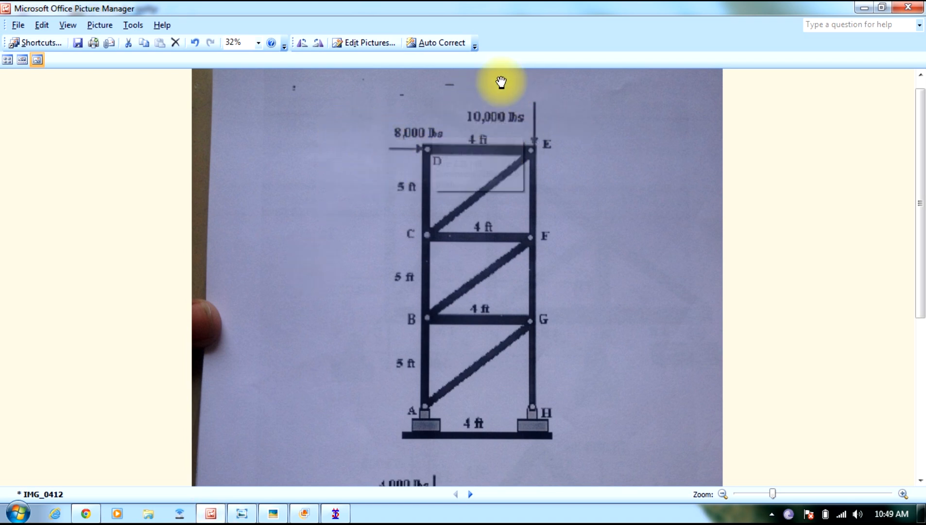
pyautogui.click(865, 7)
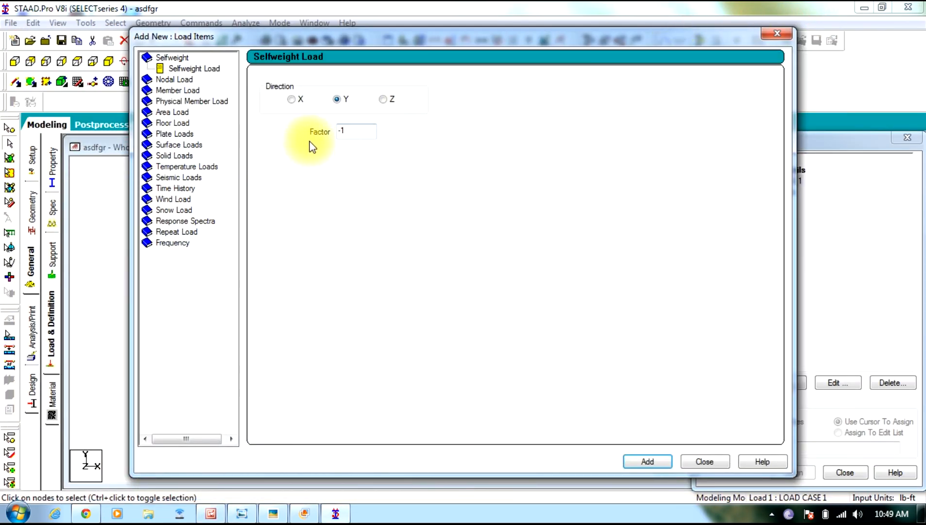
pyautogui.click(183, 80)
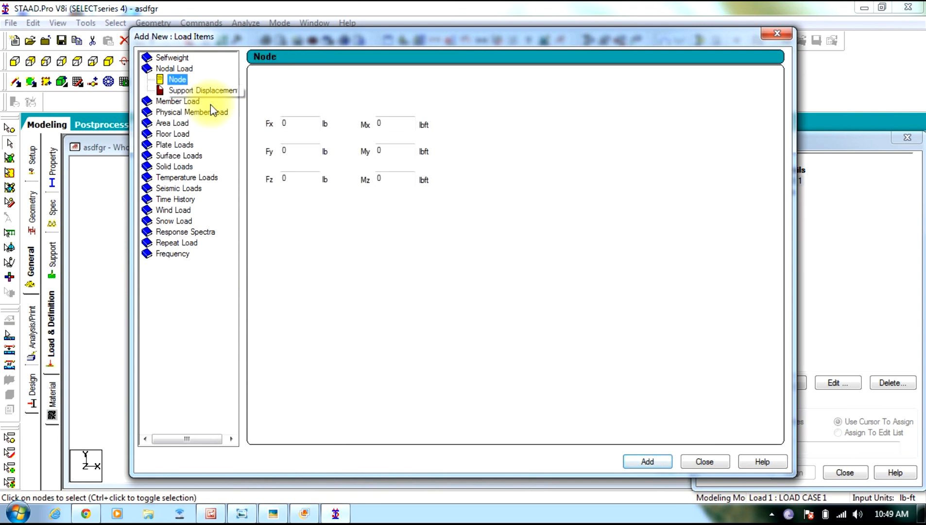
pyautogui.click(300, 122)
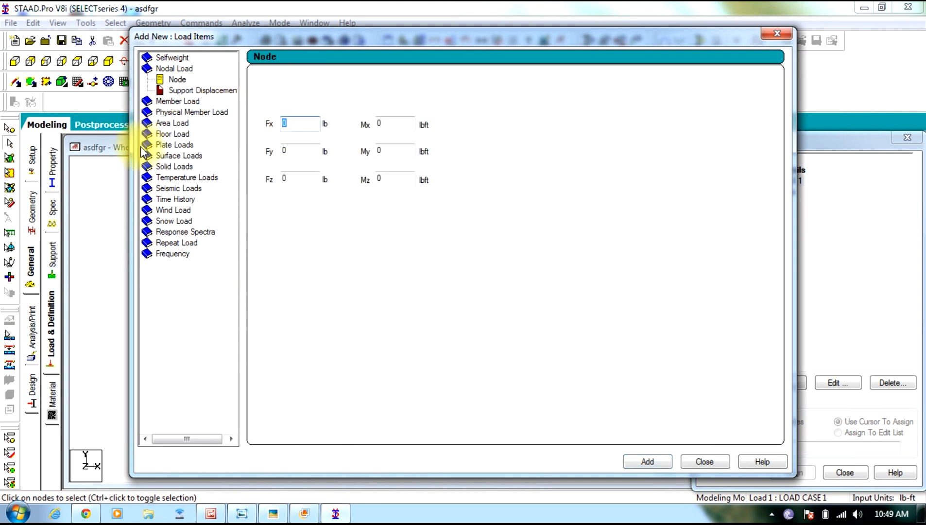
pyautogui.write('8000')
pyautogui.click(649, 460)
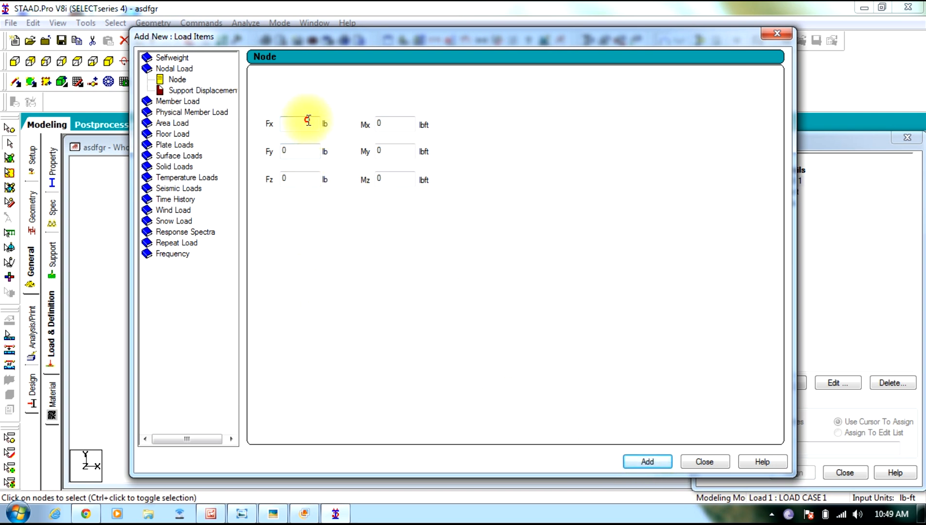
# Step: Add a second nodal load with Fy of -10000 lb to load case 1 and finish adding load items
pyautogui.click(313, 152)
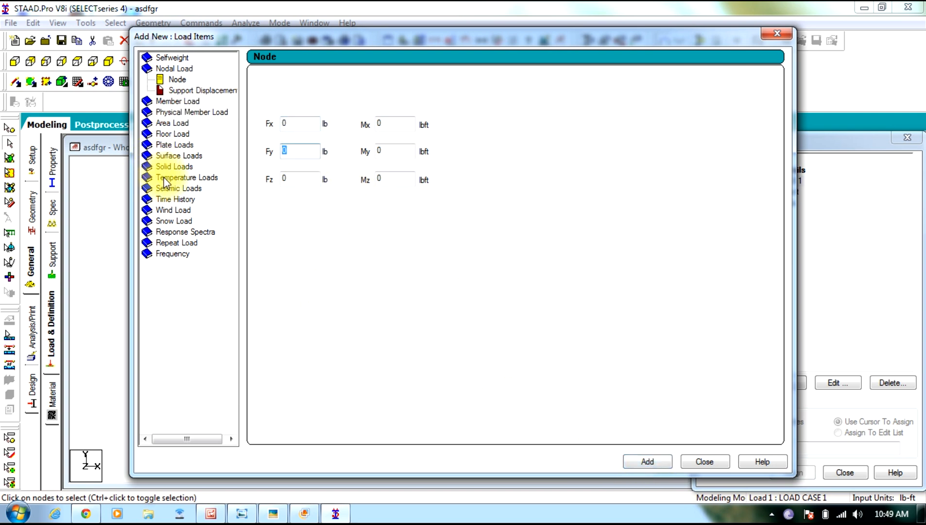
pyautogui.write('-10000')
pyautogui.click(641, 464)
pyautogui.click(709, 457)
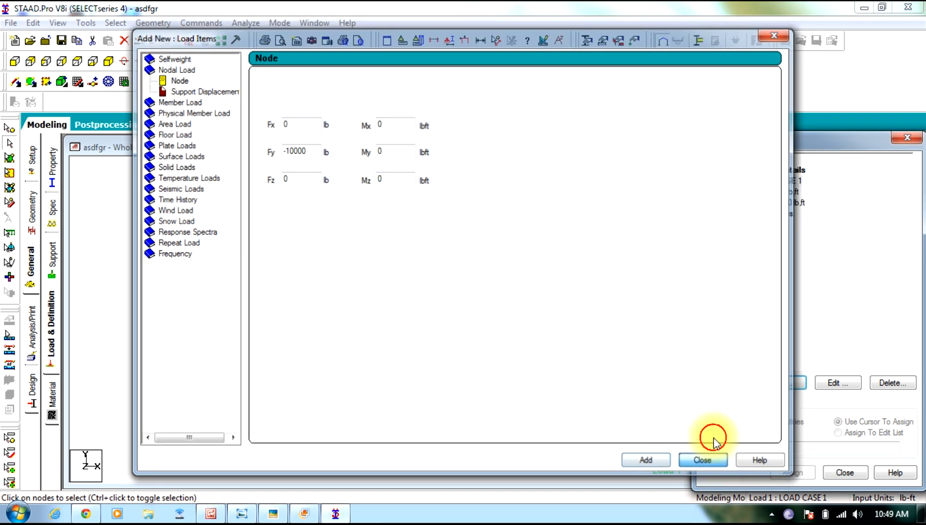
# Step: Assign the FX 8000 lb load to the truss's top-left node at (0,15)
pyautogui.click(769, 193)
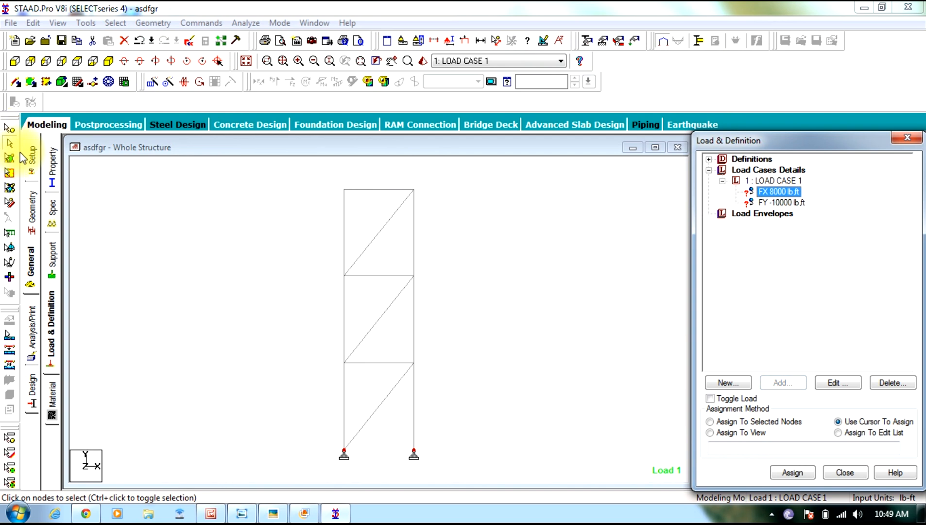
pyautogui.click(286, 181)
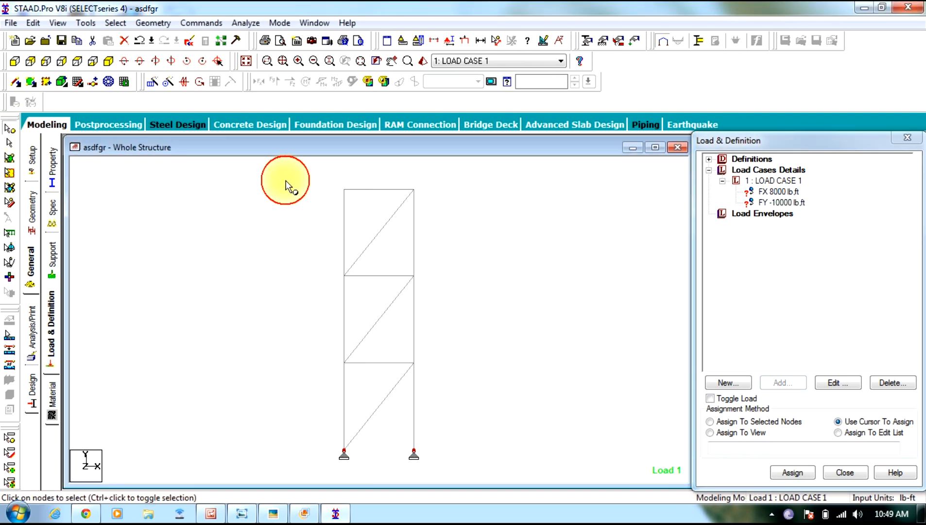
pyautogui.click(358, 178)
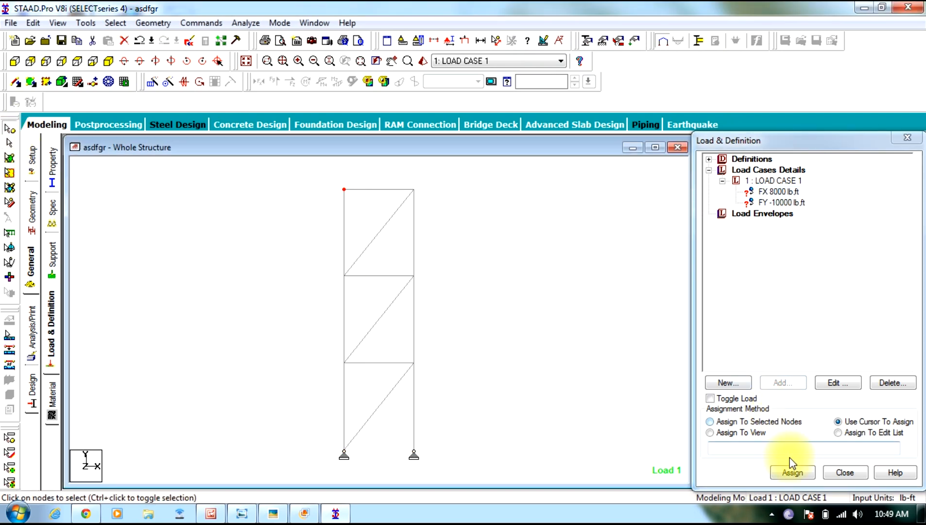
pyautogui.click(792, 471)
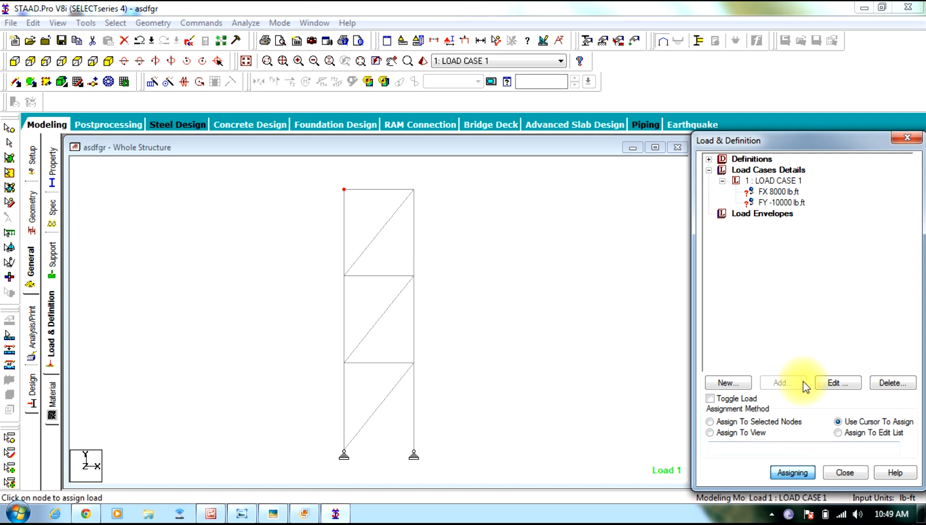
pyautogui.click(739, 422)
pyautogui.click(789, 472)
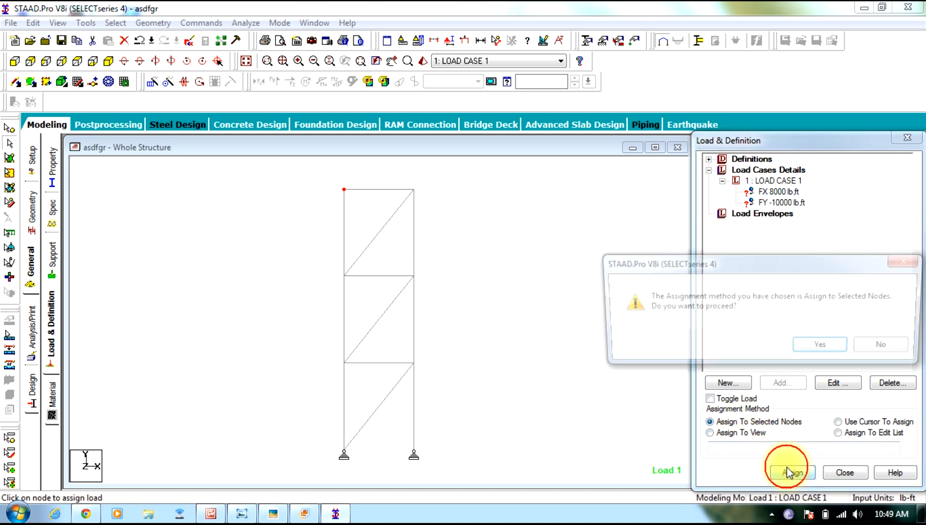
pyautogui.click(808, 343)
# Step: Assign the FY -10000 lb load to the truss's top-right node at (4,15)
pyautogui.click(755, 204)
pyautogui.click(440, 169)
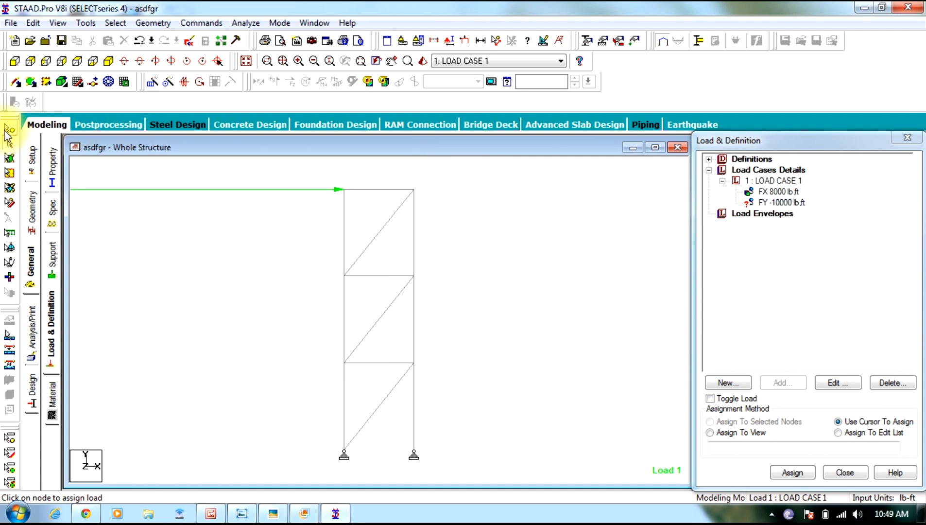
pyautogui.click(10, 127)
pyautogui.click(414, 189)
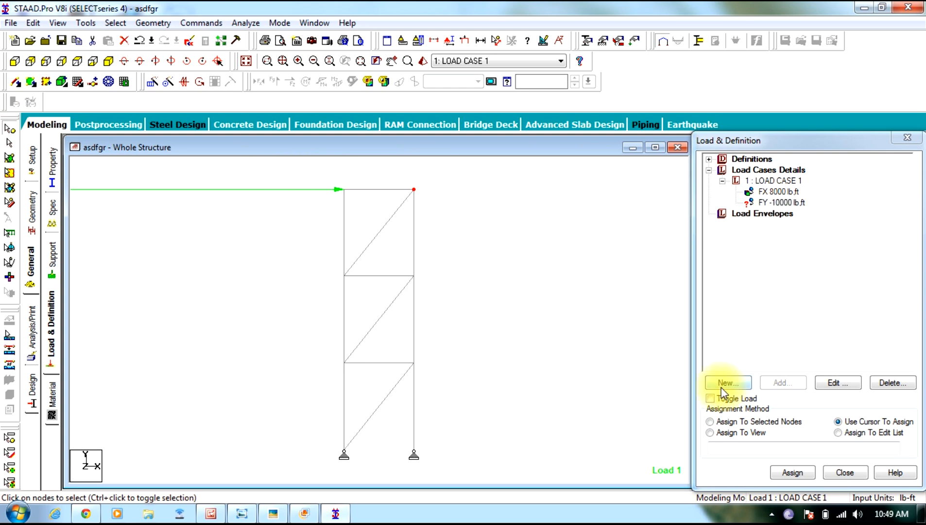
pyautogui.click(741, 421)
pyautogui.click(792, 472)
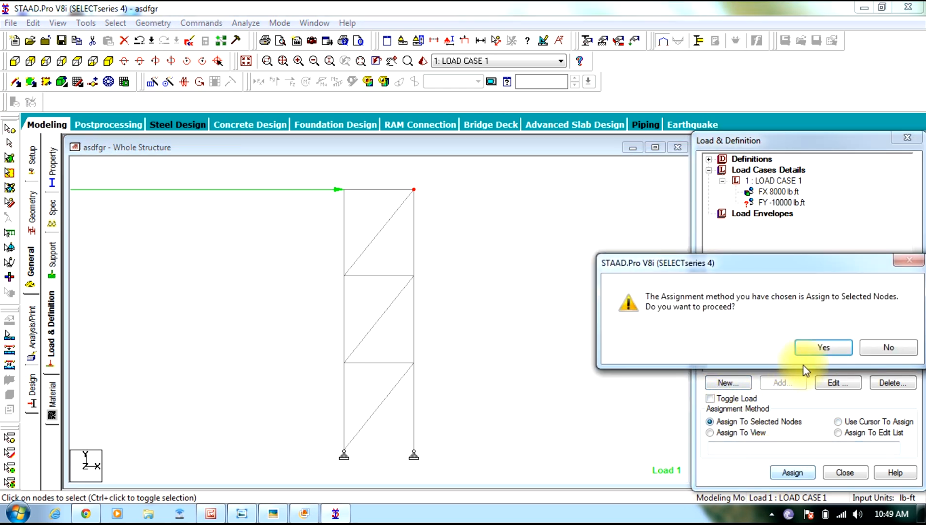
pyautogui.click(810, 348)
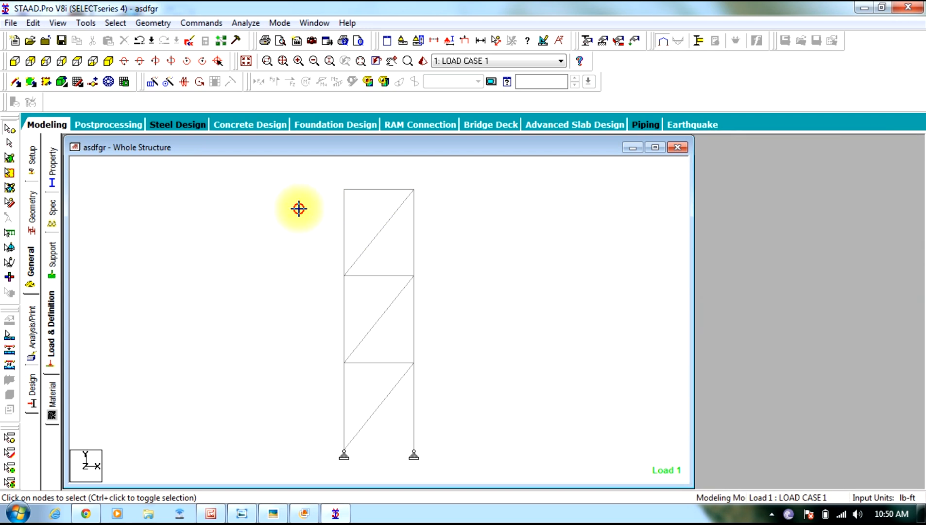
# Step: Display load case 1's nodal loads on the truss and reduce the drawn size of the horizontal load arrow
pyautogui.click(51, 327)
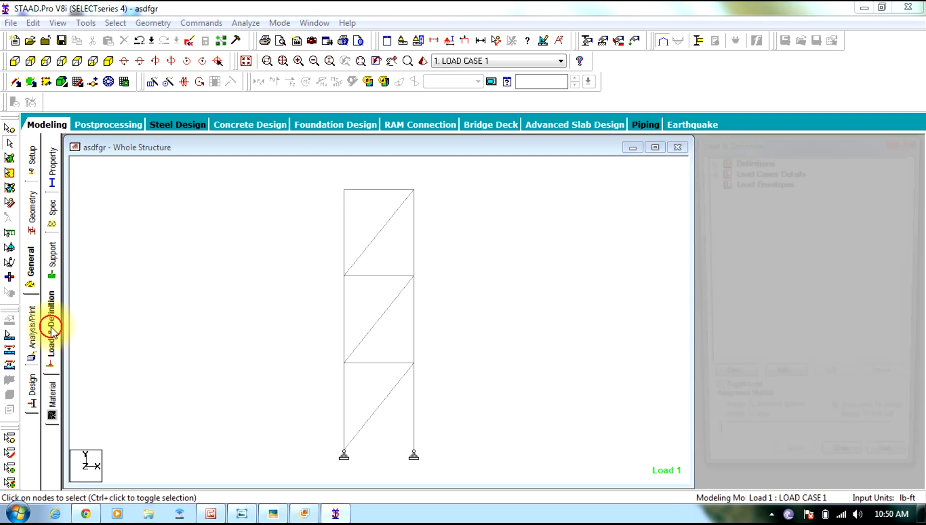
pyautogui.click(709, 170)
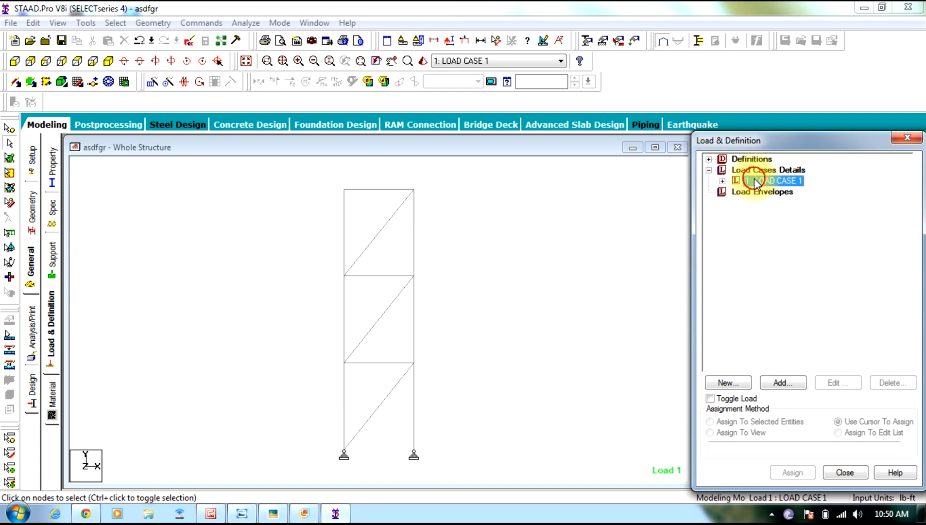
pyautogui.doubleClick(756, 182)
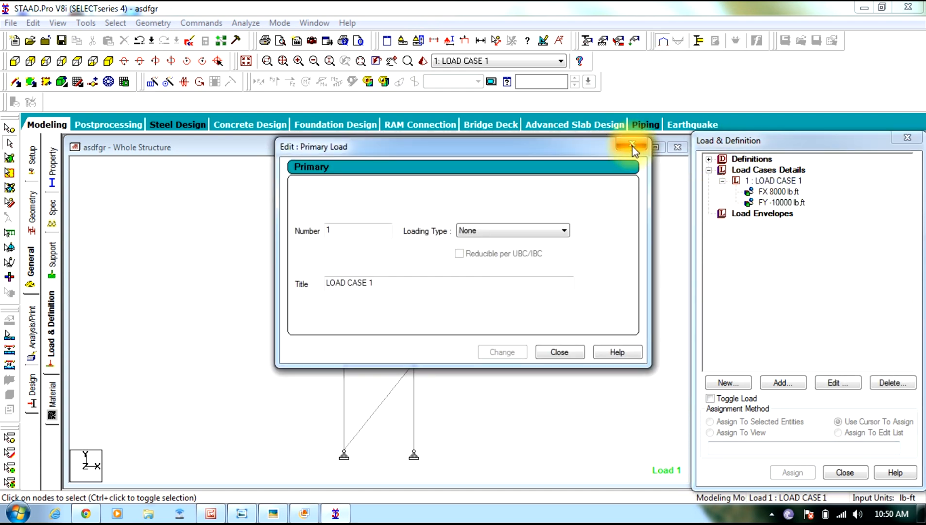
pyautogui.click(632, 144)
pyautogui.click(781, 202)
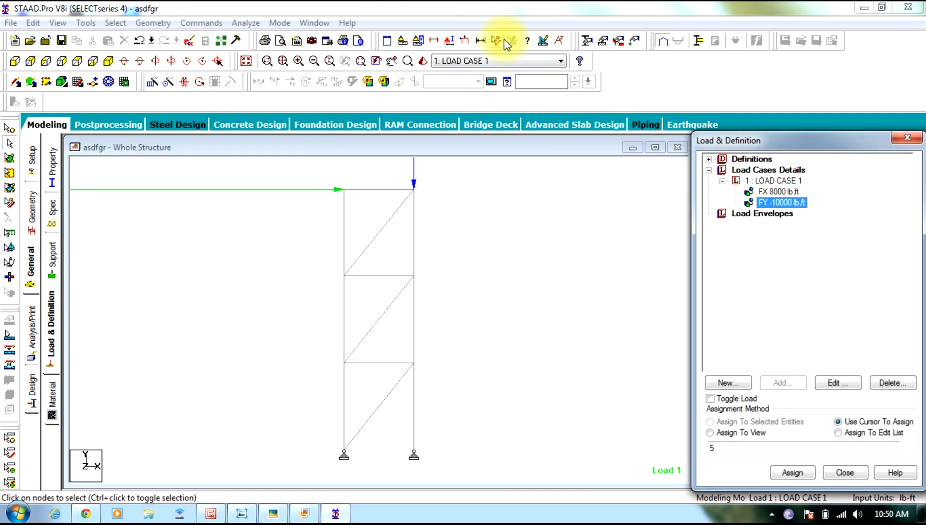
pyautogui.click(471, 43)
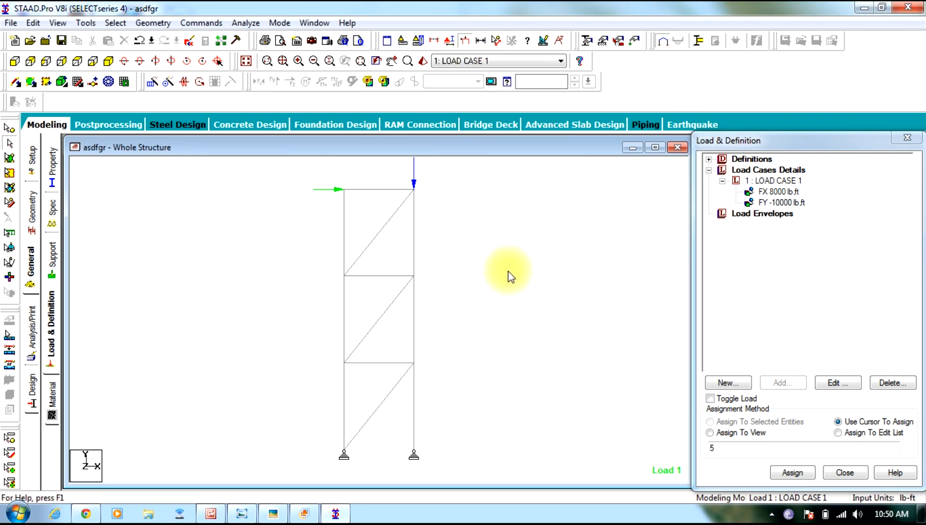
pyautogui.scroll(-2, 509, 275)
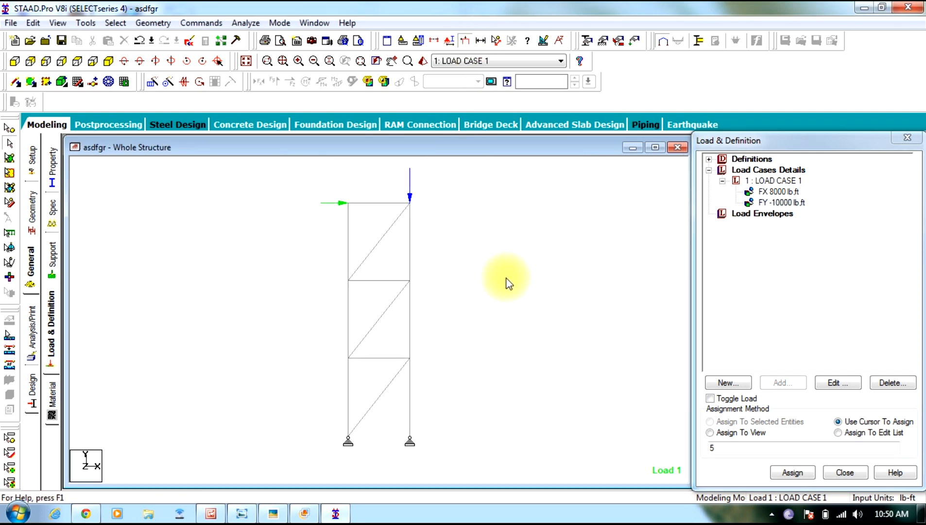
# Step: Set the steel design code for the truss to IS800
pyautogui.click(30, 391)
pyautogui.click(875, 160)
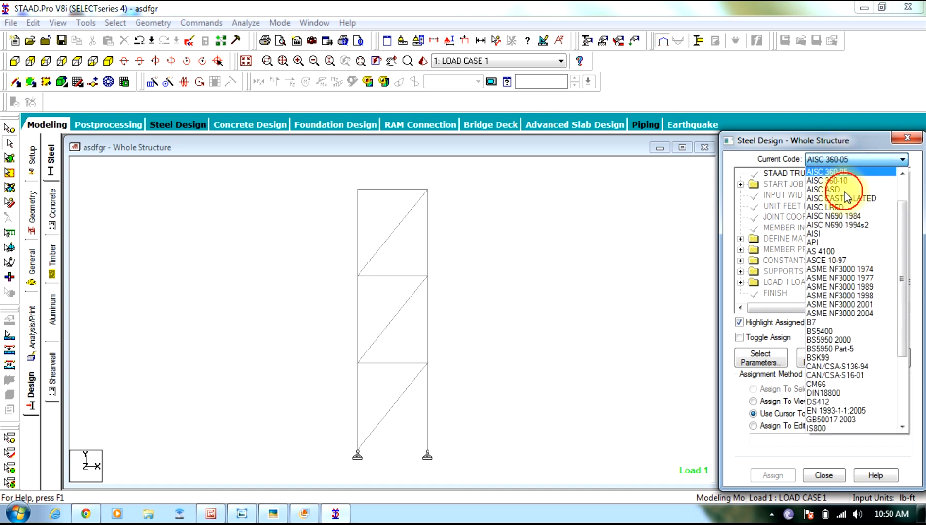
pyautogui.click(829, 425)
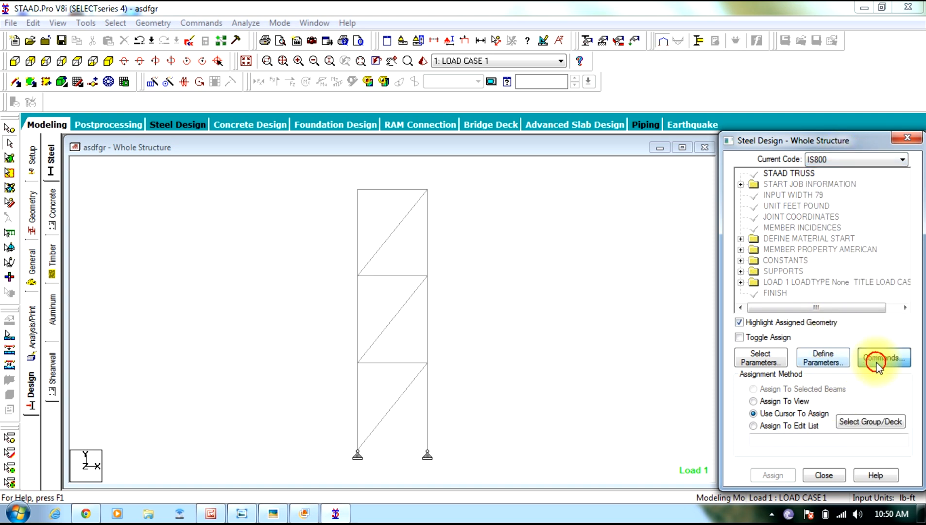
# Step: Add the CHECK CODE and TAKE OFF design commands to the steel design
pyautogui.click(877, 361)
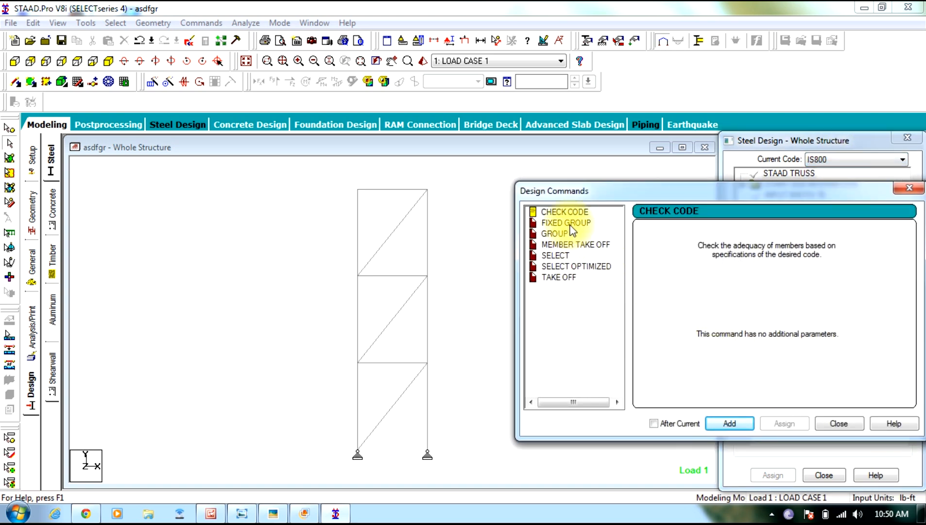
pyautogui.click(564, 212)
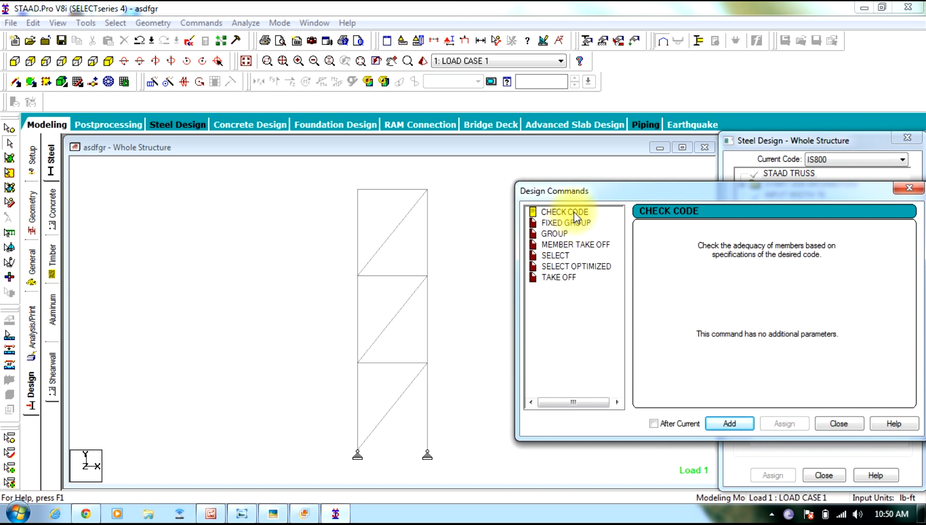
pyautogui.click(731, 424)
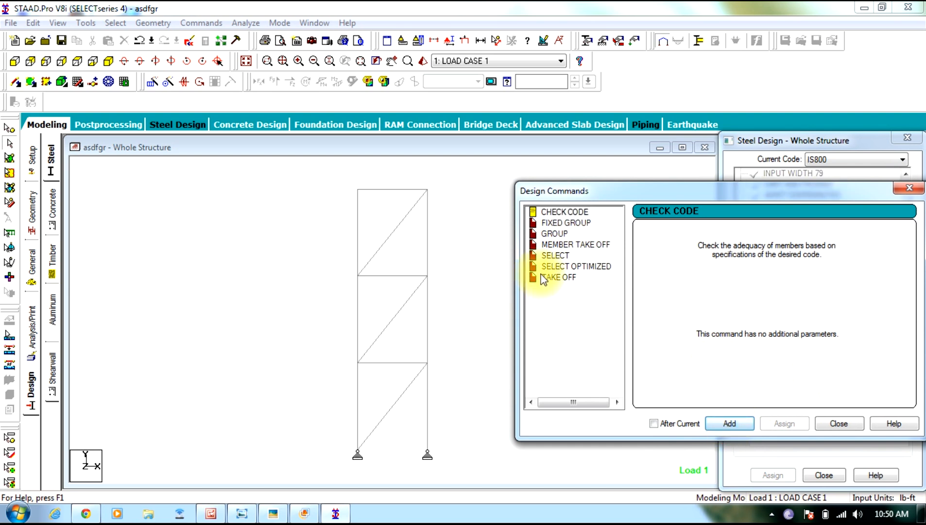
pyautogui.click(554, 277)
pyautogui.click(734, 424)
pyautogui.click(840, 424)
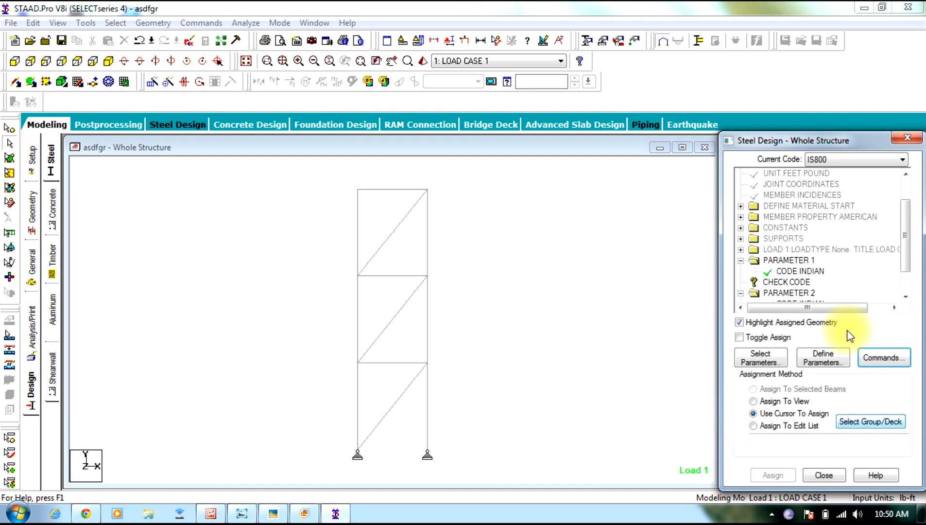
# Step: Assign the CHECK CODE command to all members of the truss
pyautogui.click(907, 294)
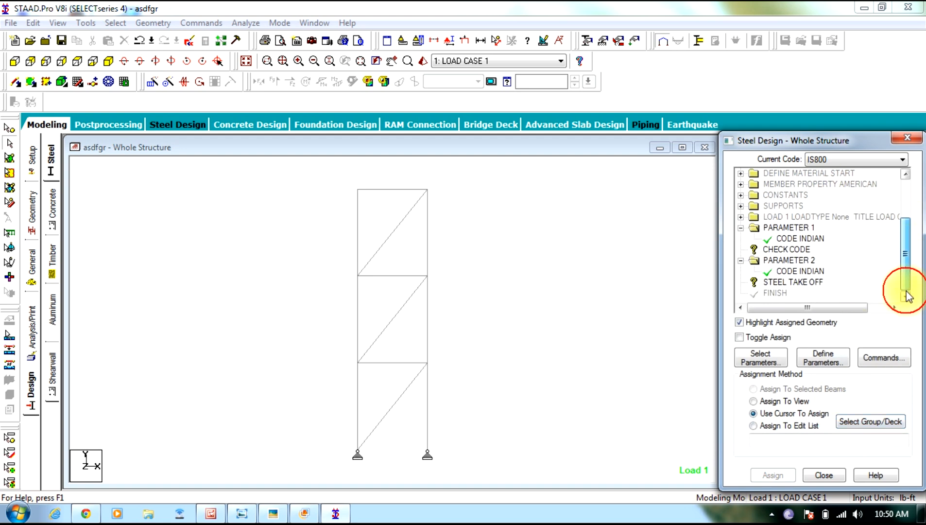
pyautogui.click(795, 249)
pyautogui.moveTo(470, 176); pyautogui.dragTo(327, 450)
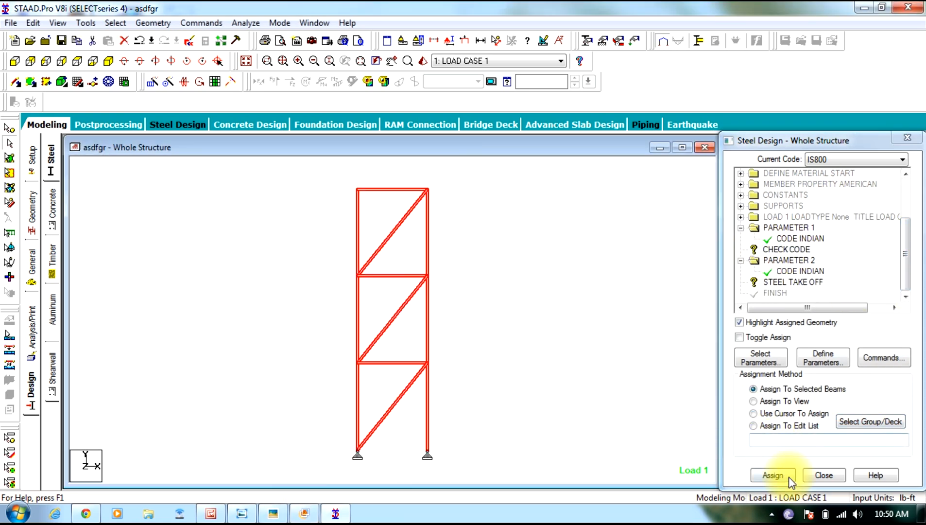
pyautogui.click(789, 477)
pyautogui.click(767, 347)
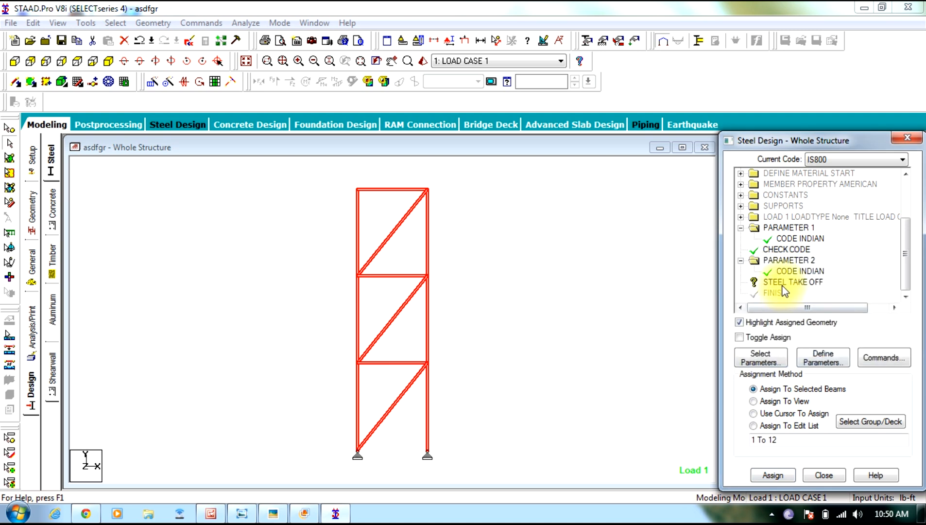
# Step: Assign the STEEL TAKE OFF command to all members of the truss
pyautogui.click(787, 282)
pyautogui.moveTo(503, 181); pyautogui.dragTo(314, 427)
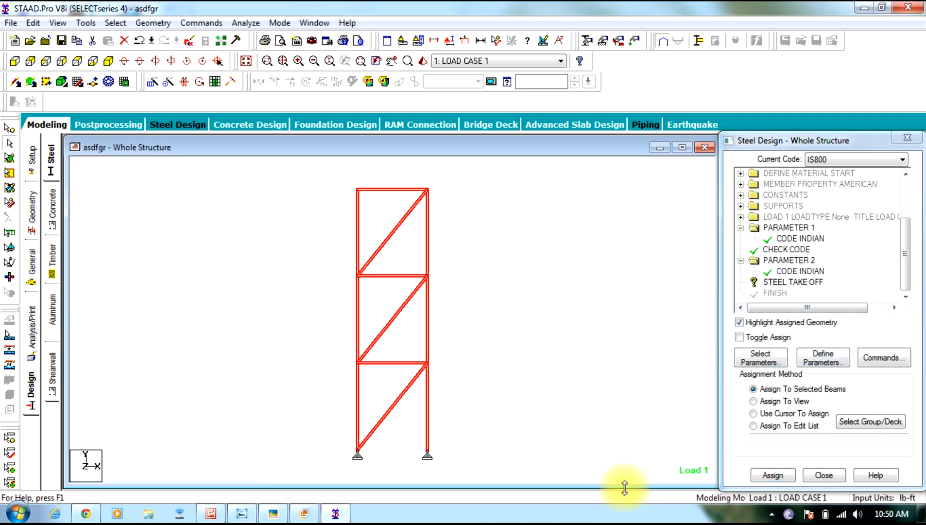
pyautogui.click(772, 476)
pyautogui.click(824, 347)
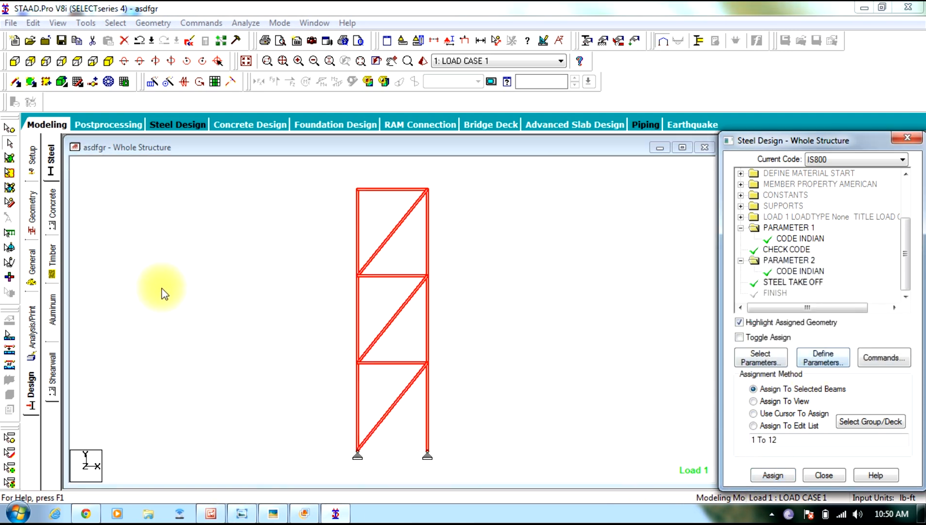
# Step: Add a Perform Analysis command with the No Print option
pyautogui.click(32, 335)
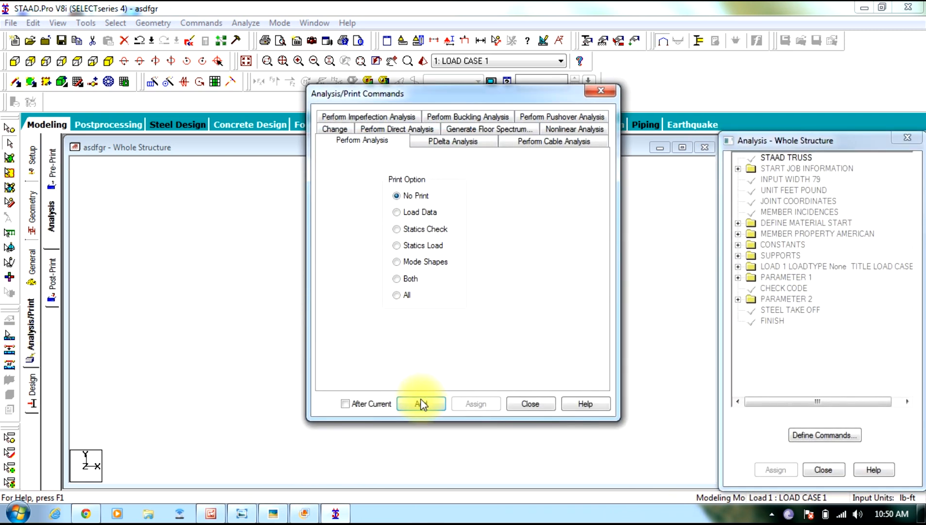
pyautogui.click(422, 404)
pyautogui.click(524, 404)
# Step: Run the STAAD analysis of the truss and stay in modeling mode when it finishes
pyautogui.click(241, 24)
pyautogui.click(245, 36)
pyautogui.click(374, 277)
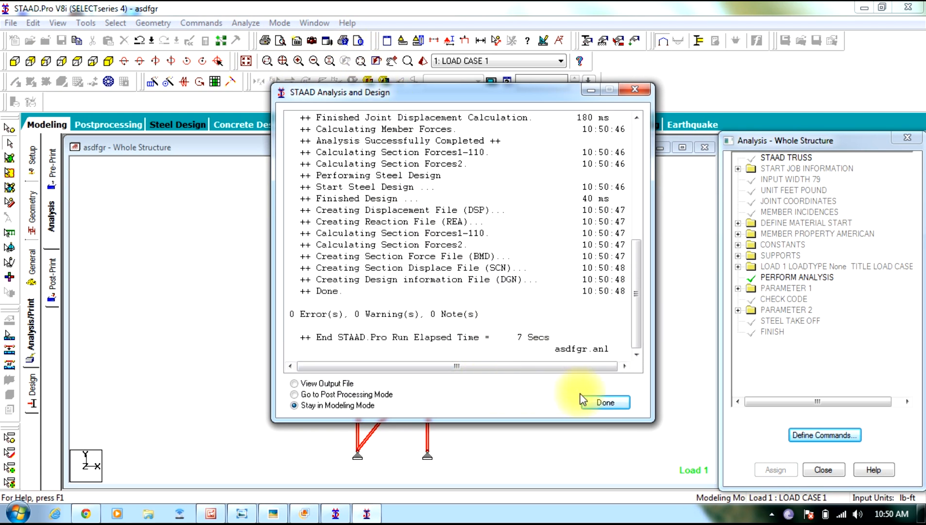
pyautogui.click(605, 403)
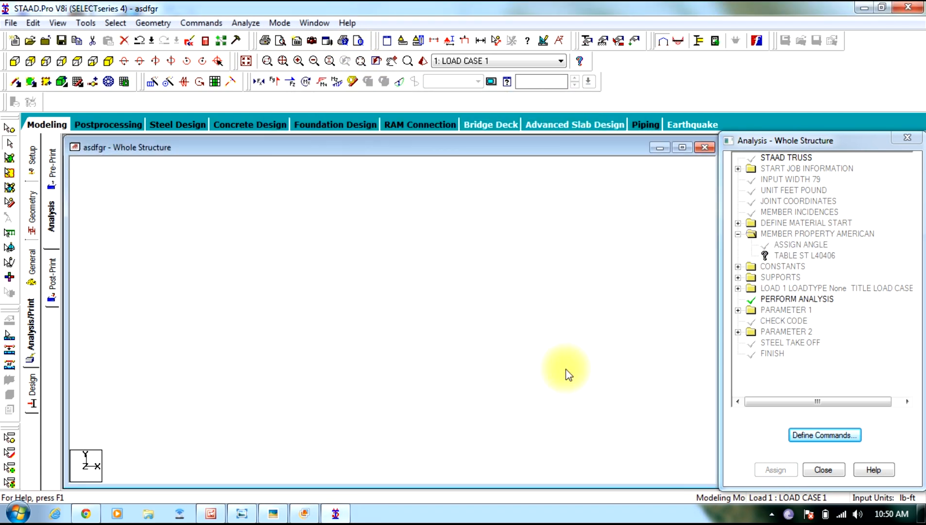
# Step: Select all failed beams by specification to check the design, and clear the selection
pyautogui.click(115, 23)
pyautogui.moveTo(243, 446)
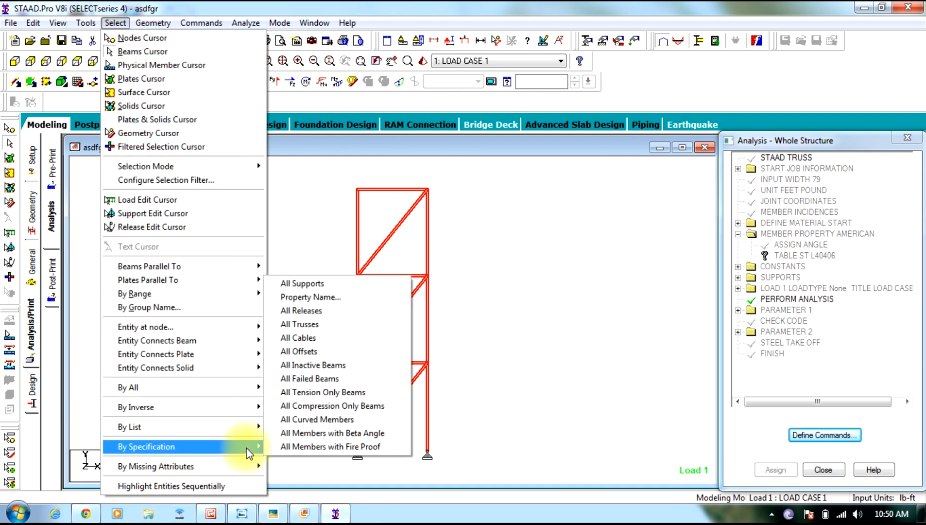
pyautogui.click(309, 379)
pyautogui.click(556, 289)
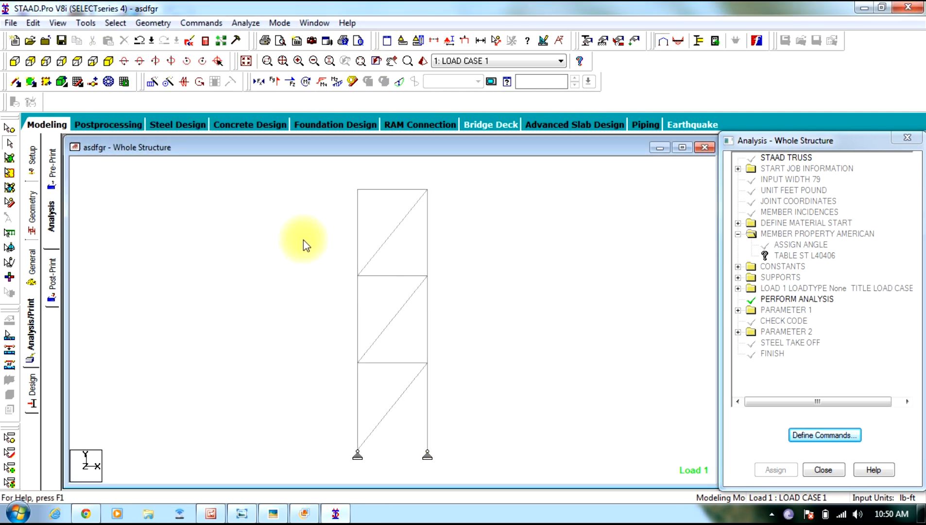
# Step: Open the postprocessing results for load case 1 and enlarge the view of the truss's displacement
pyautogui.click(88, 124)
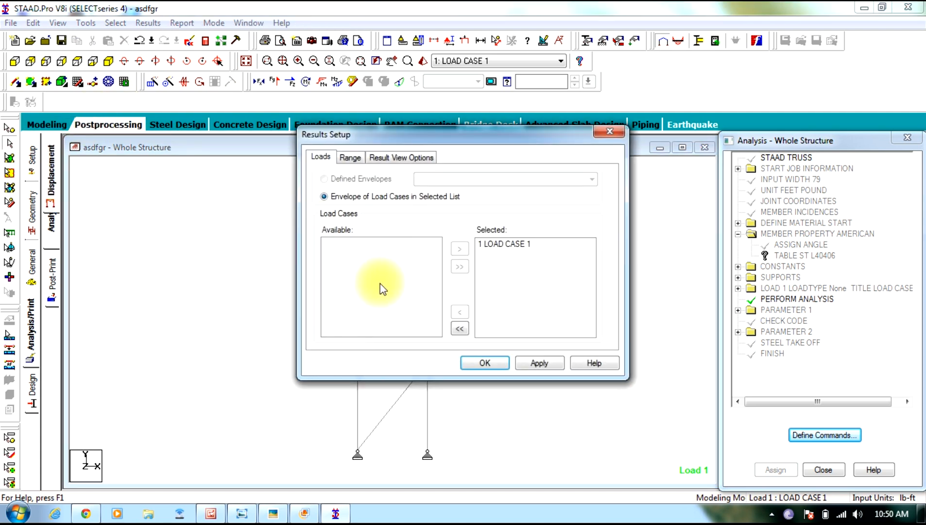
pyautogui.click(472, 364)
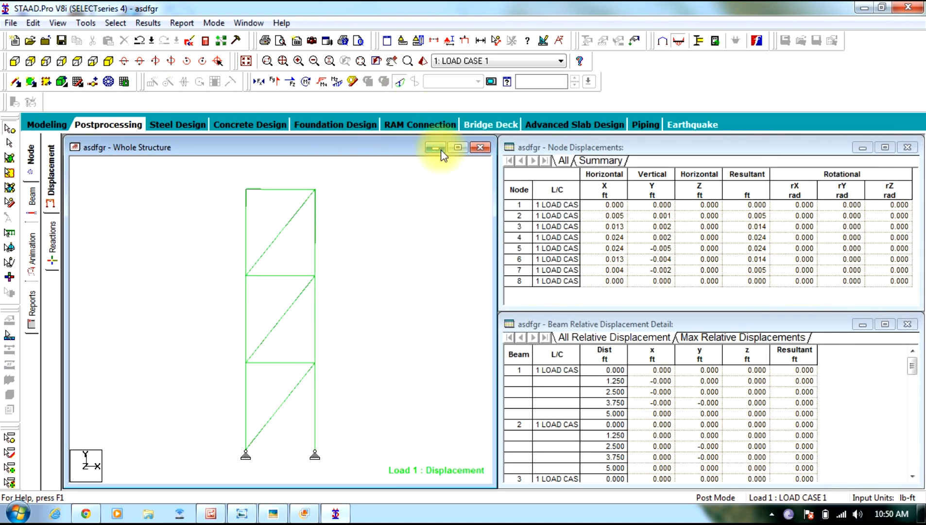
pyautogui.click(456, 147)
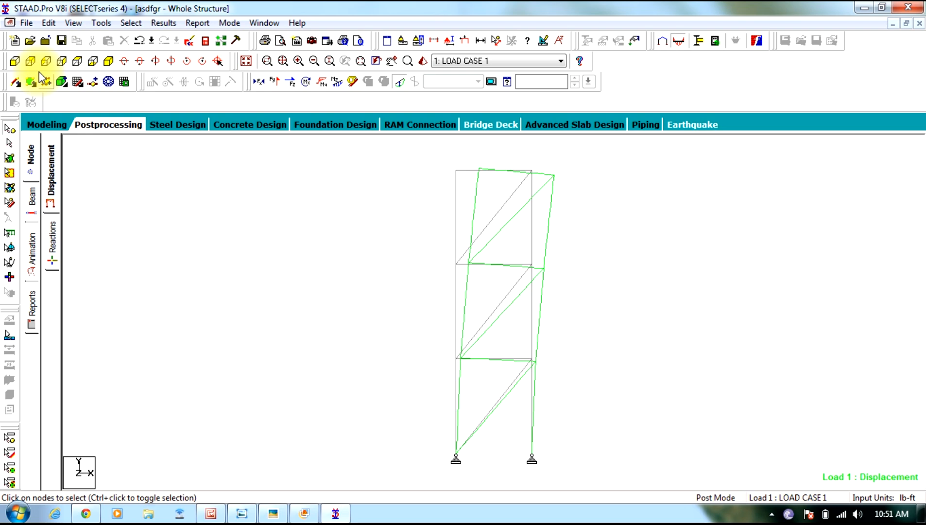
# Step: Switch to the reference picture, examine the second truss's dimensions, supports and loads, and return to STAAD.Pro
pyautogui.click(211, 515)
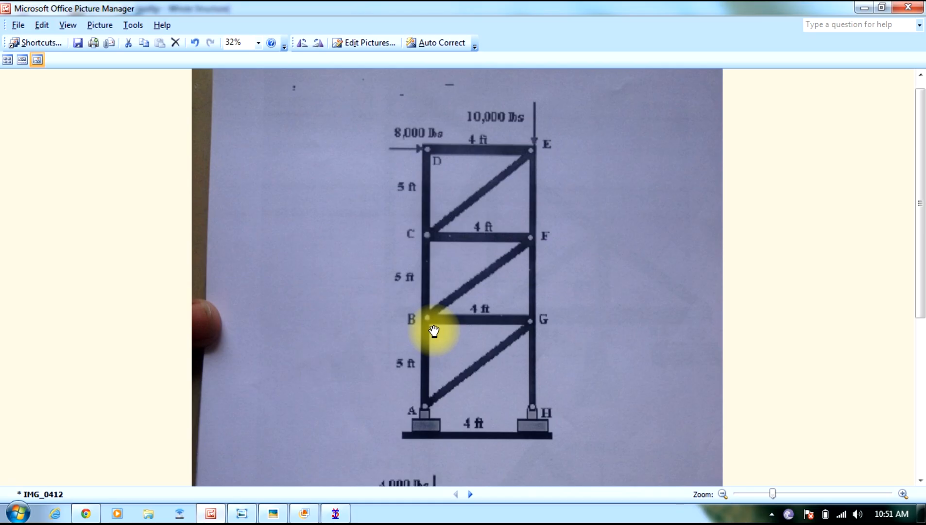
pyautogui.scroll(-5, 483, 407)
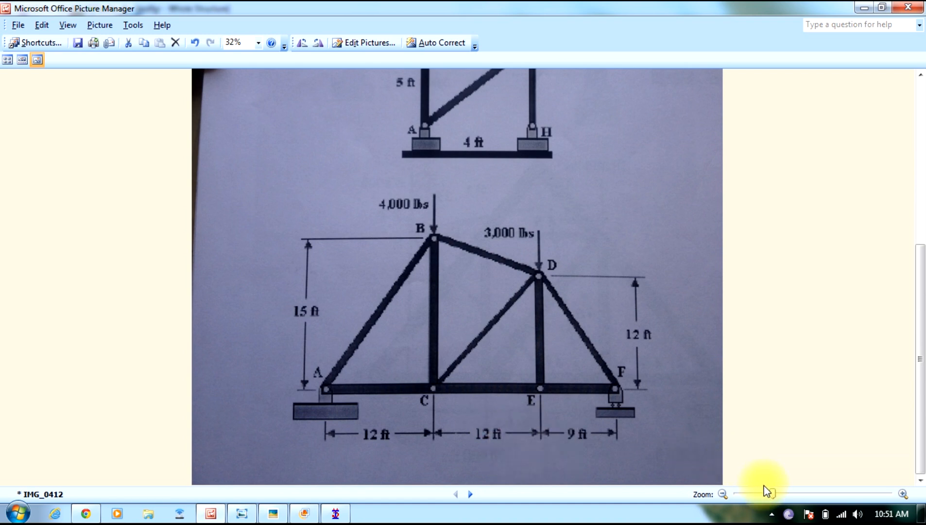
pyautogui.moveTo(779, 494); pyautogui.dragTo(801, 495)
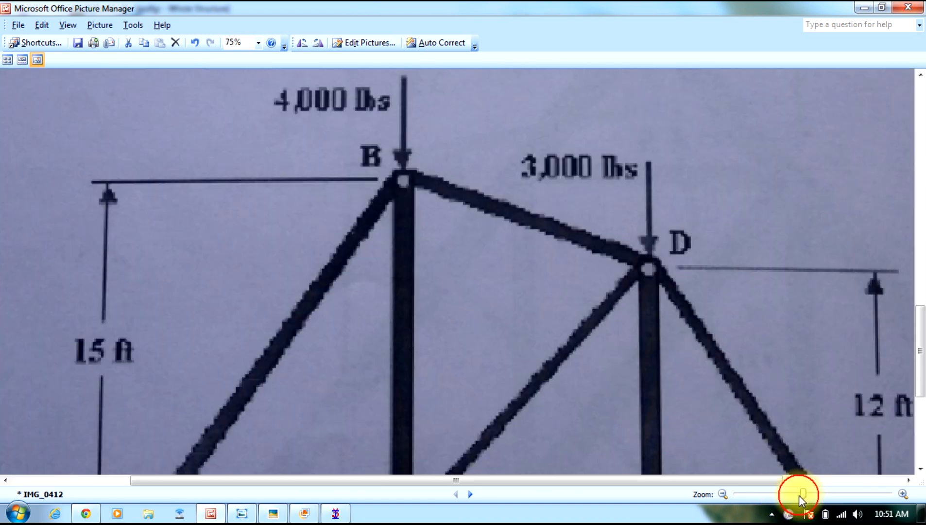
pyautogui.click(788, 494)
pyautogui.click(773, 494)
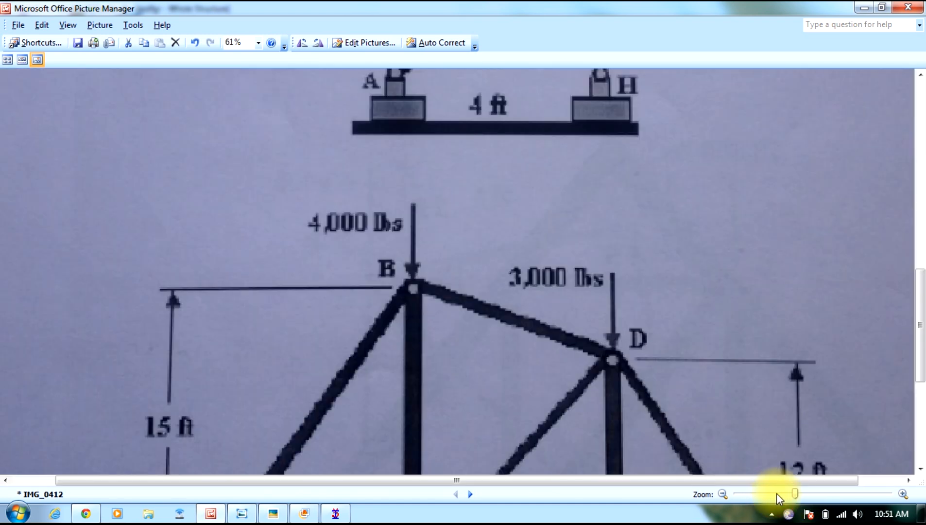
pyautogui.moveTo(785, 493)
pyautogui.mouseDown()
pyautogui.moveTo(765, 494)
pyautogui.moveTo(776, 498)
pyautogui.mouseUp()
pyautogui.scroll(-2, 497, 324)
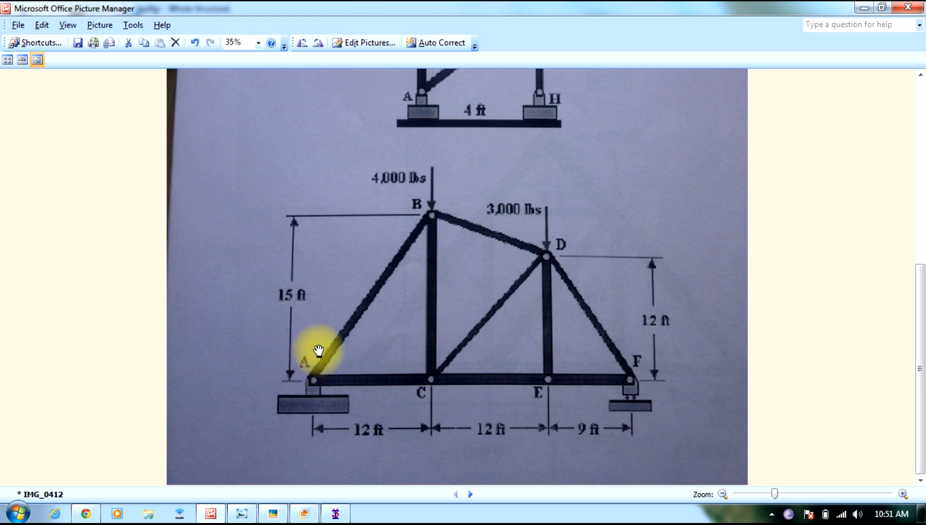
pyautogui.click(864, 7)
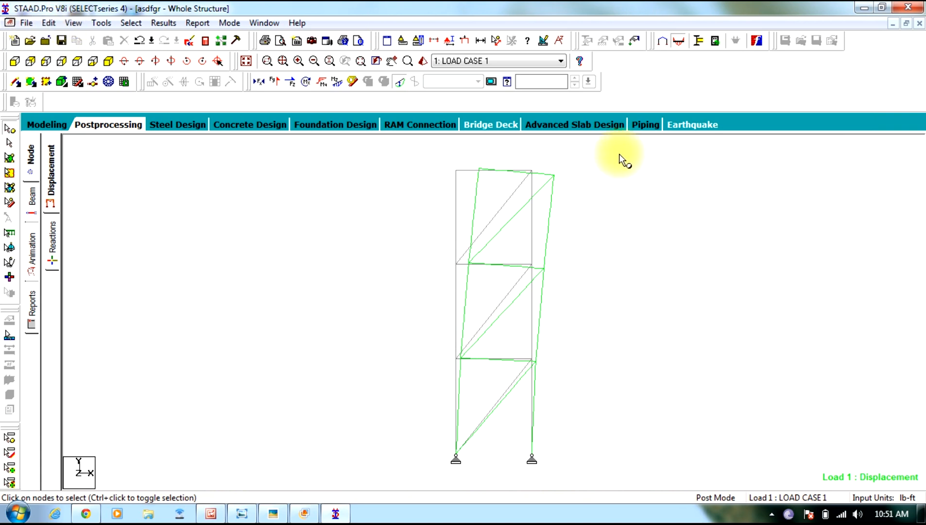
# Step: Start a new structure file of type Truss and name it aqws
pyautogui.click(76, 82)
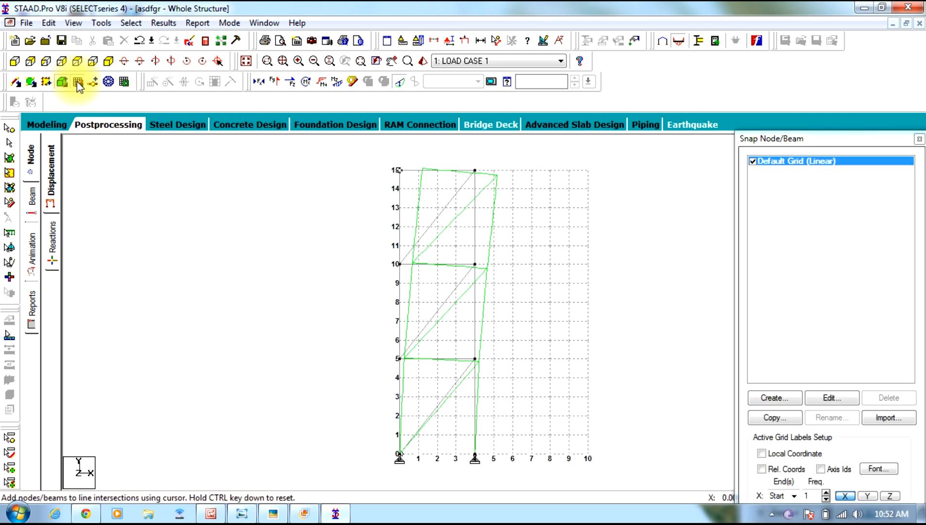
pyautogui.click(26, 23)
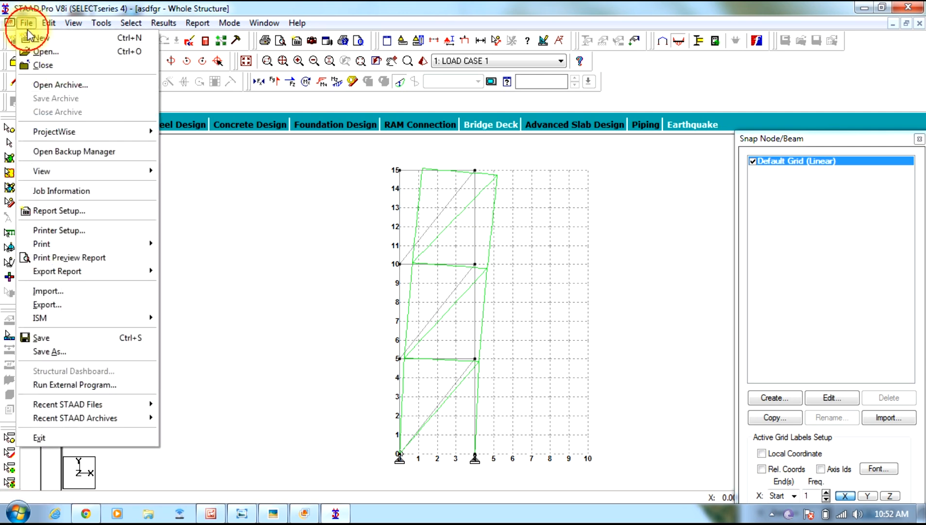
pyautogui.click(34, 45)
pyautogui.click(334, 183)
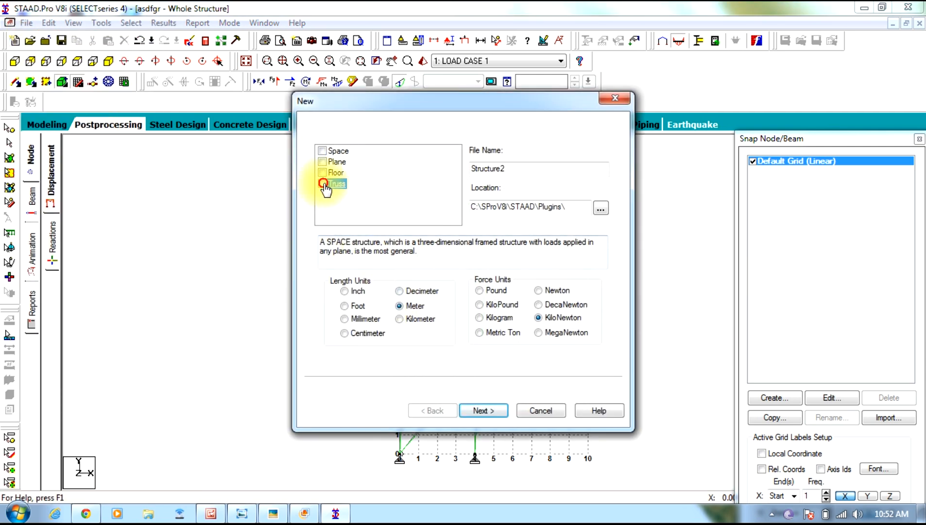
pyautogui.doubleClick(514, 170)
pyautogui.write('aqws')
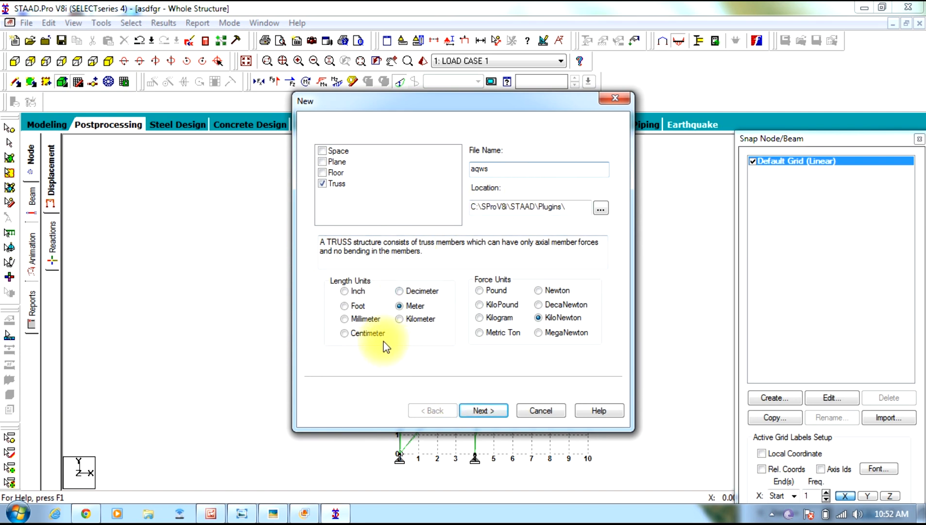
# Step: Set the new structure's units to foot and pound, accept the base unit warning, and create the model
pyautogui.click(213, 514)
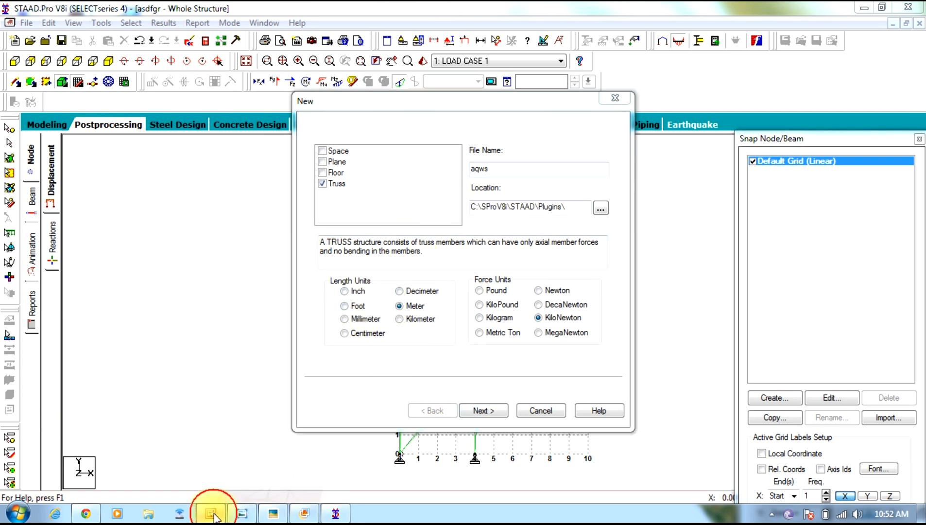
pyautogui.click(213, 516)
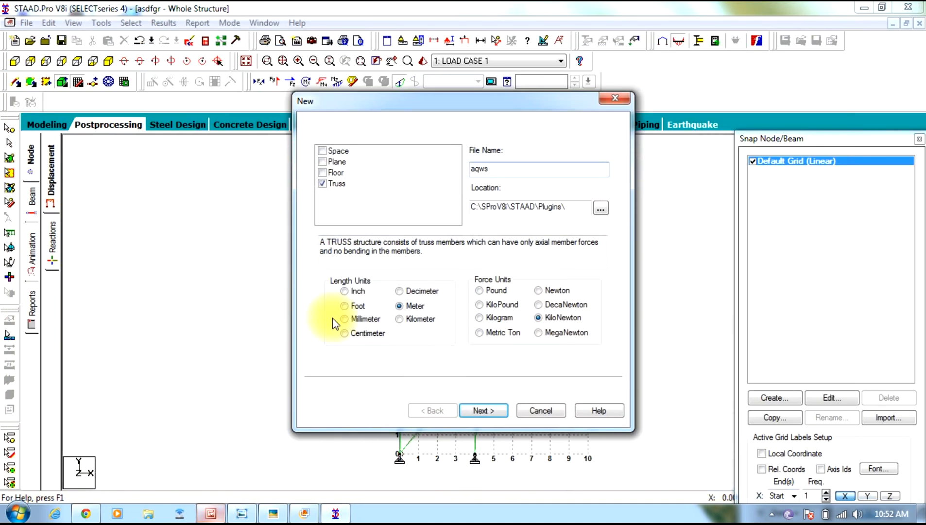
pyautogui.click(340, 309)
pyautogui.click(480, 291)
pyautogui.click(479, 411)
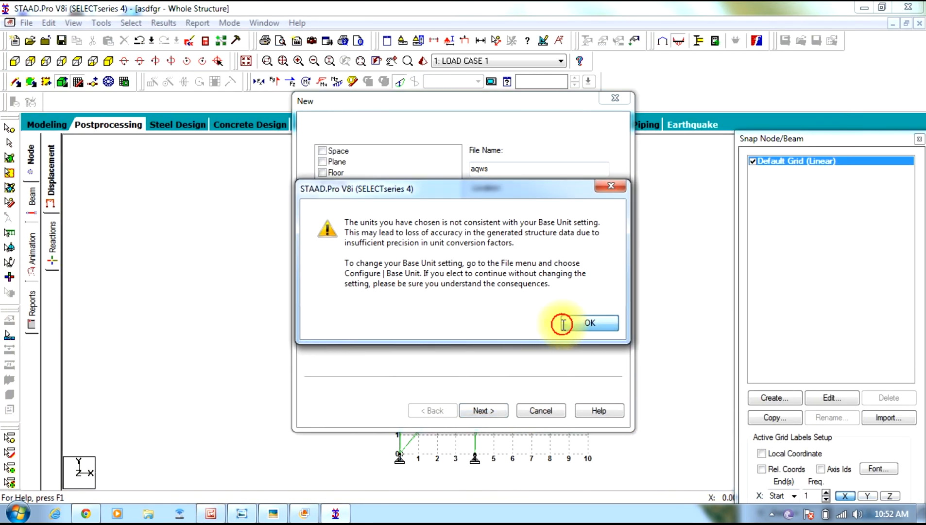
pyautogui.click(562, 323)
pyautogui.click(488, 355)
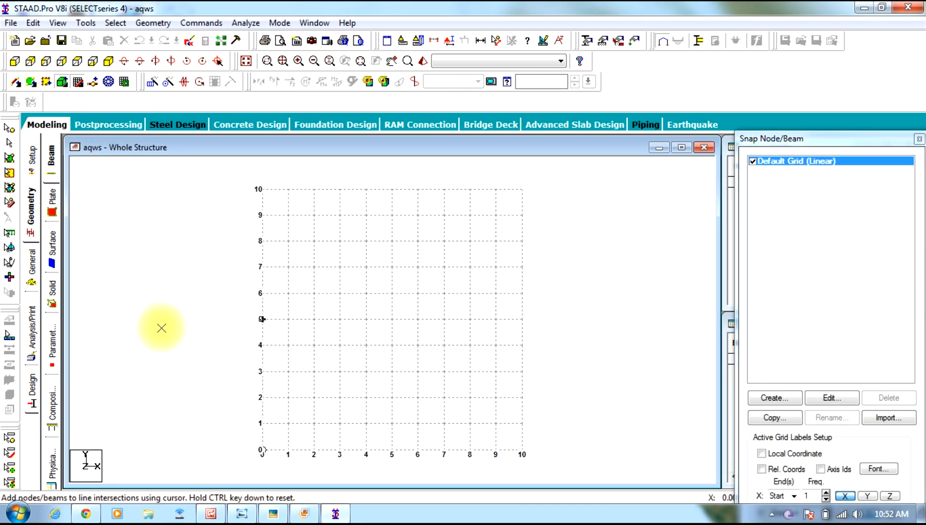
# Step: Check the second truss's dimensions in the reference picture and set the default grid to 35 lines in X and 15 in Y
pyautogui.click(210, 513)
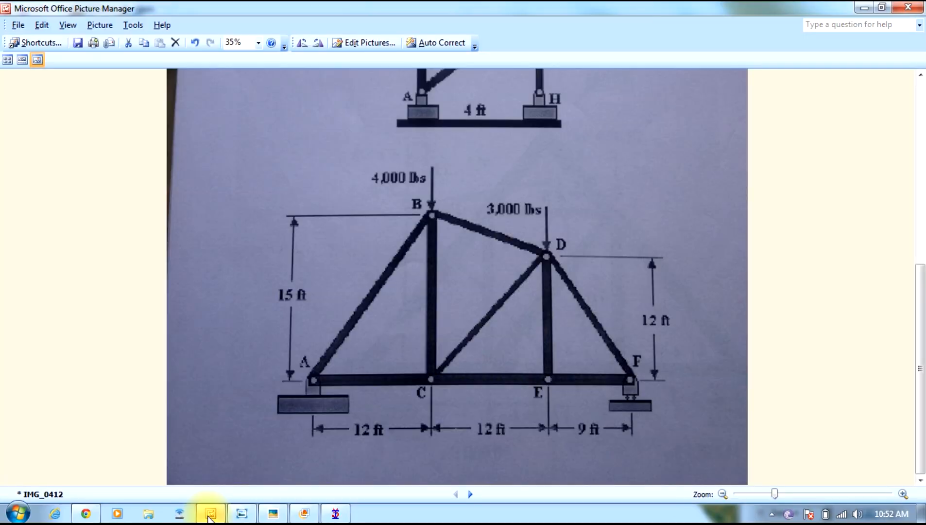
pyautogui.click(210, 514)
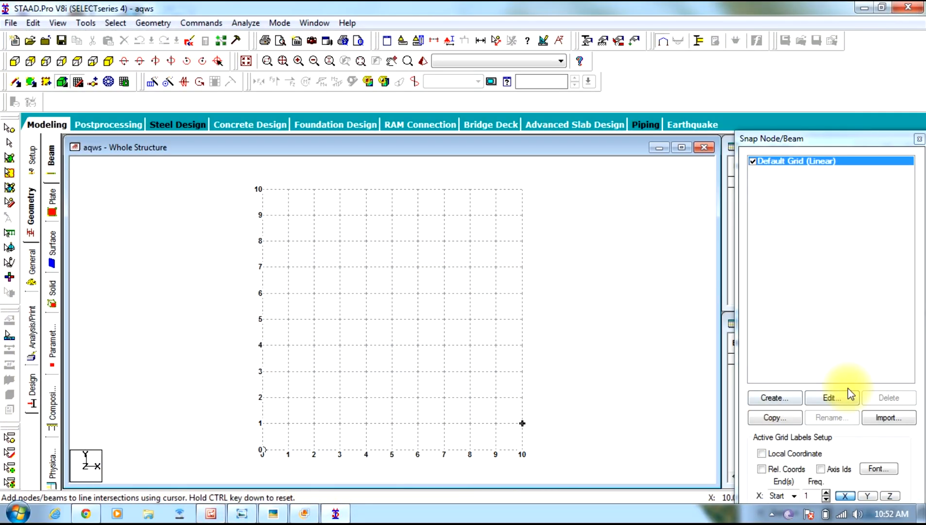
pyautogui.click(828, 396)
pyautogui.doubleClick(612, 360)
pyautogui.write('35')
pyautogui.doubleClick(611, 377)
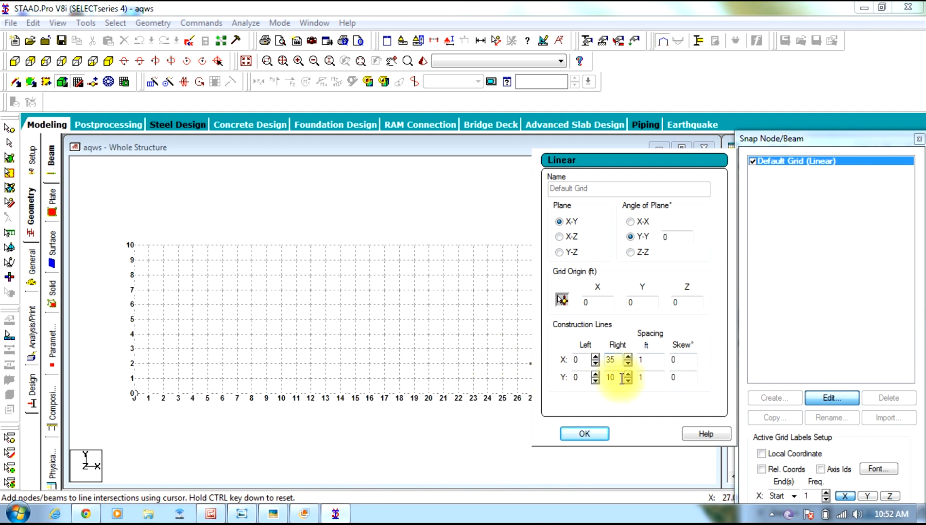
pyautogui.write('15')
pyautogui.click(585, 432)
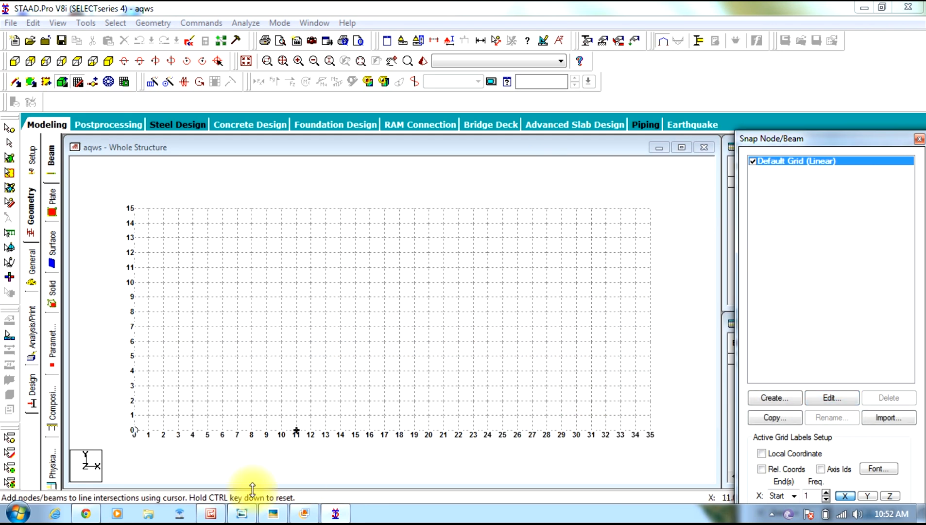
# Step: Following the reference picture, draw the bottom chord along Y = 0 with nodes at X = 0, 12, 24 and 33 ft
pyautogui.click(210, 514)
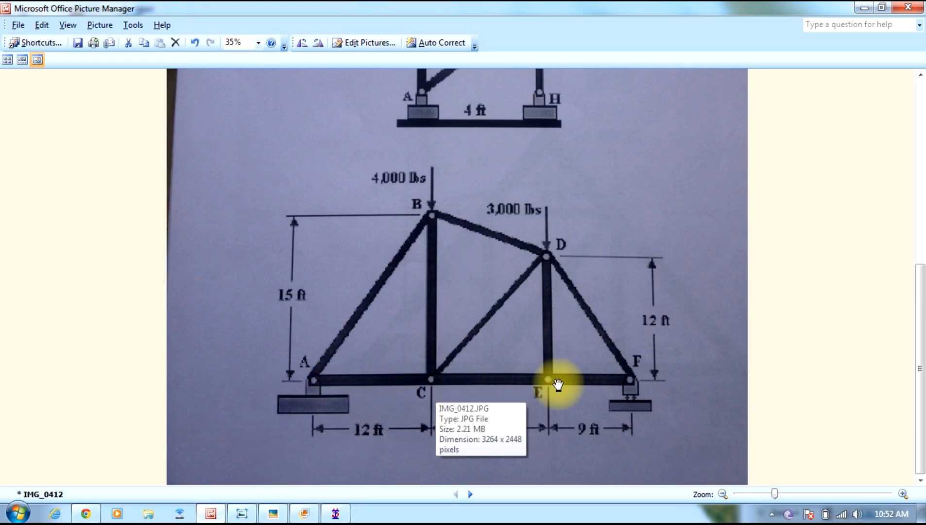
pyautogui.click(854, 7)
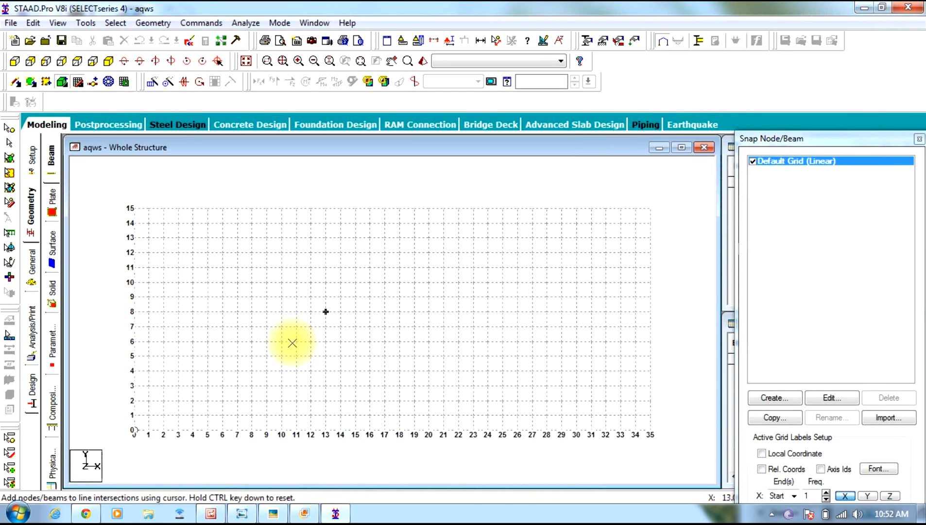
pyautogui.click(134, 431)
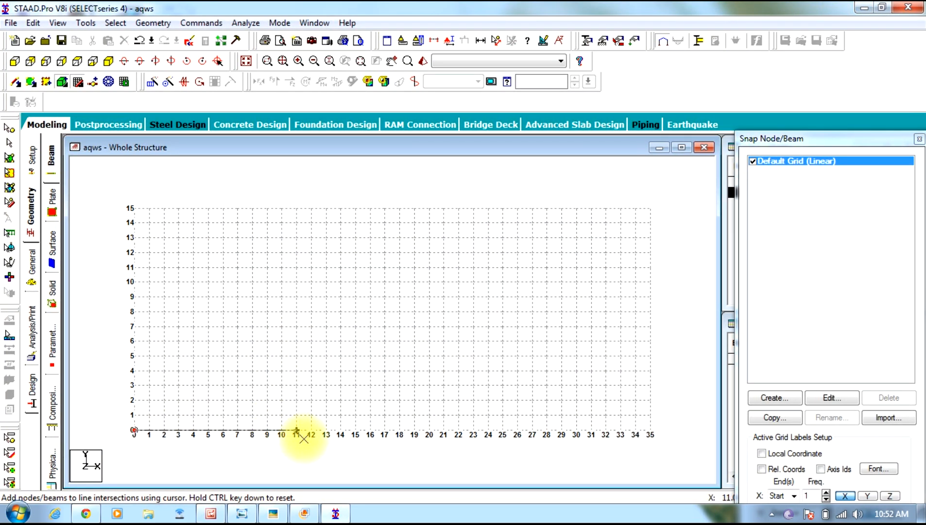
pyautogui.click(486, 433)
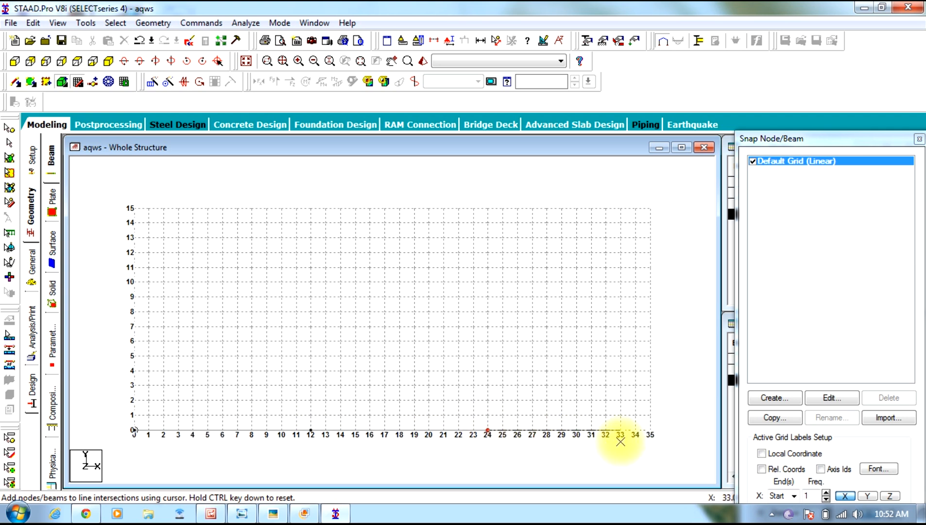
pyautogui.click(612, 429)
pyautogui.press('Escape')
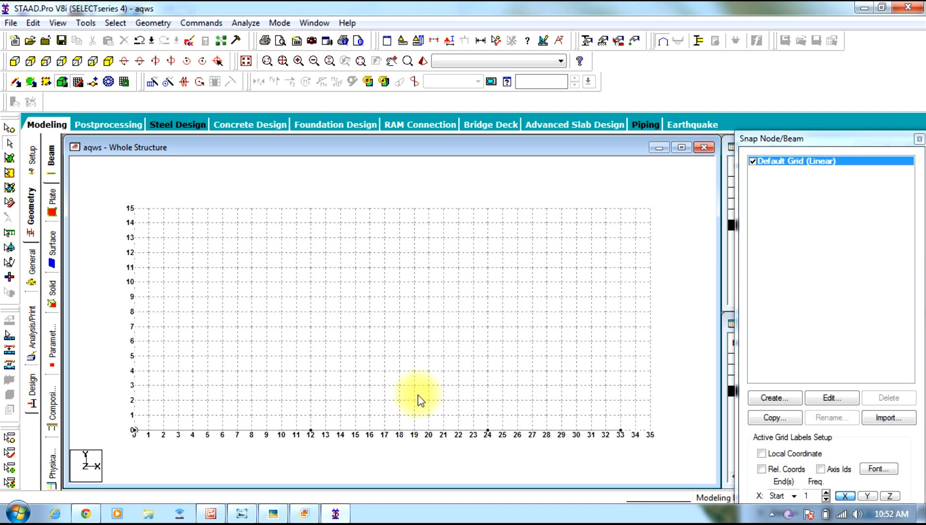
# Step: Draw the 15 ft vertical at X = 12, the sloping top chord to (24, 12), and the 12 ft vertical down to the bottom chord
pyautogui.click(211, 513)
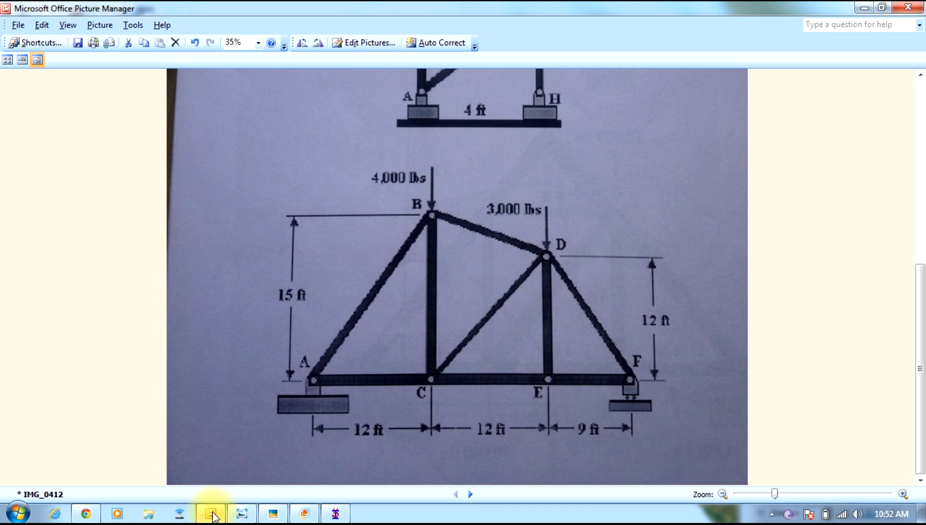
pyautogui.click(212, 514)
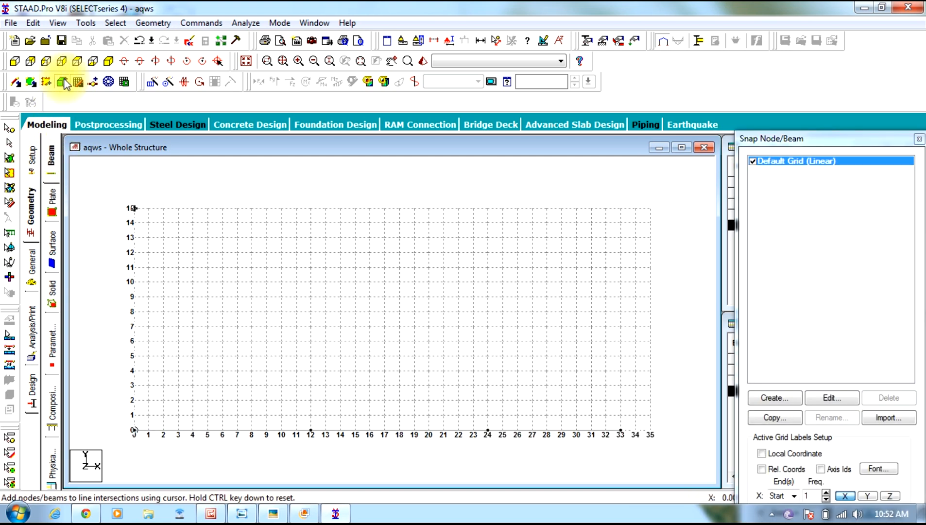
pyautogui.click(64, 83)
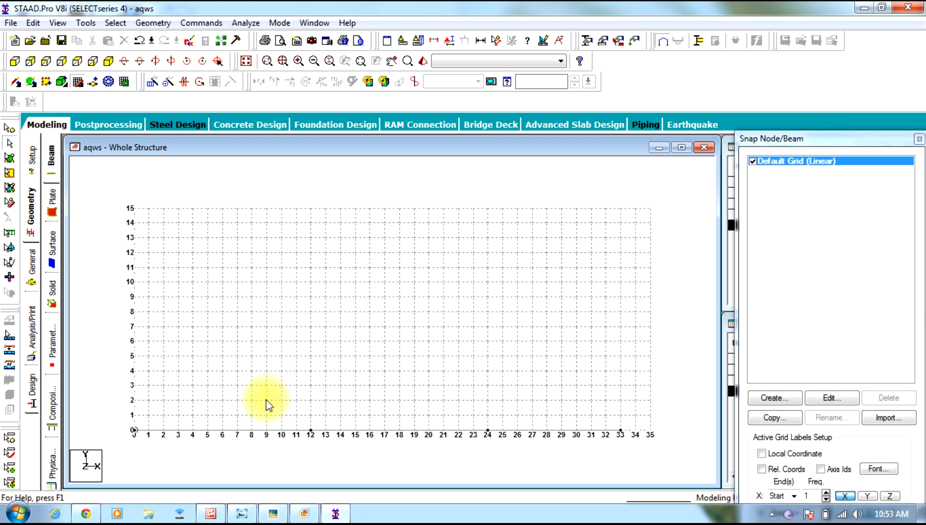
pyautogui.click(73, 83)
pyautogui.click(73, 83)
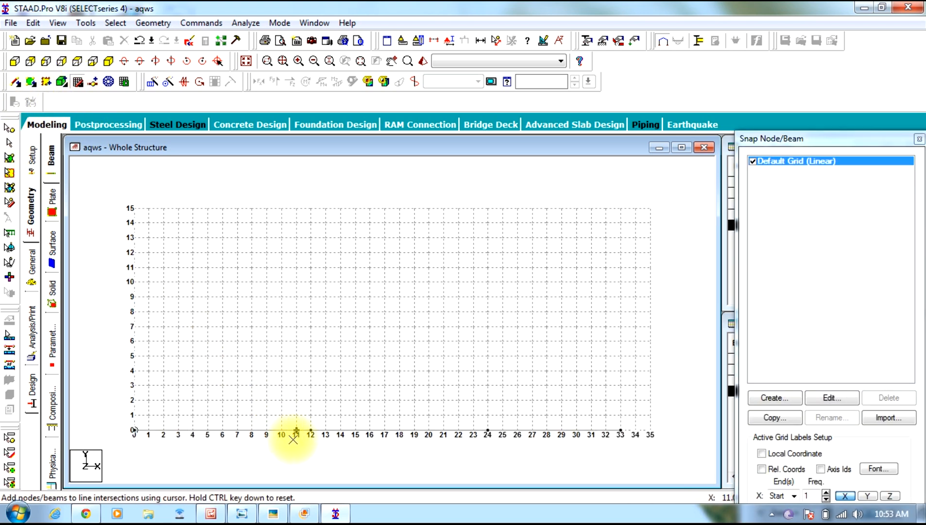
pyautogui.click(311, 431)
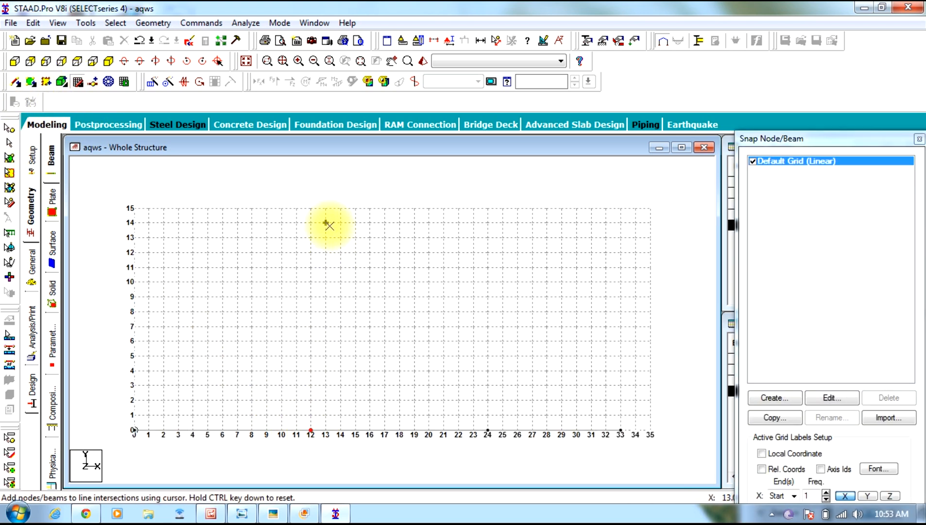
pyautogui.click(310, 208)
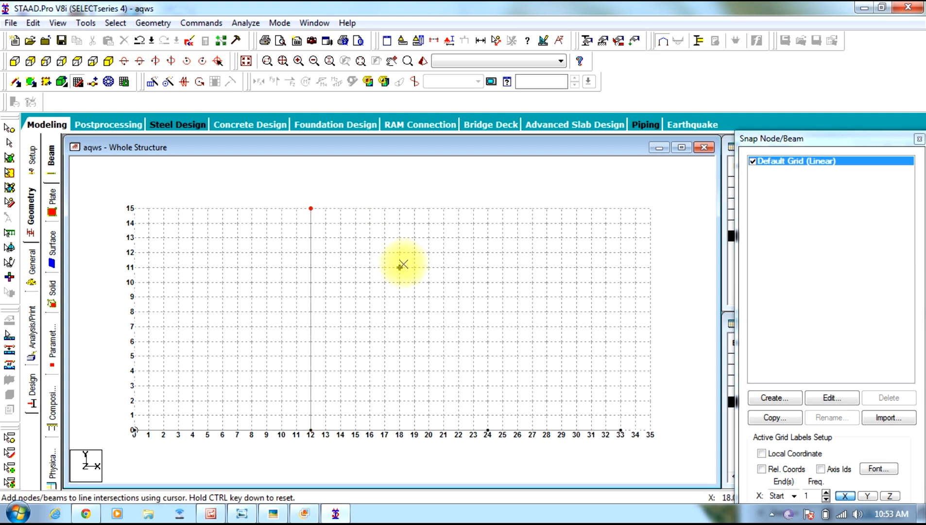
pyautogui.click(486, 260)
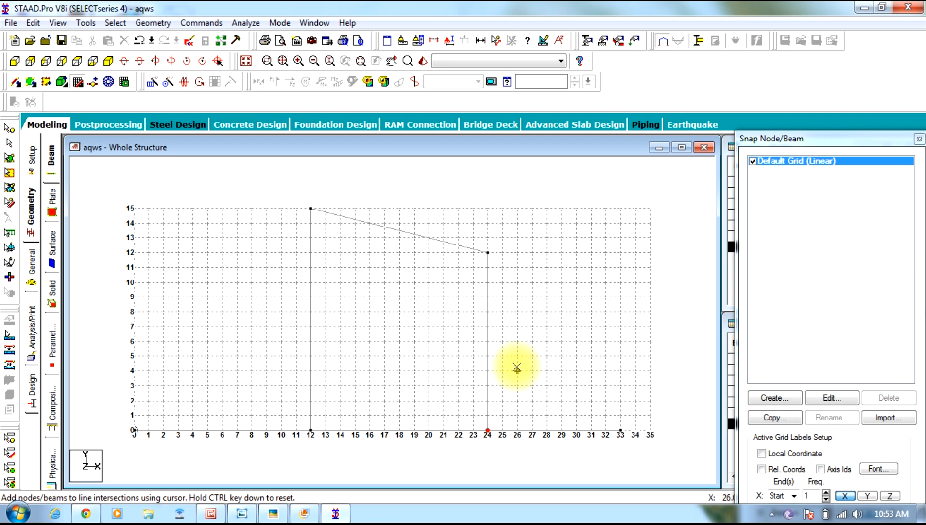
# Step: Close the snap grid and add the outer inclined beams from (12, 15) to (0, 0) and from (24, 12) to (33, 0)
pyautogui.click(210, 515)
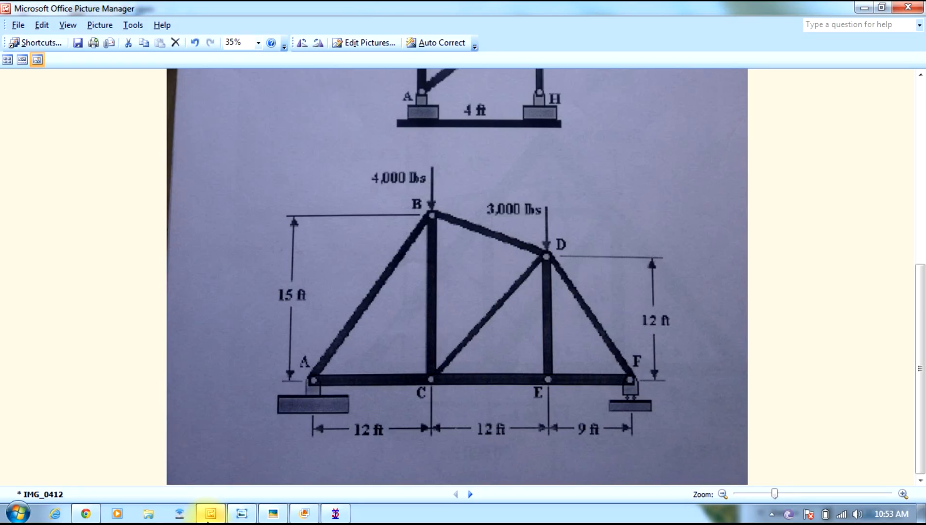
pyautogui.click(209, 515)
pyautogui.click(79, 84)
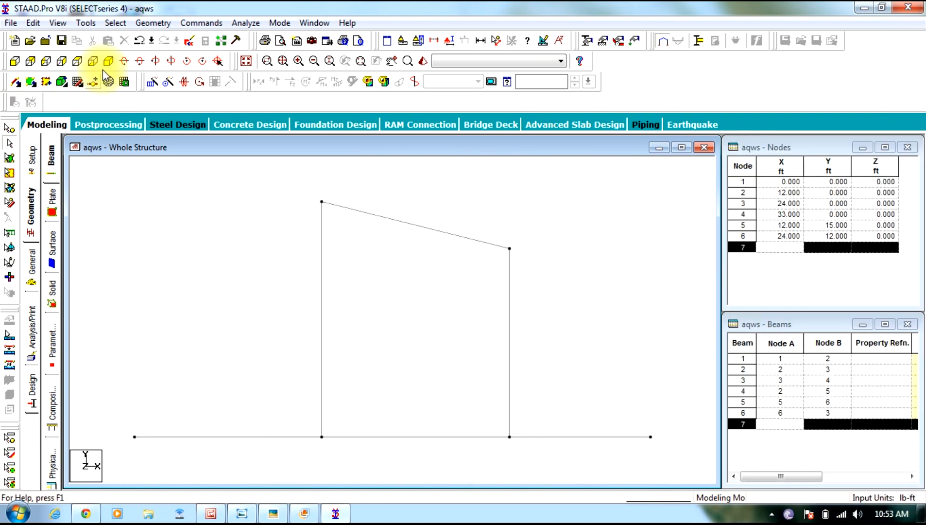
pyautogui.click(148, 24)
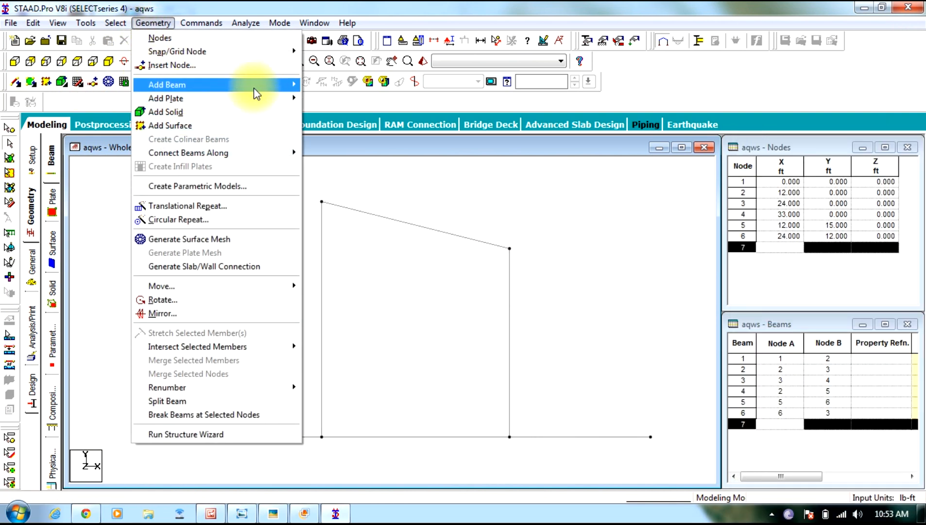
pyautogui.moveTo(290, 90)
pyautogui.click(321, 104)
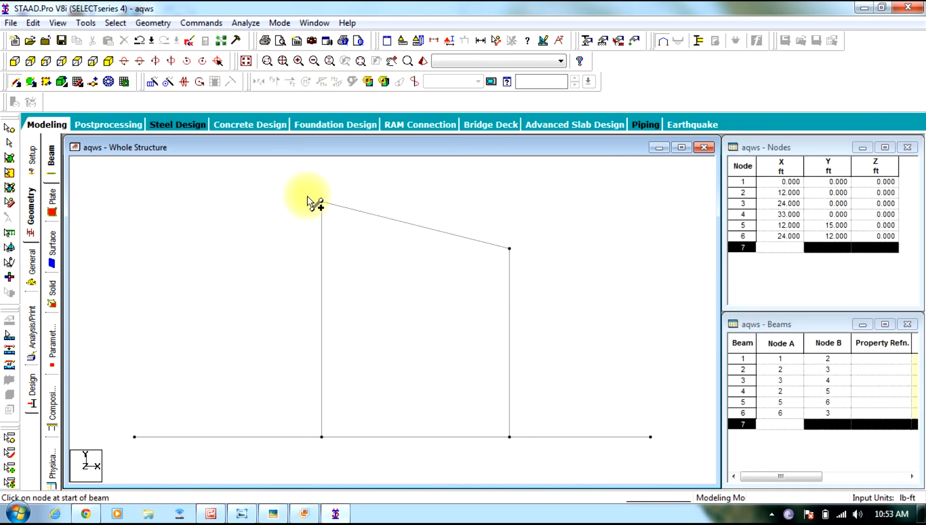
pyautogui.click(321, 202)
pyautogui.click(134, 437)
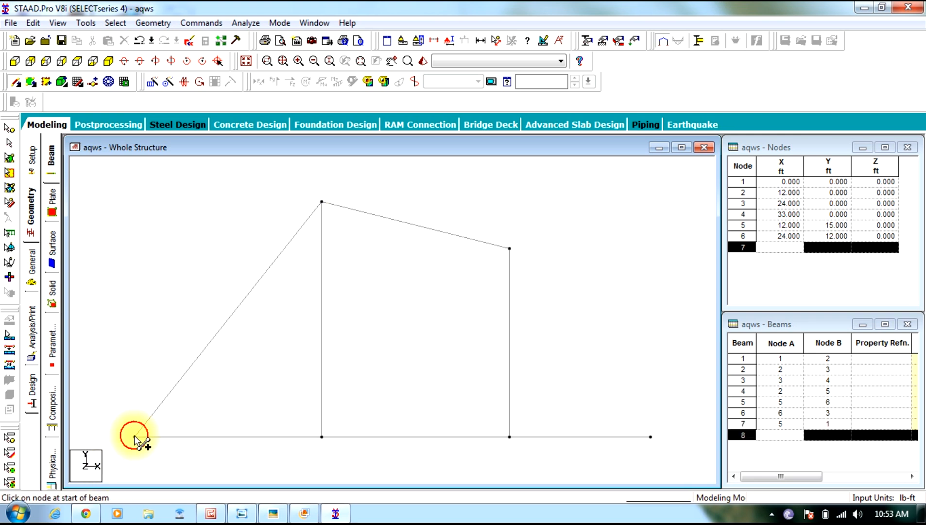
pyautogui.click(509, 249)
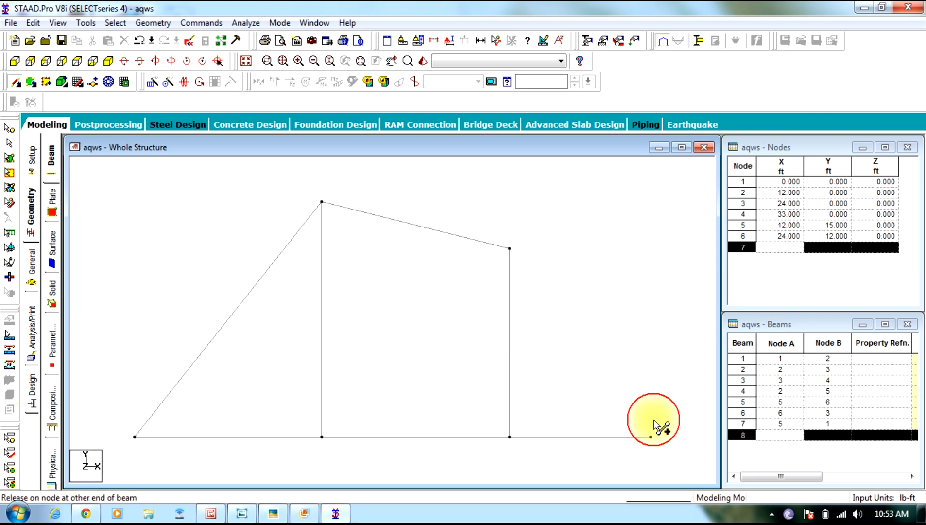
pyautogui.click(651, 436)
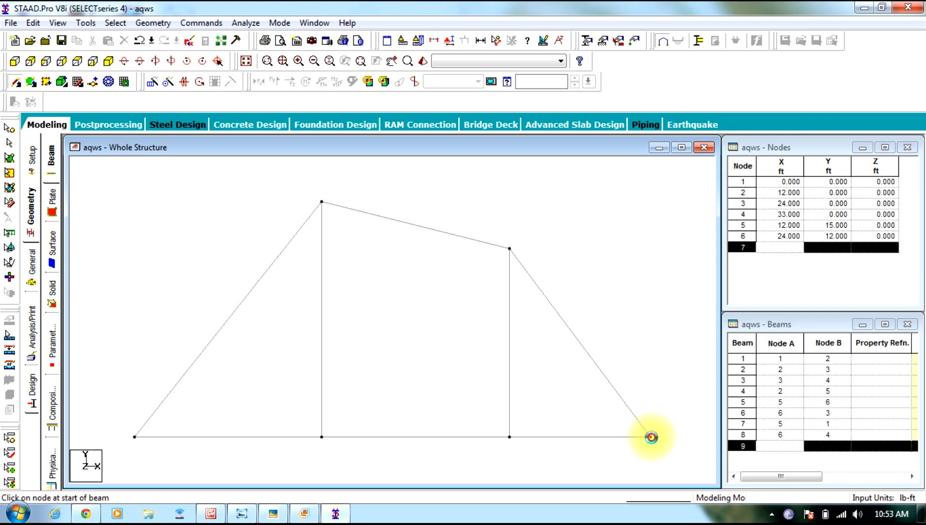
# Step: Check the truss against the reference picture and add an Assign Profile section with the Angle specification in STEEL
pyautogui.click(210, 515)
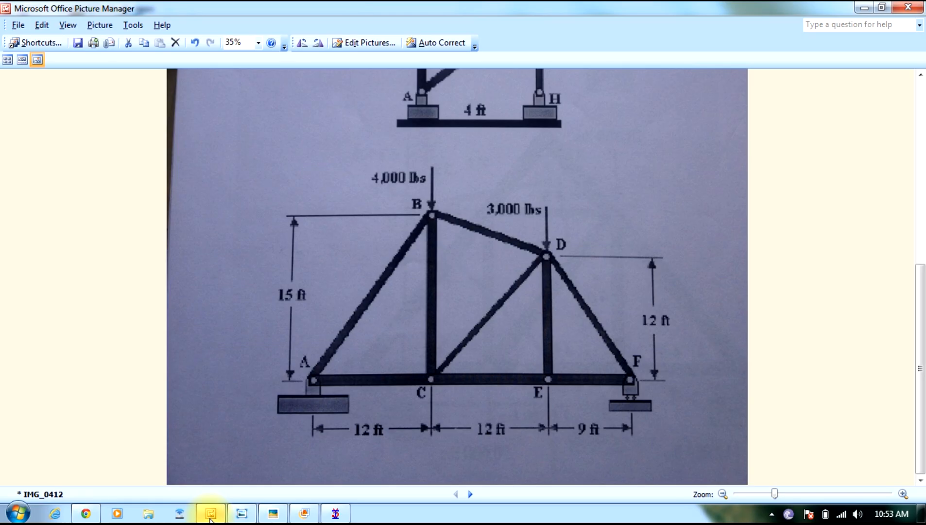
pyautogui.click(211, 515)
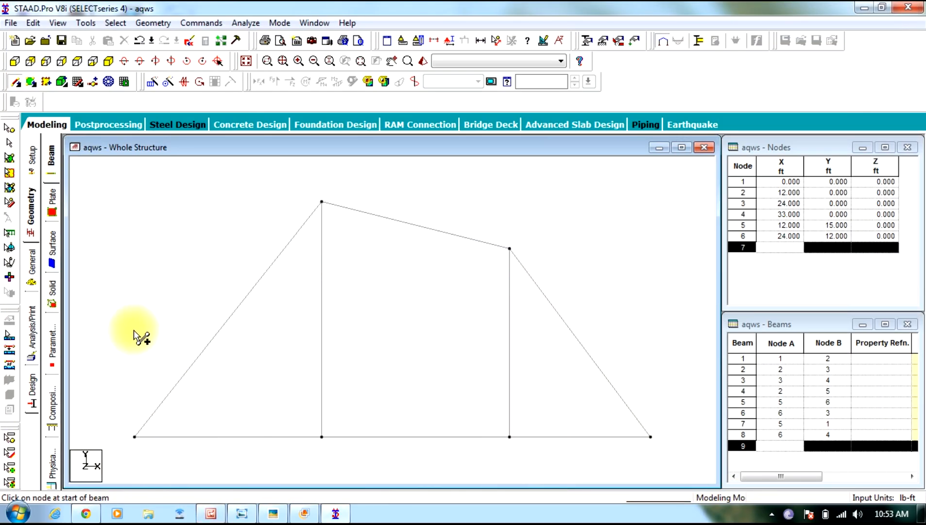
pyautogui.click(32, 265)
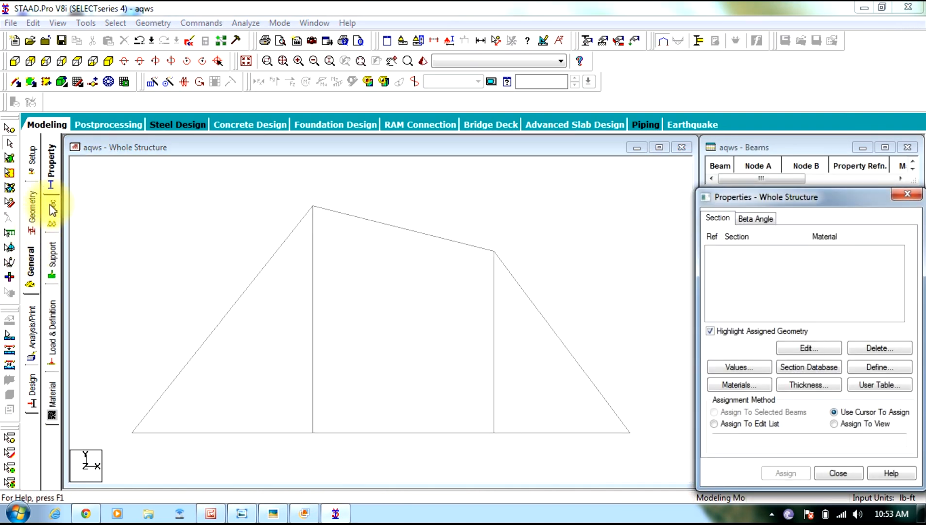
pyautogui.click(880, 370)
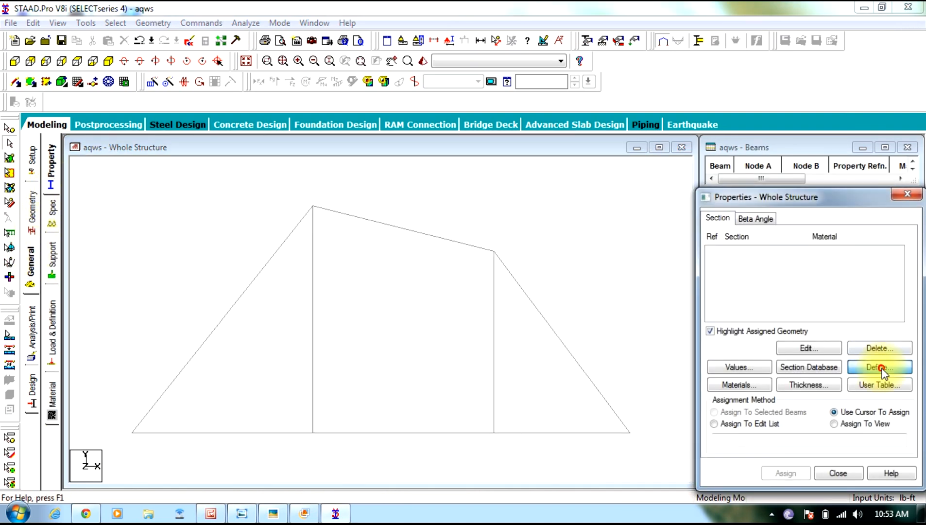
pyautogui.click(247, 217)
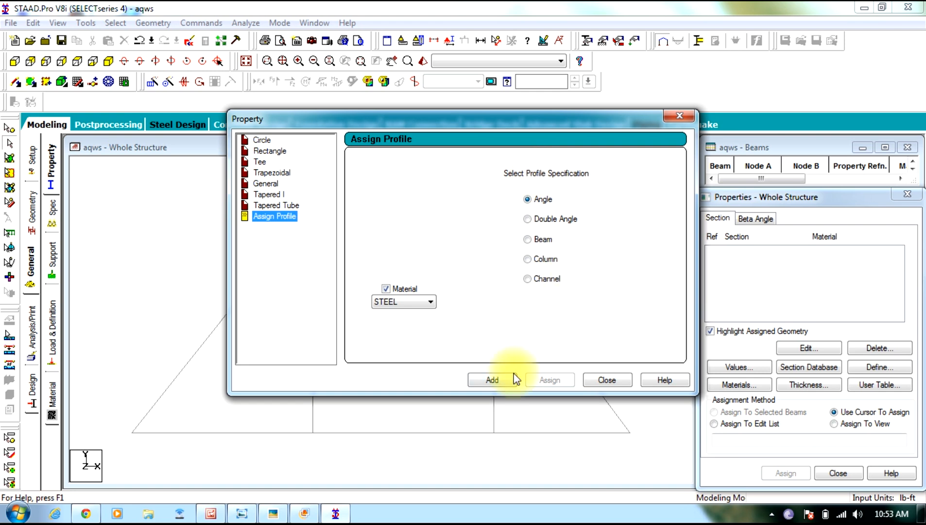
pyautogui.click(492, 380)
pyautogui.click(607, 379)
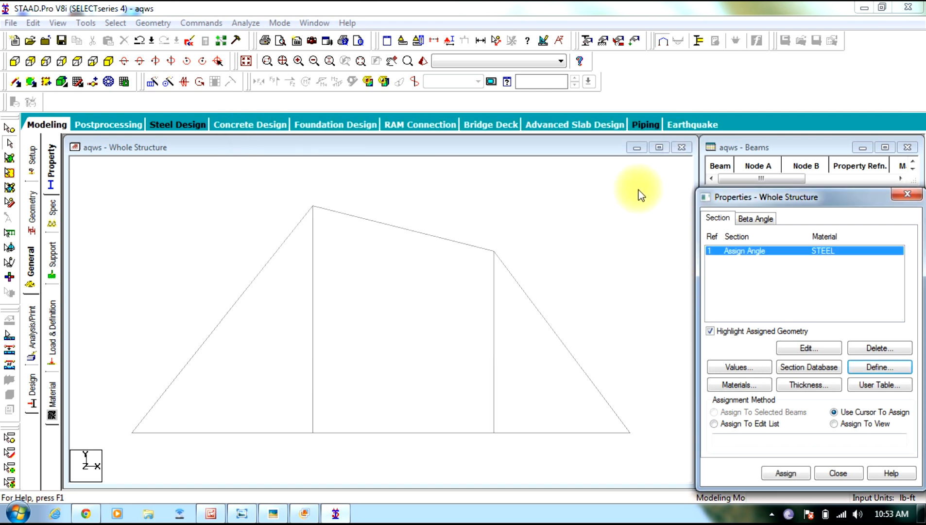
# Step: Assign the steel angle section to all members of the truss
pyautogui.hotkey('ctrl', 'a')
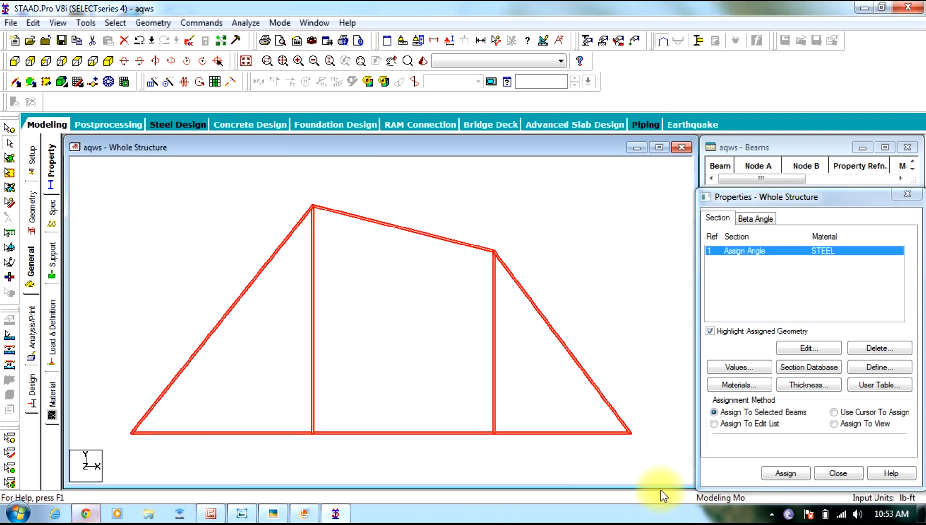
pyautogui.click(786, 473)
pyautogui.click(813, 374)
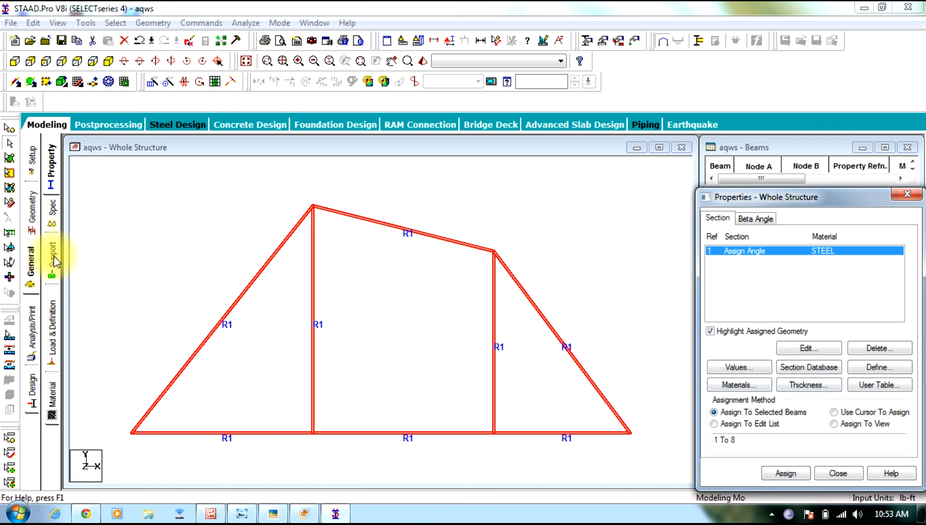
# Step: Create a pinned support and a Fixed But support with FX and MZ released
pyautogui.click(52, 255)
pyautogui.click(822, 374)
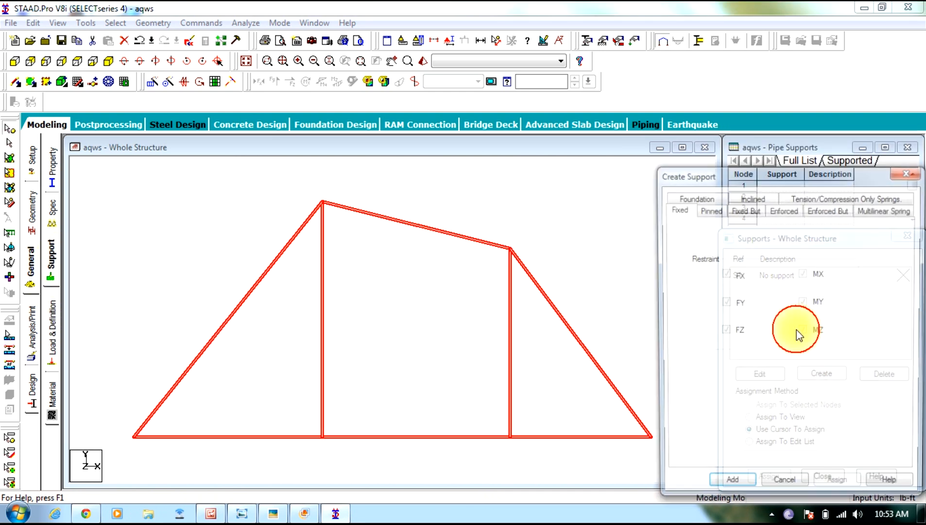
pyautogui.click(709, 209)
pyautogui.click(749, 488)
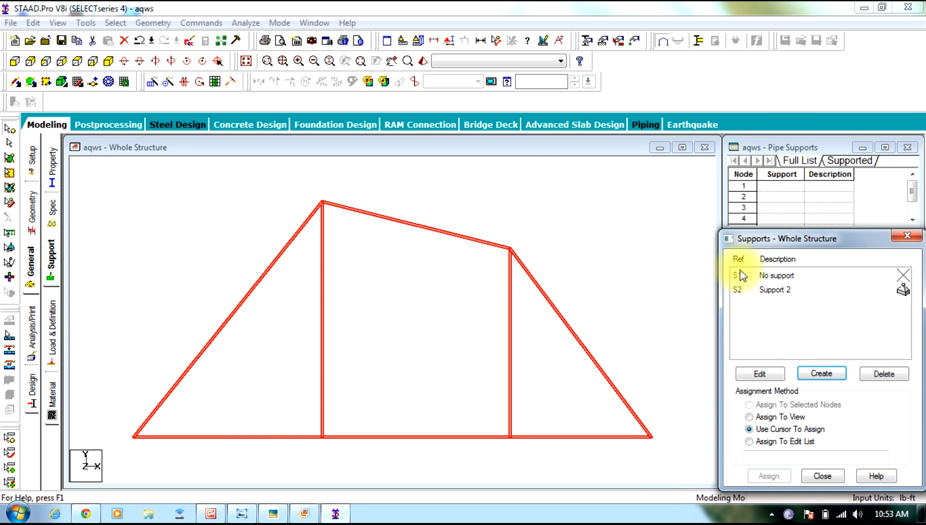
pyautogui.click(820, 372)
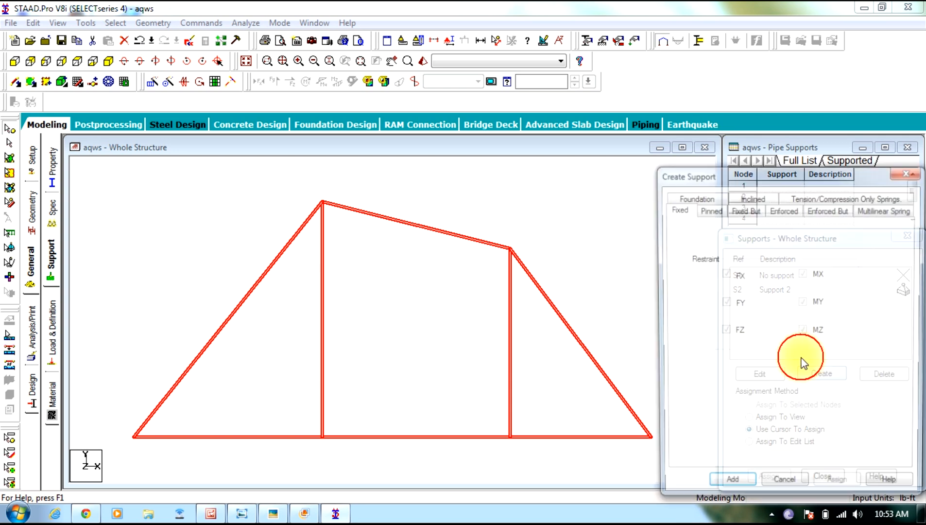
pyautogui.click(744, 210)
pyautogui.click(696, 256)
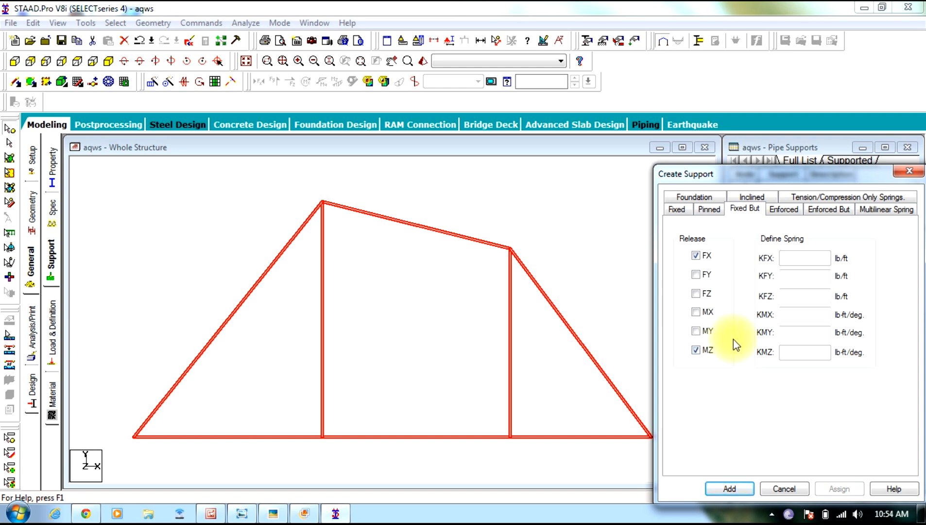
pyautogui.click(726, 493)
# Step: Assign the pinned support to the node at (0, 0) and the Fixed But support to the node at (33, 0)
pyautogui.click(809, 290)
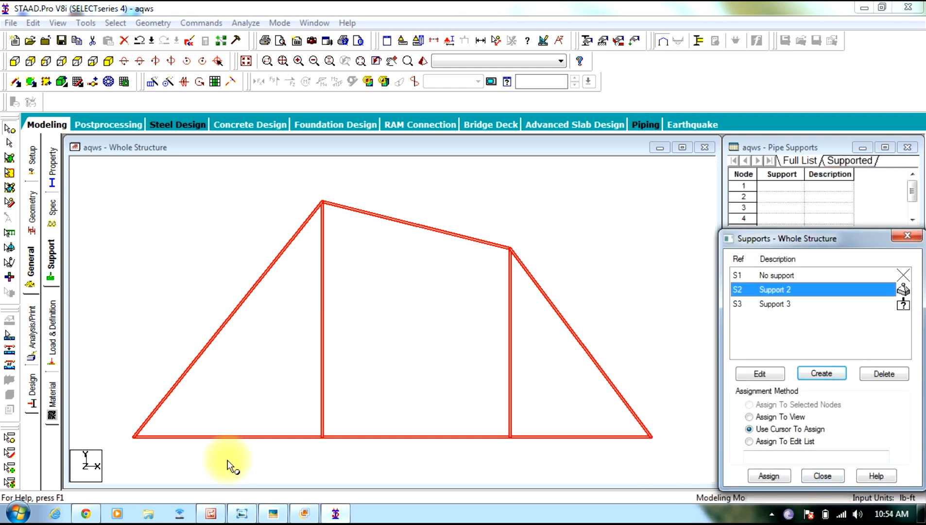
pyautogui.moveTo(148, 385); pyautogui.dragTo(75, 473)
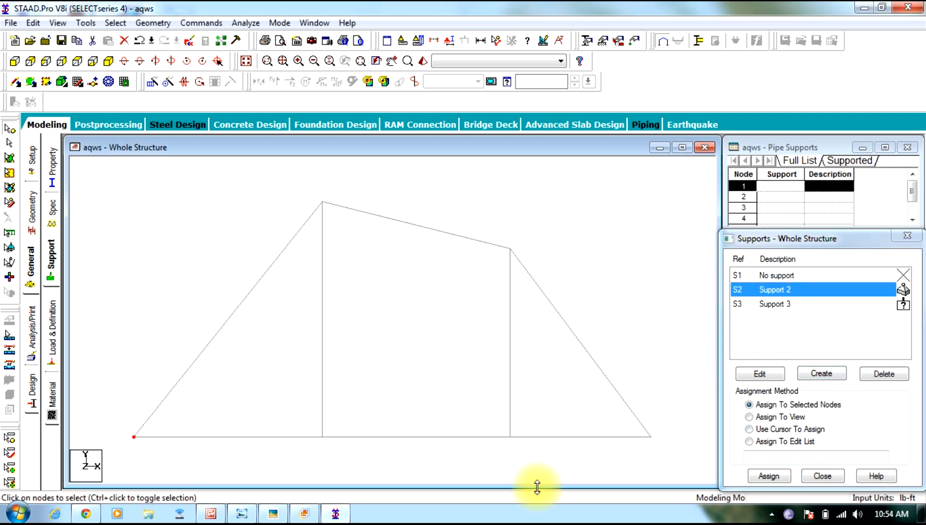
pyautogui.click(788, 476)
pyautogui.click(823, 396)
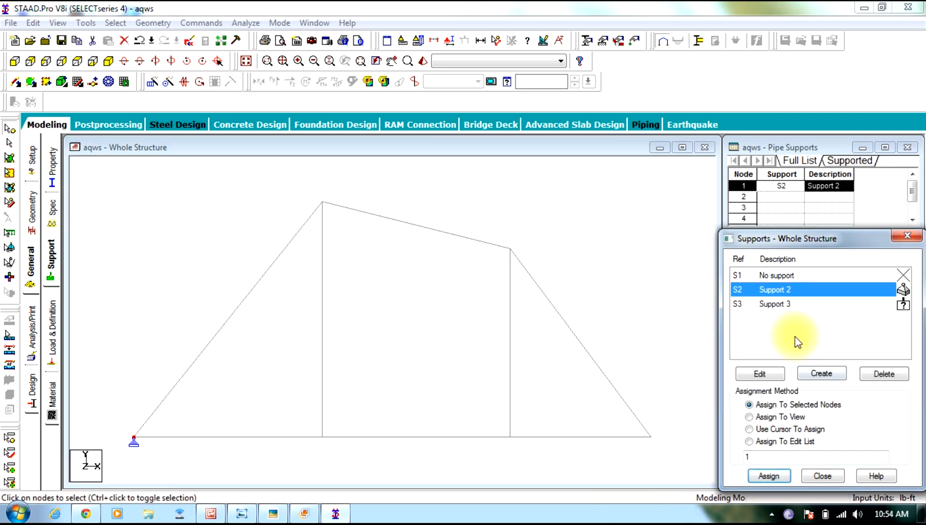
pyautogui.click(783, 304)
pyautogui.click(651, 436)
pyautogui.click(770, 475)
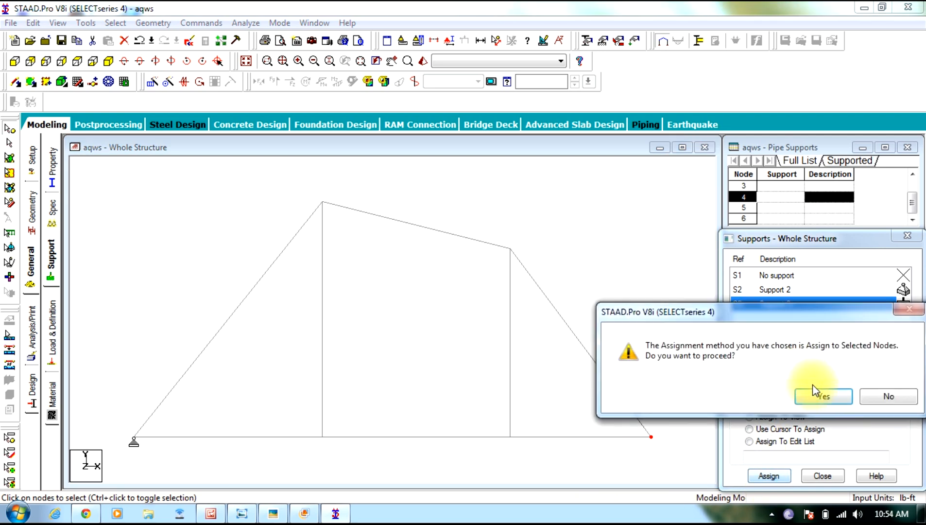
pyautogui.click(817, 397)
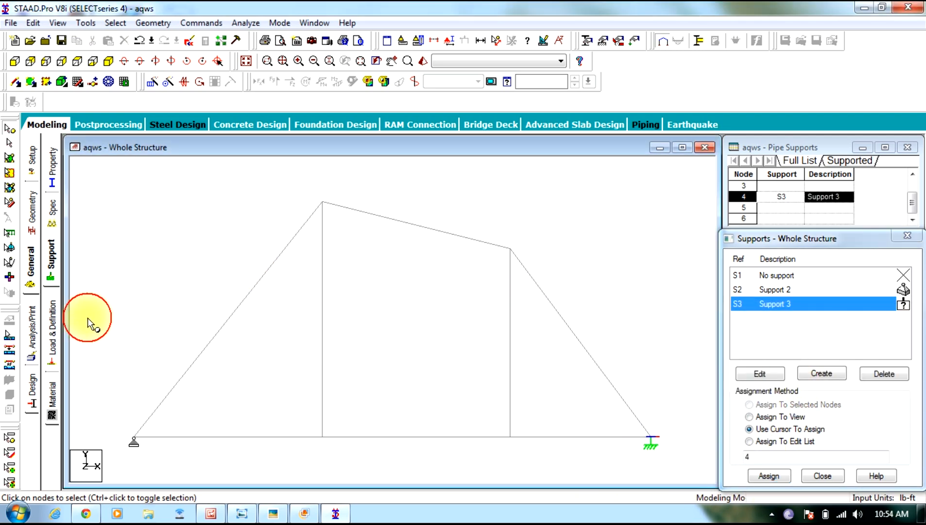
# Step: Add a primary load case titled LOAD CASE 1 with loading type None
pyautogui.click(54, 316)
pyautogui.click(764, 170)
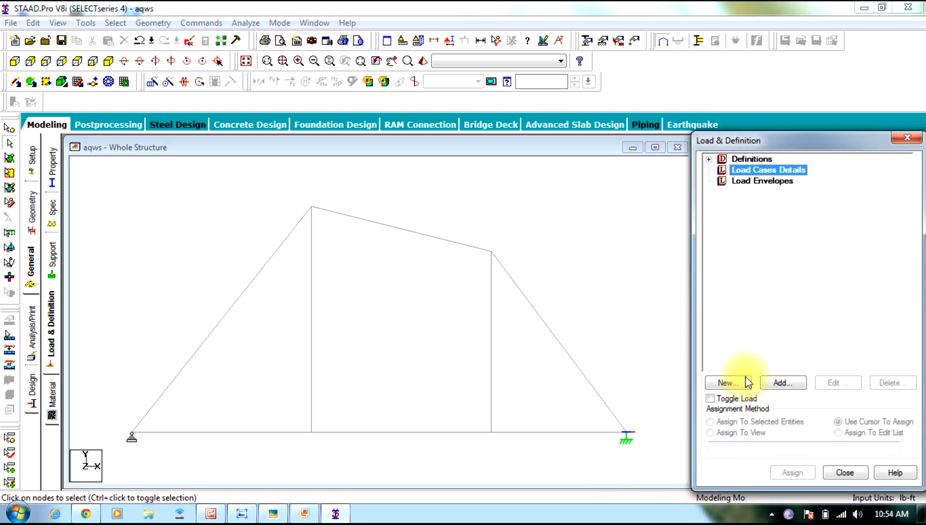
pyautogui.click(783, 383)
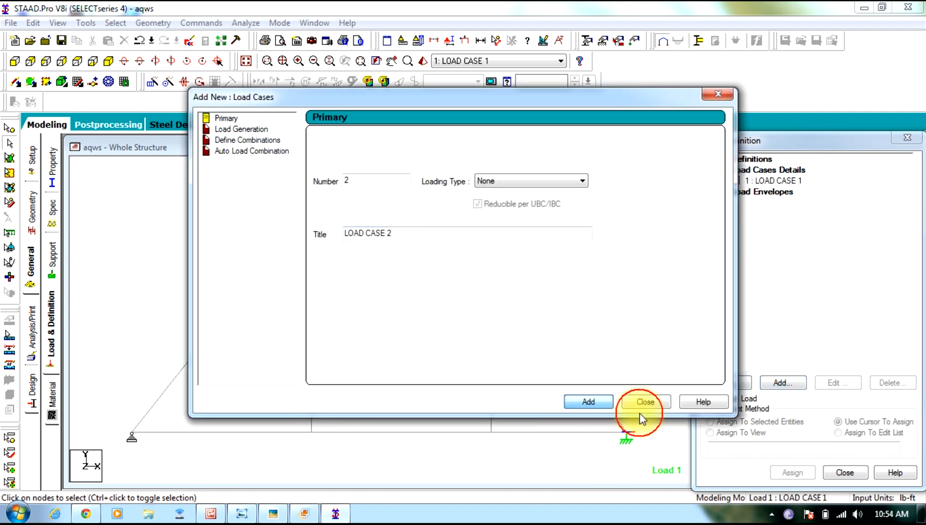
pyautogui.click(667, 400)
# Step: Check the loads in the reference picture and add a nodal load of Fy -4000 lb to load case 1
pyautogui.click(738, 181)
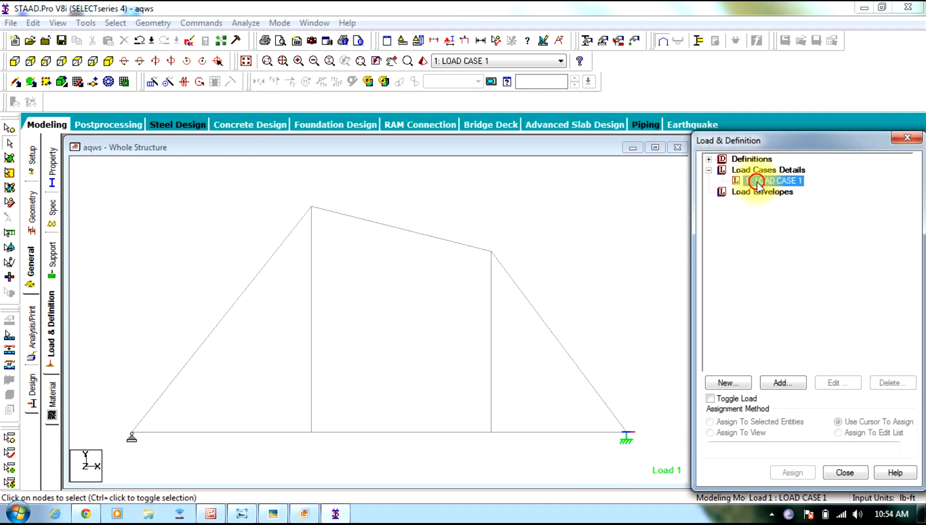
pyautogui.click(775, 383)
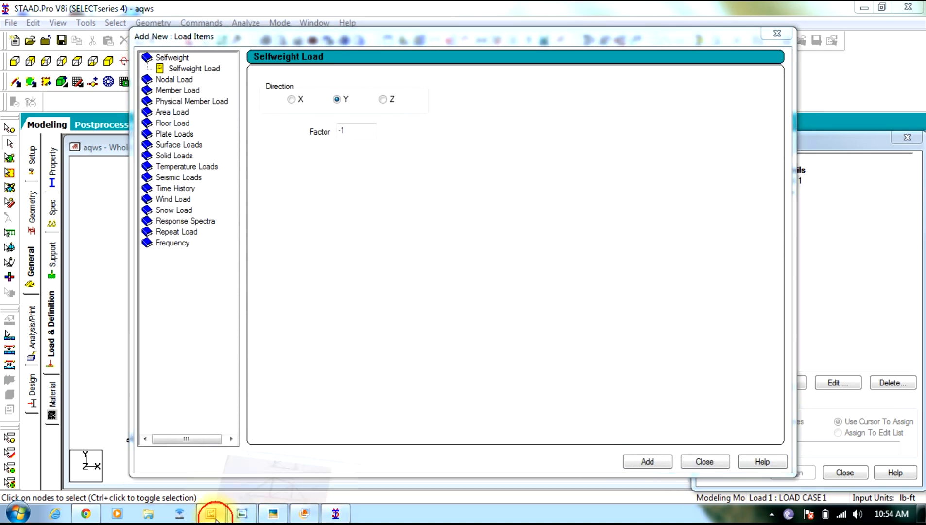
pyautogui.click(232, 505)
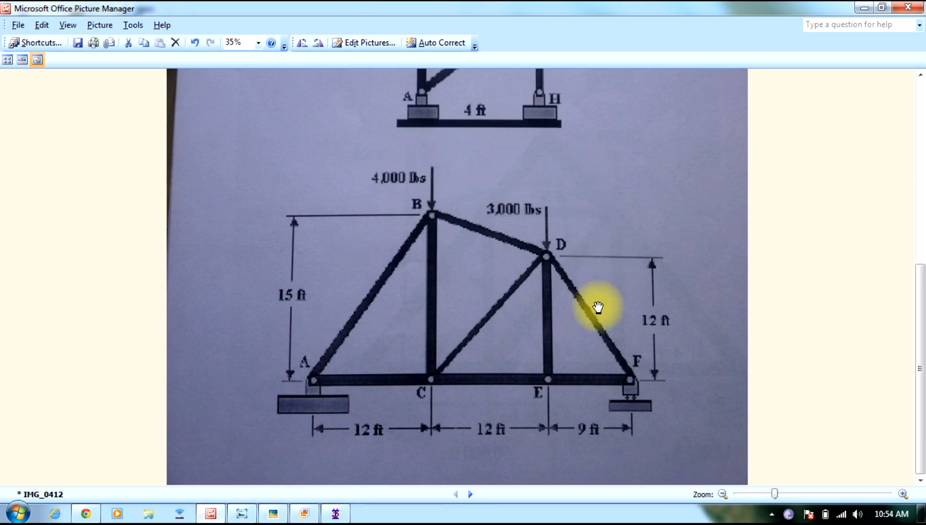
pyautogui.click(864, 8)
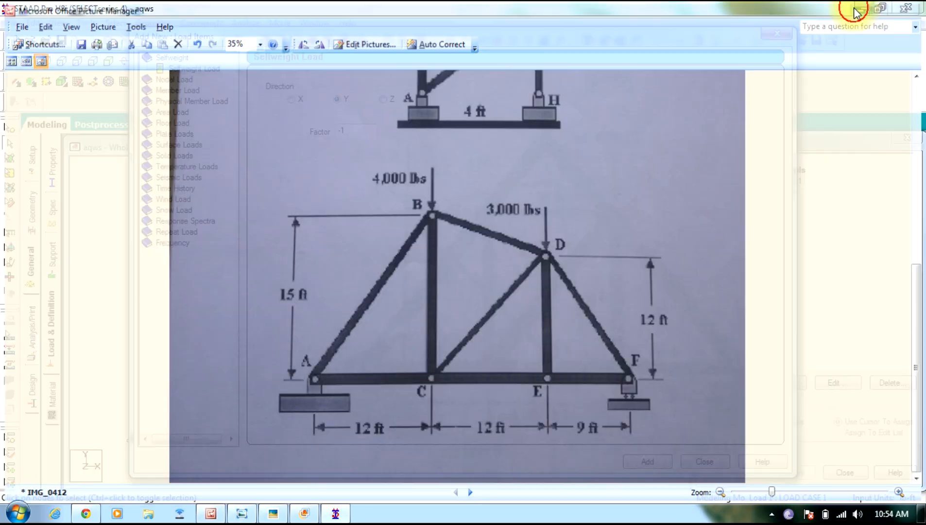
pyautogui.click(180, 80)
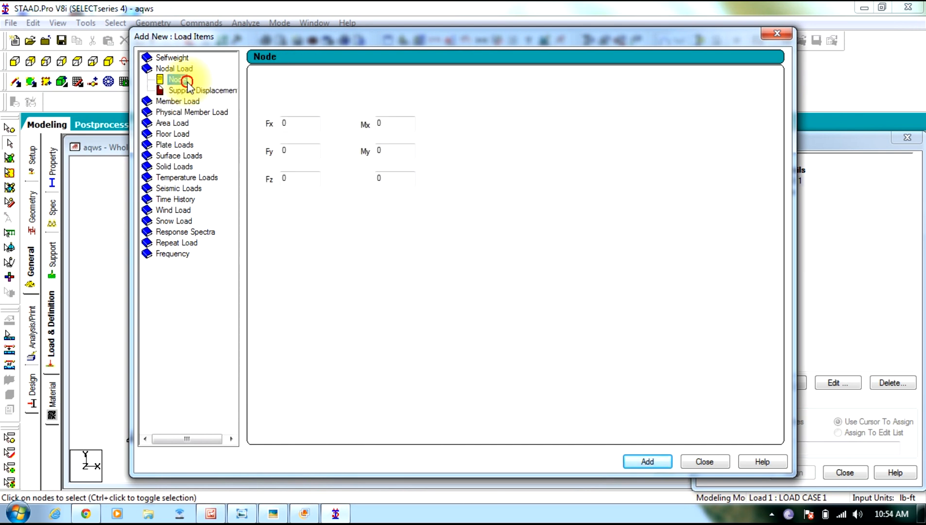
pyautogui.click(297, 151)
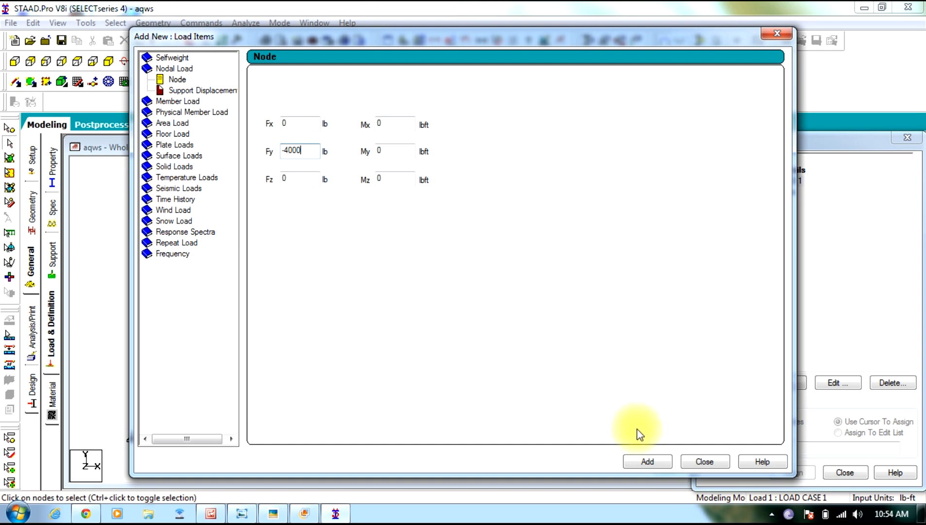
pyautogui.click(649, 462)
# Step: Add a second nodal load of Fy -3000 lb to load case 1 and close the load items
pyautogui.doubleClick(291, 151)
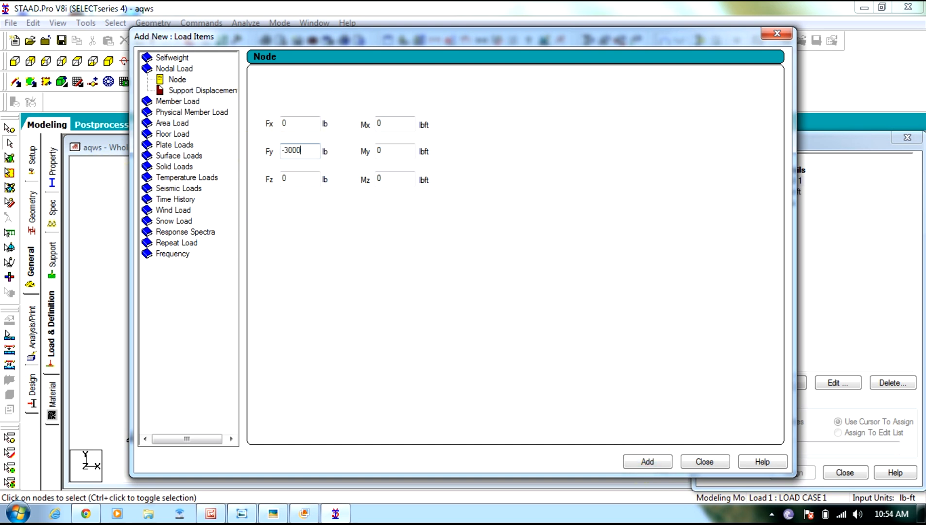
pyautogui.write('-3000')
pyautogui.click(660, 464)
pyautogui.click(704, 461)
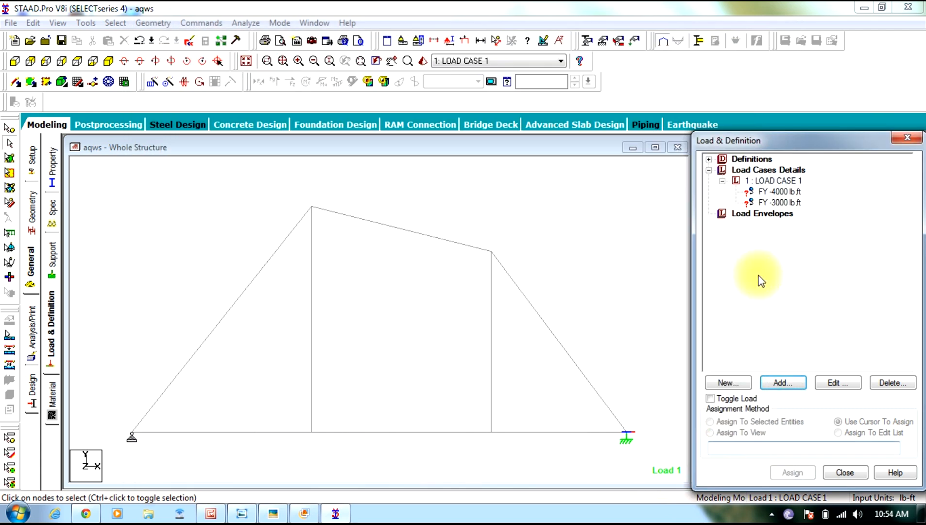
# Step: Assign the FY -4000 lb load to the truss's peak node at (12, 15)
pyautogui.click(777, 191)
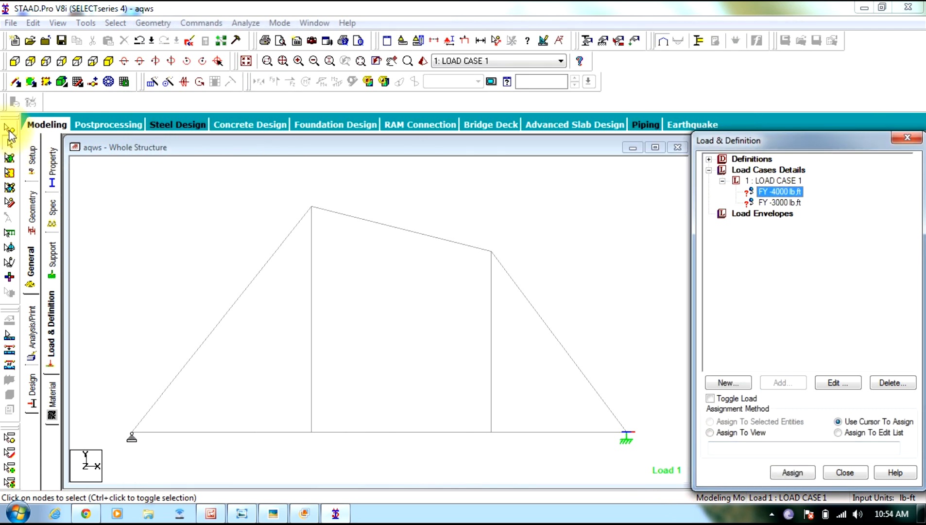
pyautogui.click(312, 207)
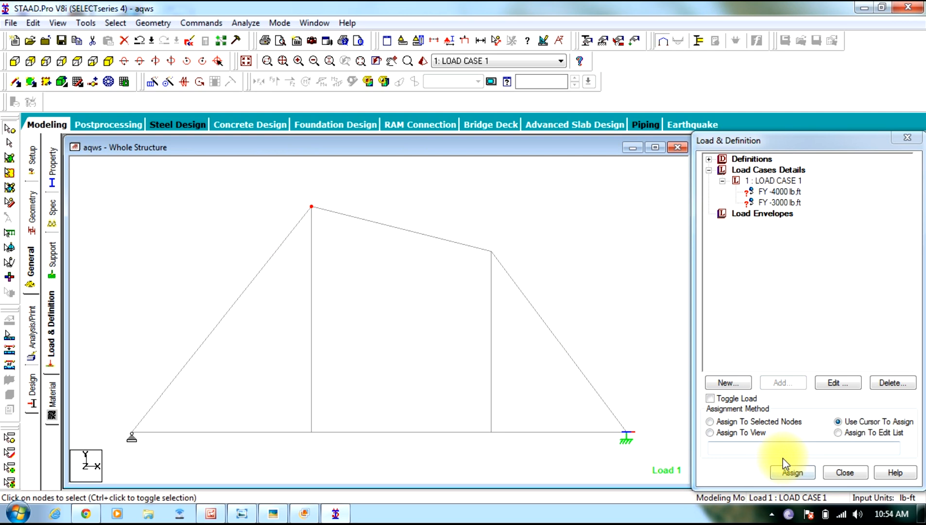
pyautogui.click(794, 472)
pyautogui.click(710, 421)
pyautogui.click(793, 473)
pyautogui.click(803, 347)
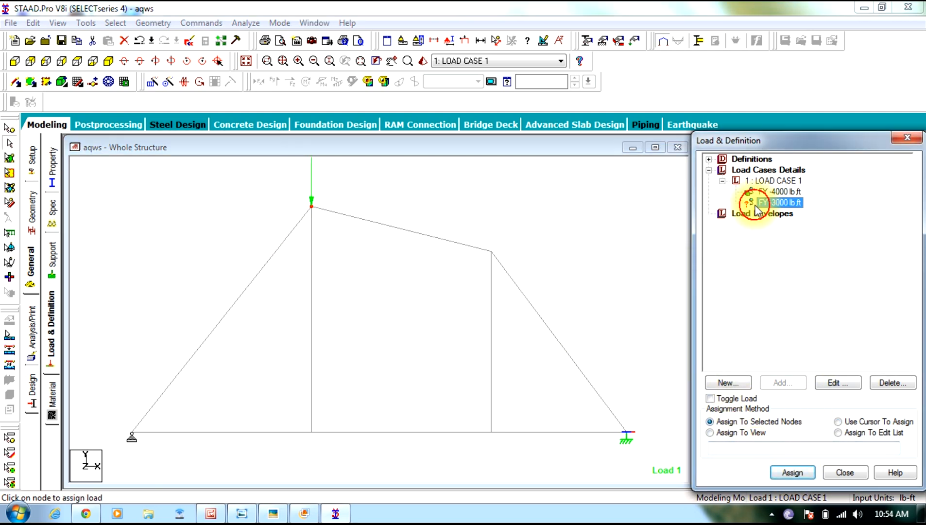
# Step: Assign the FY -3000 lb load to the upper node at (24, 12) and clear the selection
pyautogui.click(527, 226)
pyautogui.click(9, 130)
pyautogui.click(504, 239)
pyautogui.click(761, 424)
pyautogui.click(793, 472)
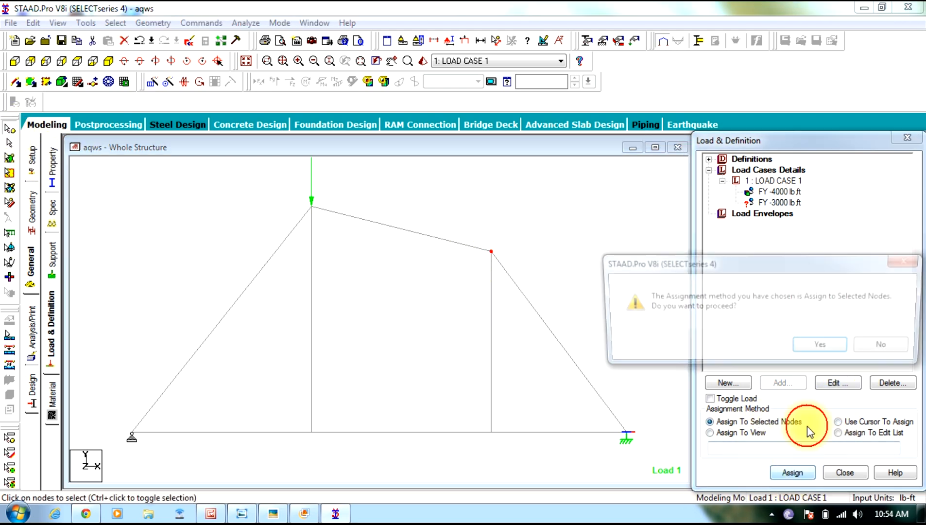
pyautogui.click(821, 345)
pyautogui.click(182, 279)
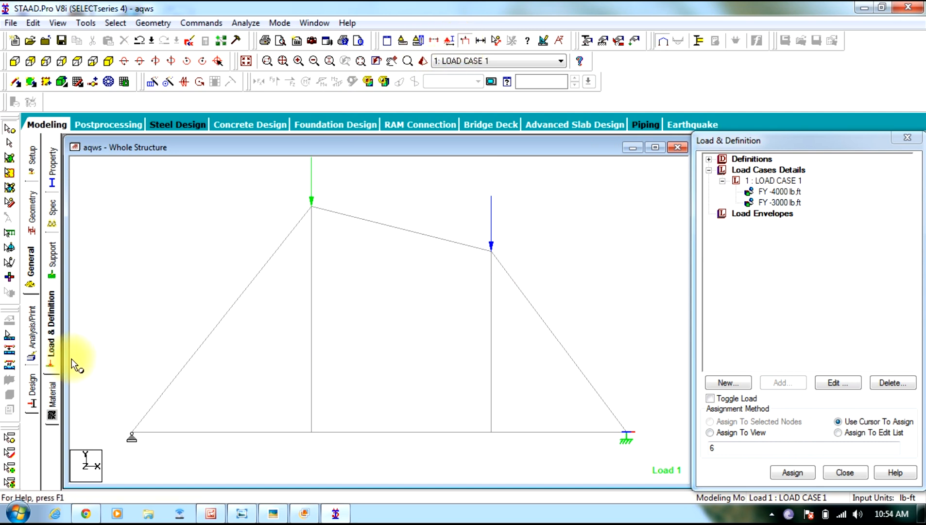
# Step: Set the steel design code to IS800 and add the CHECK CODE and TAKE OFF design commands
pyautogui.click(31, 387)
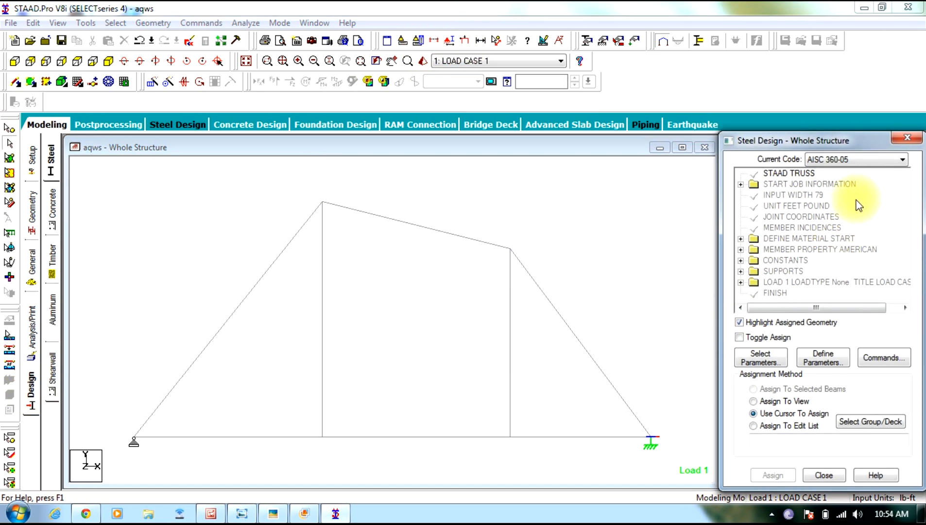
pyautogui.click(851, 162)
pyautogui.click(840, 424)
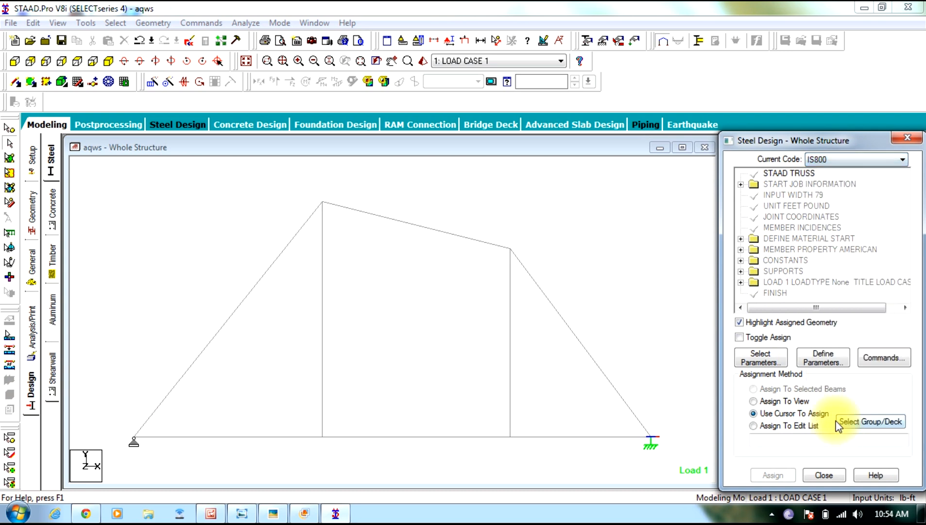
pyautogui.click(884, 358)
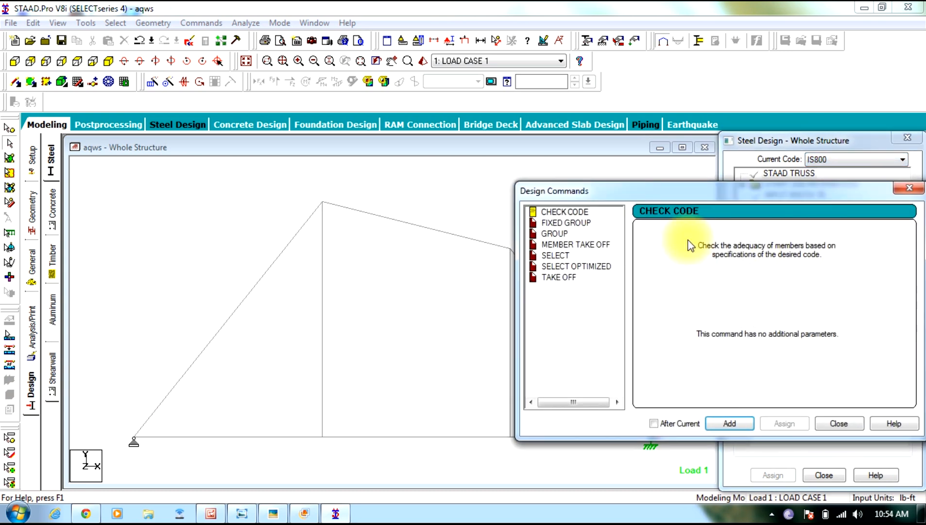
pyautogui.click(715, 419)
pyautogui.click(558, 277)
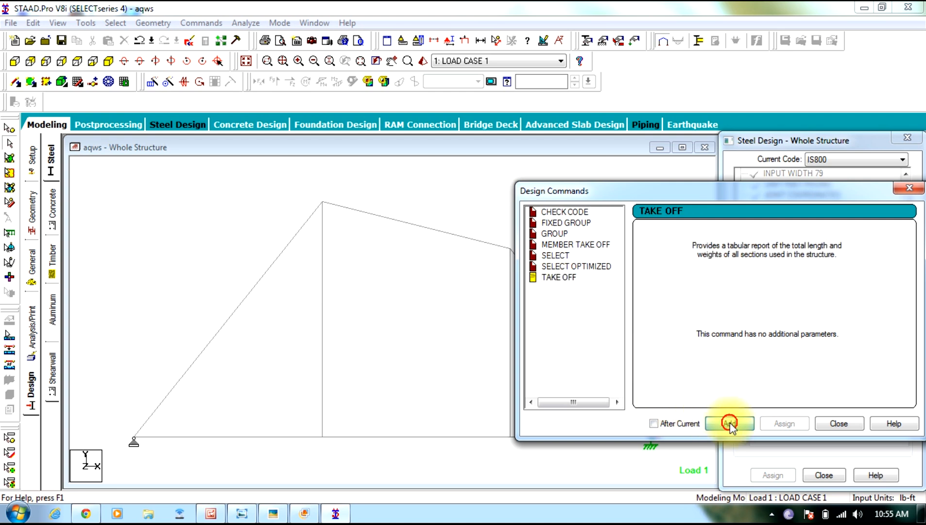
pyautogui.click(839, 424)
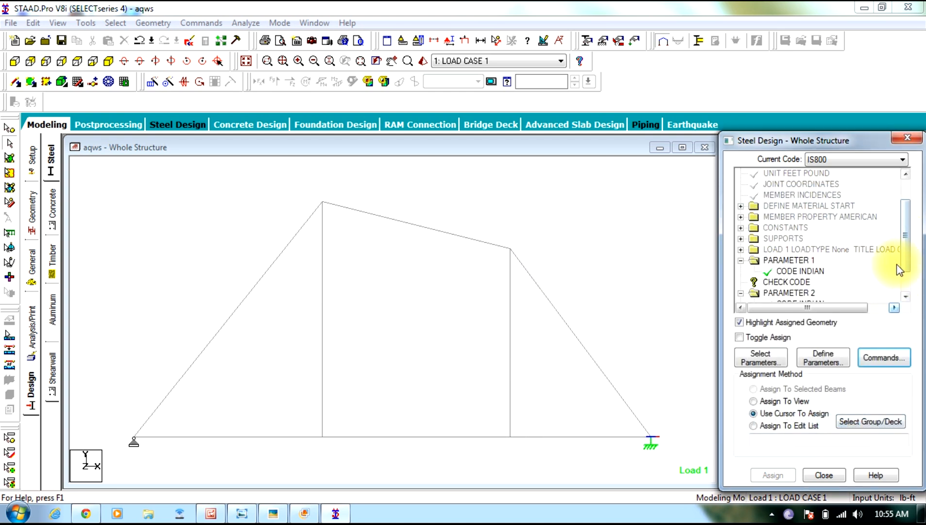
# Step: Assign the CHECK CODE command to all members of the truss
pyautogui.click(904, 265)
pyautogui.click(781, 250)
pyautogui.moveTo(673, 170); pyautogui.dragTo(17, 510)
pyautogui.click(772, 475)
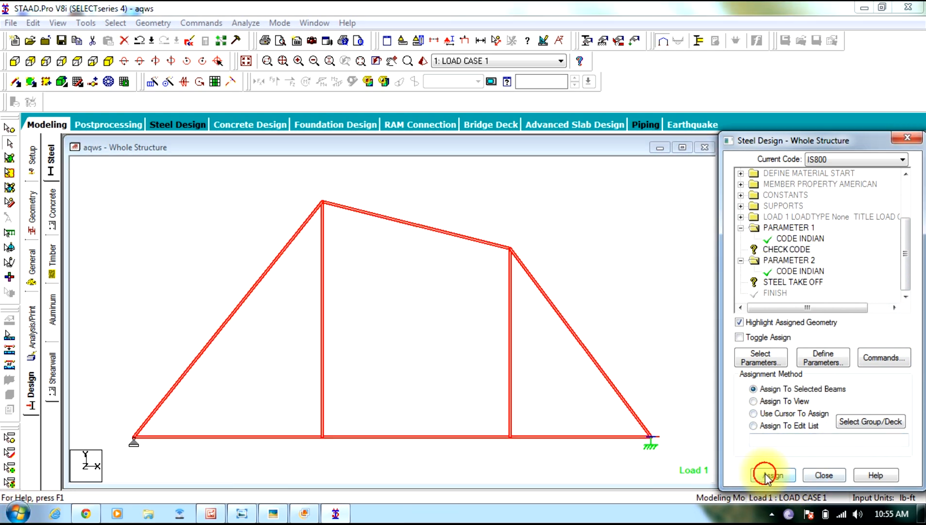
pyautogui.click(822, 347)
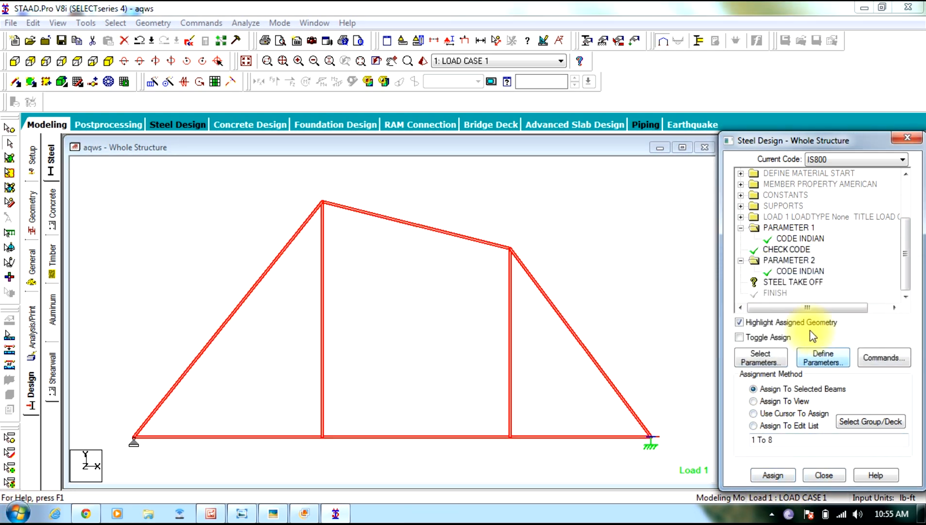
# Step: Assign the STEEL TAKE OFF command under PARAMETER 2 to all truss members
pyautogui.click(789, 270)
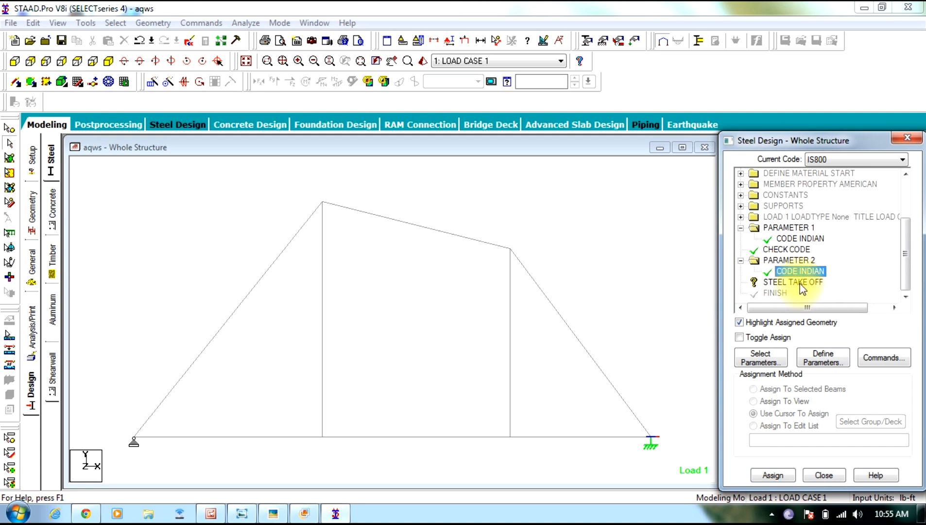
pyautogui.click(797, 282)
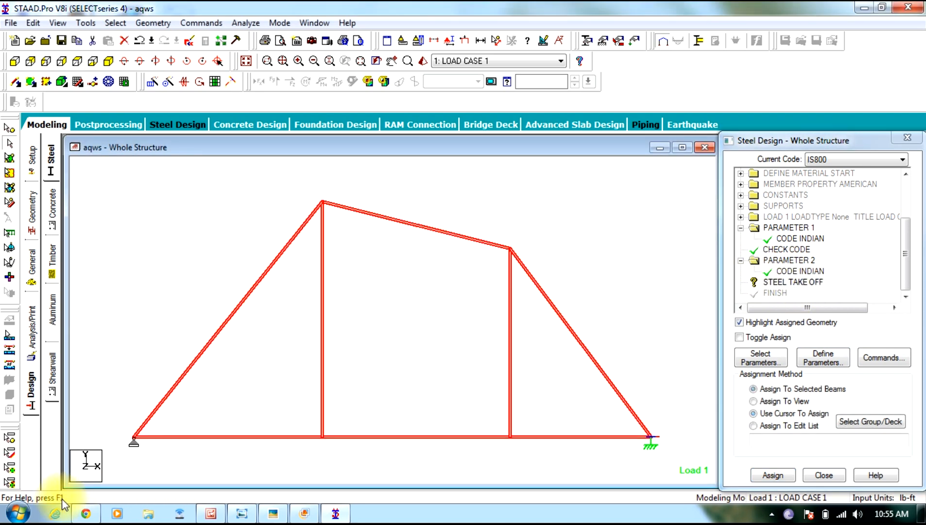
pyautogui.click(773, 473)
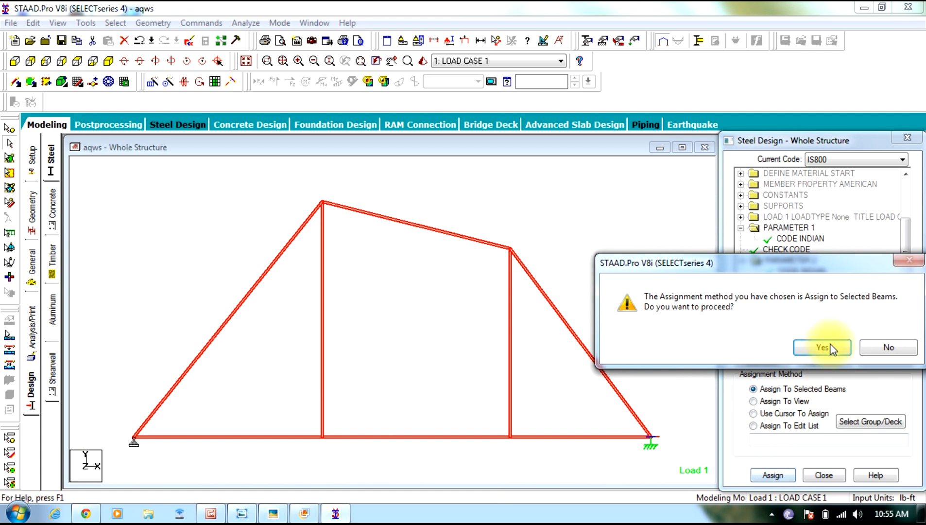
pyautogui.click(792, 347)
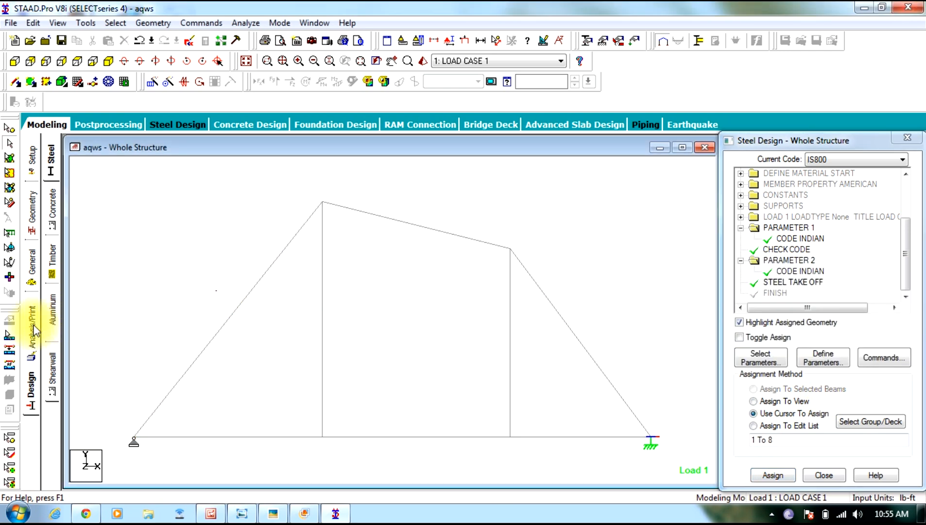
# Step: Add a Perform Analysis command and run the analysis, staying in modeling mode when it finishes
pyautogui.click(33, 323)
pyautogui.click(421, 404)
pyautogui.click(529, 404)
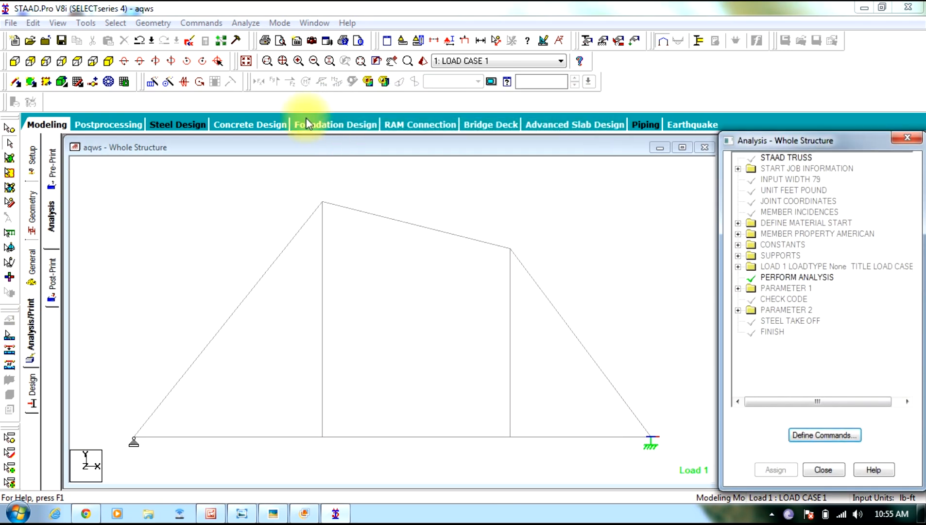
pyautogui.click(249, 24)
pyautogui.click(256, 39)
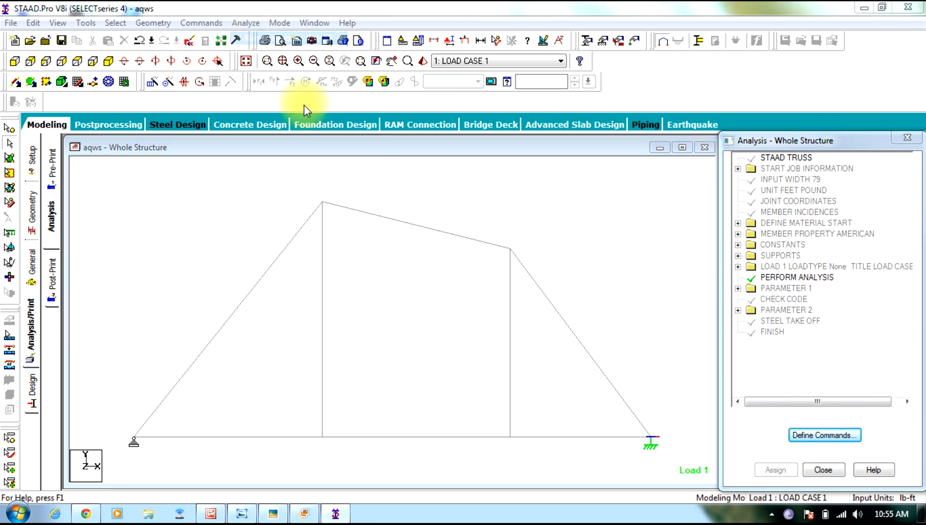
pyautogui.click(382, 272)
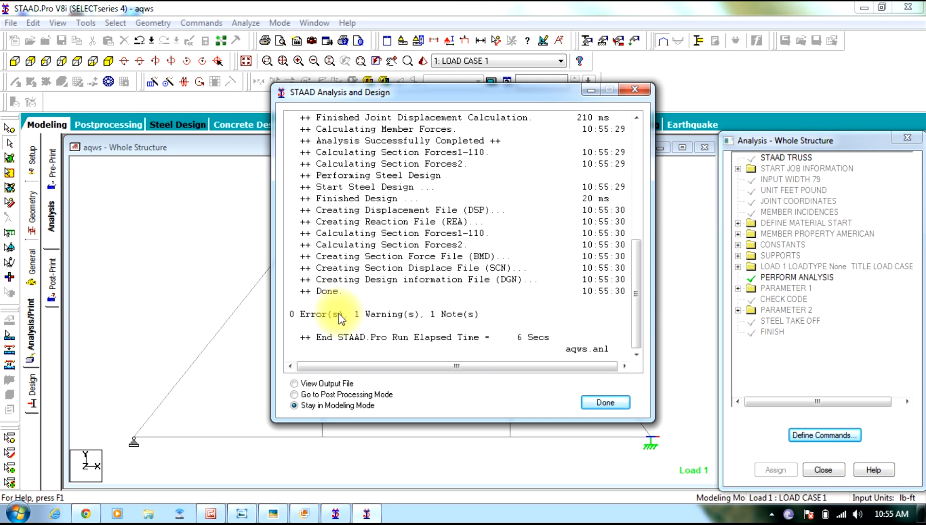
pyautogui.click(599, 408)
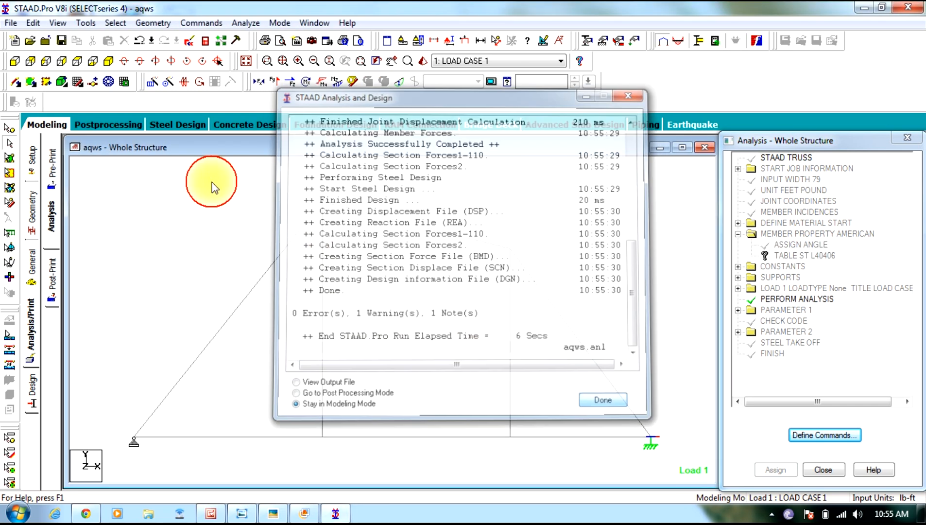
# Step: Highlight the beams that fail the steel design check, then clear the selection
pyautogui.click(116, 23)
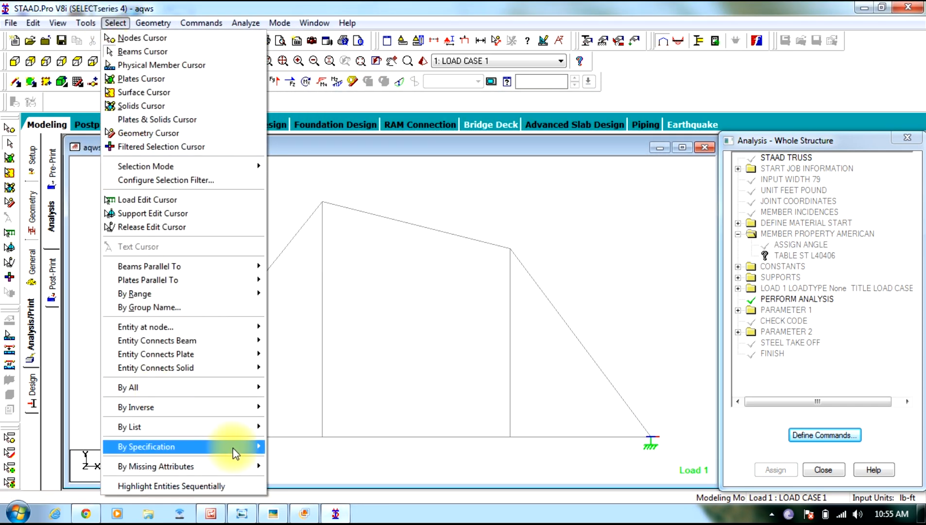
pyautogui.moveTo(233, 447)
pyautogui.click(339, 379)
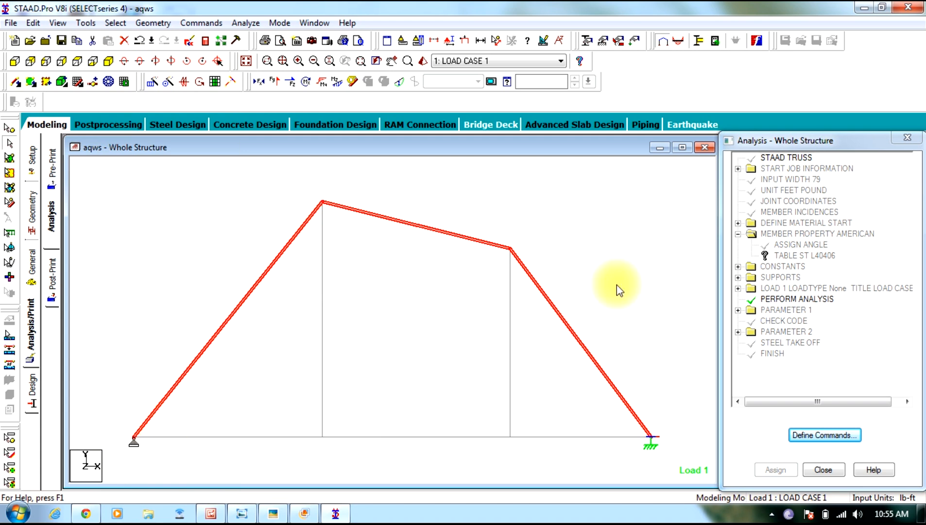
pyautogui.click(517, 194)
# Step: Open the postprocessing results for LOAD CASE 1 and view the truss's displaced shape in a maximized view
pyautogui.click(108, 124)
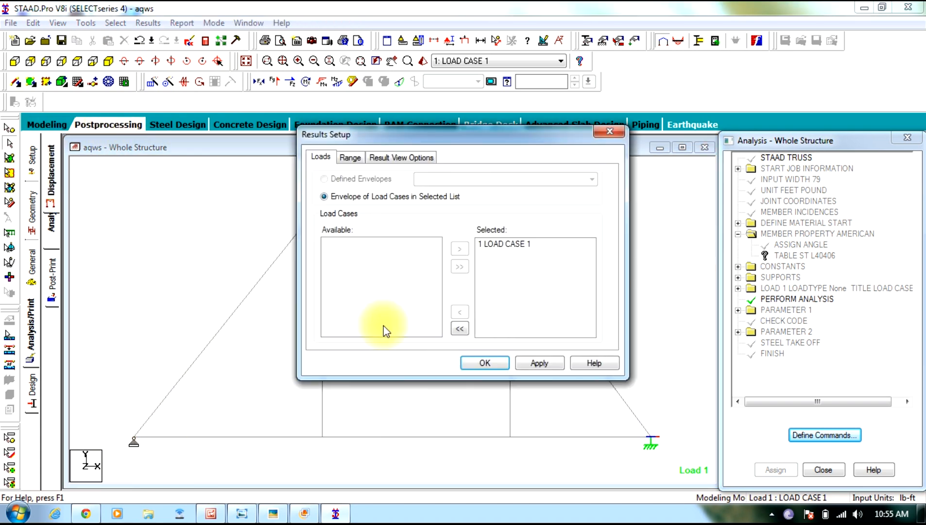
pyautogui.click(485, 362)
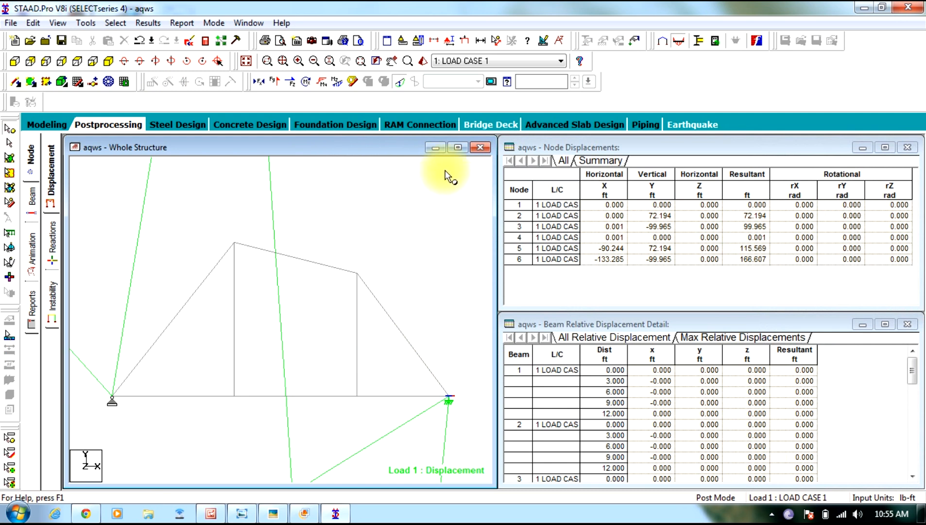
pyautogui.click(458, 147)
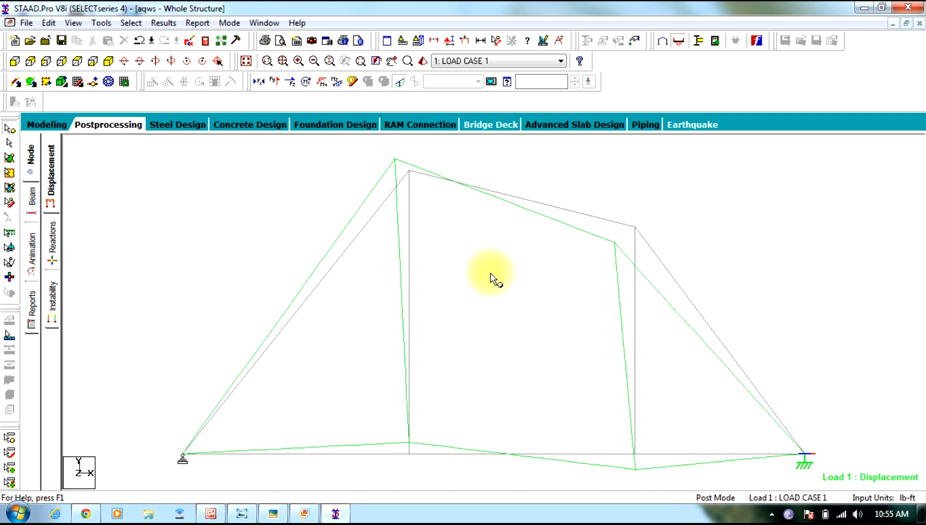
# Step: Return to the steel design in modeling mode and add the SELECT and TAKE OFF design commands
pyautogui.click(35, 126)
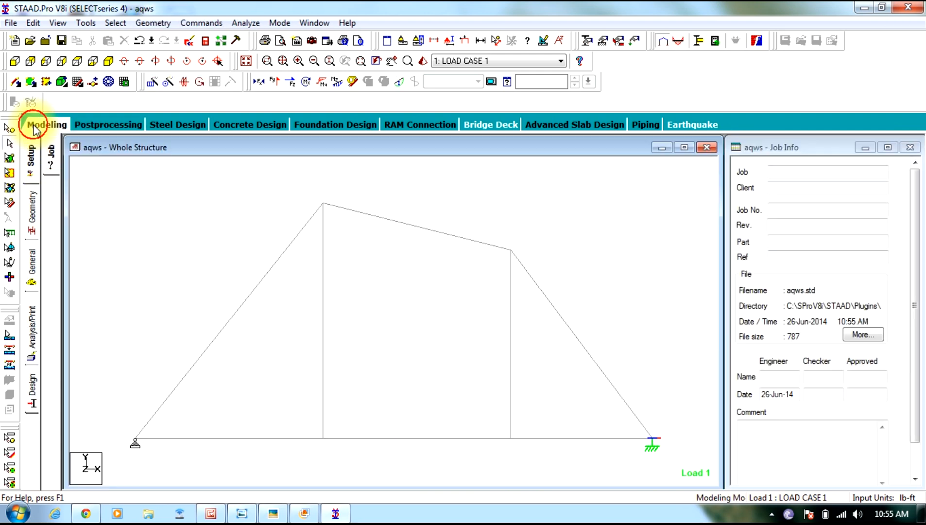
pyautogui.click(32, 393)
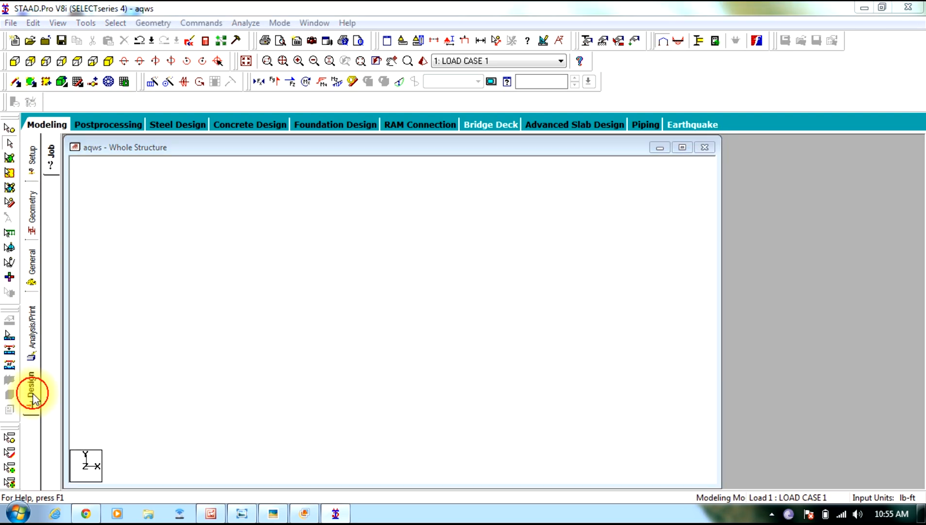
pyautogui.click(887, 357)
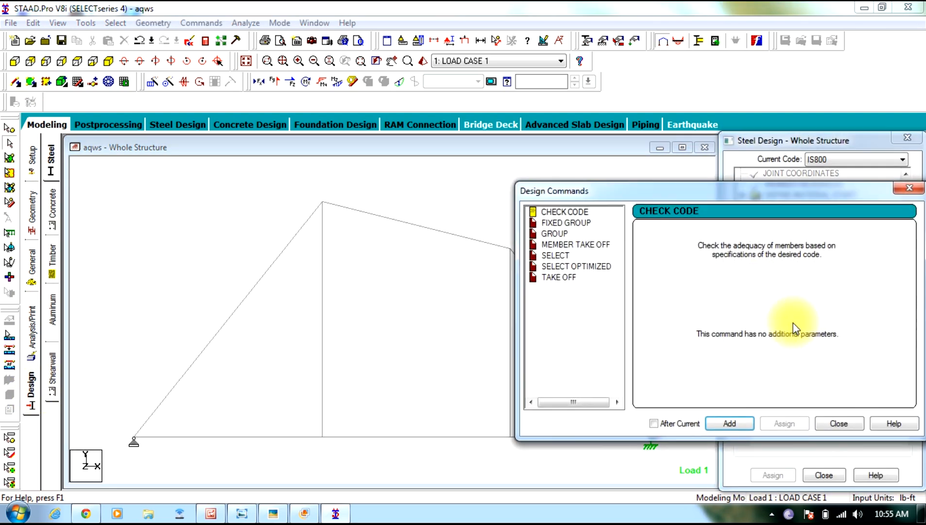
pyautogui.click(559, 255)
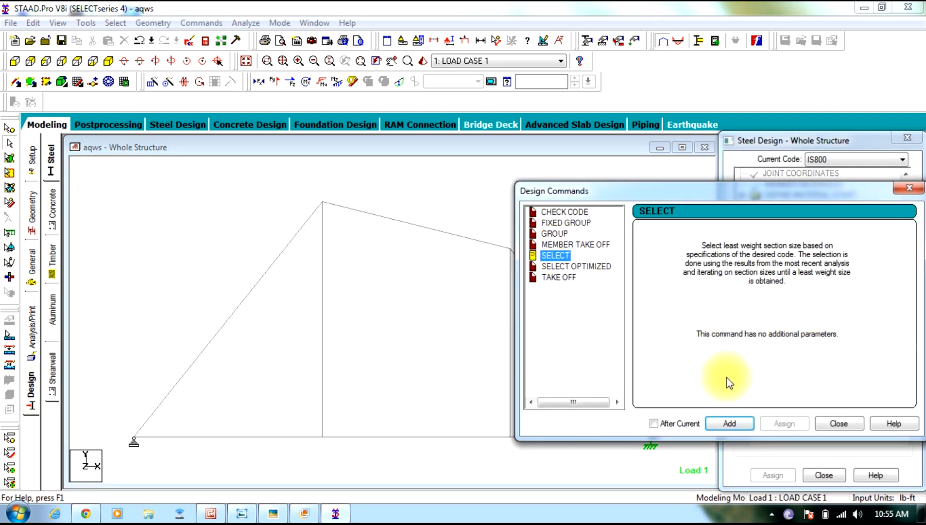
pyautogui.click(715, 431)
pyautogui.click(559, 277)
pyautogui.click(714, 424)
pyautogui.click(840, 422)
# Step: Assign the SELECT command under PARAMETER 3 to all truss members
pyautogui.moveTo(906, 228); pyautogui.dragTo(909, 280)
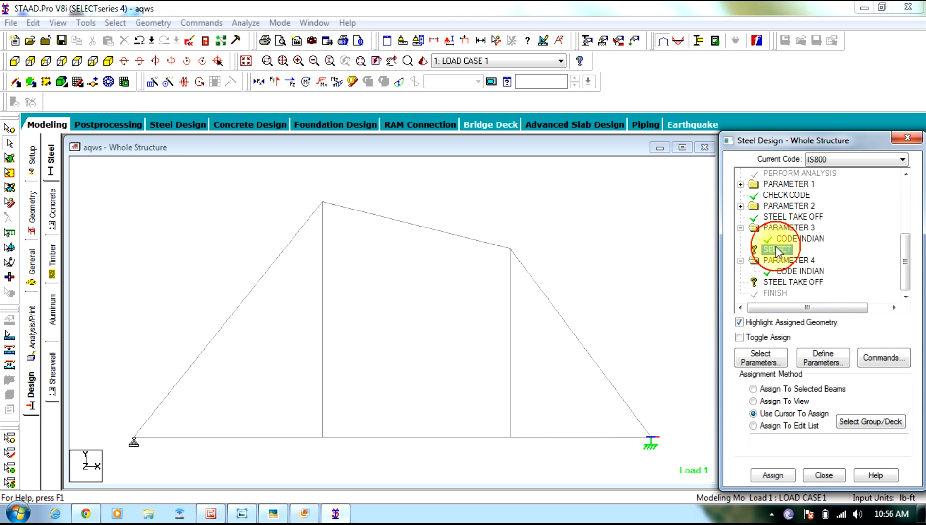
pyautogui.click(699, 196)
pyautogui.hotkey('ctrl', 'a')
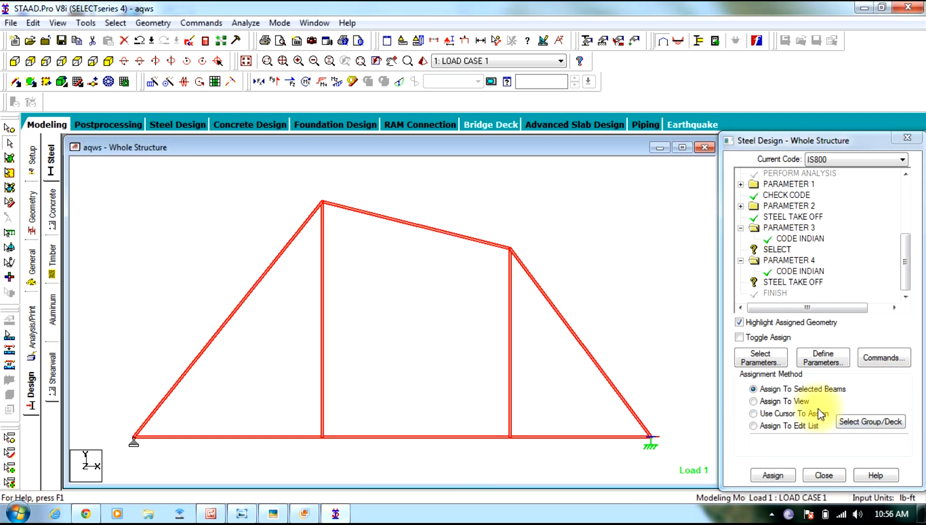
pyautogui.click(772, 475)
pyautogui.click(818, 346)
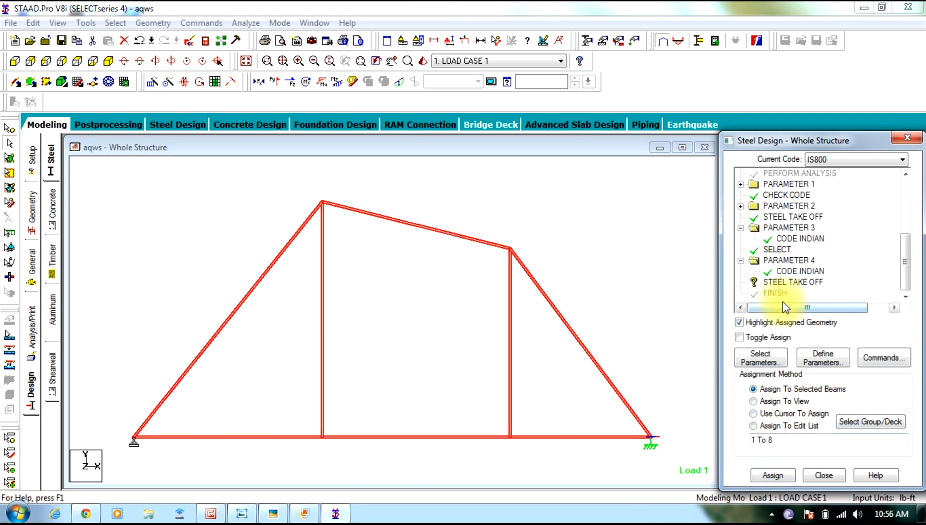
# Step: Assign the STEEL TAKE OFF command under PARAMETER 4 to all truss members
pyautogui.click(774, 284)
pyautogui.click(661, 192)
pyautogui.hotkey('ctrl', 'a')
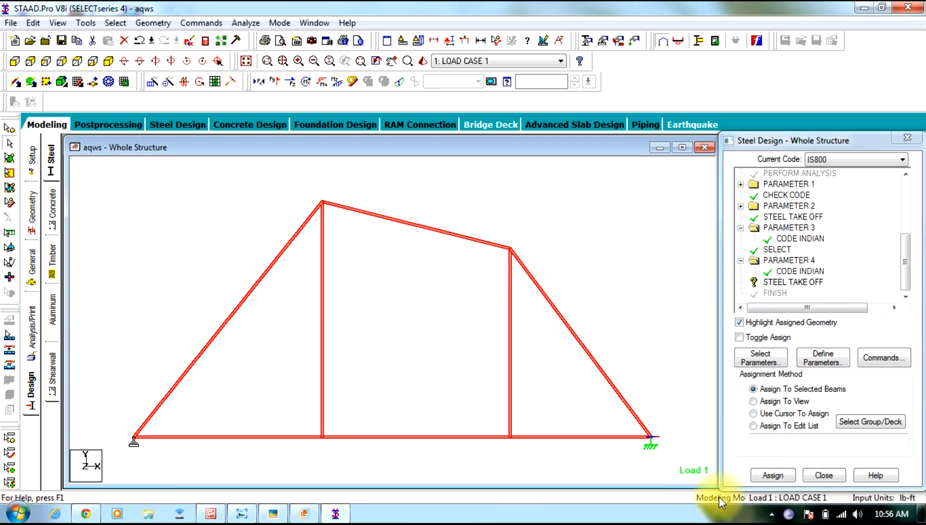
pyautogui.click(774, 475)
pyautogui.click(780, 346)
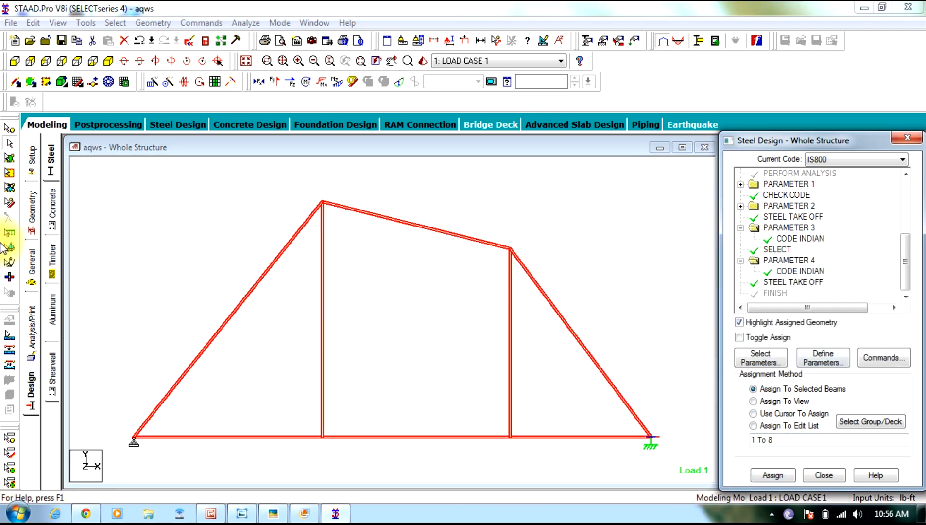
# Step: Add a second Perform Analysis command with No Print, then save the modified structure and rerun the analysis
pyautogui.click(30, 323)
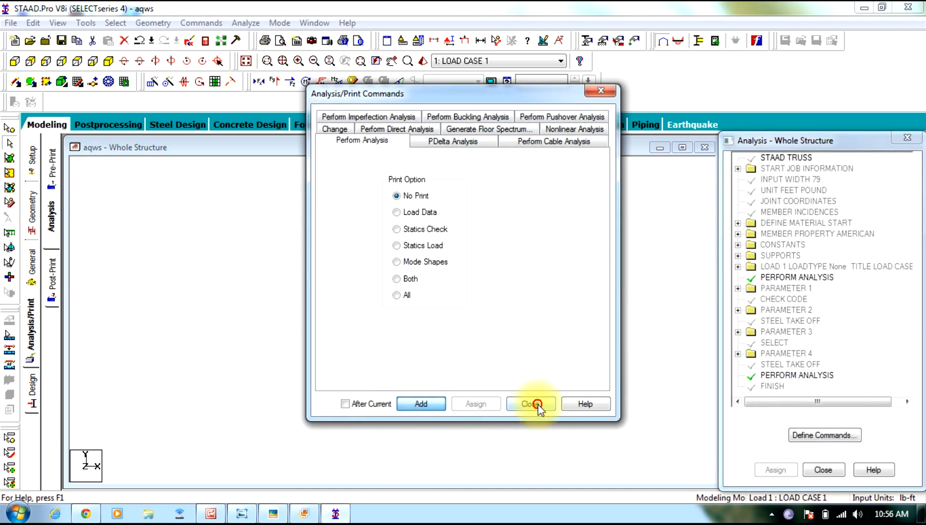
pyautogui.click(531, 404)
pyautogui.click(245, 23)
pyautogui.click(262, 35)
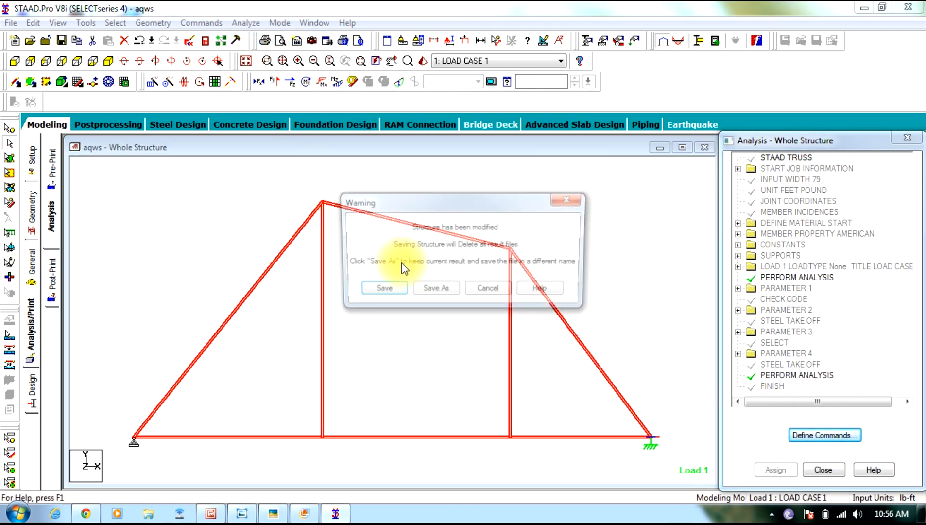
pyautogui.click(389, 282)
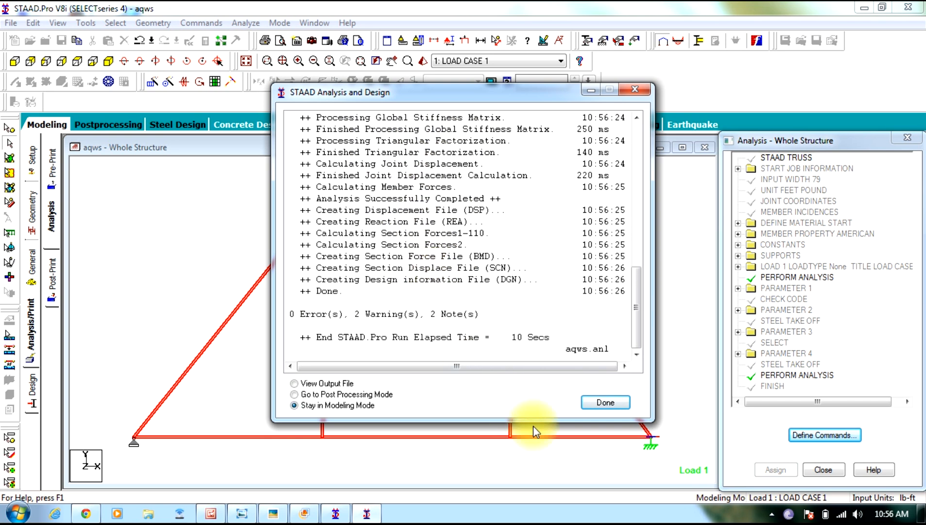
pyautogui.click(606, 403)
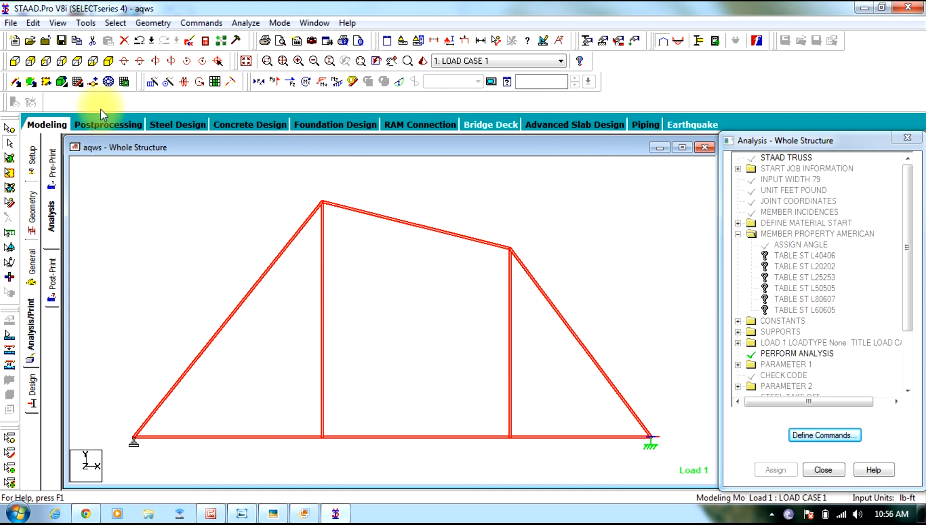
# Step: Check the redesigned truss for beams that fail the steel design
pyautogui.click(117, 23)
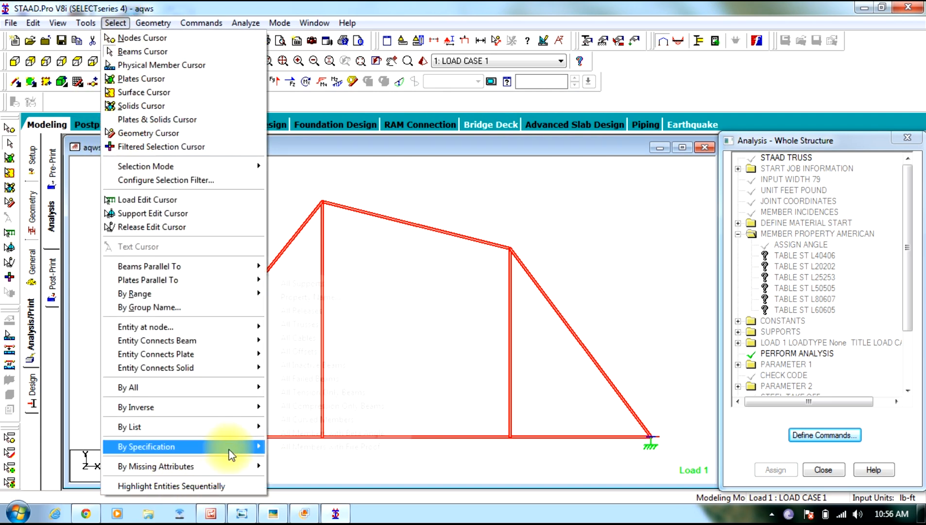
pyautogui.moveTo(229, 447)
pyautogui.click(332, 377)
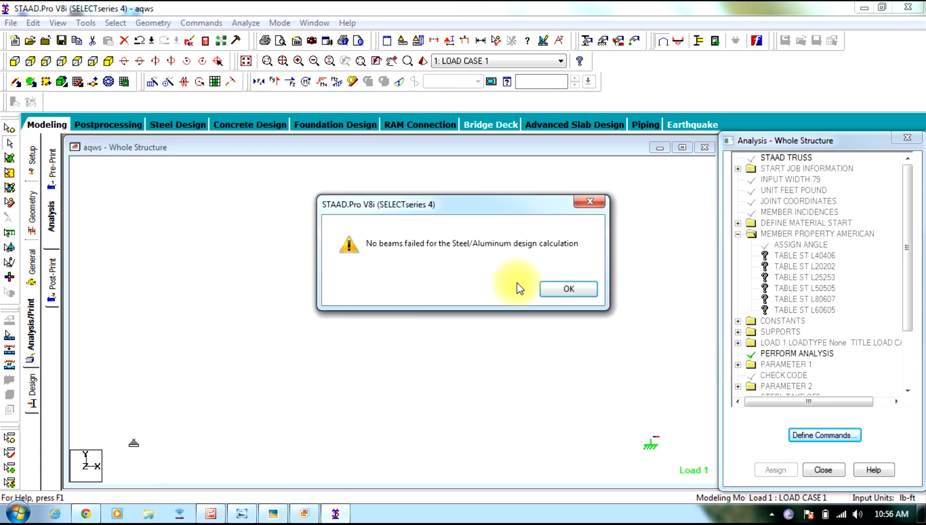
# Step: Review the truss's node displacements, support reactions and instability results in postprocessing, dismiss the report setup and return to modelling
pyautogui.click(563, 291)
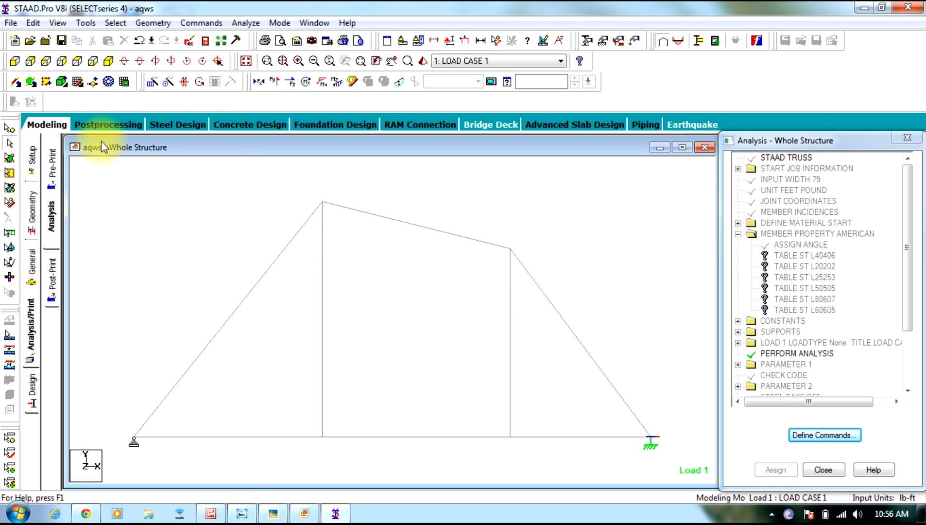
pyautogui.click(108, 124)
pyautogui.click(459, 142)
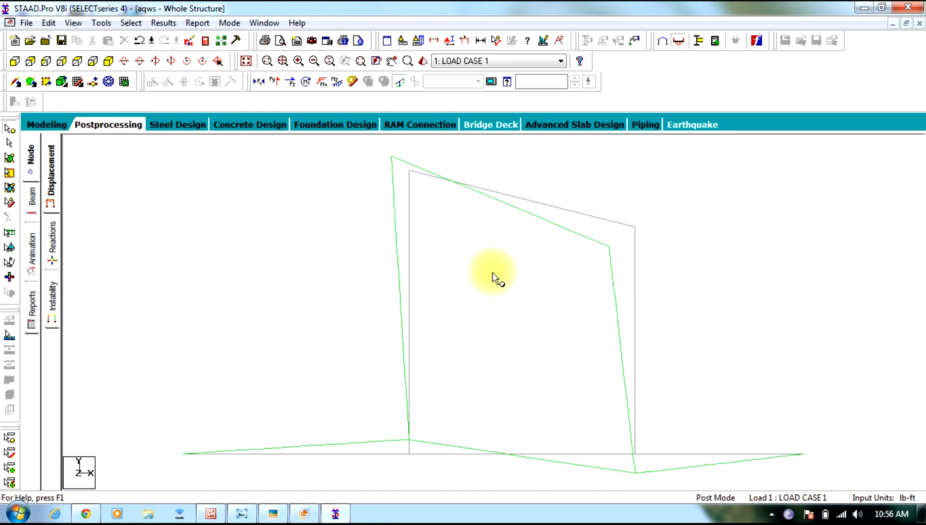
pyautogui.click(52, 240)
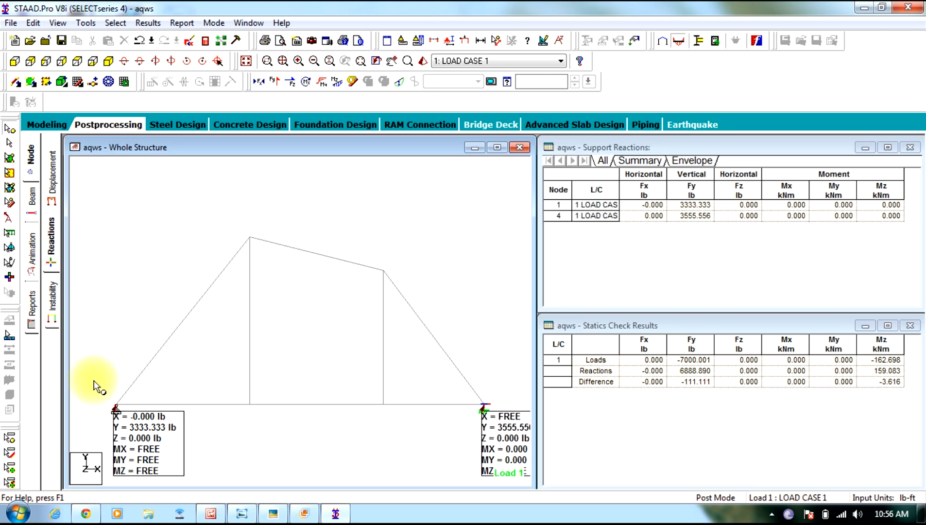
pyautogui.click(52, 321)
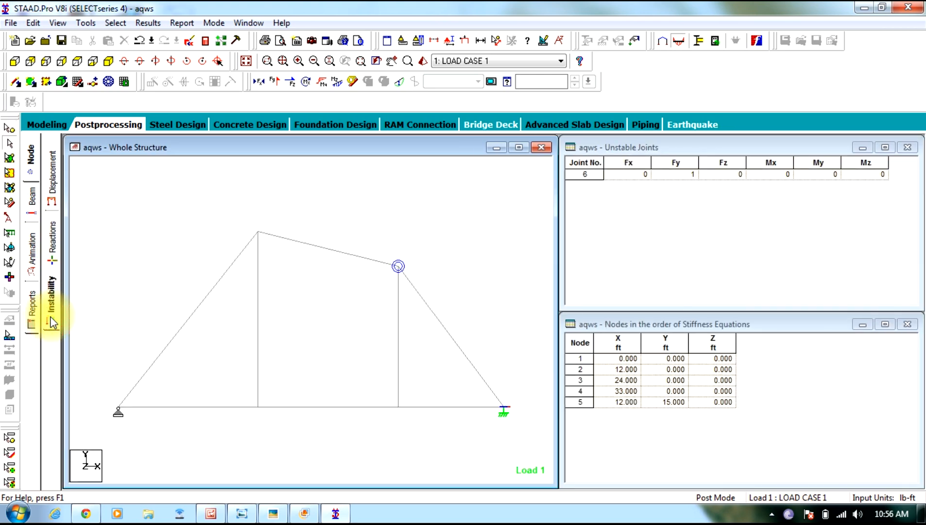
pyautogui.click(32, 306)
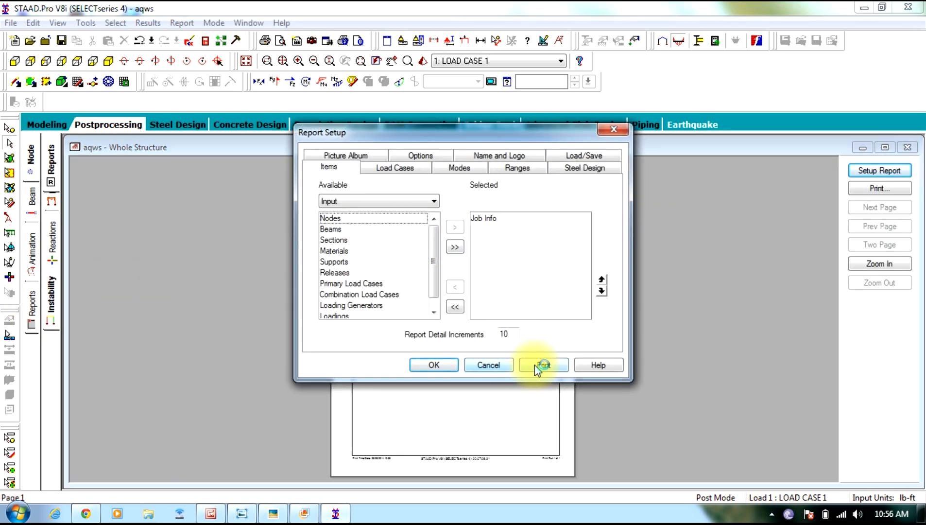
pyautogui.click(452, 364)
pyautogui.click(54, 127)
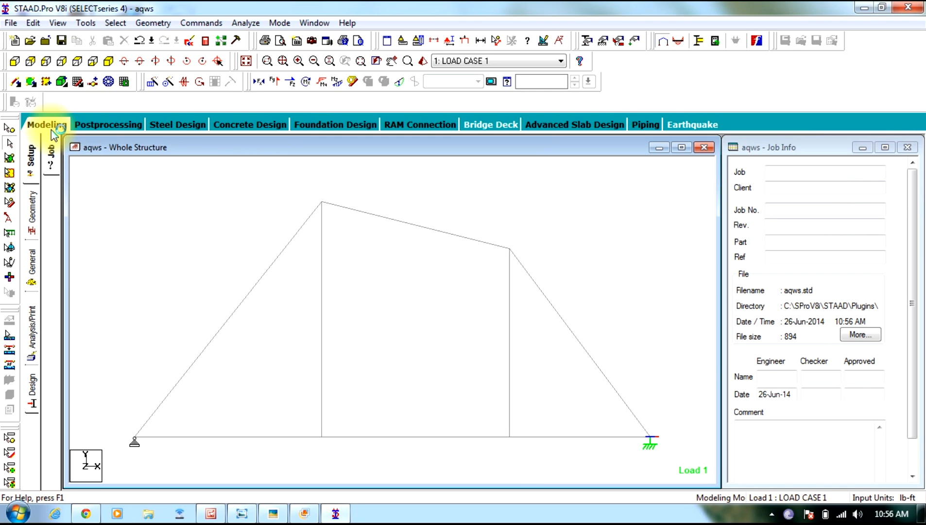
# Step: Switch to Picture Manager and close the IMG_0412 reference picture without saving its changes
pyautogui.click(210, 513)
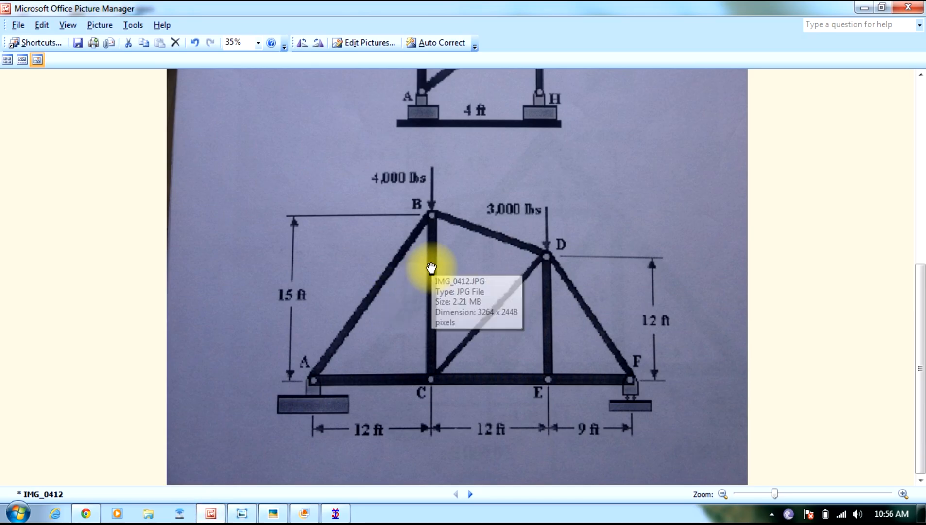
pyautogui.scroll(8, 431, 268)
pyautogui.press('Escape')
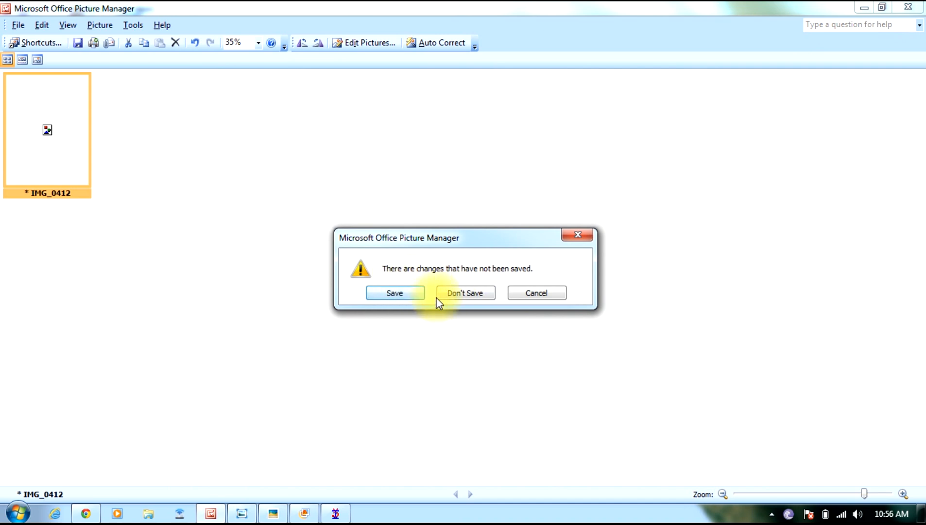
pyautogui.click(440, 294)
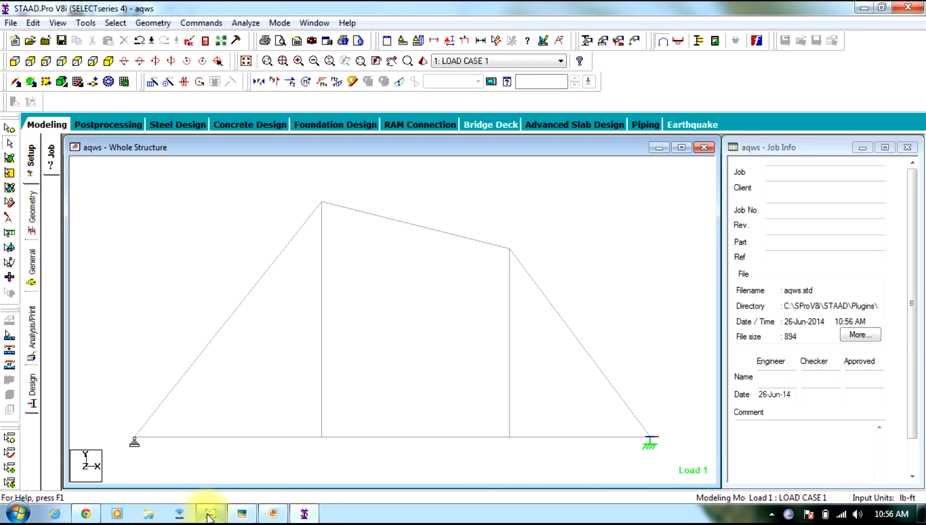
# Step: Examine the dimensions and loads of the wall-mounted truss ABCD in picture IMG_0413 in Windows Photo Viewer
pyautogui.click(209, 514)
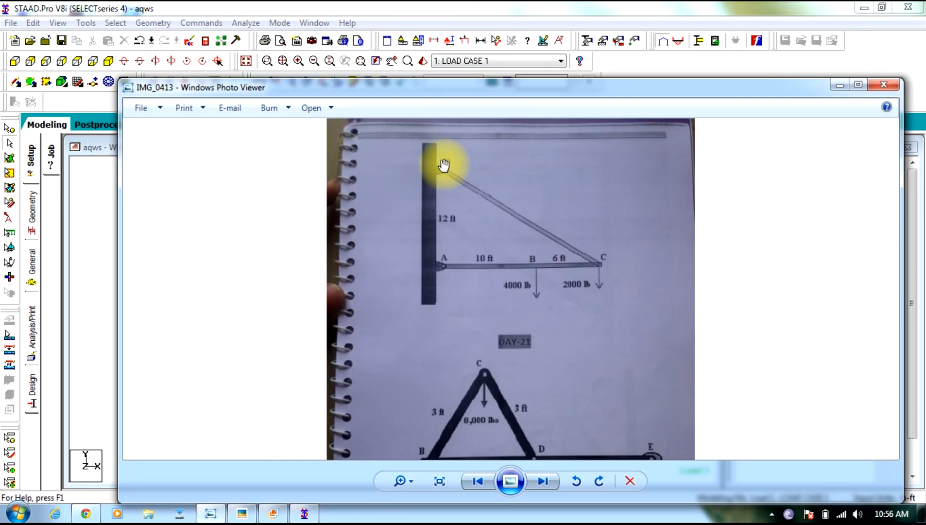
pyautogui.scroll(2, 443, 165)
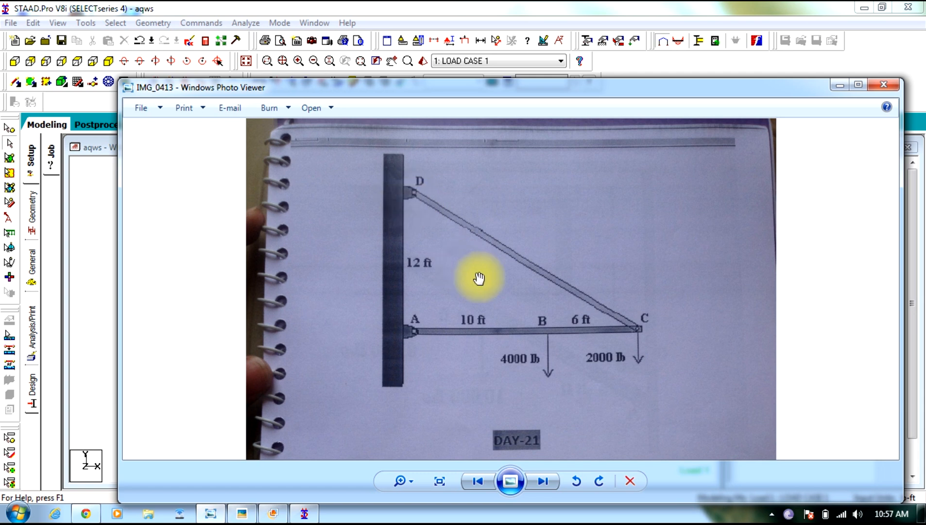
pyautogui.click(845, 90)
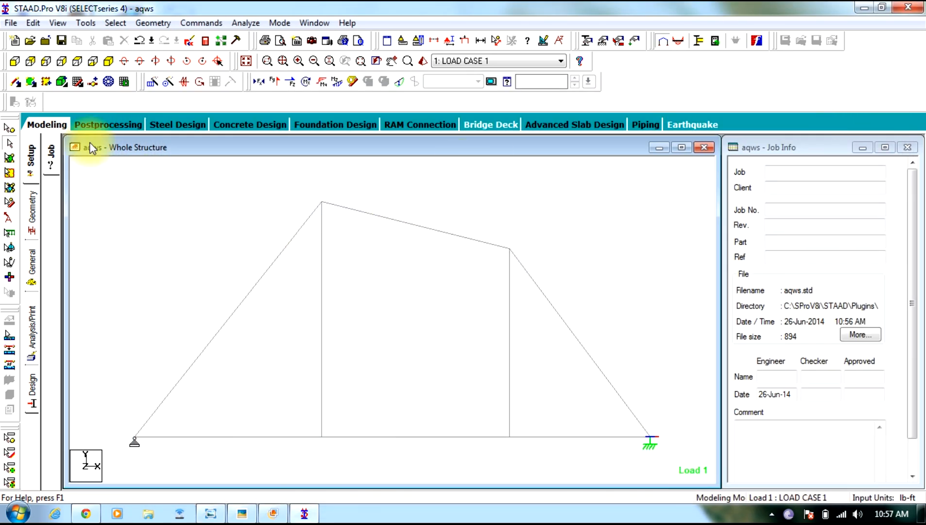
# Step: Create a new Truss structure file named aafr with foot and pound units, starting with Add Beam
pyautogui.click(11, 23)
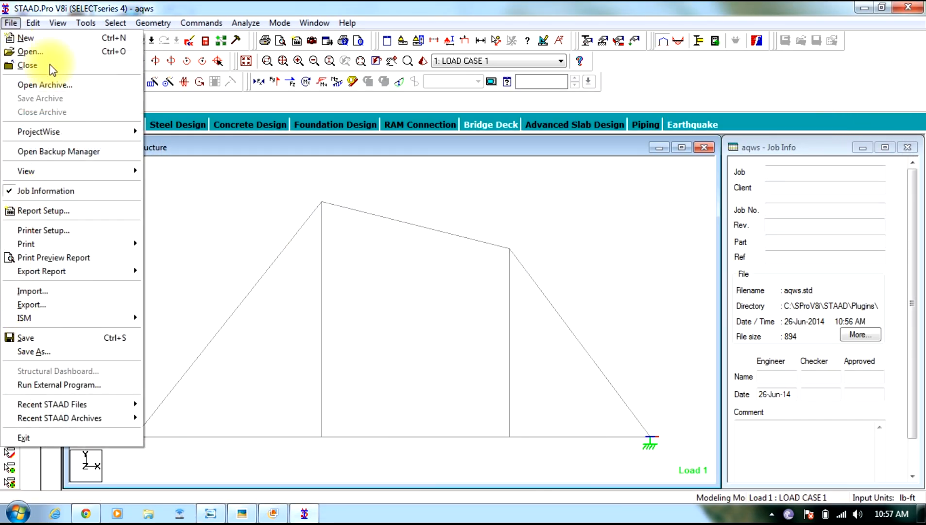
pyautogui.click(26, 37)
pyautogui.click(322, 184)
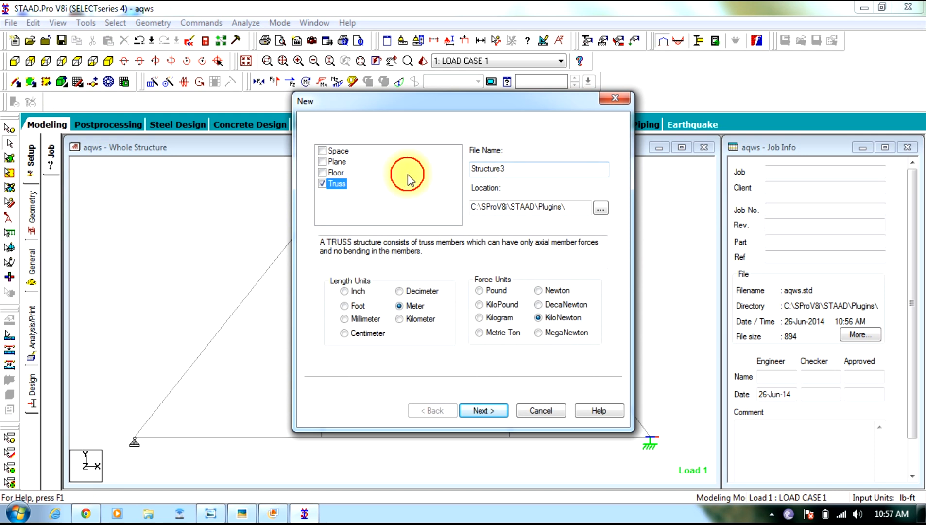
pyautogui.doubleClick(507, 168)
pyautogui.write('aafr')
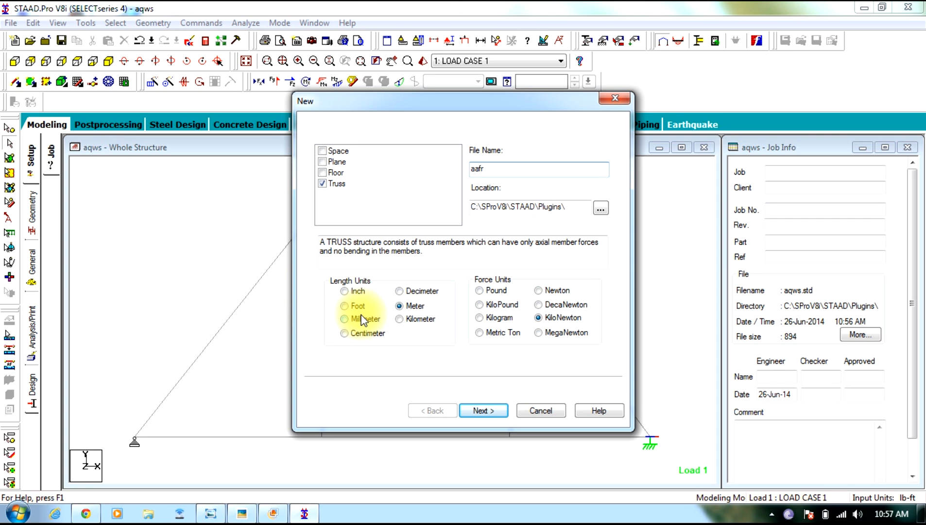
pyautogui.click(346, 306)
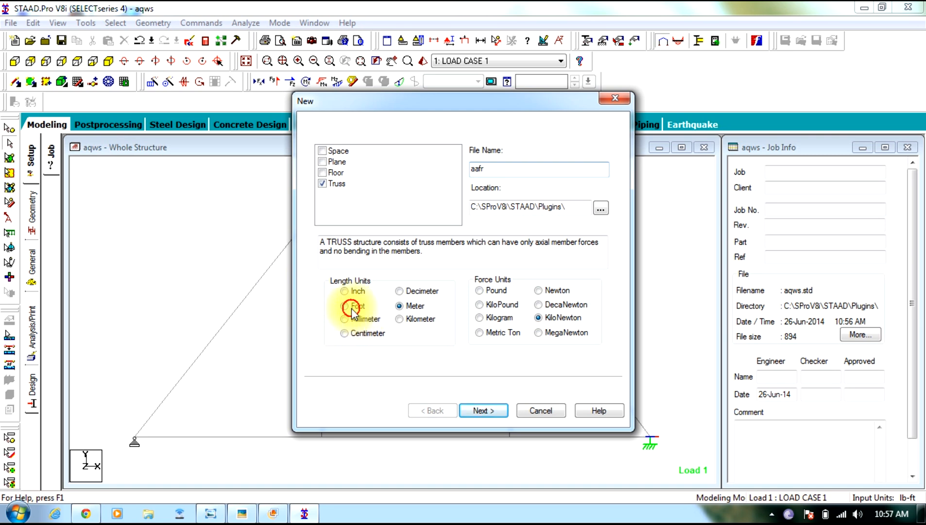
pyautogui.click(480, 295)
pyautogui.click(483, 411)
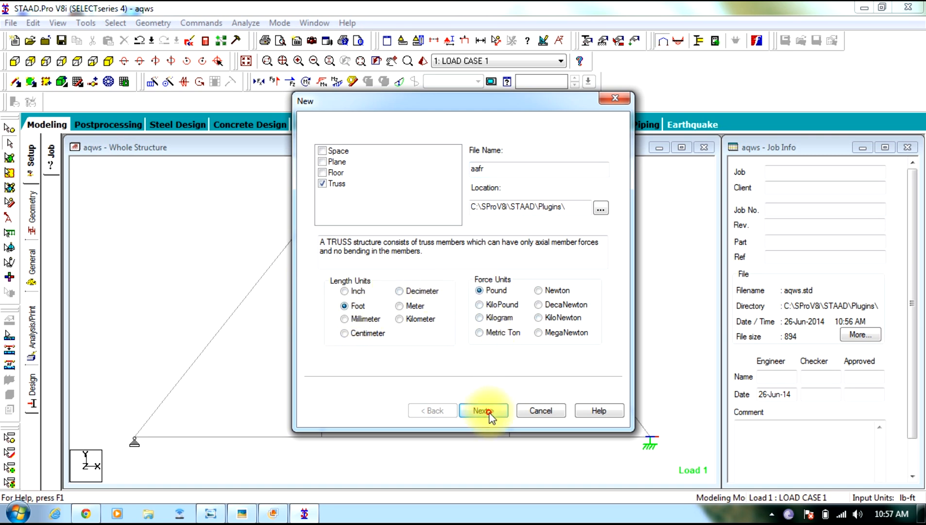
pyautogui.click(590, 323)
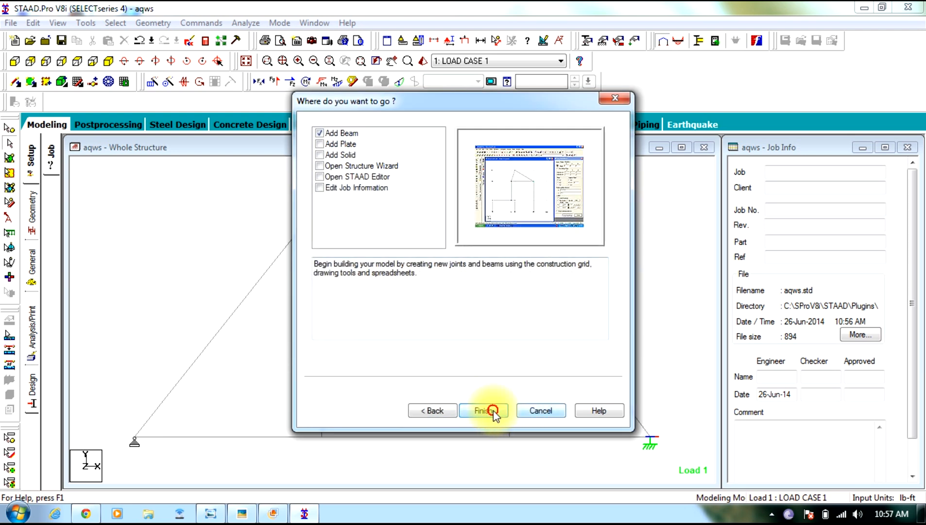
pyautogui.click(485, 409)
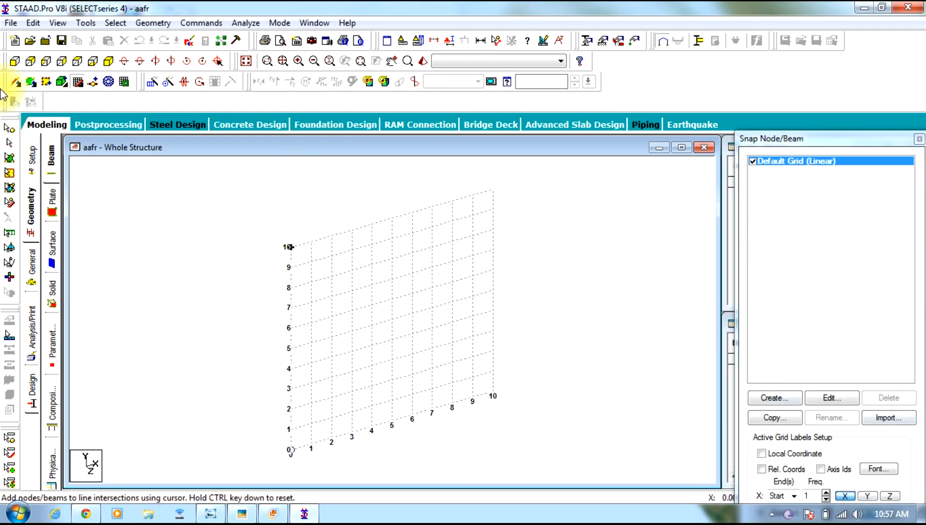
# Step: Edit the default X-Y grid to 20 construction lines in X and 15 in Y, checking the reference picture's dimensions
pyautogui.click(12, 63)
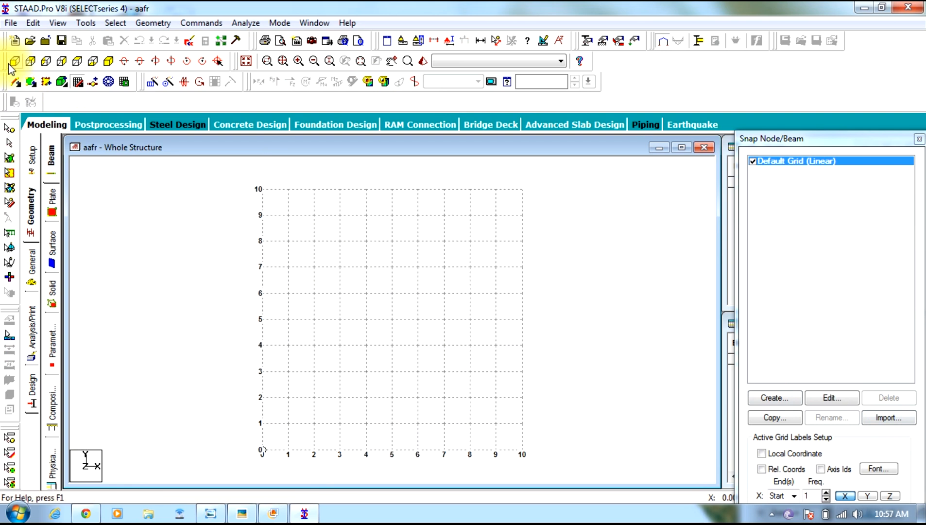
pyautogui.click(211, 513)
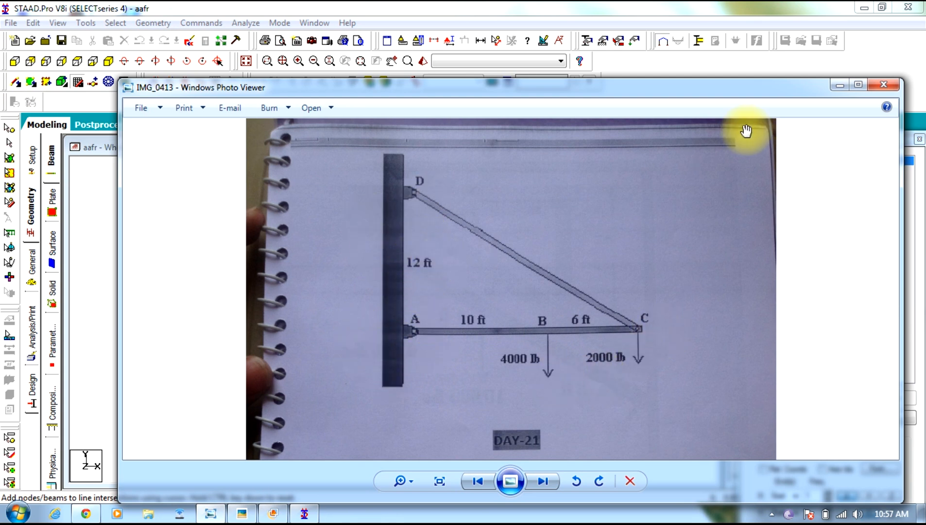
pyautogui.click(839, 87)
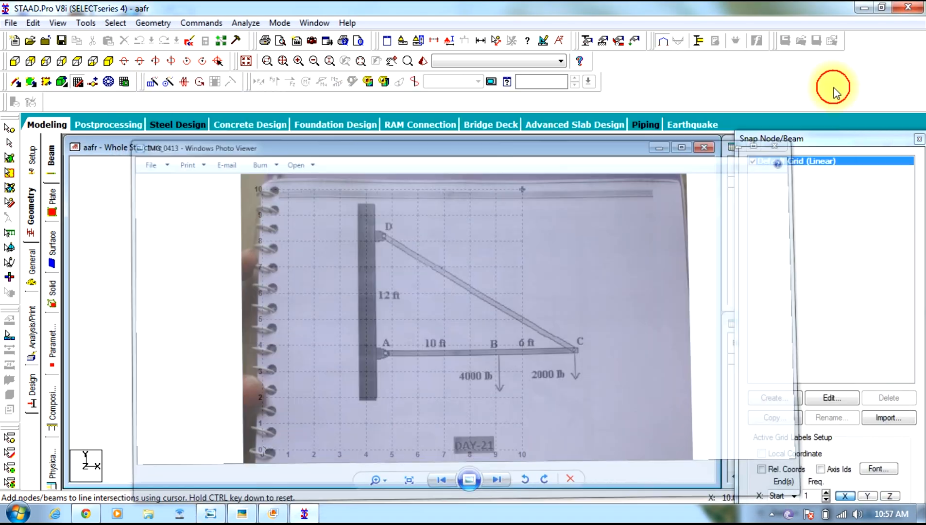
pyautogui.click(839, 399)
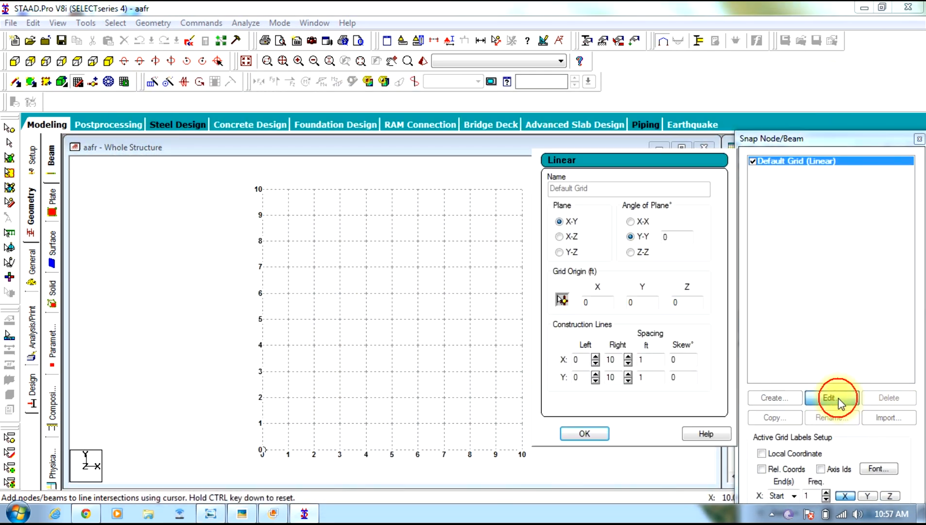
pyautogui.doubleClick(619, 359)
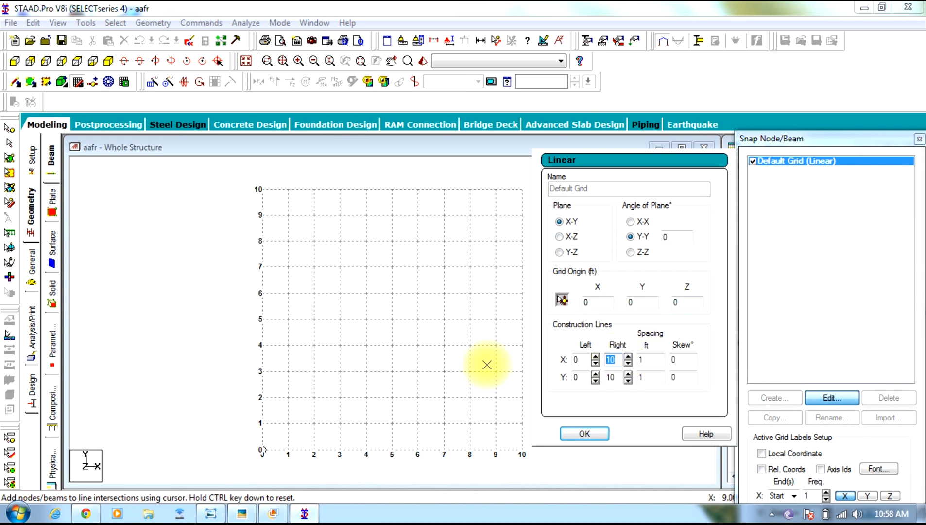
pyautogui.write('20')
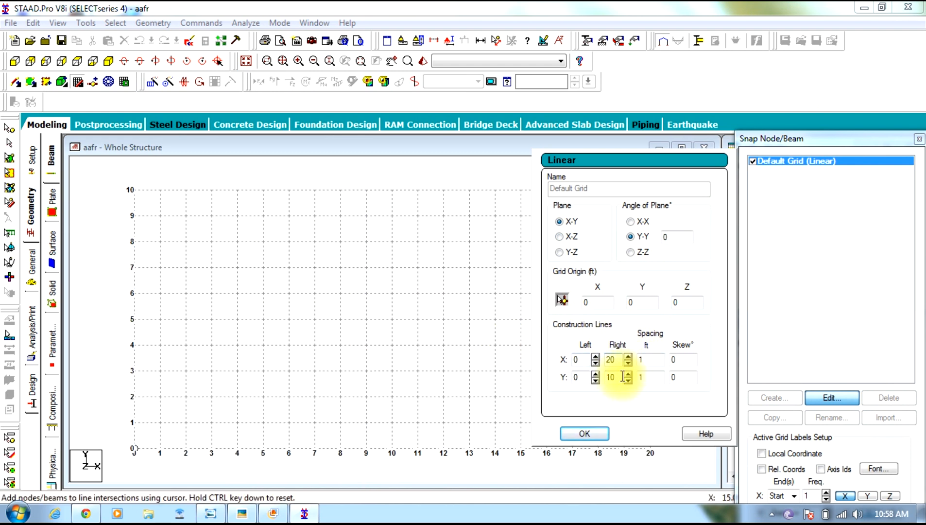
pyautogui.doubleClick(622, 376)
pyautogui.write('15')
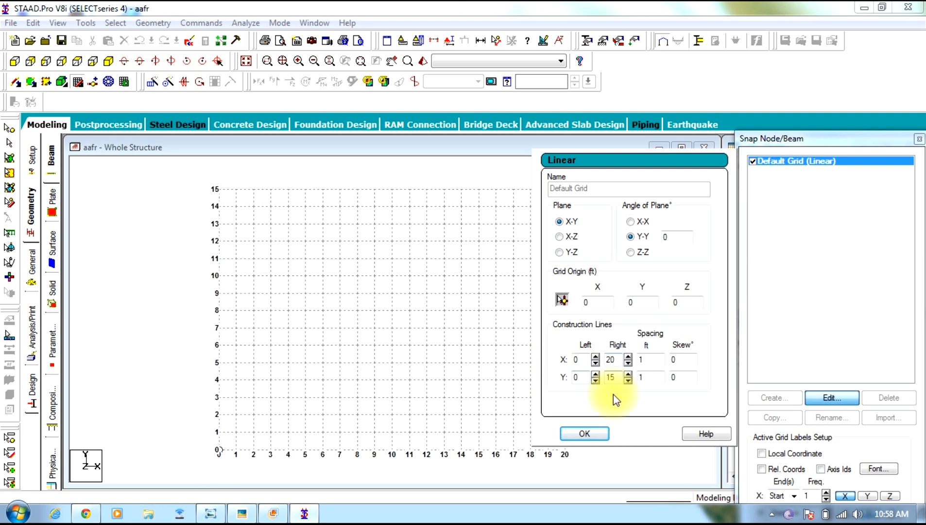
pyautogui.click(593, 434)
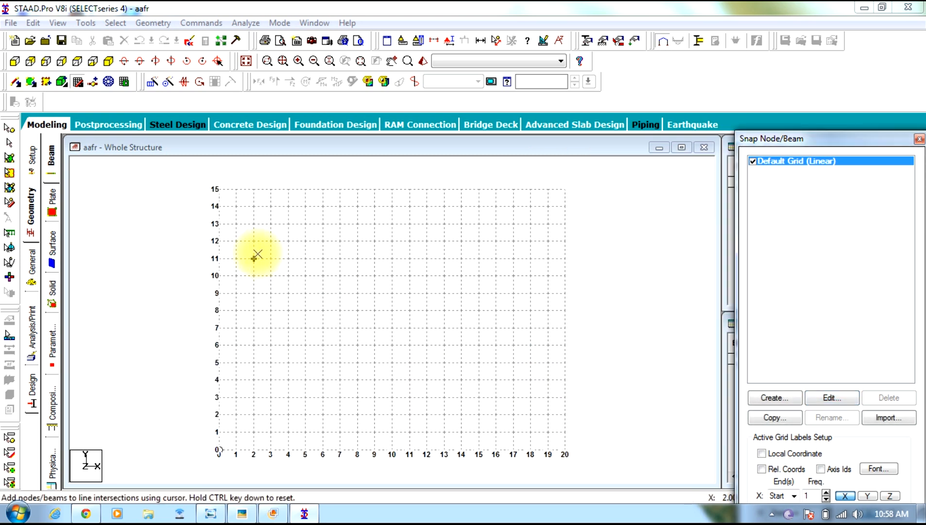
# Step: Draw the vertical wall member from grid point (0, 0) to (0, 15)
pyautogui.click(219, 189)
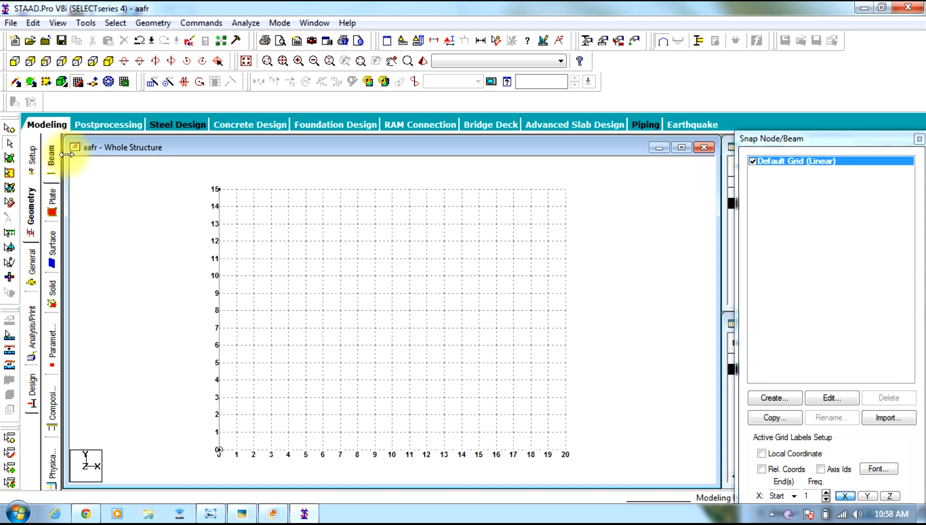
pyautogui.click(78, 82)
pyautogui.click(78, 82)
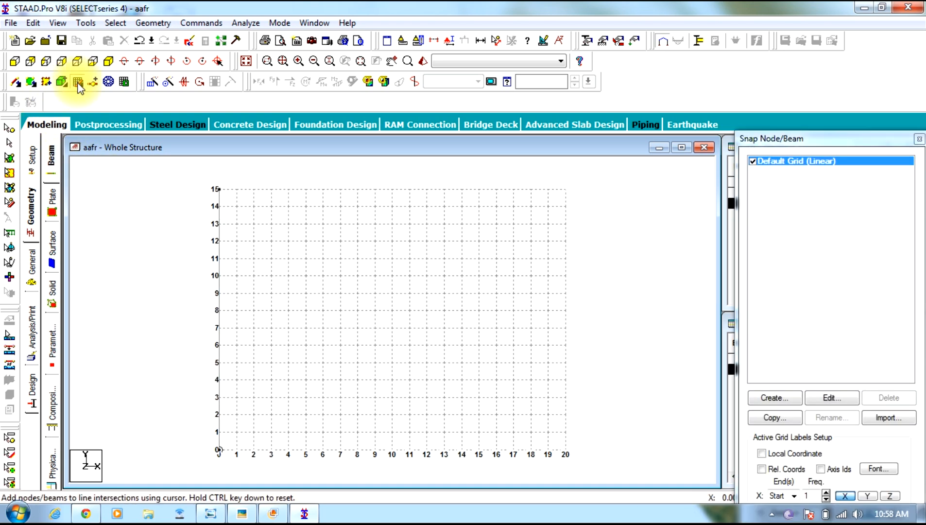
# Step: Draw the horizontal members from (0, 1) through (10, 1) to (16, 1) and the diagonal to (0, 13), then close the grid
pyautogui.click(219, 433)
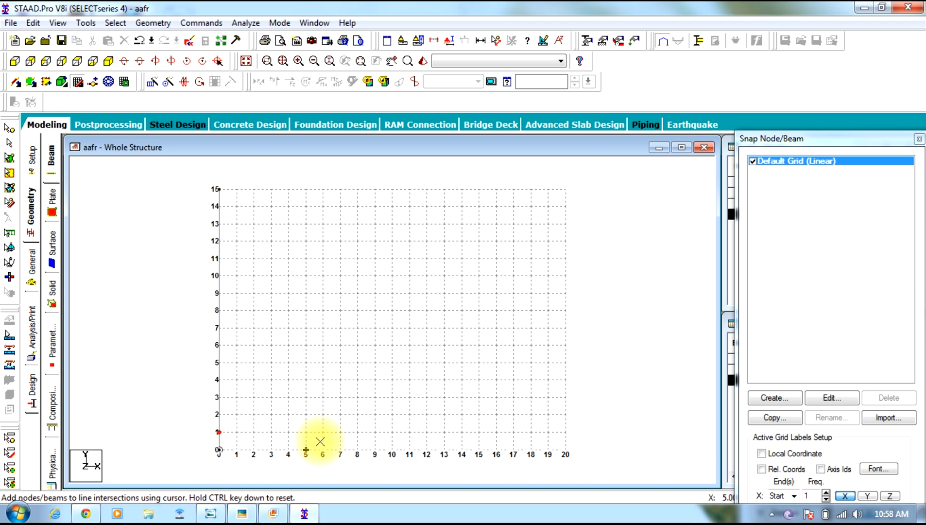
pyautogui.click(397, 437)
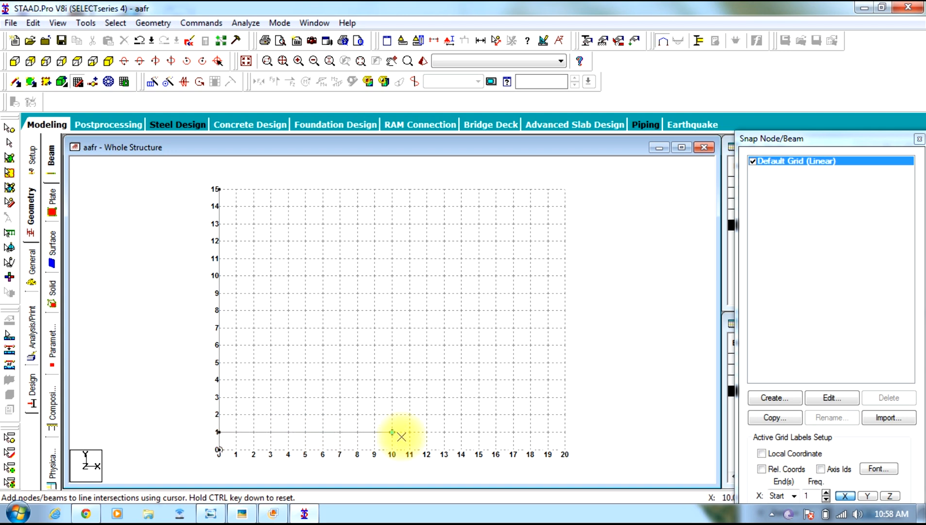
pyautogui.click(496, 438)
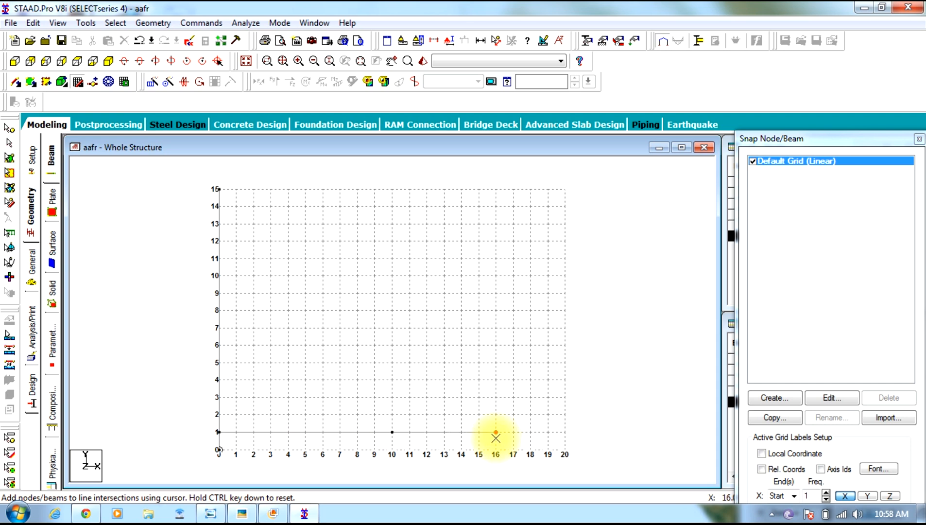
pyautogui.click(219, 224)
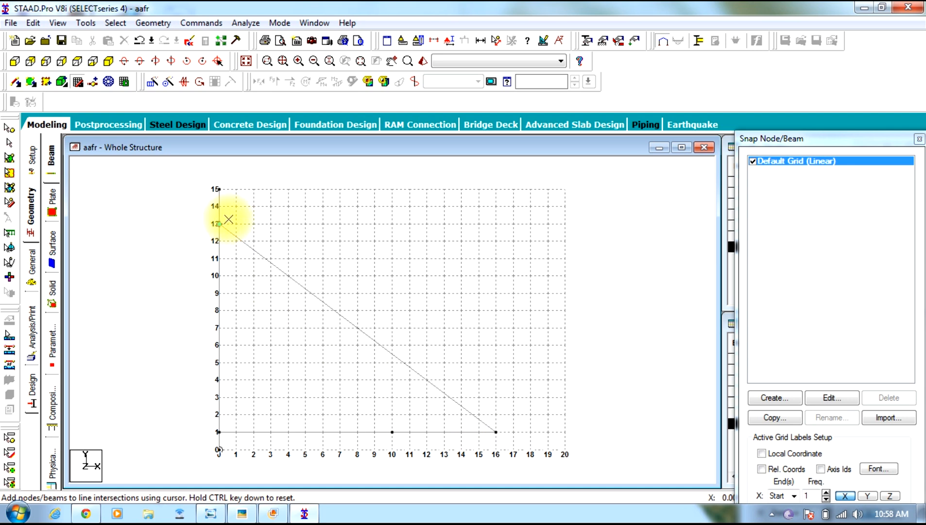
pyautogui.press('Escape')
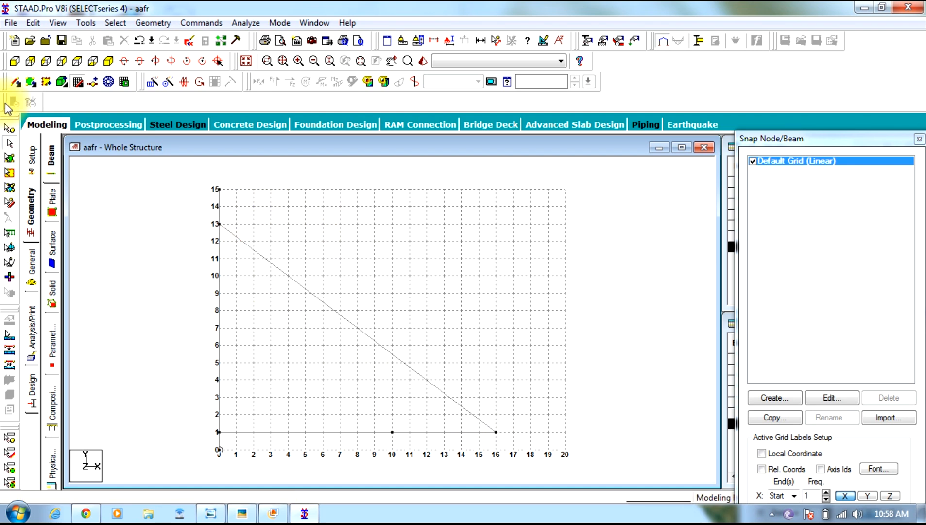
pyautogui.click(76, 82)
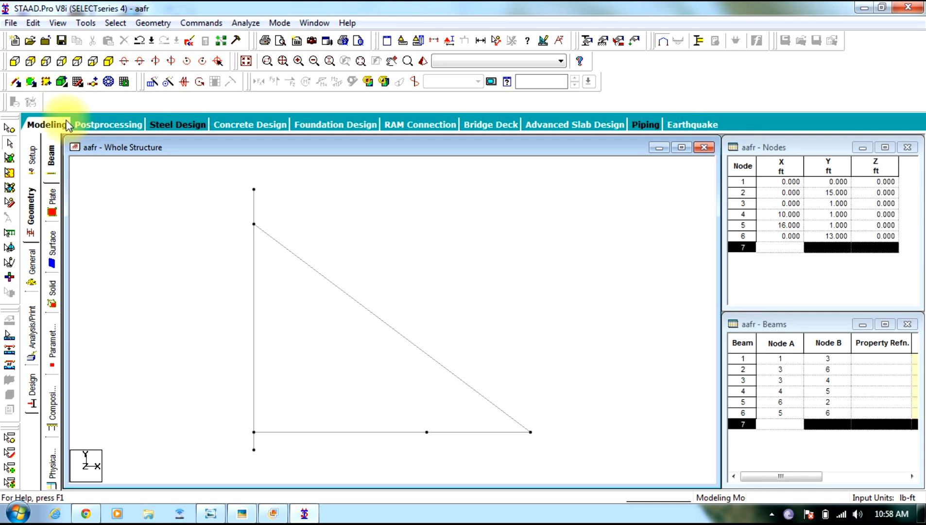
# Step: Merge the three collinear segments of the vertical wall member into one beam, keeping beam number 1
pyautogui.click(423, 429)
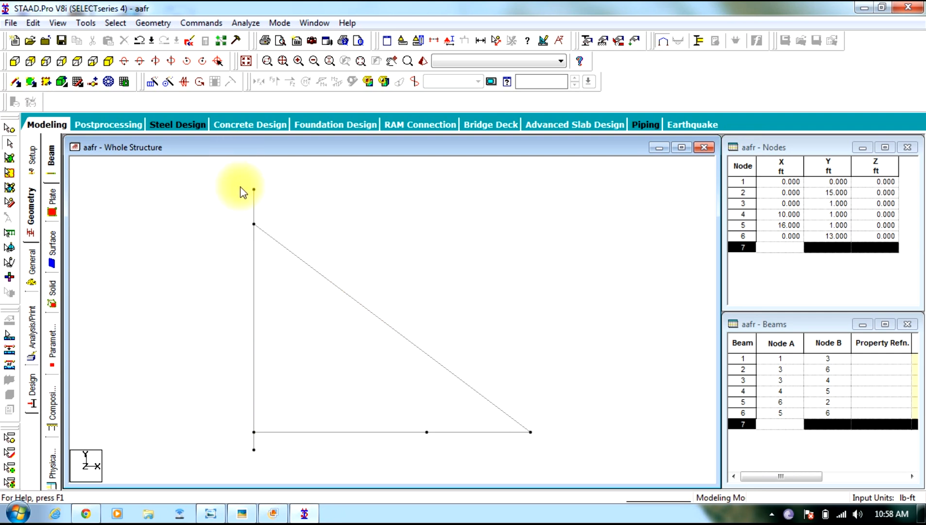
pyautogui.click(202, 247)
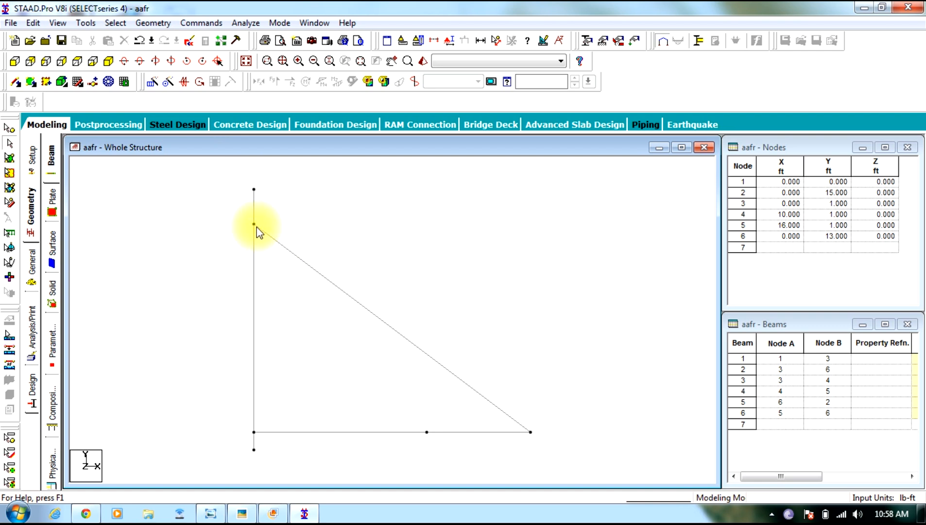
pyautogui.click(253, 207)
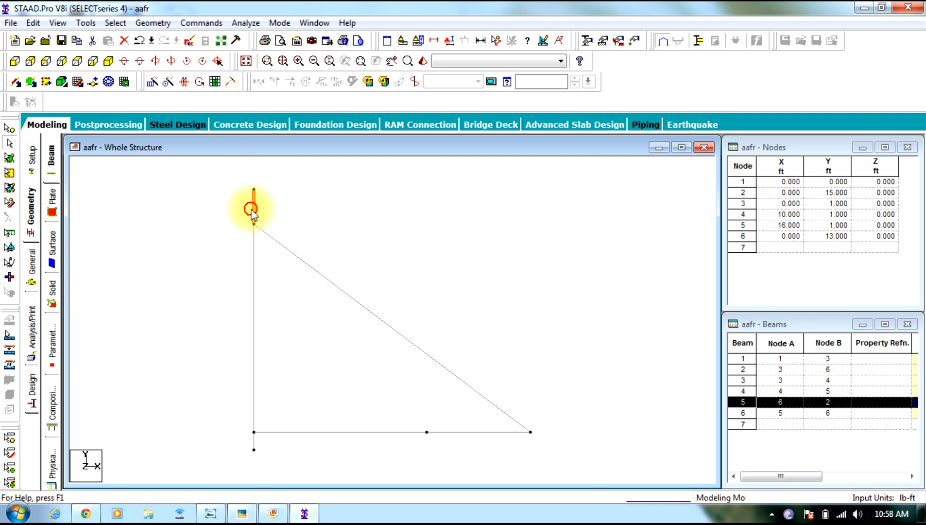
pyautogui.keyDown('ctrl'); pyautogui.click(254, 316); pyautogui.keyUp('ctrl')
pyautogui.keyDown('ctrl'); pyautogui.click(254, 443); pyautogui.keyUp('ctrl')
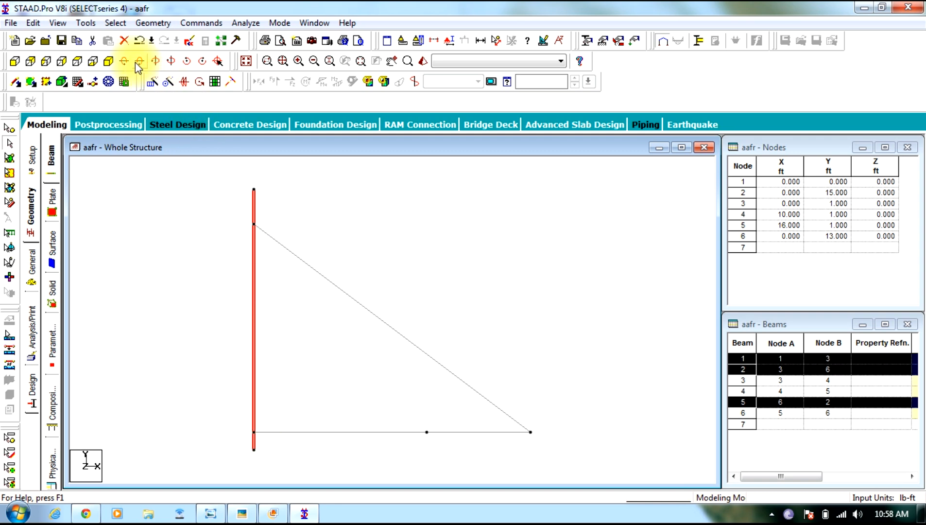
pyautogui.click(152, 23)
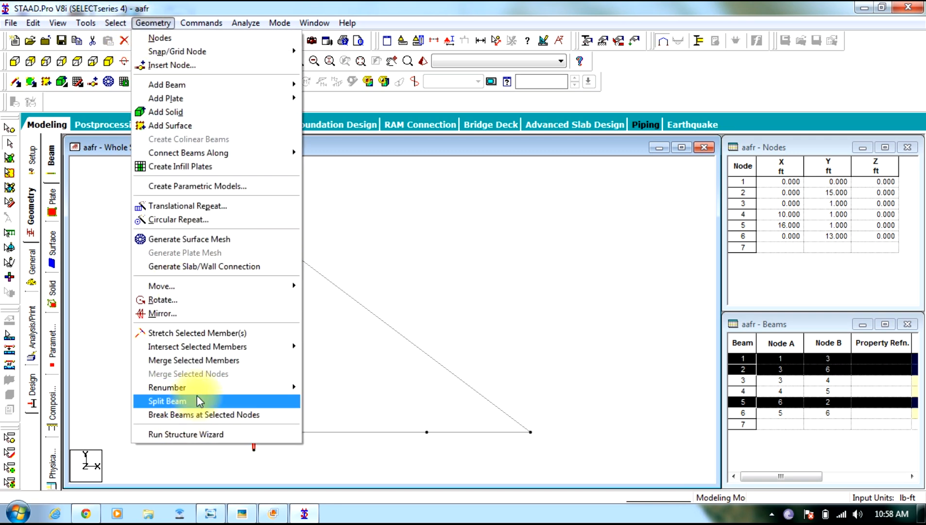
pyautogui.click(258, 360)
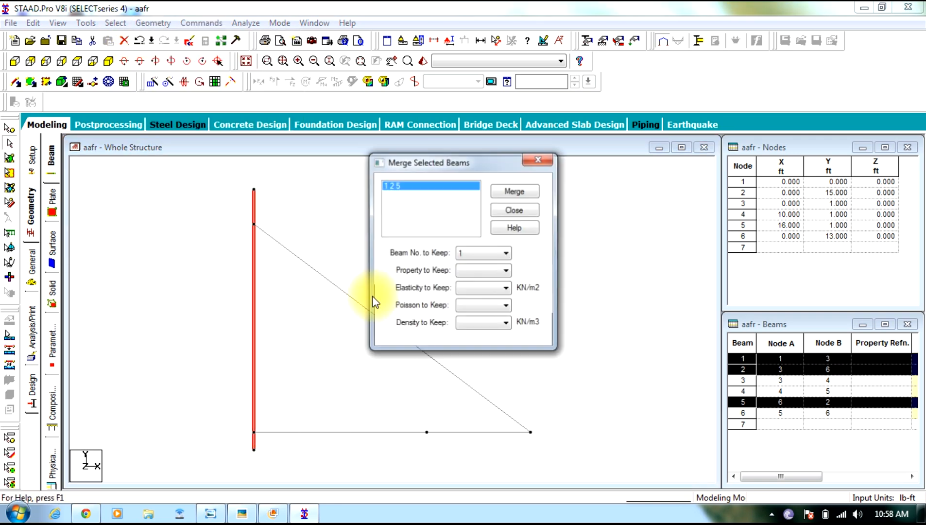
pyautogui.click(510, 192)
pyautogui.click(514, 293)
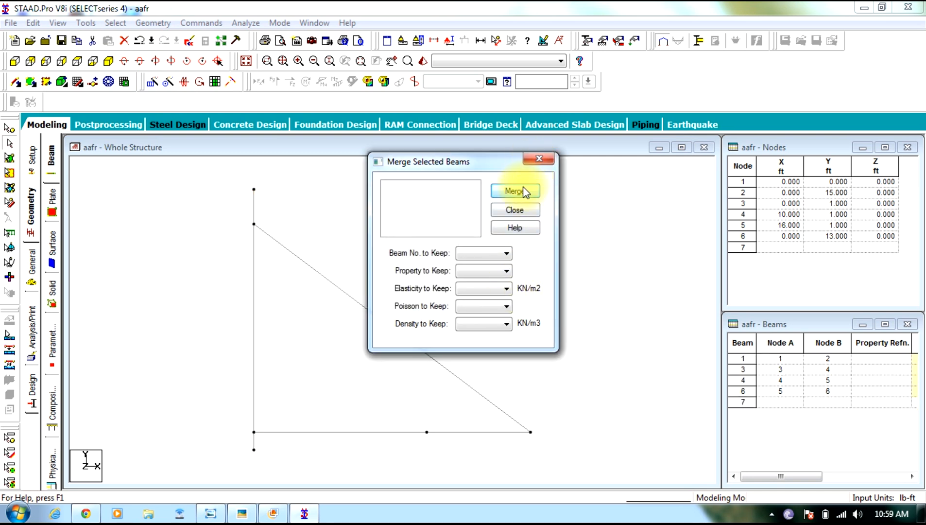
pyautogui.click(521, 209)
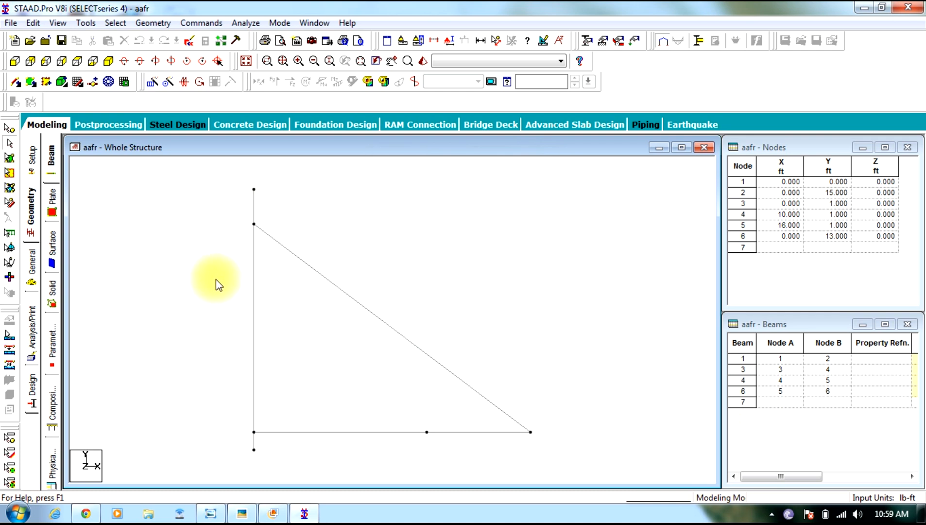
pyautogui.click(254, 298)
pyautogui.click(368, 244)
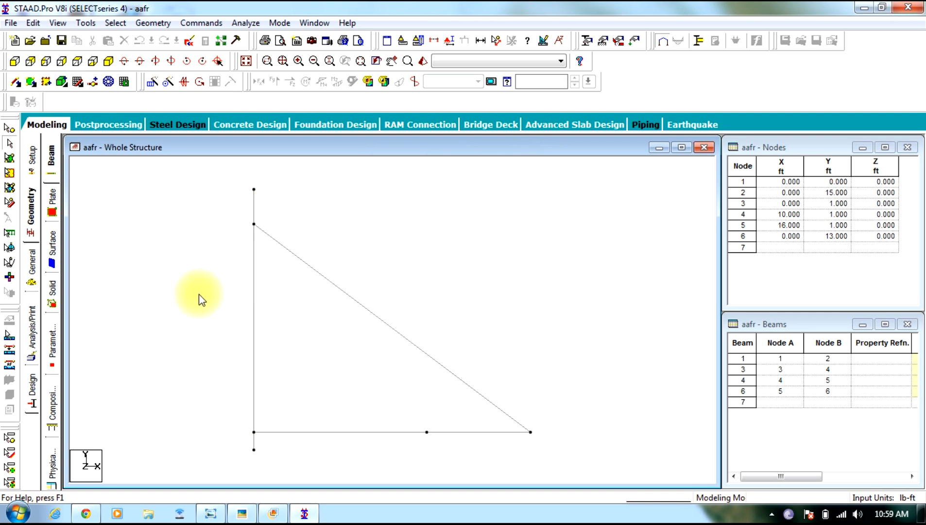
# Step: Define two steel Assign Profile sections for the members, one Angle and one Beam
pyautogui.click(30, 263)
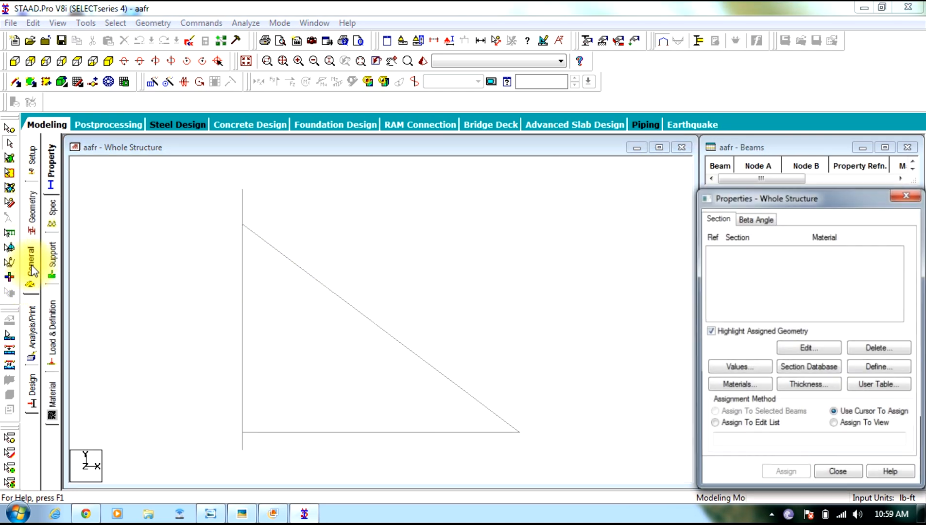
pyautogui.click(875, 365)
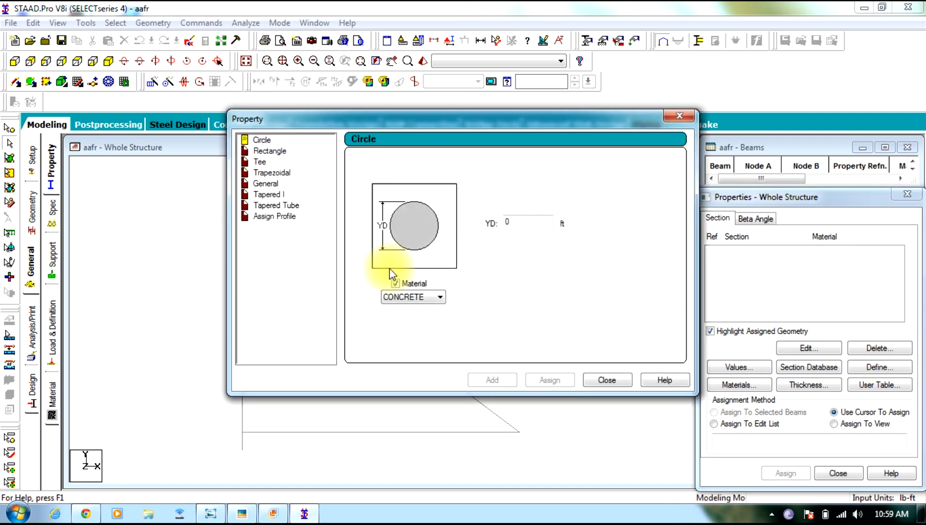
pyautogui.click(272, 216)
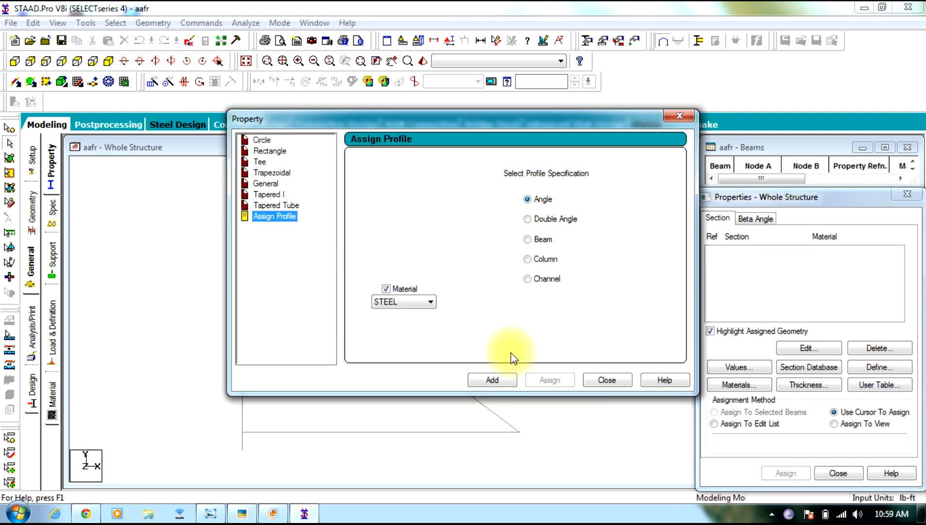
pyautogui.click(499, 378)
pyautogui.click(527, 240)
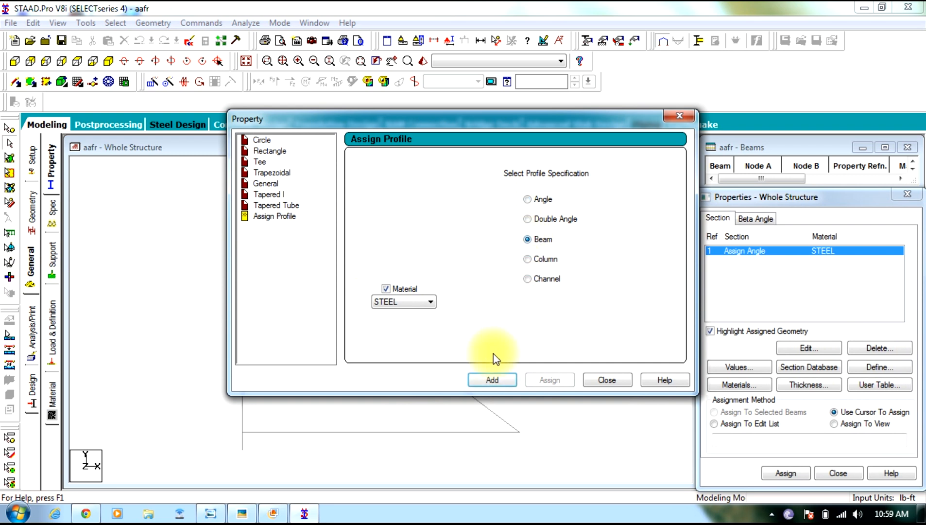
pyautogui.click(493, 381)
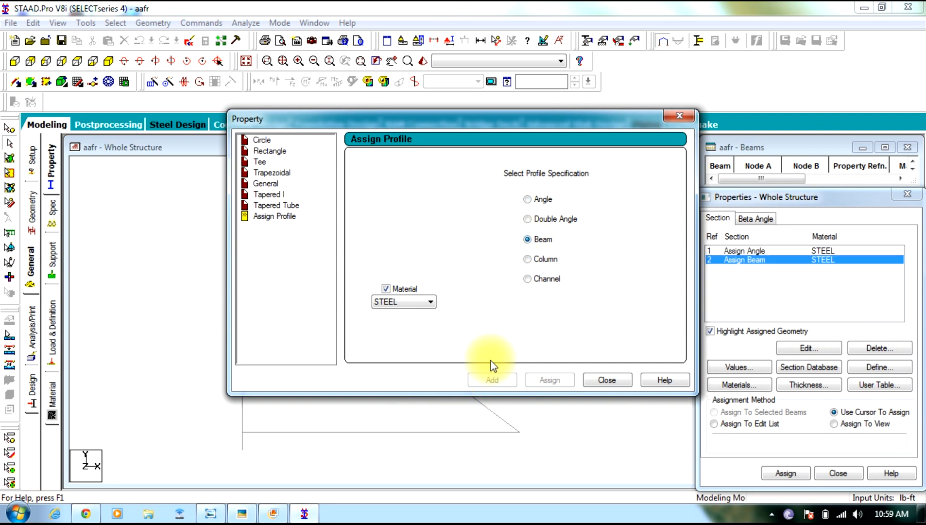
# Step: Set up a circular steel section and try to add it with YD entered as 0..333 ft
pyautogui.click(261, 140)
pyautogui.moveTo(288, 128); pyautogui.dragTo(385, 131)
pyautogui.click(537, 301)
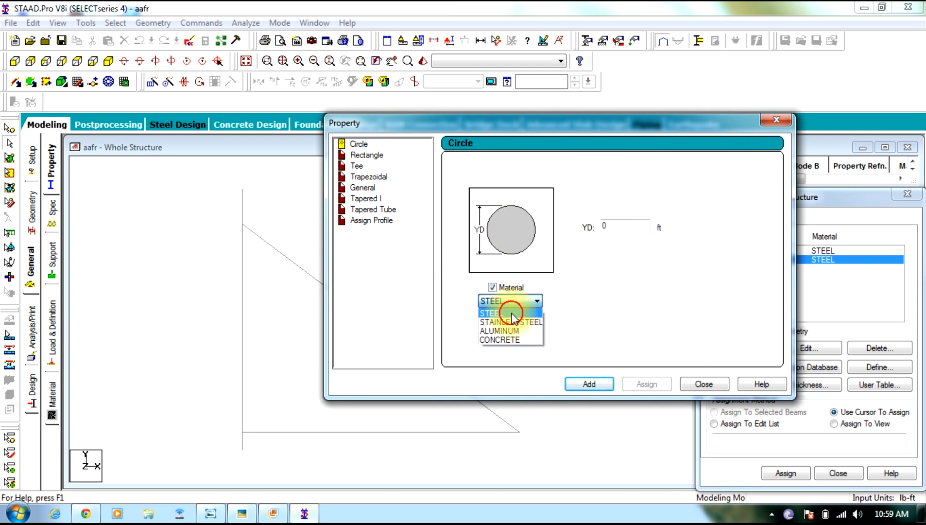
pyautogui.click(515, 313)
pyautogui.moveTo(582, 126); pyautogui.dragTo(612, 121)
pyautogui.click(649, 225)
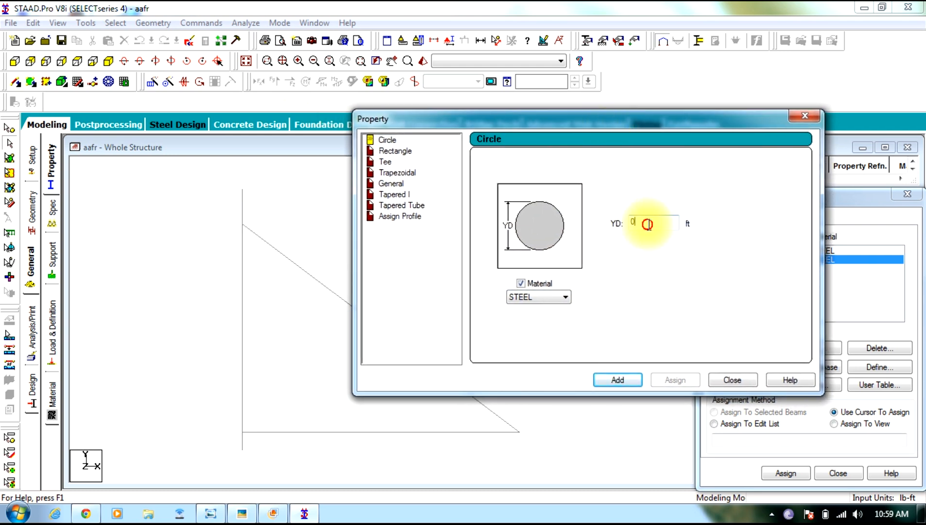
pyautogui.write('.')
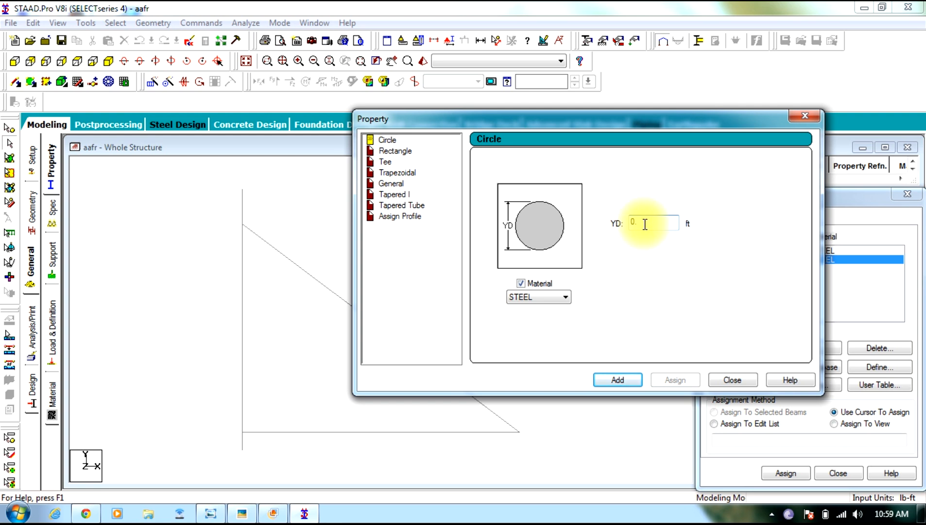
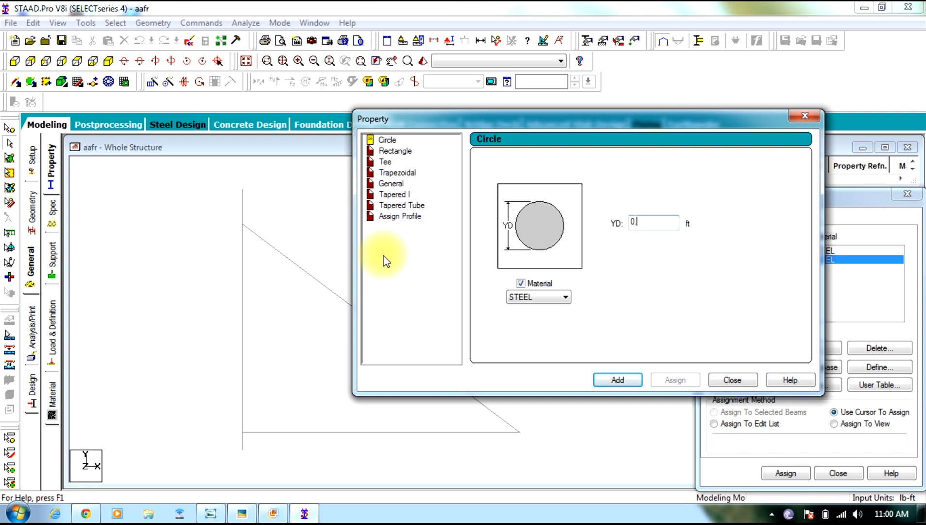
pyautogui.write('.333')
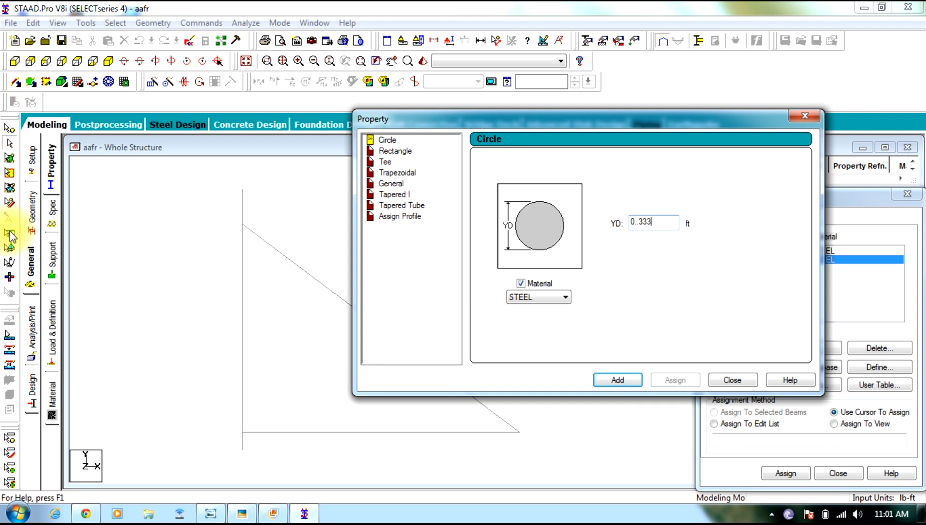
pyautogui.click(618, 380)
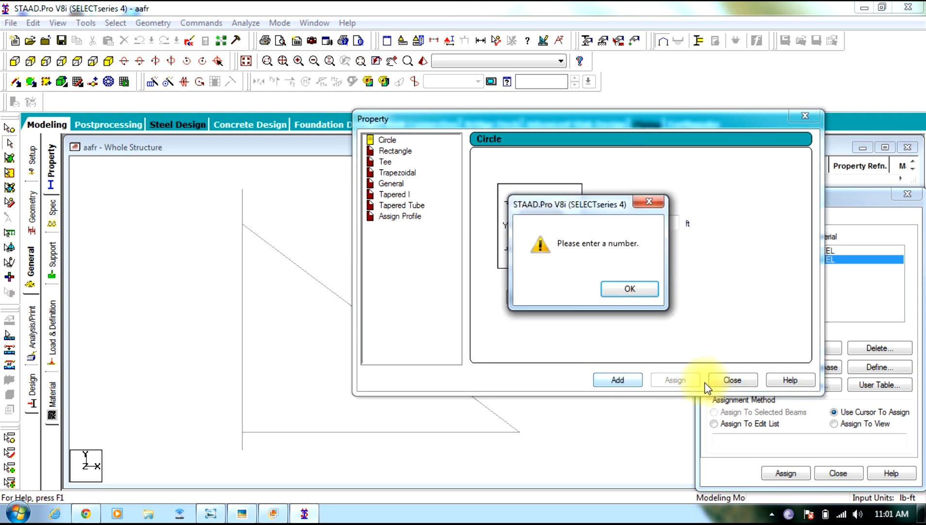
pyautogui.click(629, 289)
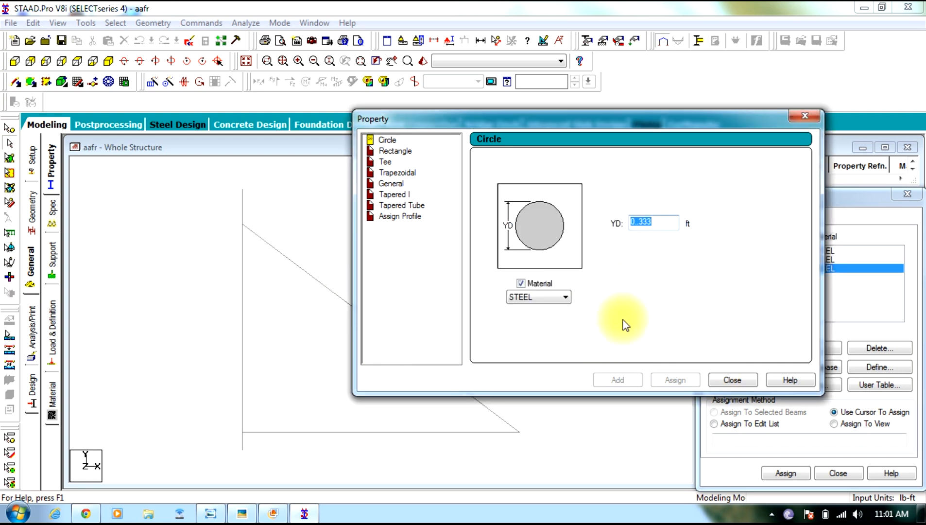
# Step: Correct the circular section's YD to 0.333 ft, add it and close the section definition
pyautogui.click(655, 221)
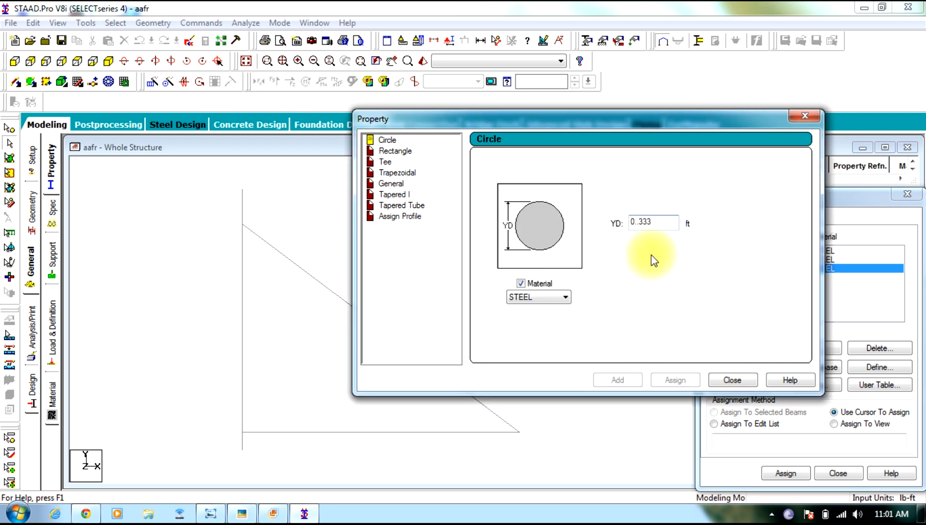
pyautogui.click(638, 221)
pyautogui.press('BackSpace')
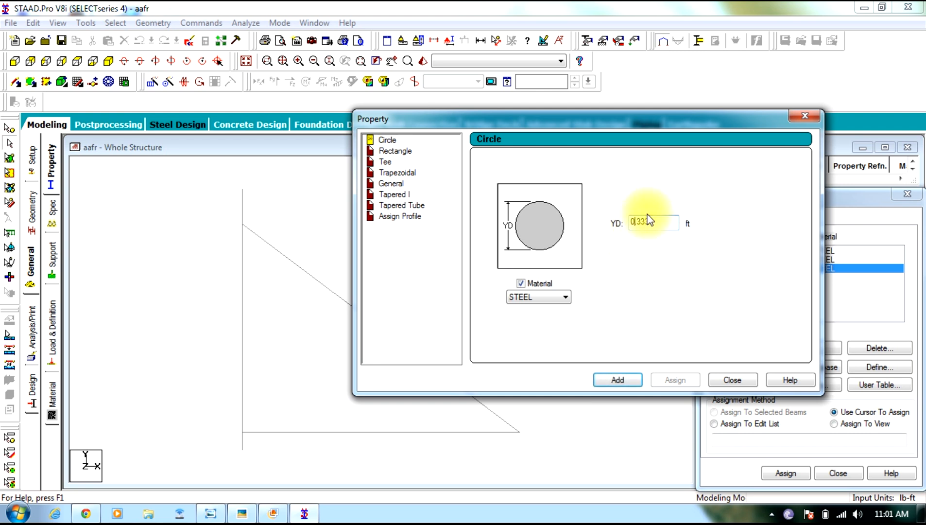
pyautogui.click(631, 380)
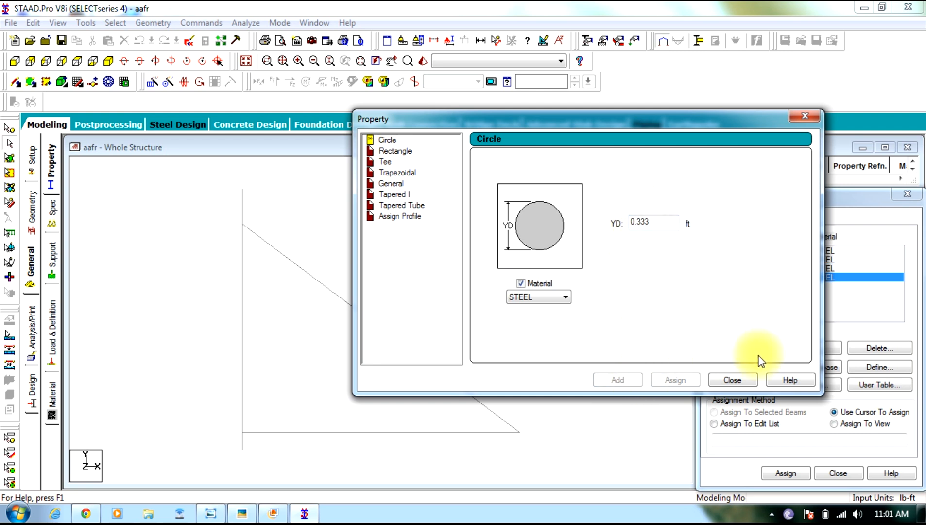
pyautogui.click(736, 379)
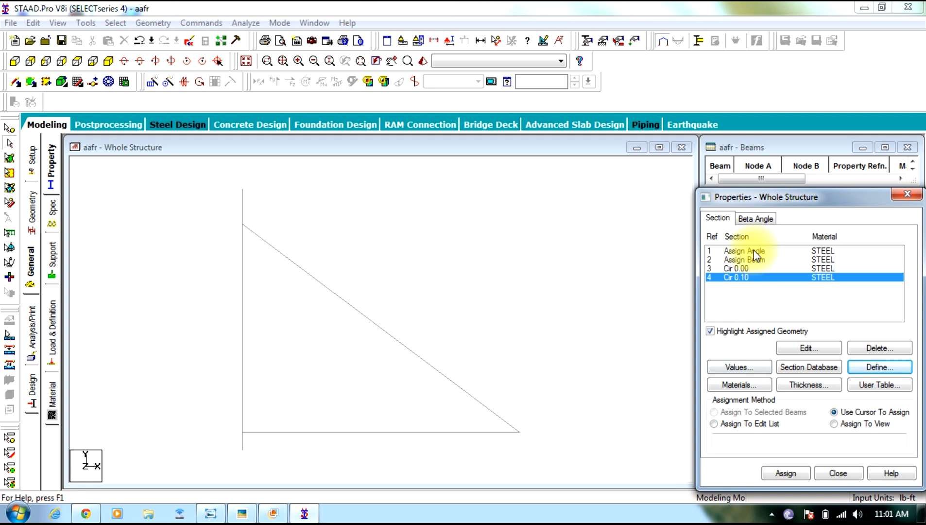
pyautogui.click(756, 268)
pyautogui.click(868, 348)
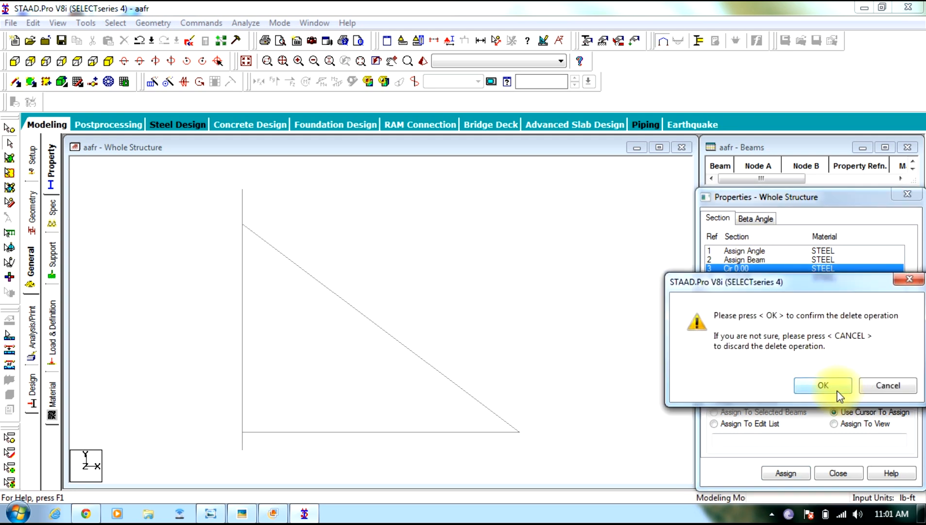
pyautogui.click(876, 385)
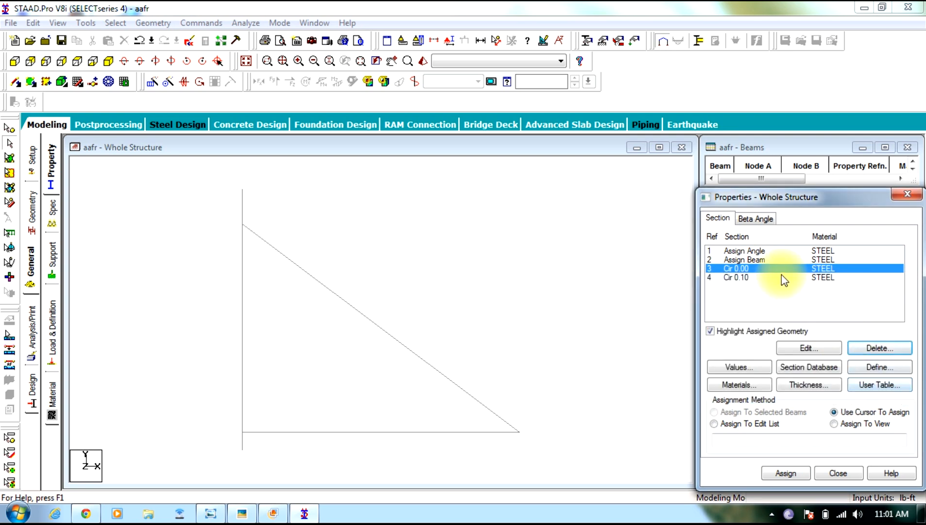
# Step: Check the definition of the Cir 0.10 section without changing it
pyautogui.click(826, 277)
pyautogui.click(821, 347)
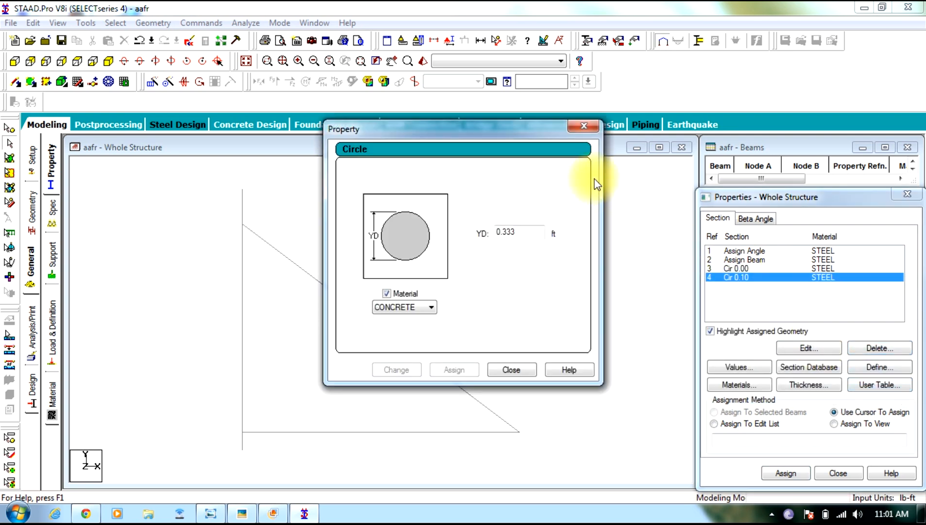
pyautogui.click(582, 129)
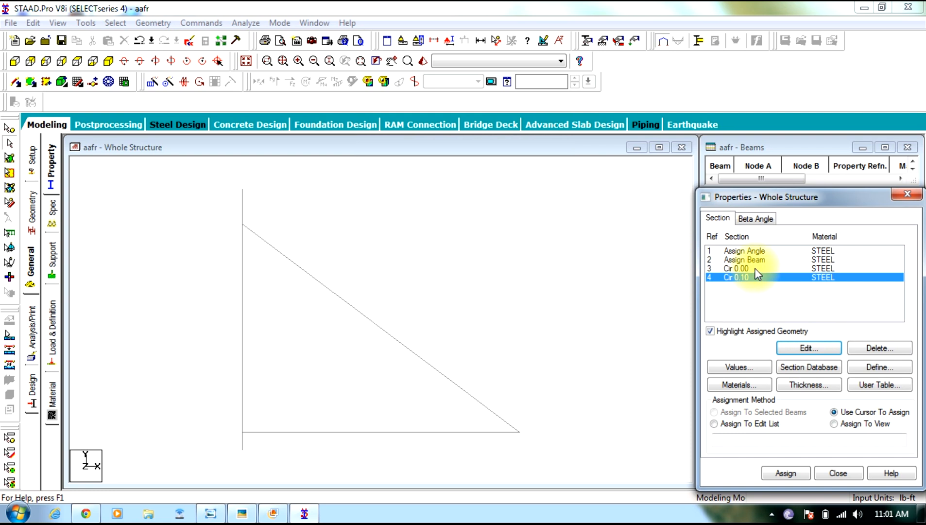
# Step: Check the faulty Cir 0.00 section's definition and delete that section from the property list
pyautogui.click(783, 268)
pyautogui.click(827, 348)
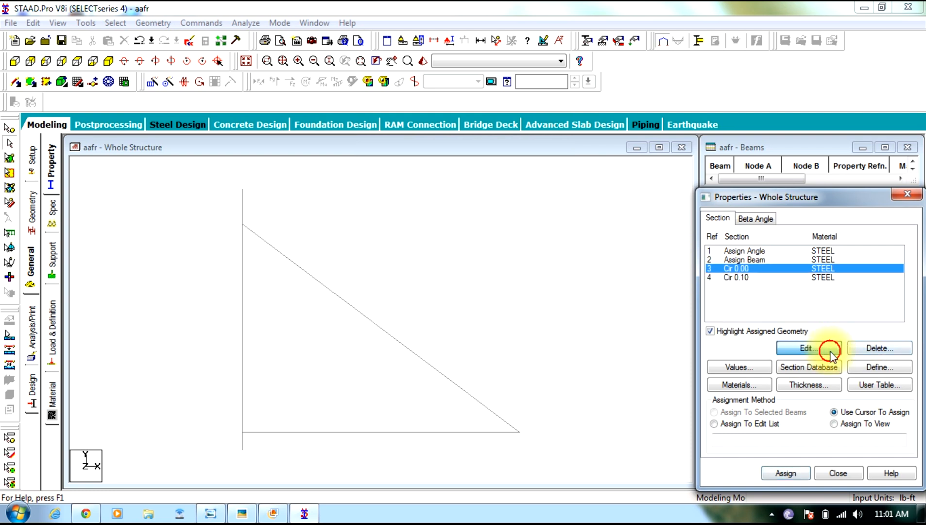
pyautogui.click(575, 130)
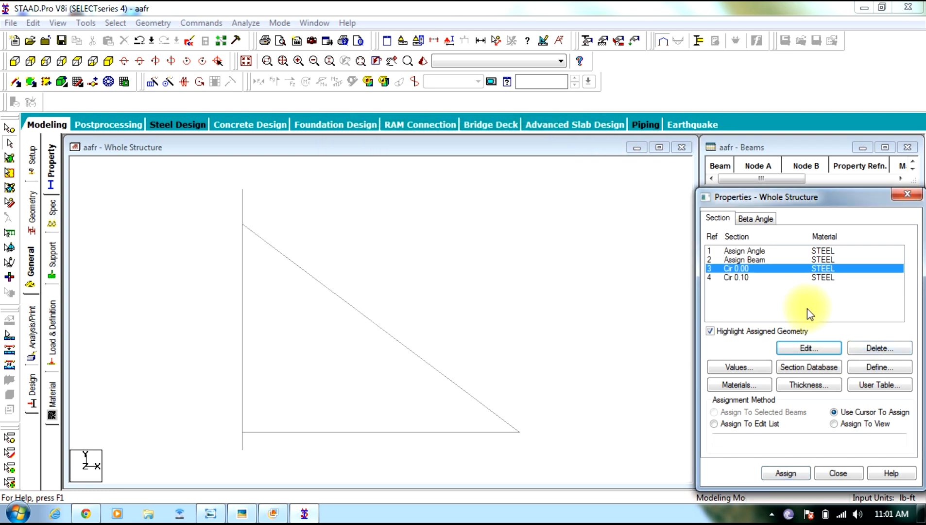
pyautogui.click(880, 348)
pyautogui.click(837, 385)
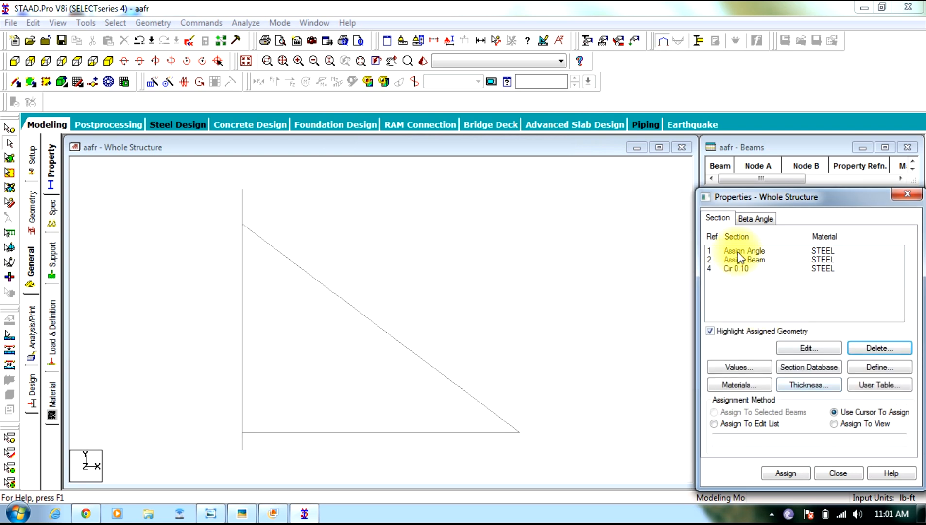
# Step: Assign the steel Assign Angle section to the two horizontal members at the base of the truss
pyautogui.click(744, 251)
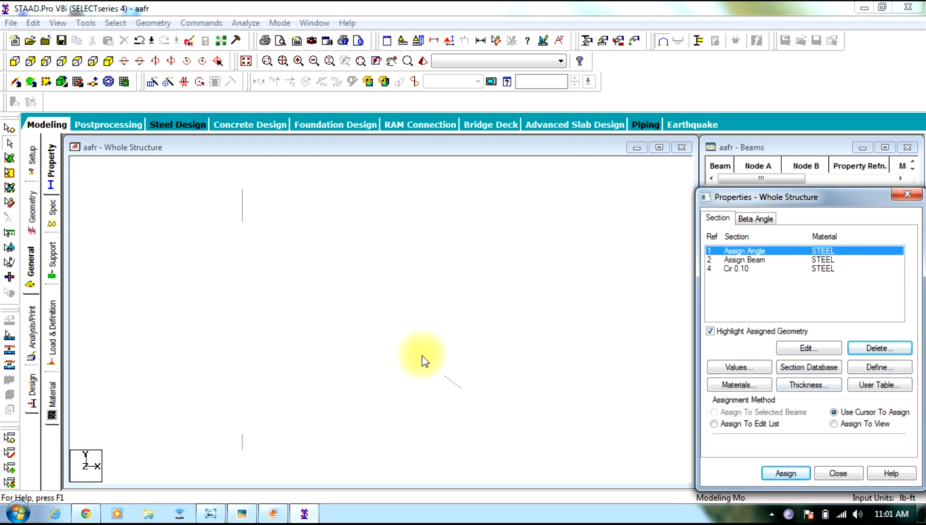
pyautogui.click(500, 444)
pyautogui.click(279, 417)
pyautogui.click(783, 474)
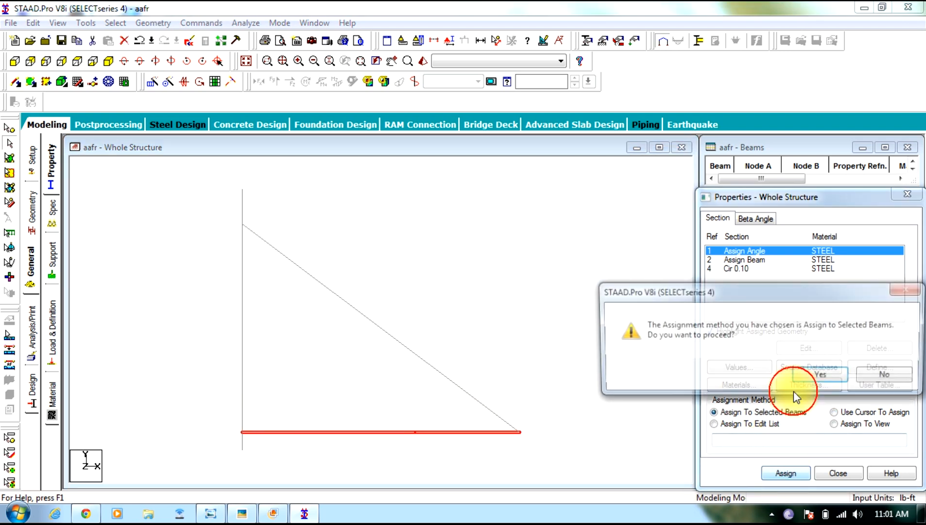
pyautogui.click(768, 377)
# Step: Assign the steel Assign Beam section to the vertical wall member of the truss
pyautogui.click(740, 260)
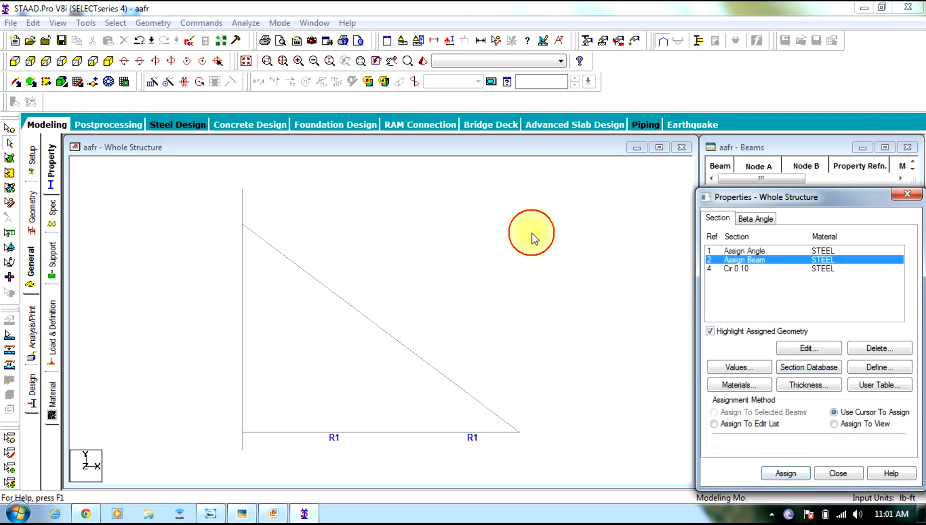
pyautogui.click(734, 413)
pyautogui.click(786, 474)
pyautogui.click(816, 376)
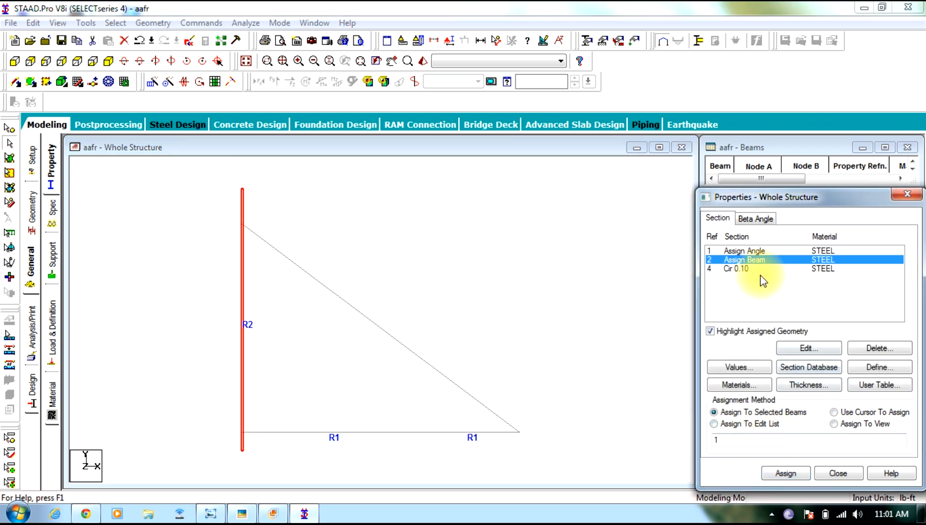
# Step: Assign the steel Cir 0.10 section to the diagonal member and clear the selection
pyautogui.click(751, 269)
pyautogui.moveTo(279, 229); pyautogui.dragTo(474, 398)
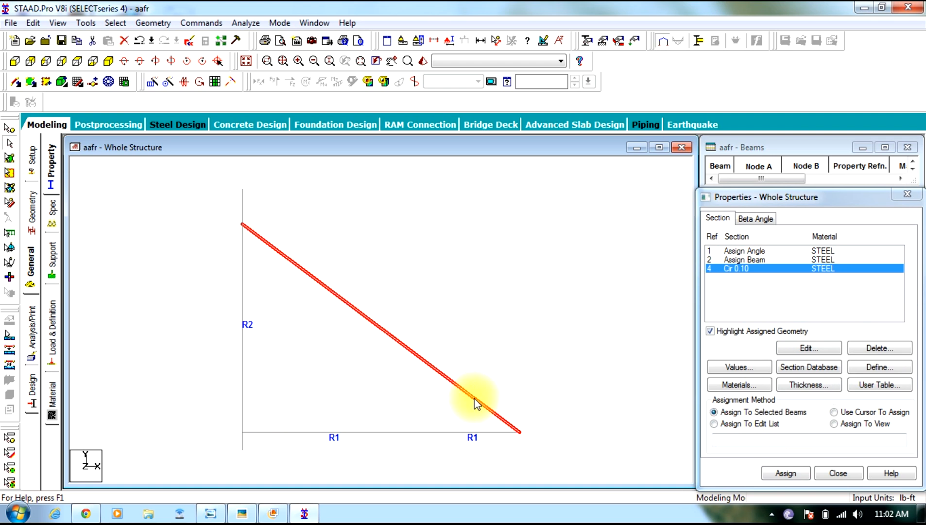
pyautogui.click(786, 473)
pyautogui.click(829, 376)
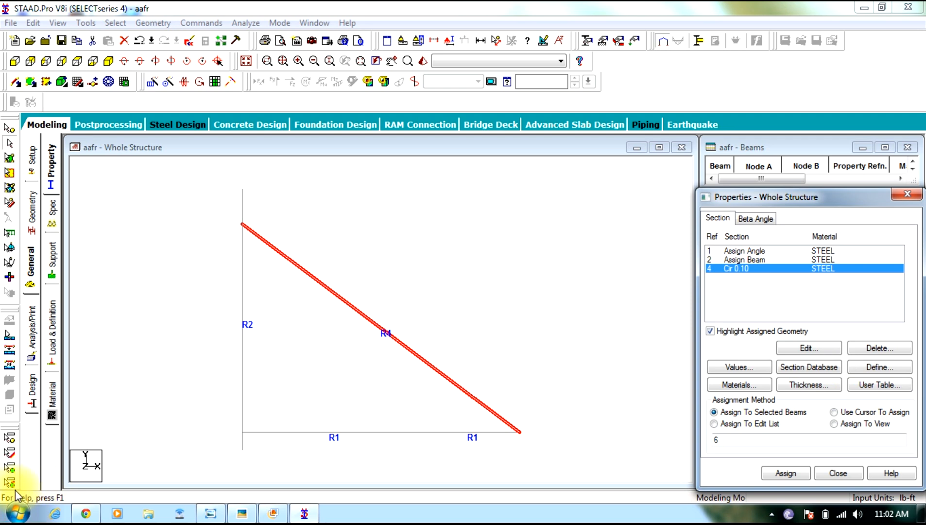
pyautogui.click(423, 267)
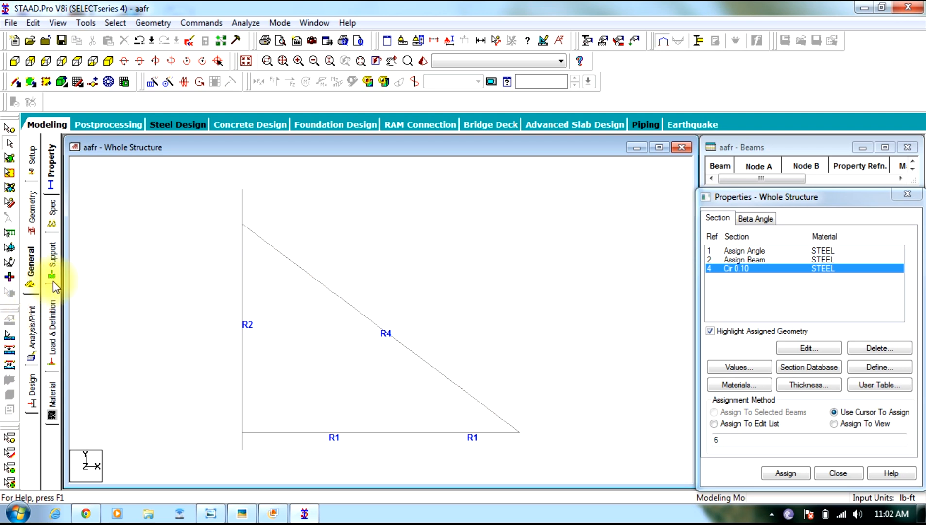
# Step: Check the supports at A and D in the reference picture and create a pinned support
pyautogui.click(210, 513)
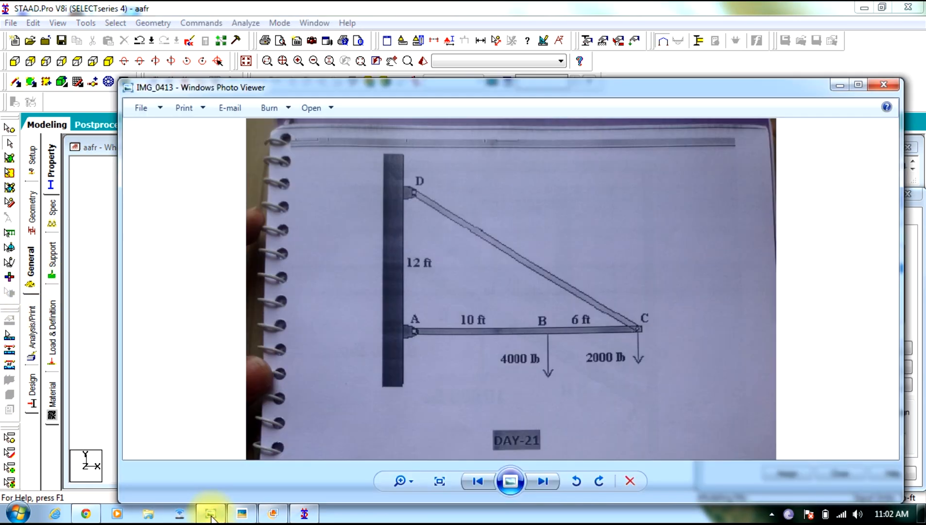
pyautogui.click(840, 86)
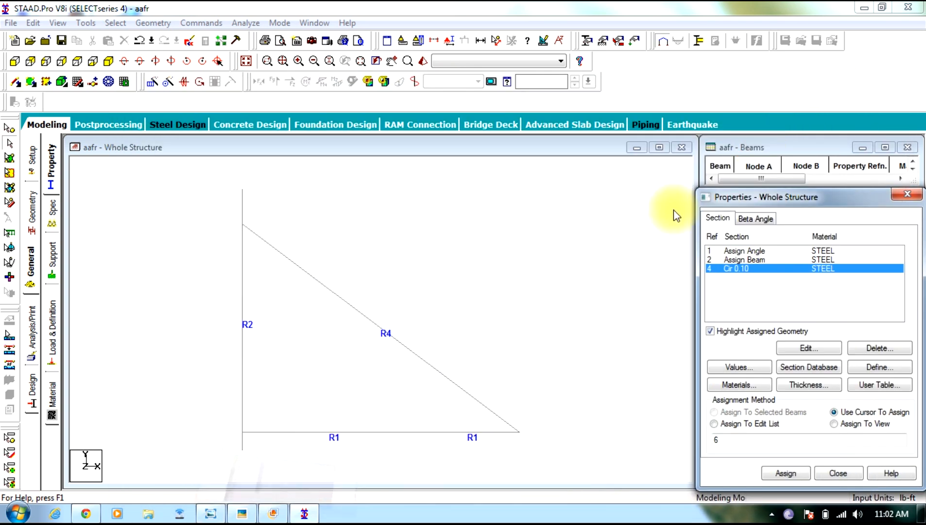
pyautogui.click(211, 514)
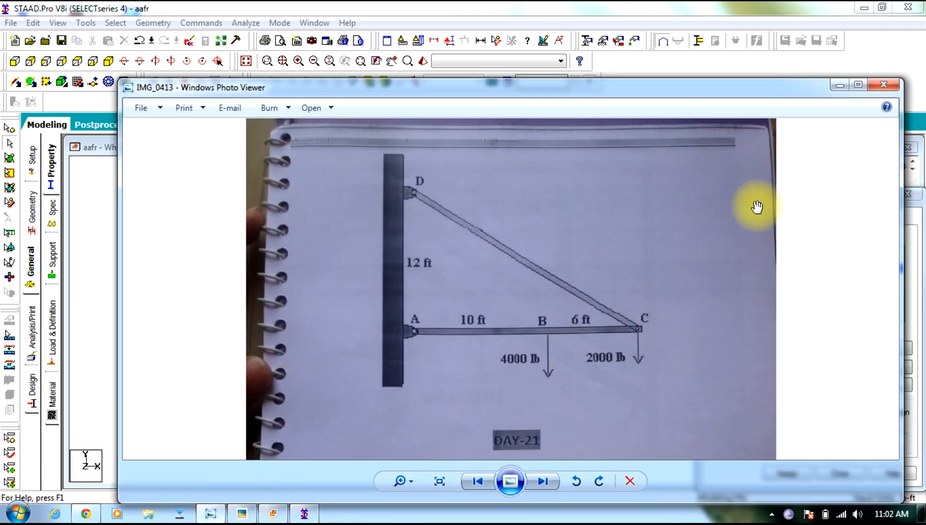
pyautogui.click(839, 85)
pyautogui.click(54, 265)
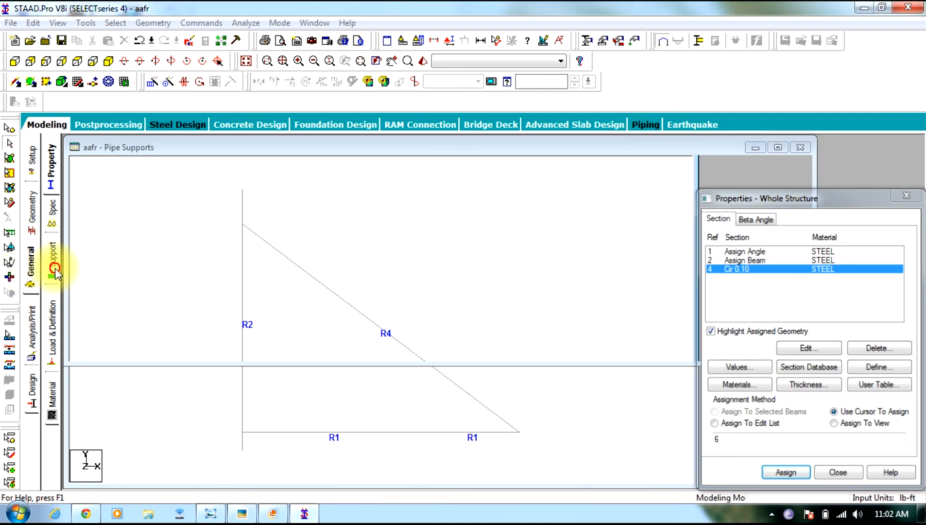
pyautogui.click(821, 373)
pyautogui.click(709, 208)
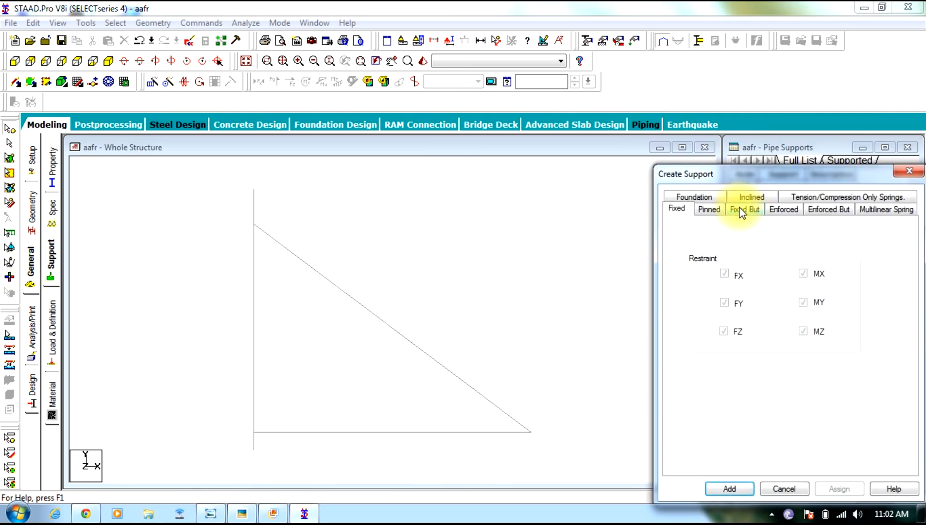
pyautogui.click(729, 488)
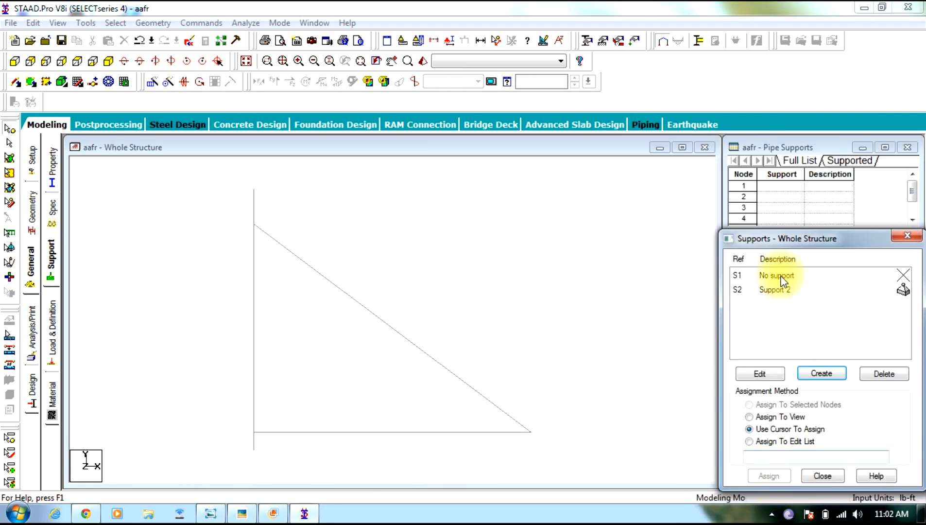
# Step: Assign the pinned support to the two wall nodes where the diagonal and the horizontal member meet the vertical, dismissing the save warning
pyautogui.click(777, 289)
pyautogui.moveTo(276, 219); pyautogui.dragTo(196, 286)
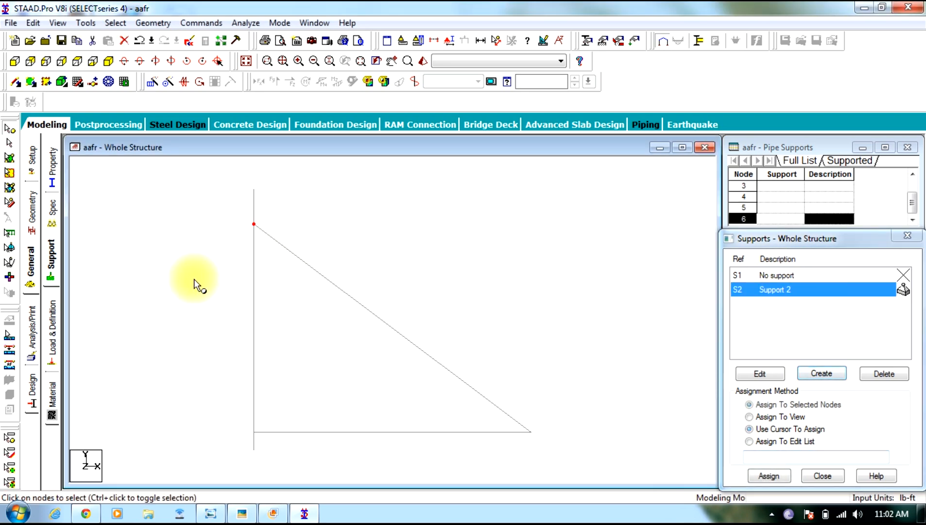
pyautogui.keyDown('ctrl'); pyautogui.moveTo(285, 421); pyautogui.dragTo(215, 428); pyautogui.keyUp('ctrl')
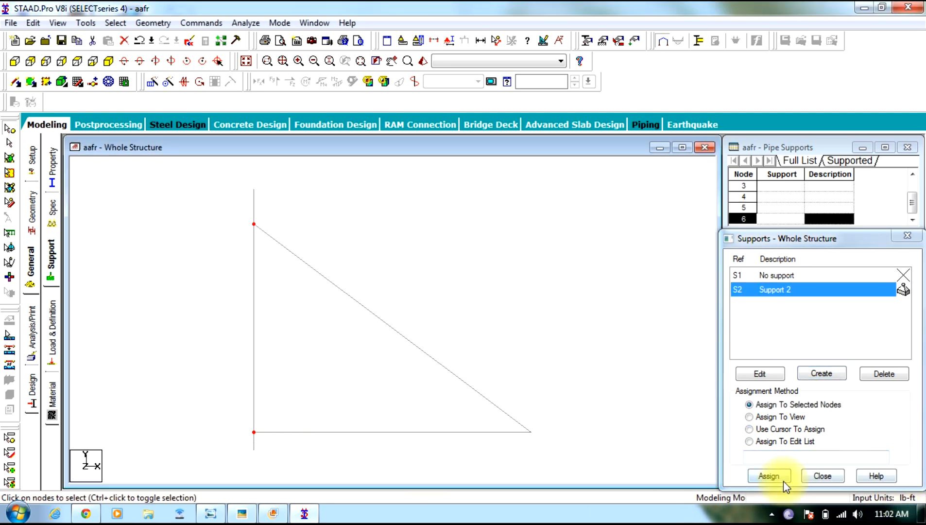
pyautogui.click(769, 476)
pyautogui.click(817, 394)
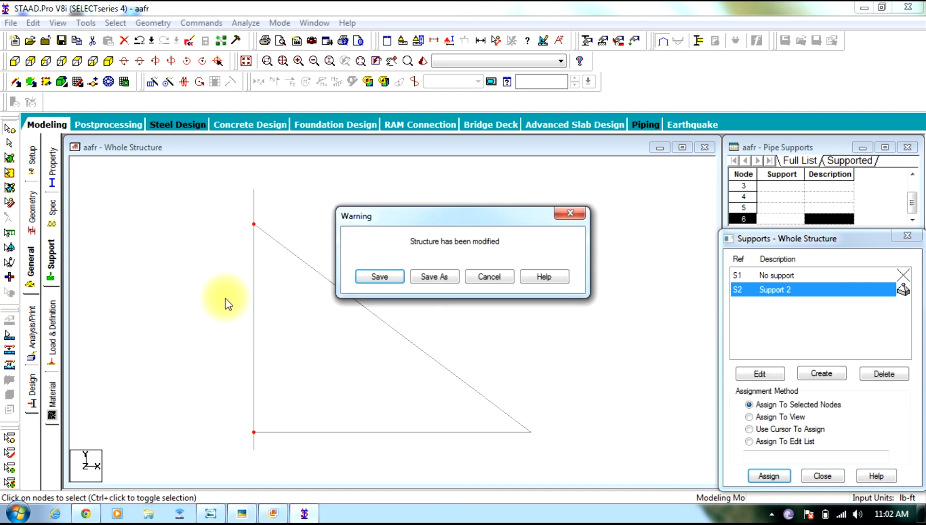
pyautogui.click(476, 276)
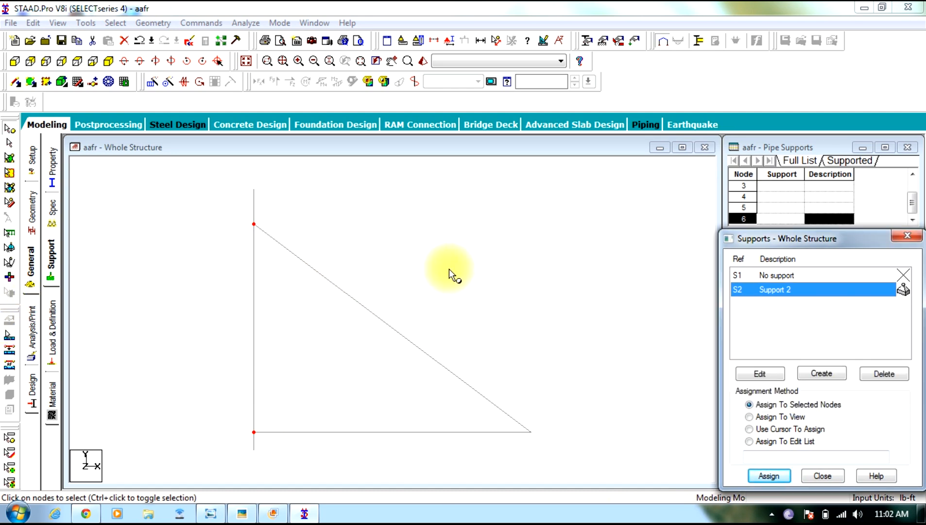
pyautogui.click(763, 476)
pyautogui.click(823, 395)
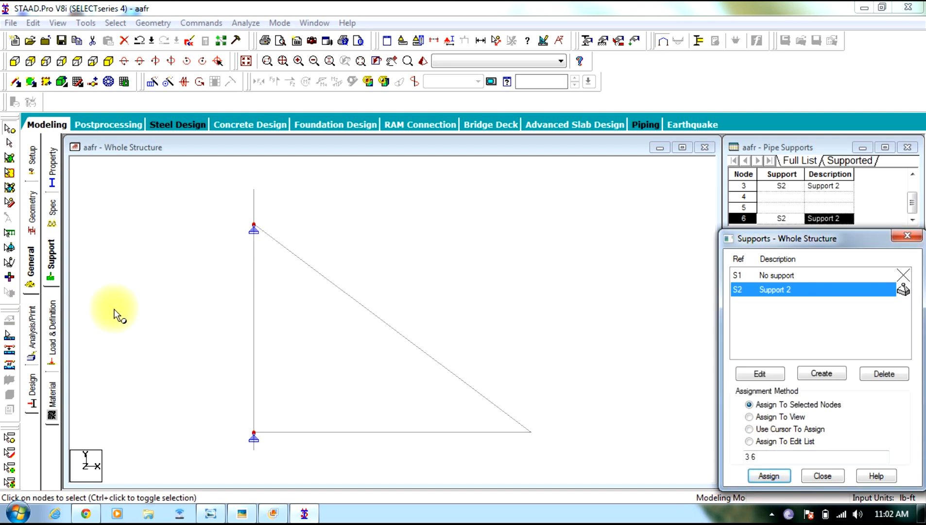
# Step: Add one primary load case with loading type None and close the load case definition
pyautogui.click(50, 339)
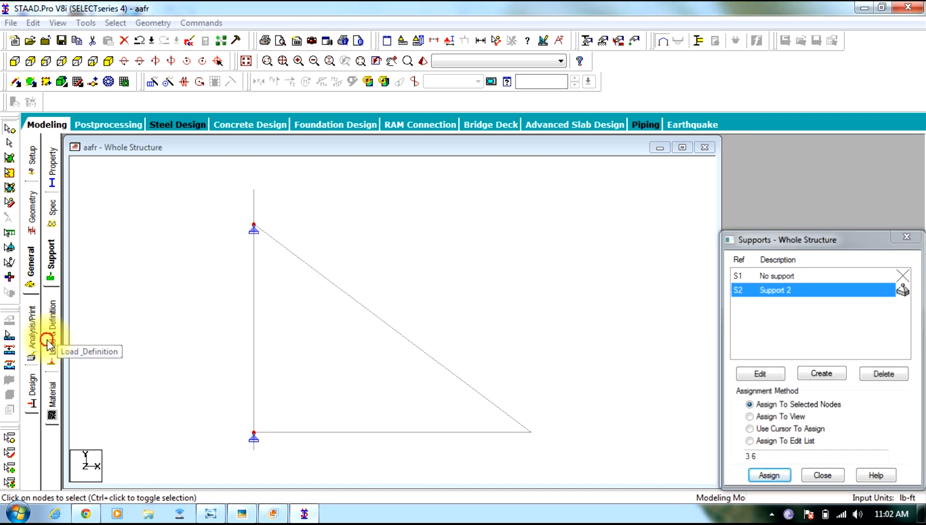
pyautogui.click(758, 170)
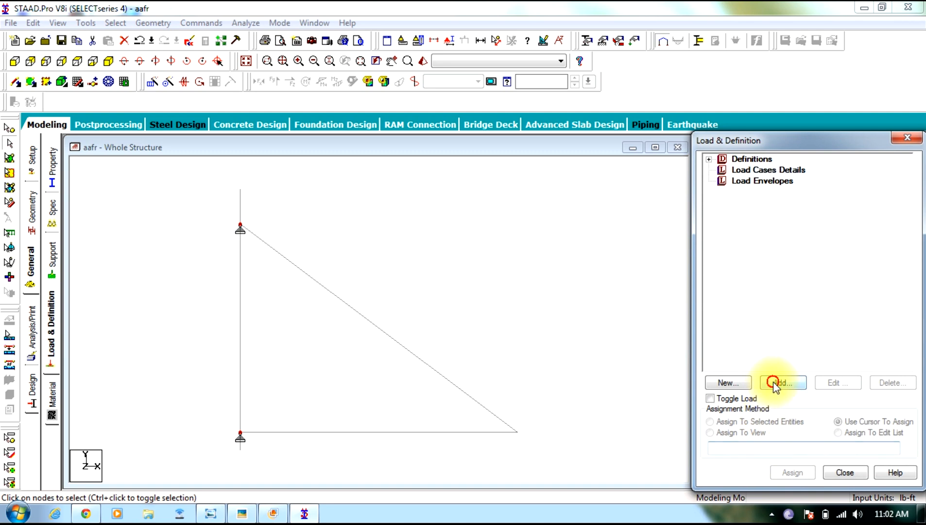
pyautogui.click(783, 382)
pyautogui.click(595, 401)
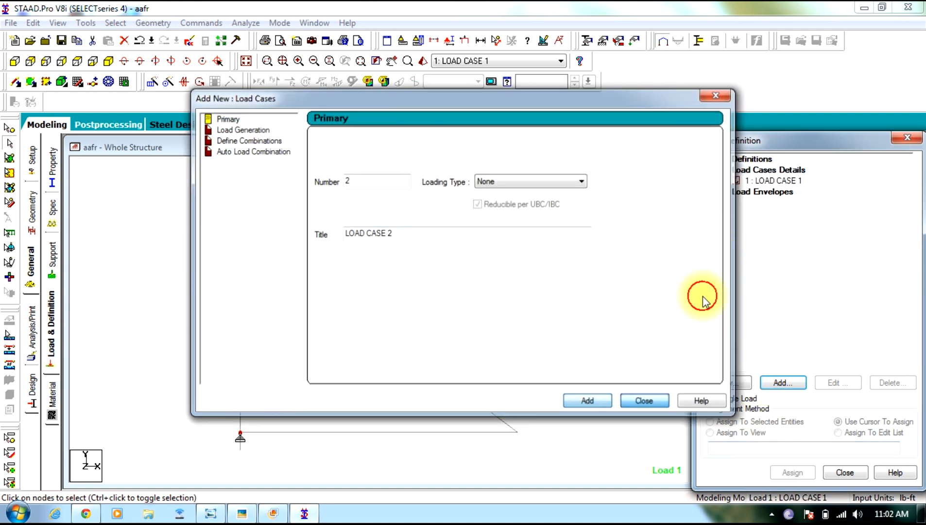
pyautogui.press('Escape')
# Step: Check the loads in the reference picture and add a nodal load with Fy of -2000 lb to load case 1
pyautogui.click(773, 181)
pyautogui.click(783, 382)
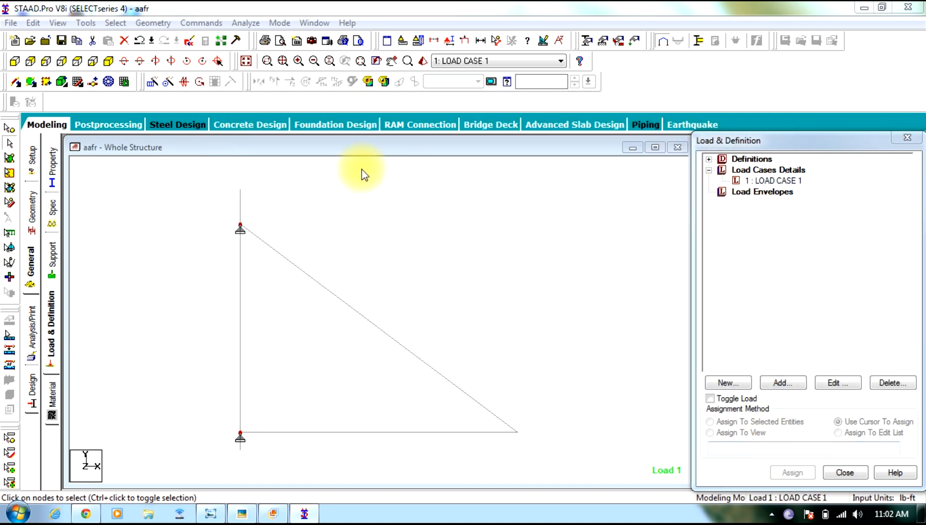
pyautogui.click(170, 79)
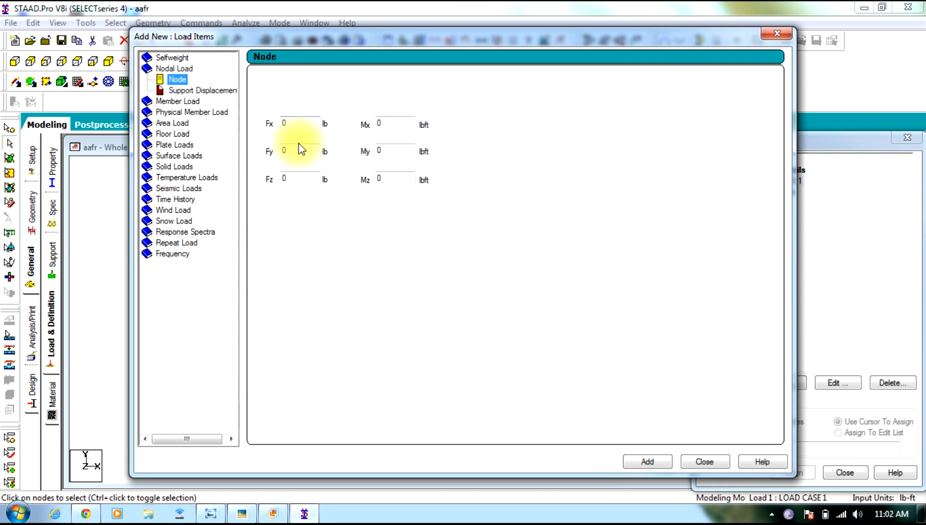
pyautogui.click(213, 516)
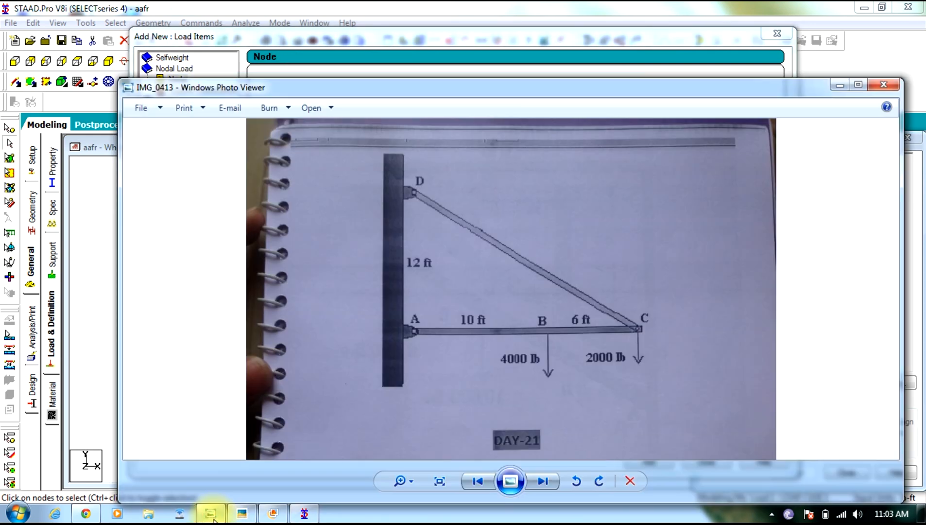
pyautogui.click(213, 516)
pyautogui.doubleClick(297, 154)
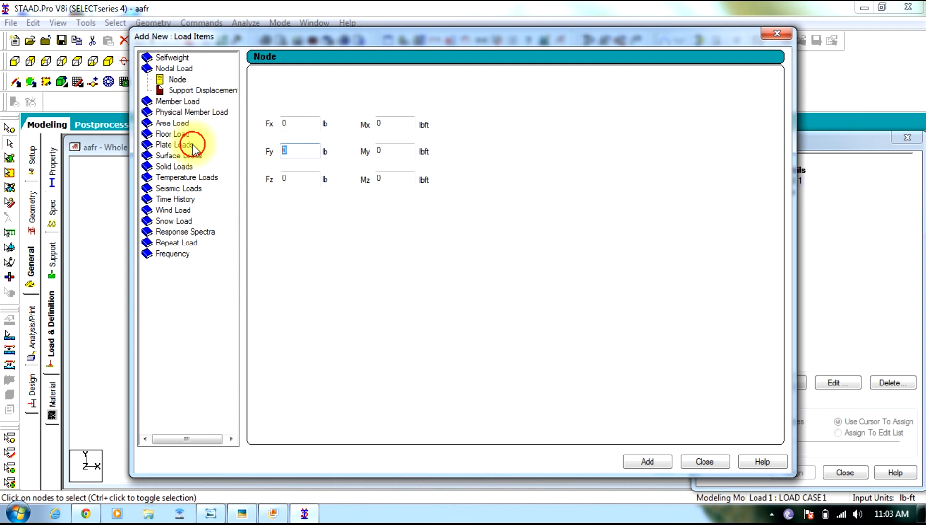
pyautogui.write('-2000')
pyautogui.click(642, 462)
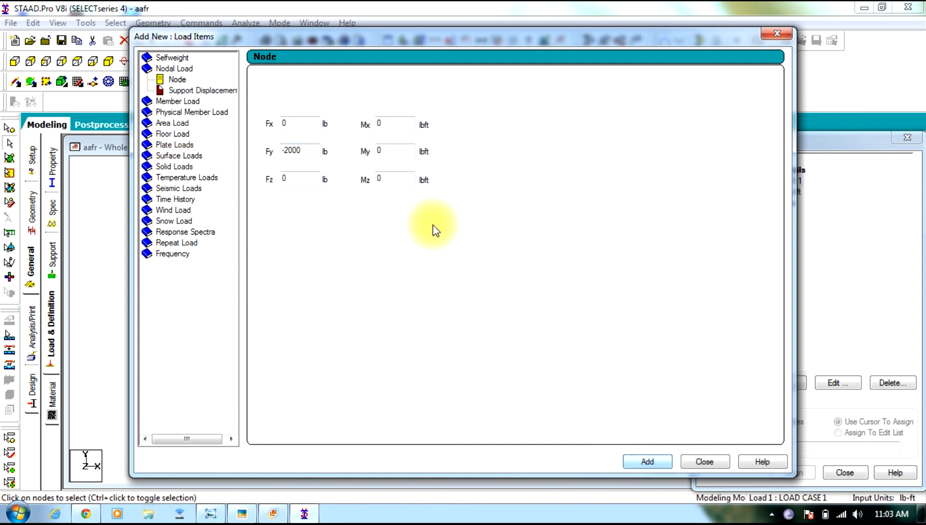
# Step: Add a second nodal load with Fy of -4000 lb to load case 1 and close the load items
pyautogui.doubleClick(296, 151)
pyautogui.press('BackSpace')
pyautogui.write('-4000')
pyautogui.click(654, 463)
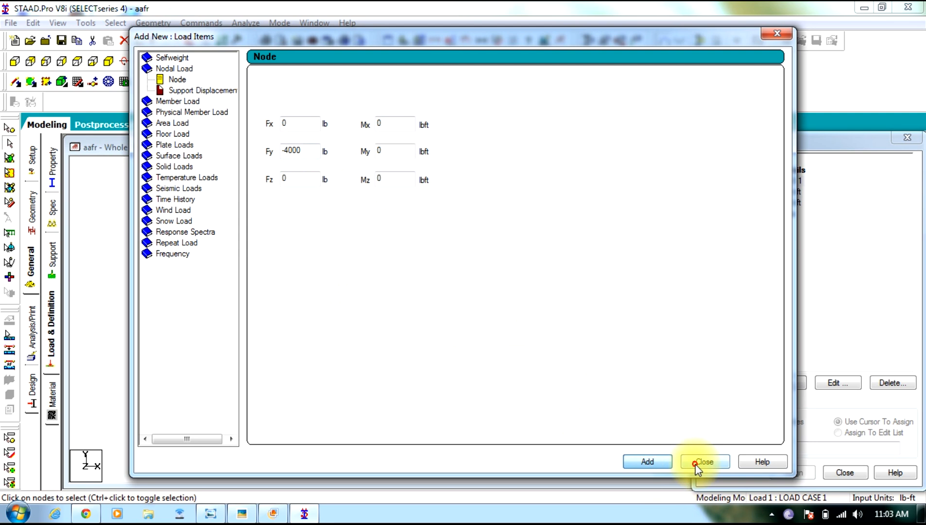
pyautogui.click(696, 462)
# Step: Select the FY -2000 lb load for assignment and check its node in the reference picture
pyautogui.click(766, 191)
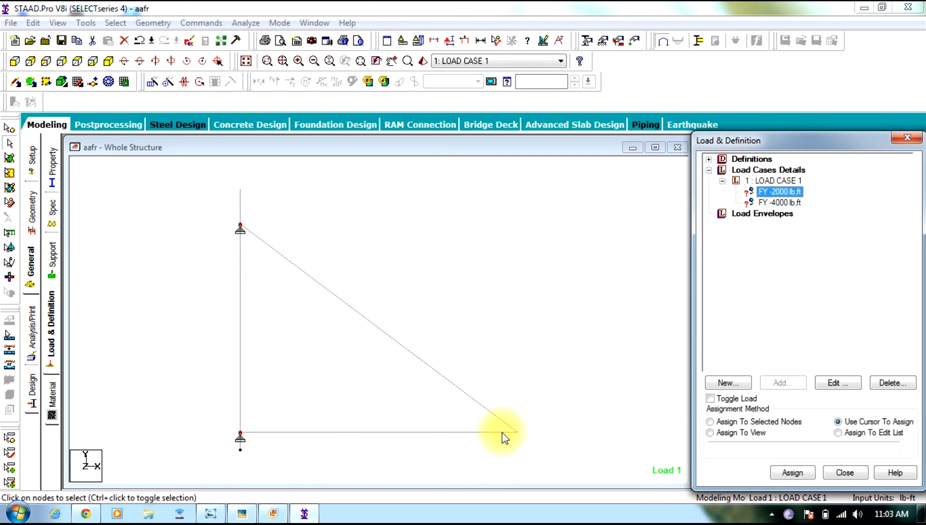
pyautogui.click(208, 512)
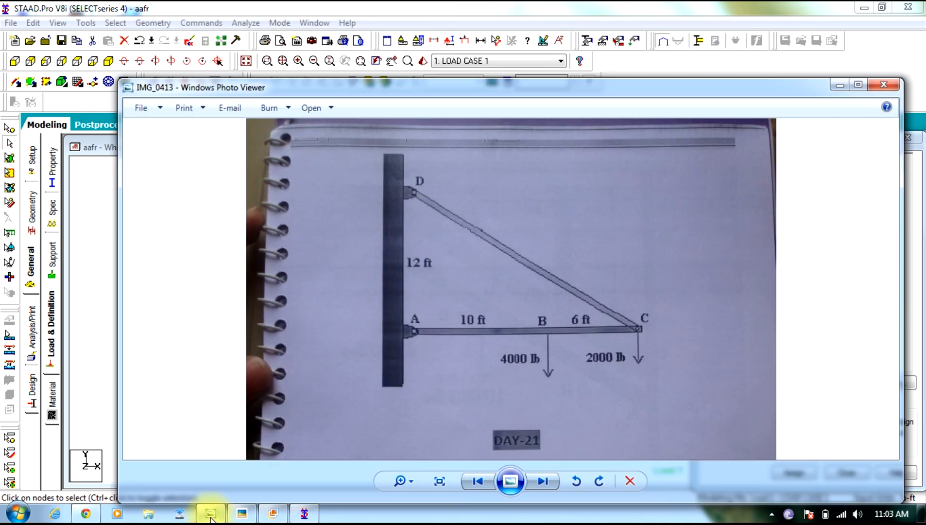
# Step: Assign the FY -2000 lb nodal load to the node where the diagonal and horizontal members meet
pyautogui.click(208, 513)
pyautogui.click(9, 128)
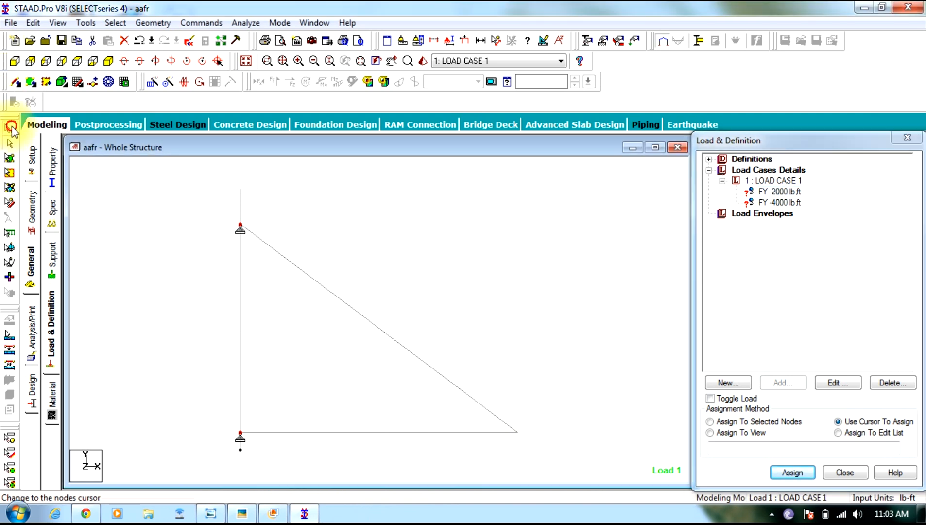
pyautogui.click(766, 421)
pyautogui.click(793, 472)
pyautogui.click(822, 346)
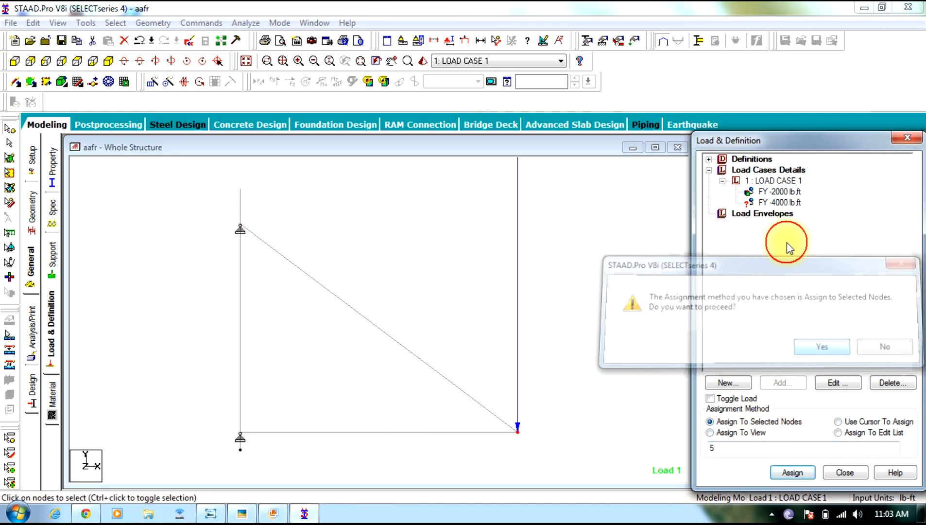
# Step: Assign the FY -4000 lb nodal load to the intermediate node of the horizontal member and reduce the displayed load scale
pyautogui.click(423, 454)
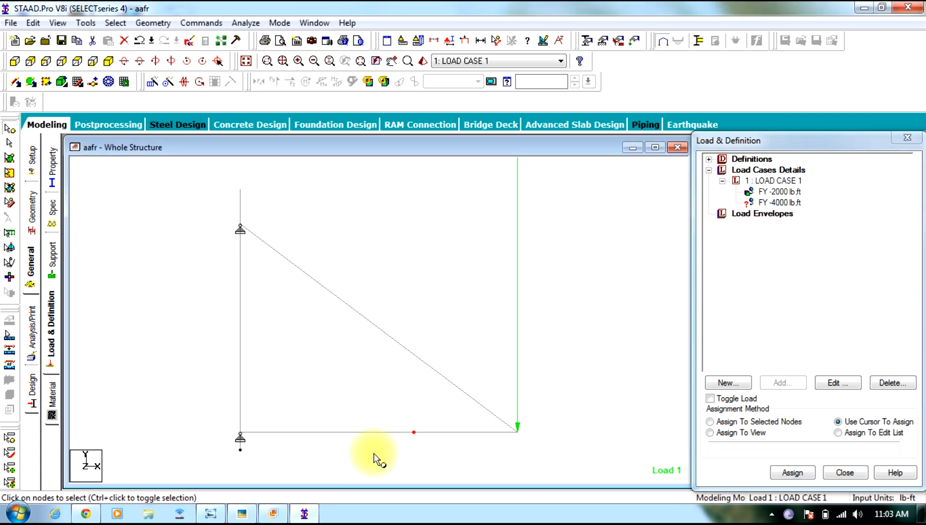
pyautogui.click(794, 472)
pyautogui.click(751, 422)
pyautogui.click(794, 472)
pyautogui.click(813, 348)
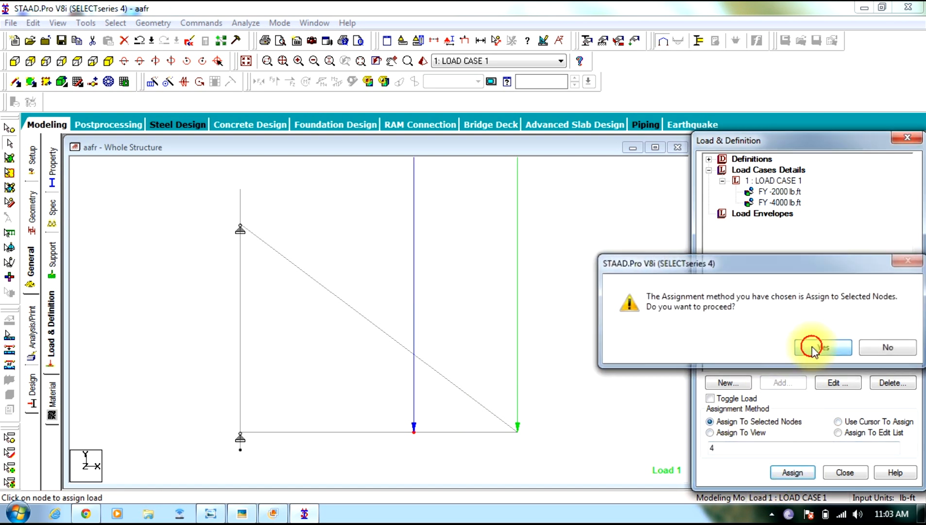
pyautogui.click(465, 42)
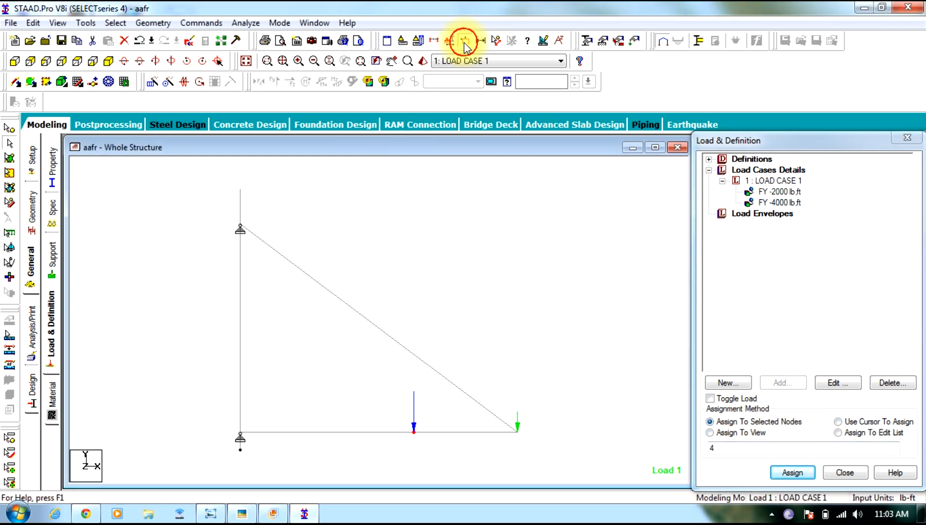
# Step: Set the current steel design code to IS800
pyautogui.click(29, 388)
pyautogui.click(834, 160)
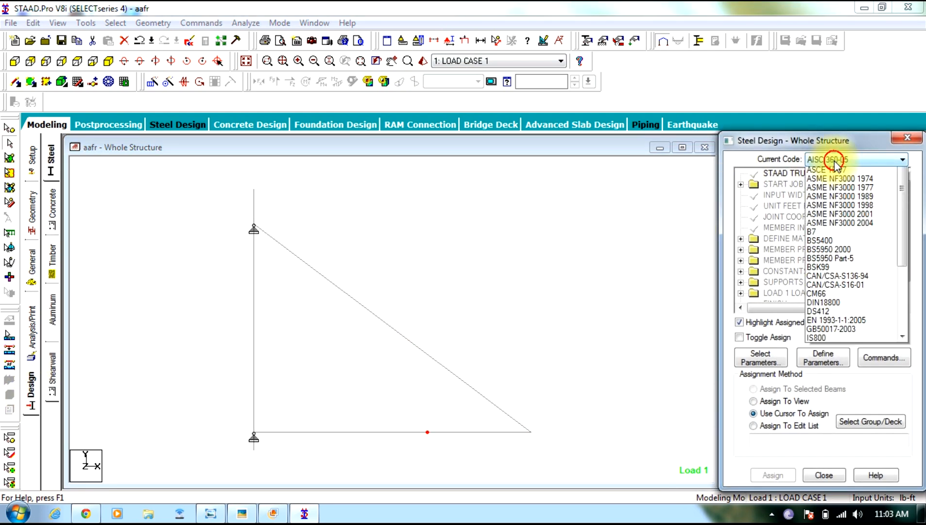
pyautogui.click(830, 429)
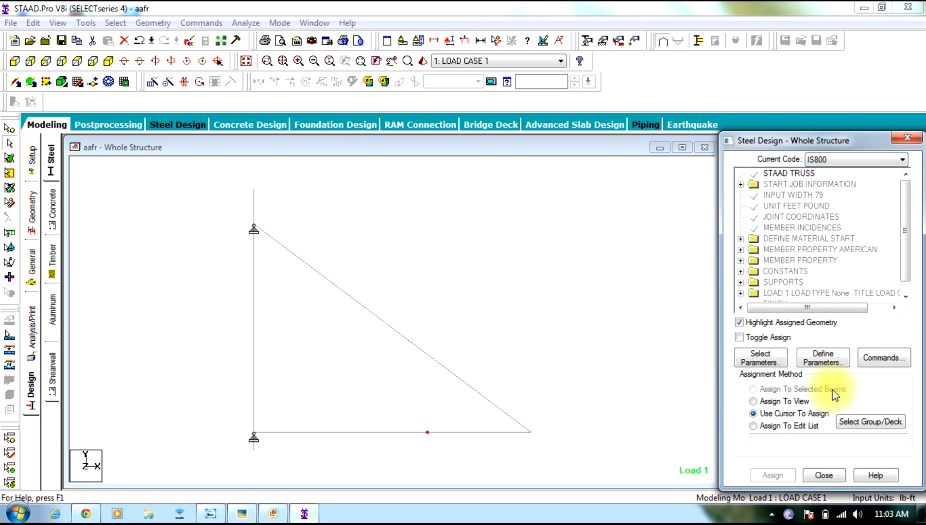
# Step: Add the CHECK CODE and TAKE OFF commands to the steel design
pyautogui.click(868, 358)
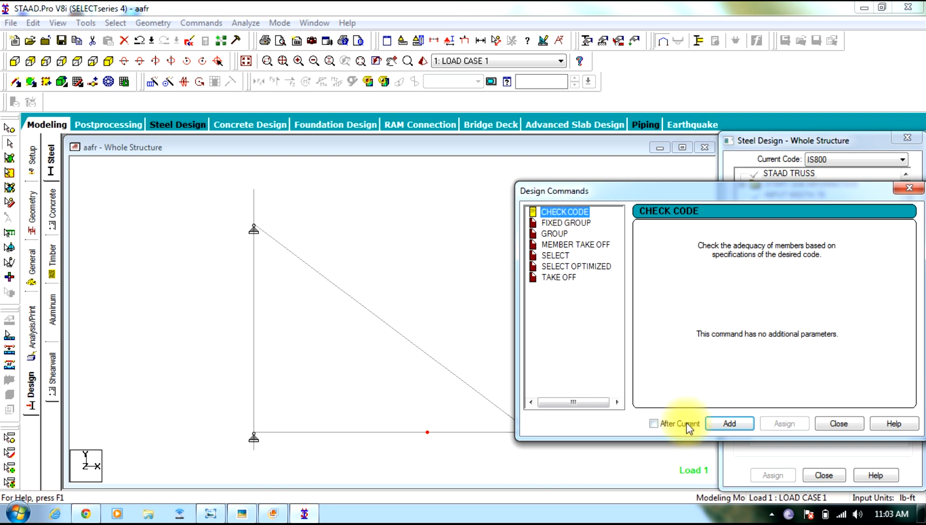
pyautogui.click(736, 425)
pyautogui.click(559, 277)
pyautogui.click(732, 424)
pyautogui.click(838, 423)
# Step: Assign the CHECK CODE command to all the truss members as selected beams
pyautogui.moveTo(907, 207); pyautogui.dragTo(904, 283)
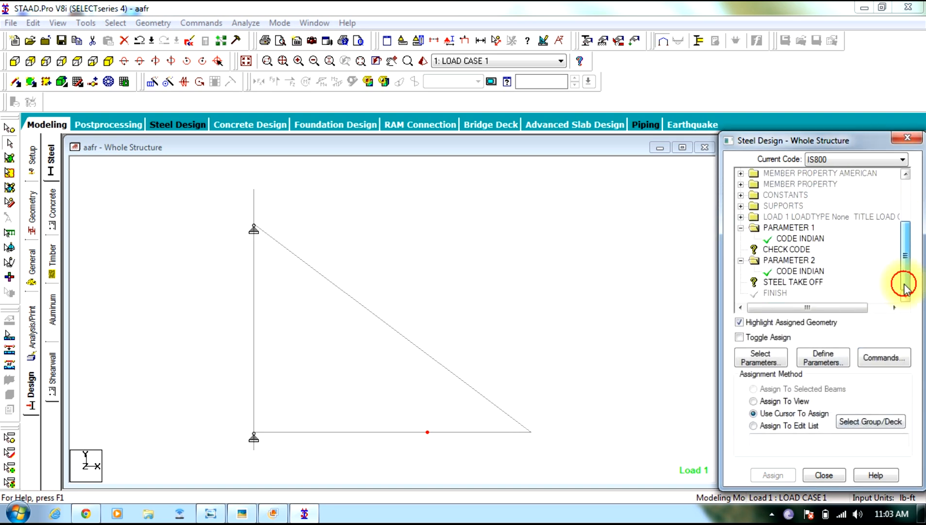
pyautogui.click(783, 249)
pyautogui.moveTo(614, 171); pyautogui.dragTo(233, 464)
pyautogui.click(770, 476)
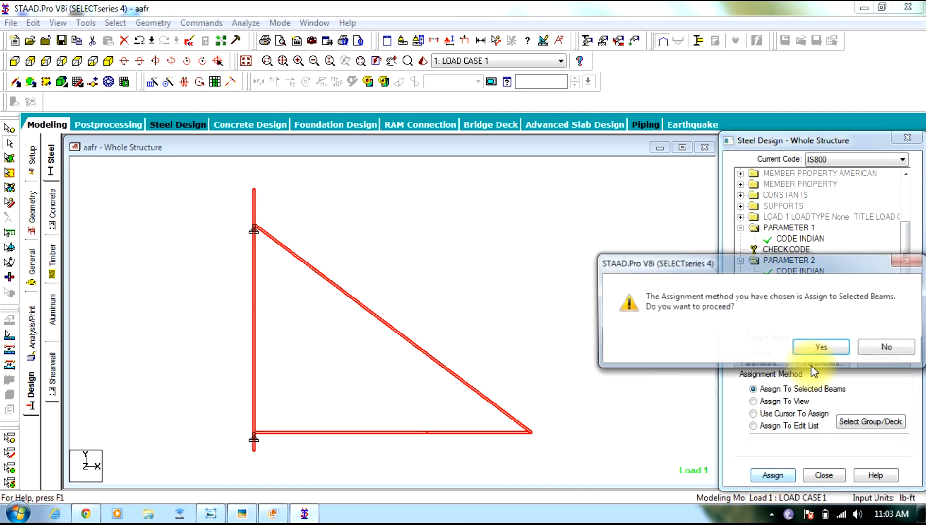
pyautogui.click(822, 345)
# Step: Assign the STEEL TAKE OFF command to all the truss members as selected beams
pyautogui.click(792, 283)
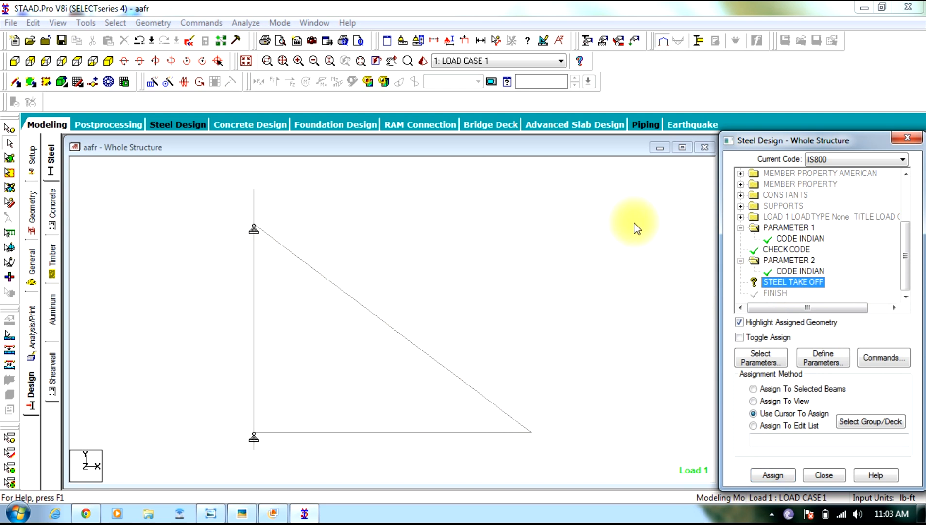
pyautogui.moveTo(623, 178); pyautogui.dragTo(236, 462)
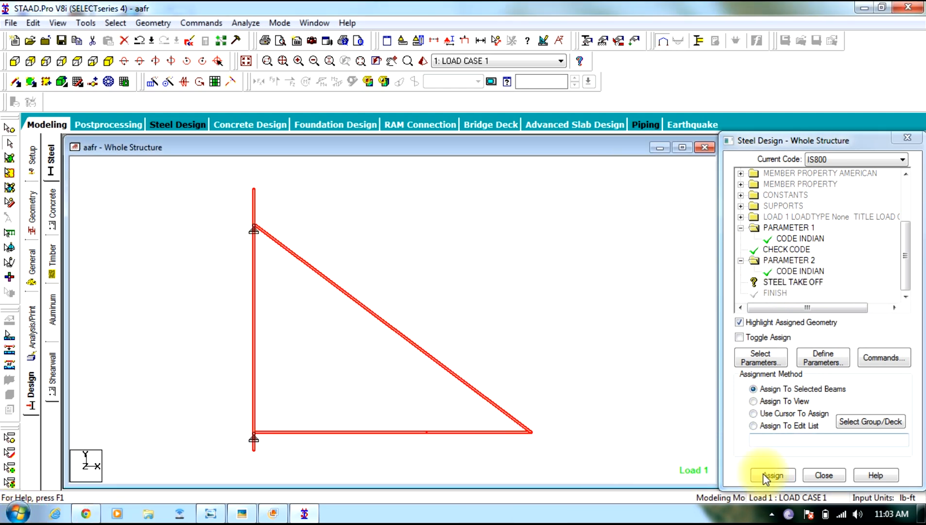
pyautogui.click(772, 475)
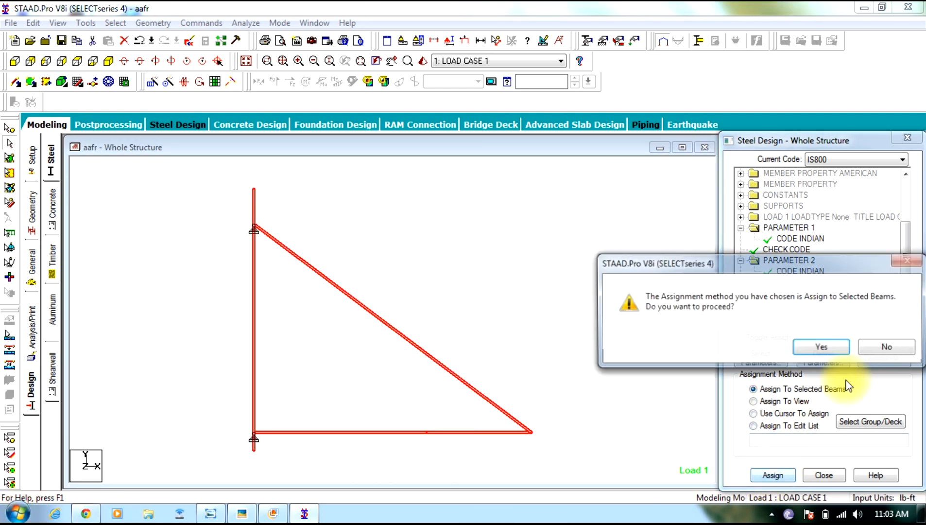
pyautogui.click(767, 346)
pyautogui.click(700, 337)
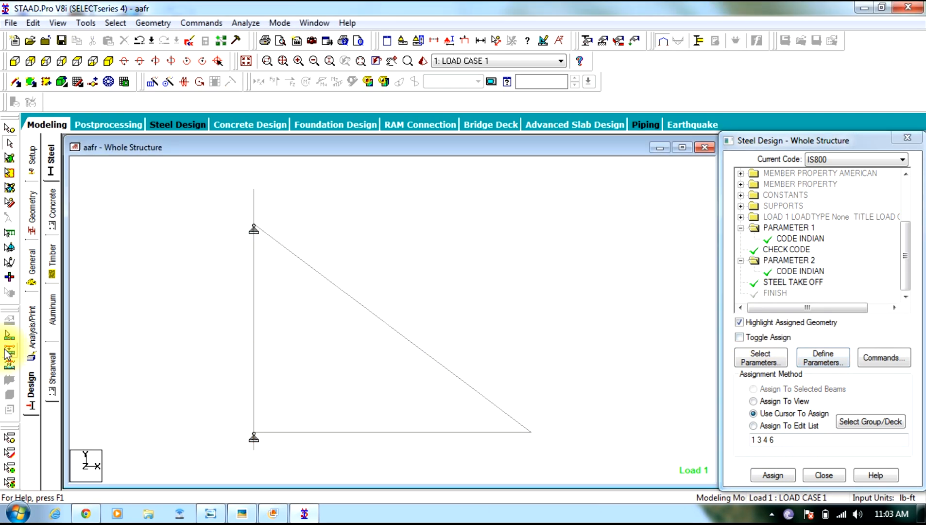
# Step: Add a Perform Analysis command with the No Print option
pyautogui.click(34, 338)
pyautogui.click(419, 403)
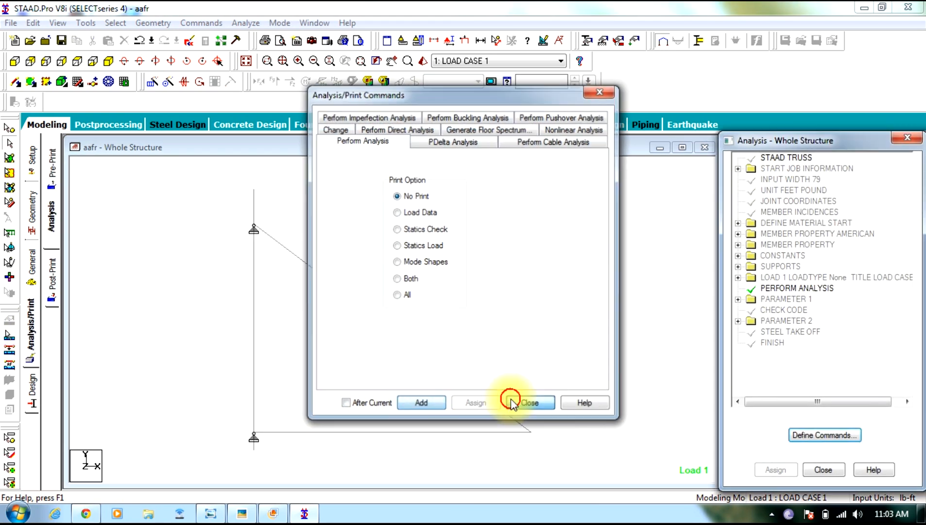
pyautogui.click(509, 399)
# Step: Save the modified structure, run the analysis and stay in modeling mode when it finishes
pyautogui.click(243, 24)
pyautogui.click(272, 35)
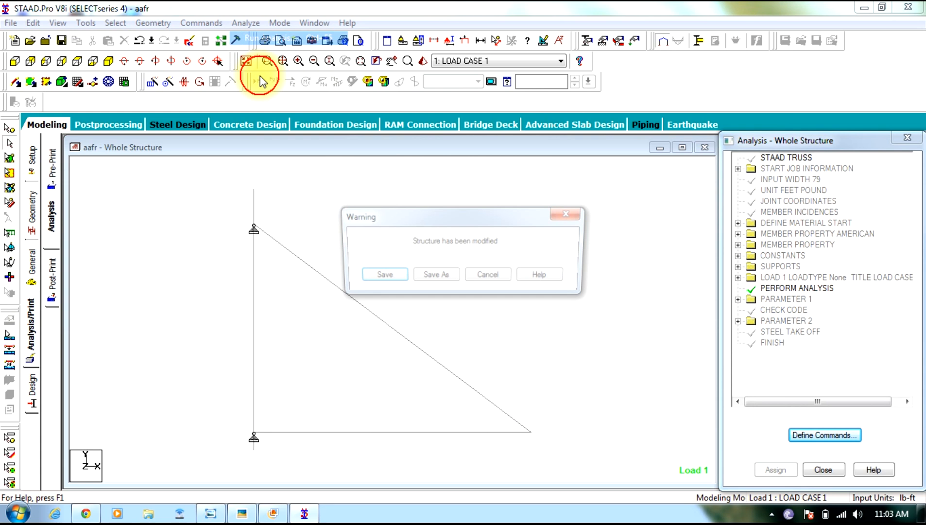
pyautogui.click(396, 278)
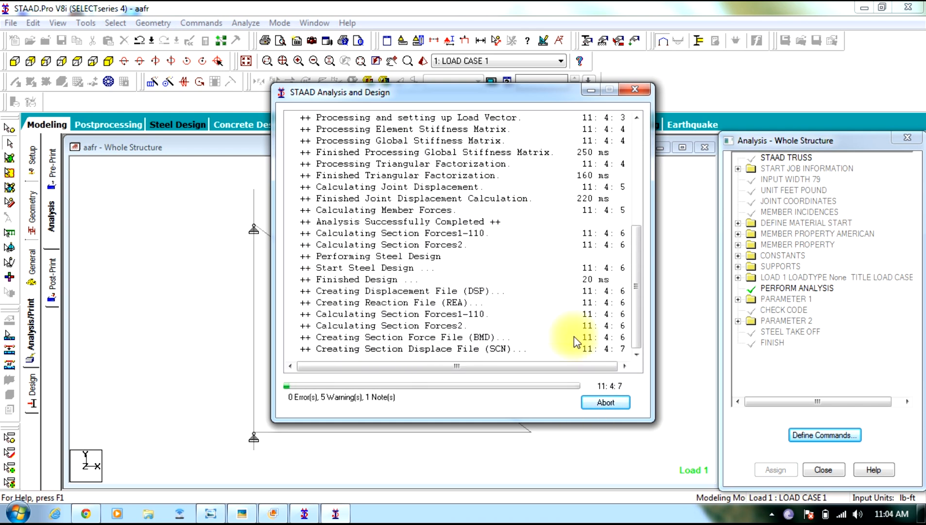
pyautogui.click(606, 403)
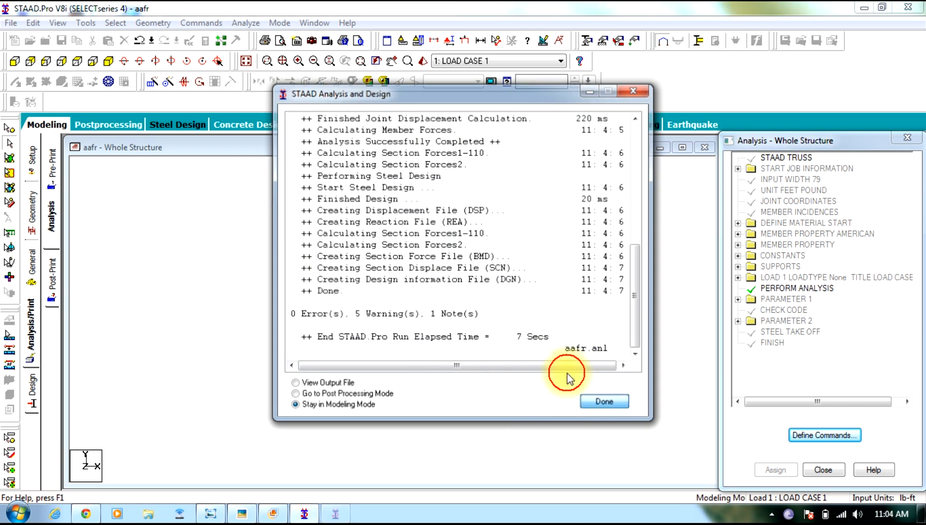
# Step: Check the structure for failed members by selecting all failed beams by specification
pyautogui.click(115, 23)
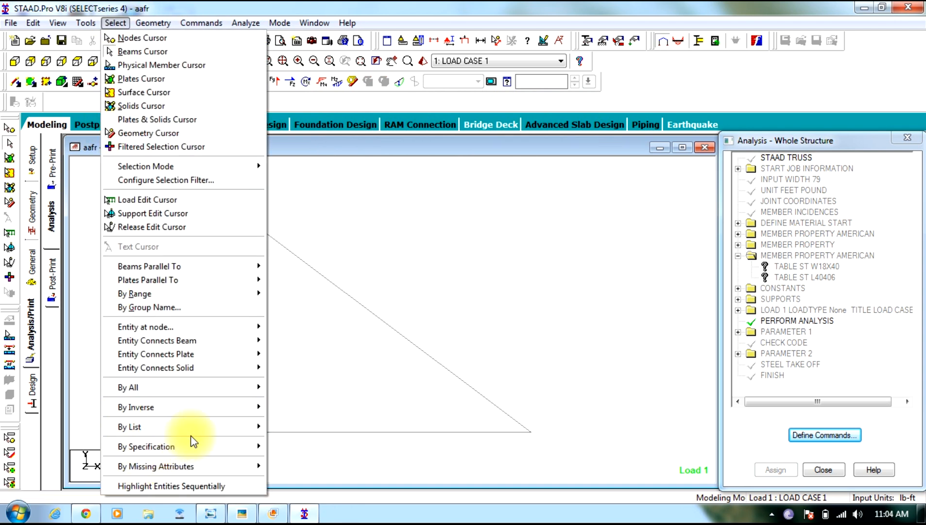
pyautogui.moveTo(234, 448)
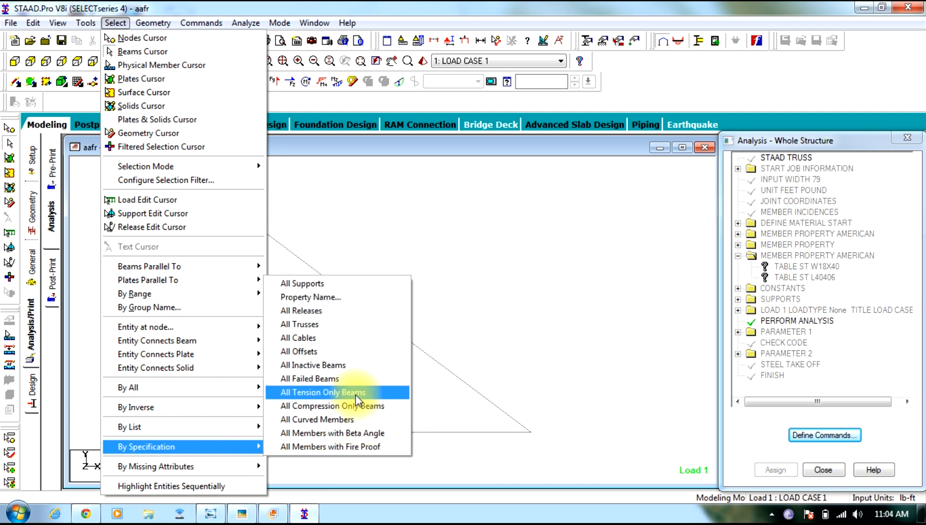
pyautogui.click(342, 378)
pyautogui.click(568, 288)
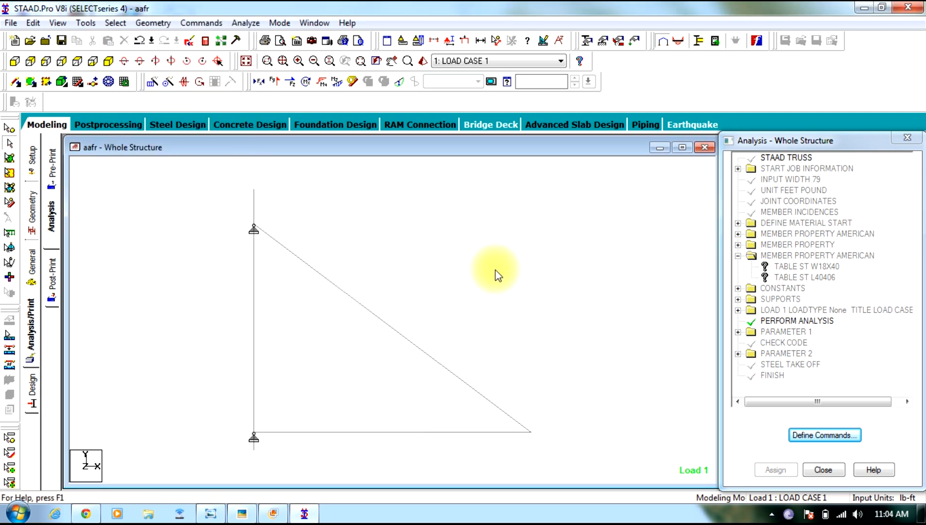
# Step: View the truss displacement for LOAD CASE 1 in postprocessing, then return to modeling
pyautogui.click(112, 125)
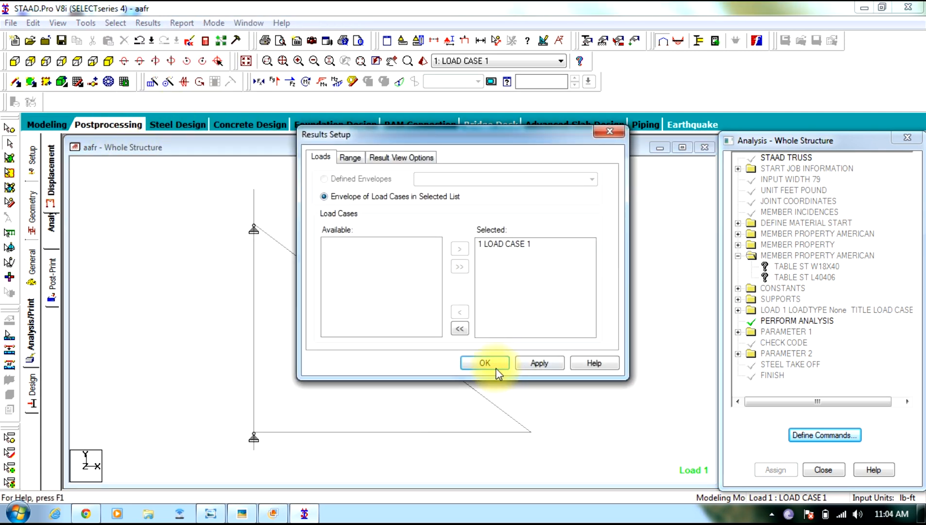
pyautogui.click(485, 363)
pyautogui.click(458, 147)
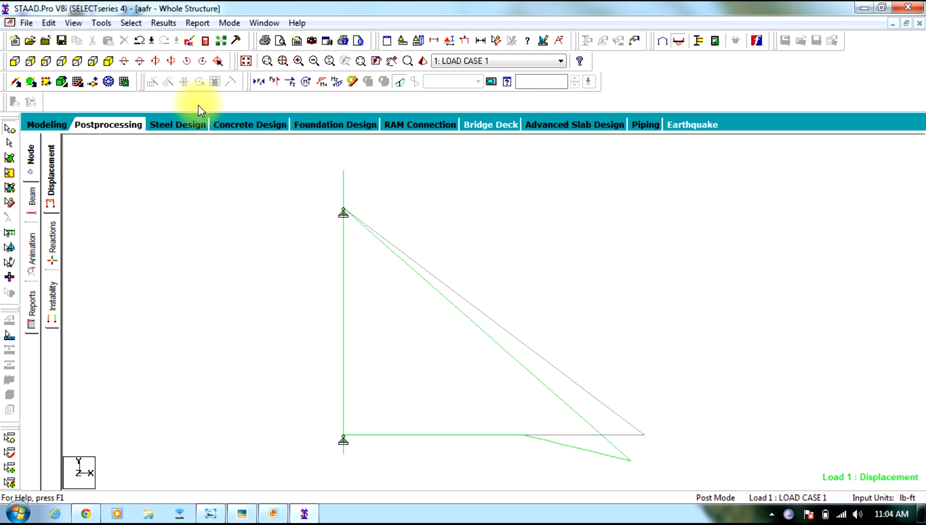
pyautogui.click(63, 126)
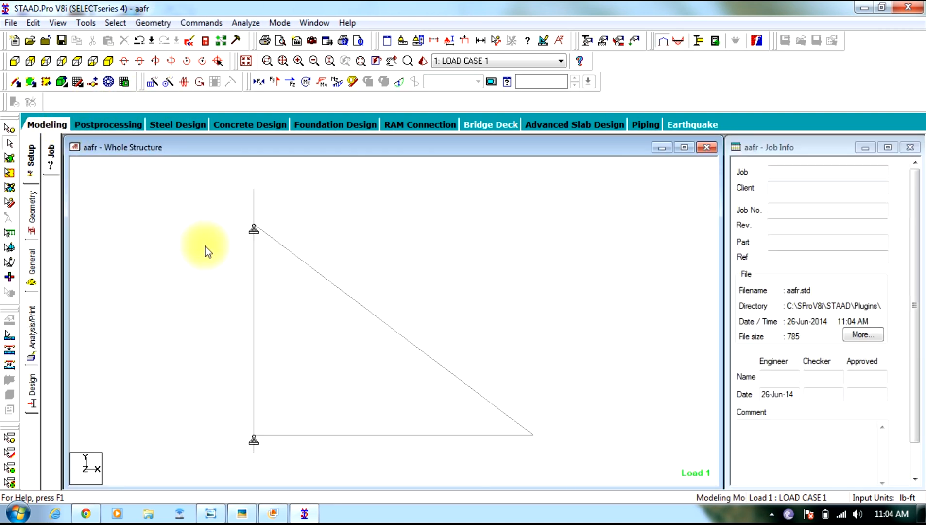
# Step: Examine the next truss problem in the Windows Photo Viewer image for its member lengths, angle, supports and loads
pyautogui.click(210, 514)
pyautogui.scroll(-3, 428, 301)
pyautogui.scroll(3, 508, 410)
pyautogui.scroll(1, 508, 409)
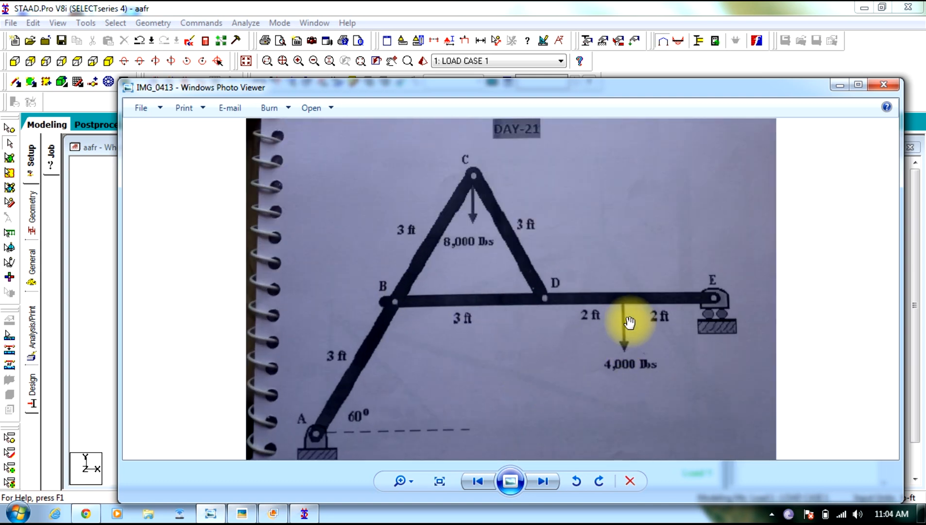
pyautogui.moveTo(627, 307); pyautogui.dragTo(624, 282)
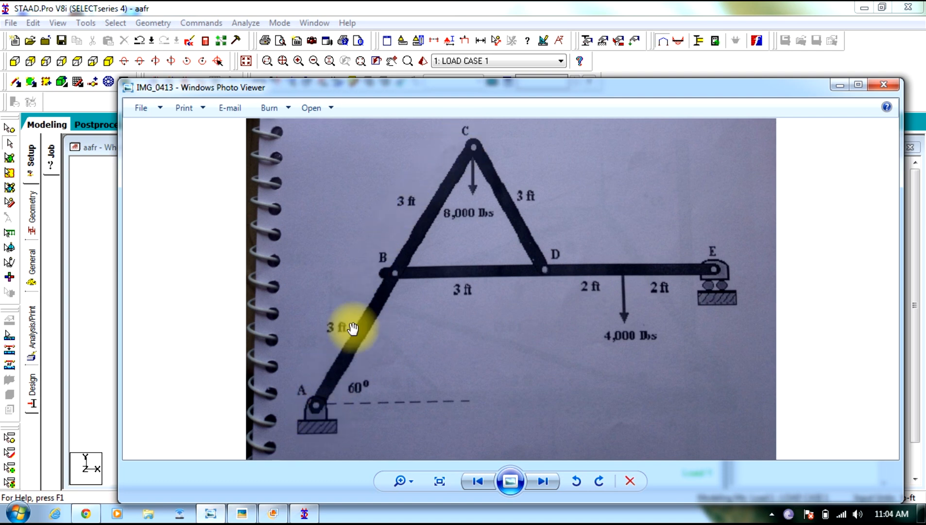
pyautogui.click(839, 85)
# Step: Create a new Truss structure file named admk with foot length units and pound force units
pyautogui.click(11, 23)
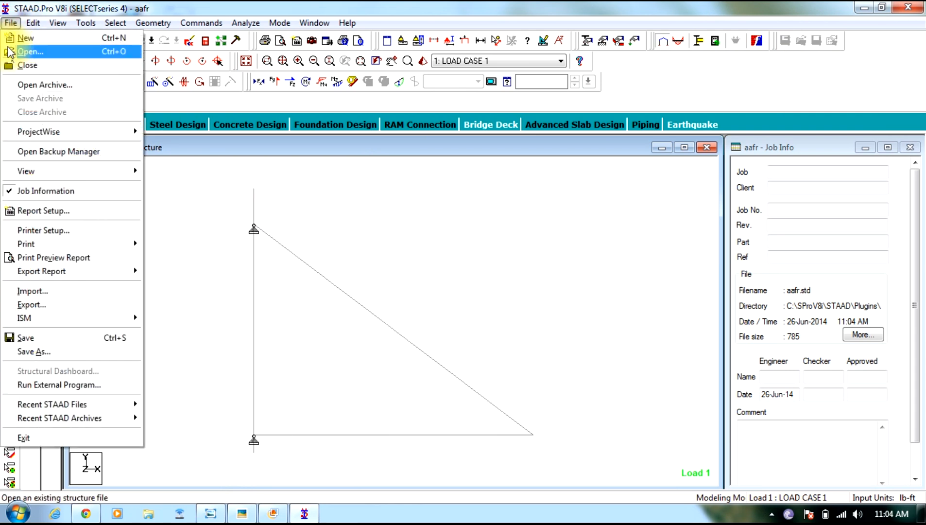
pyautogui.click(28, 38)
pyautogui.click(335, 183)
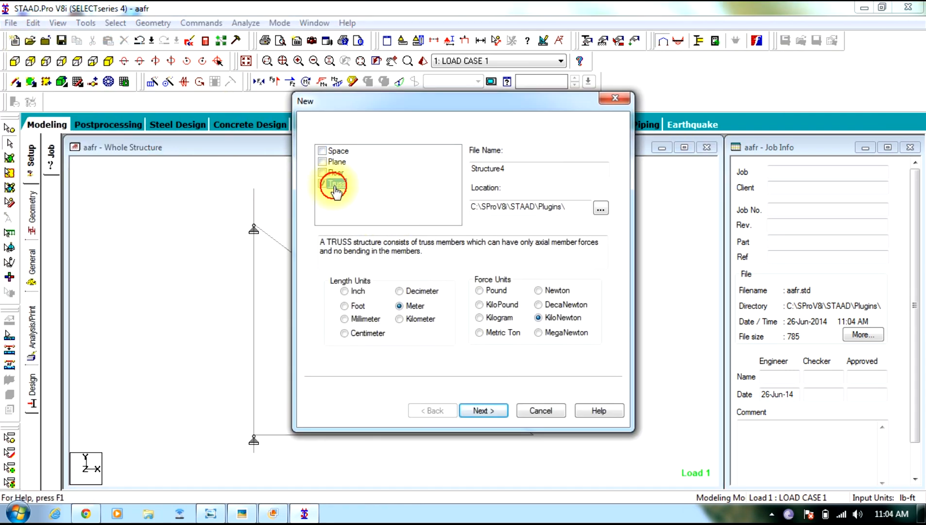
pyautogui.doubleClick(547, 166)
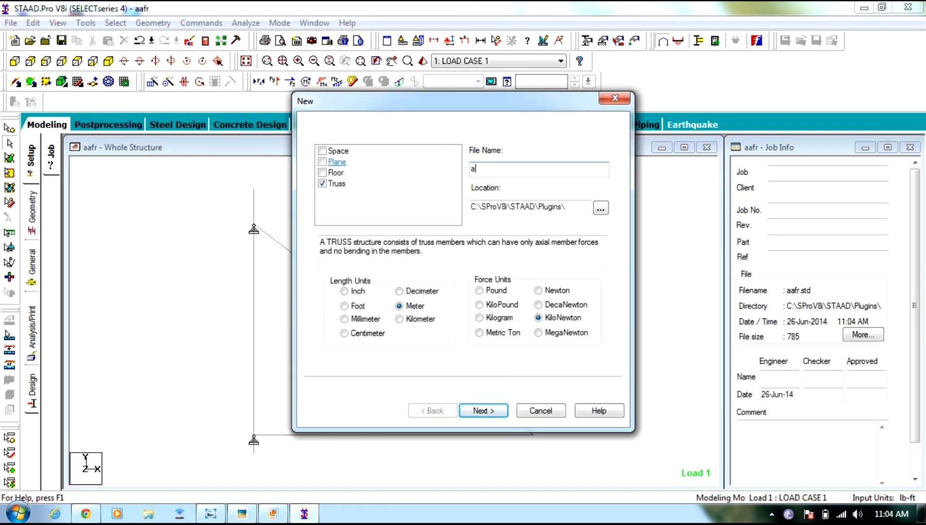
pyautogui.click(357, 306)
pyautogui.click(480, 290)
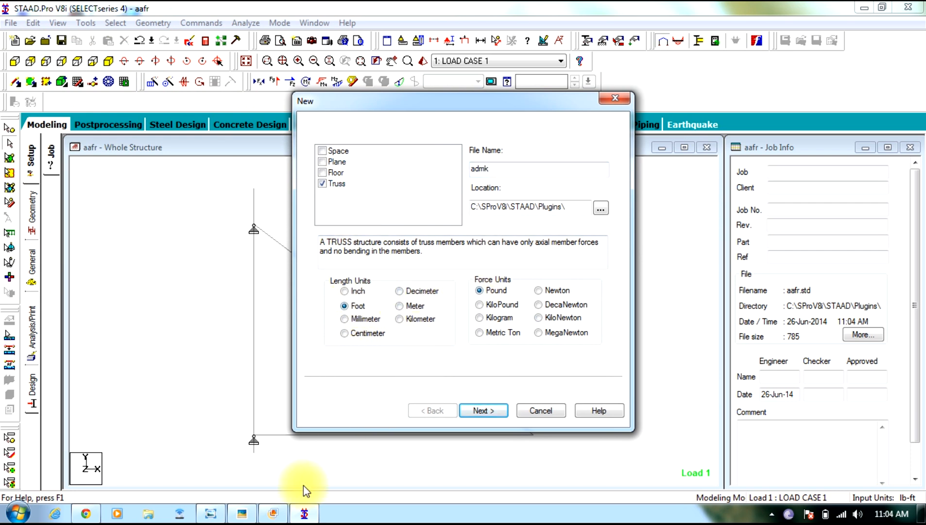
pyautogui.click(215, 517)
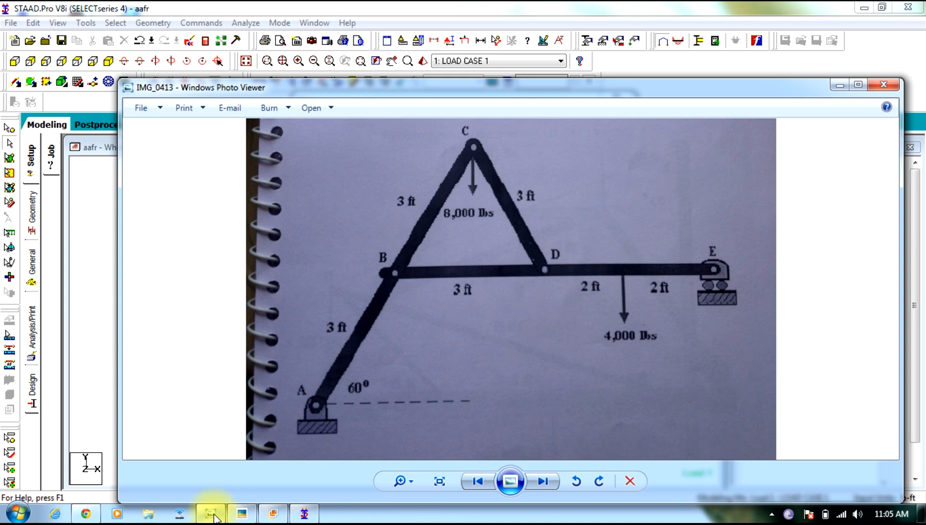
pyautogui.click(214, 517)
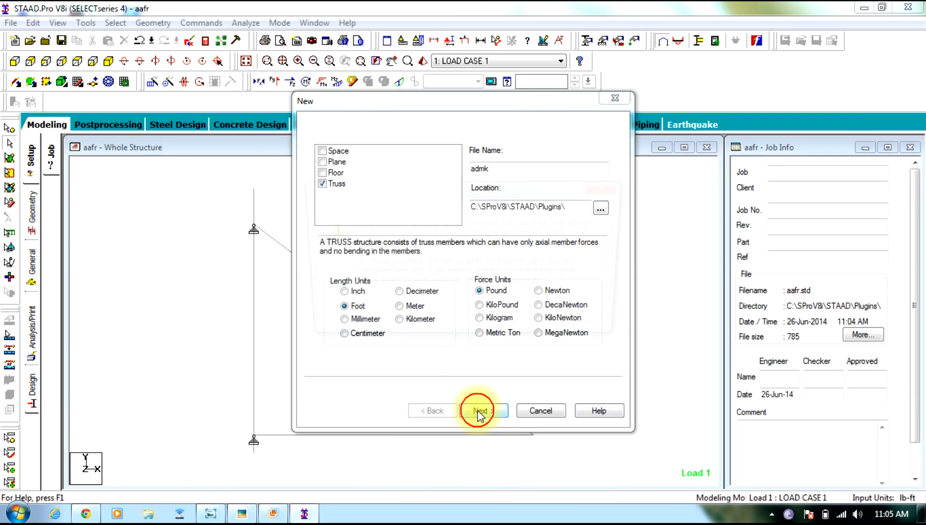
pyautogui.click(481, 411)
pyautogui.click(564, 321)
pyautogui.click(484, 411)
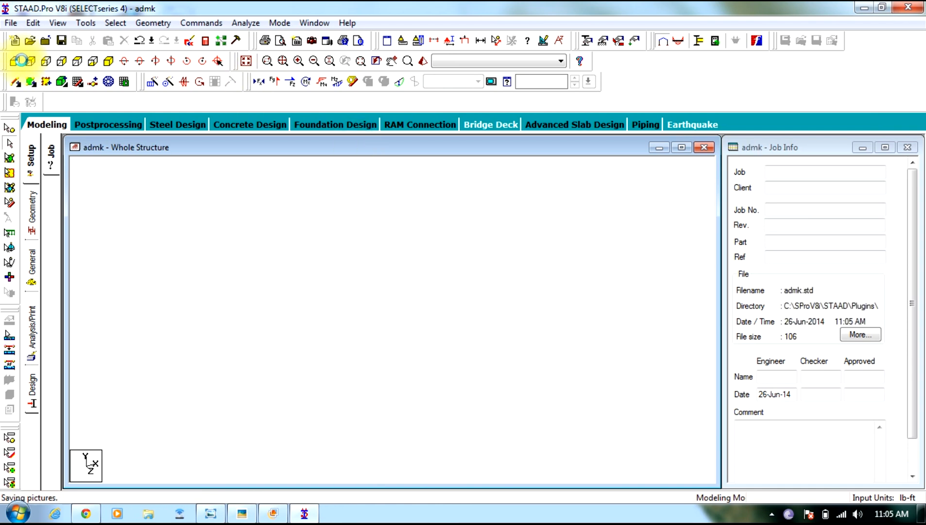
# Step: Check the reference photo in Windows Photo Viewer for the dimensions needed to set up the new truss grid
pyautogui.click(210, 513)
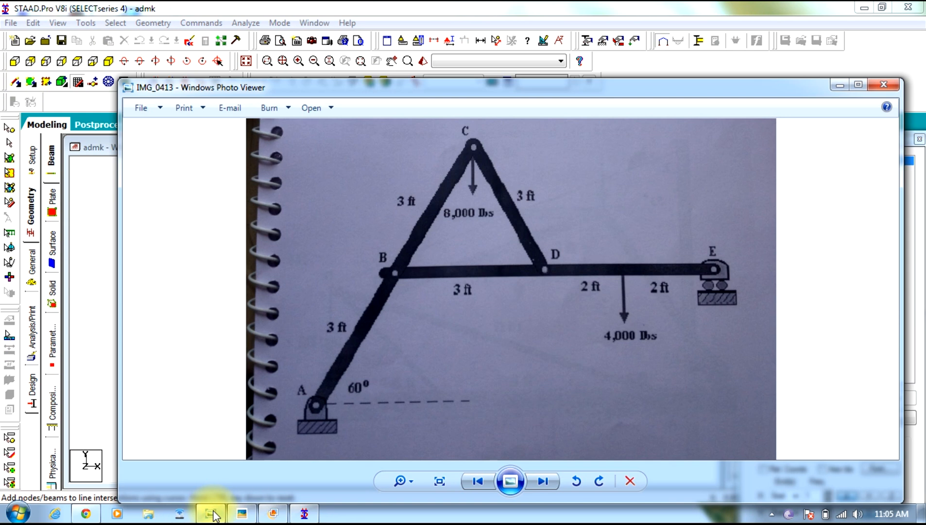
pyautogui.click(213, 514)
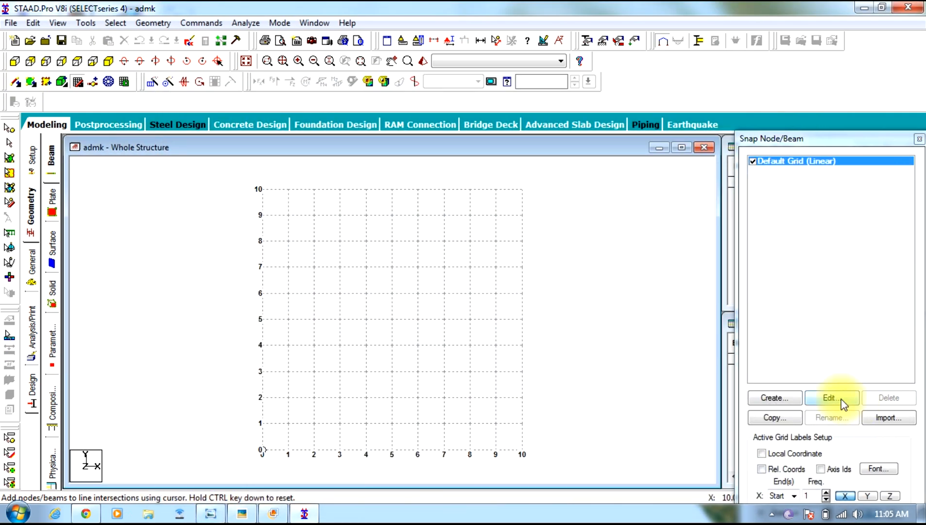
# Step: Set the default linear grid's X skew to 60 degrees, and redisplay the snap grid for adding beams
pyautogui.click(840, 399)
pyautogui.click(694, 359)
pyautogui.click(602, 366)
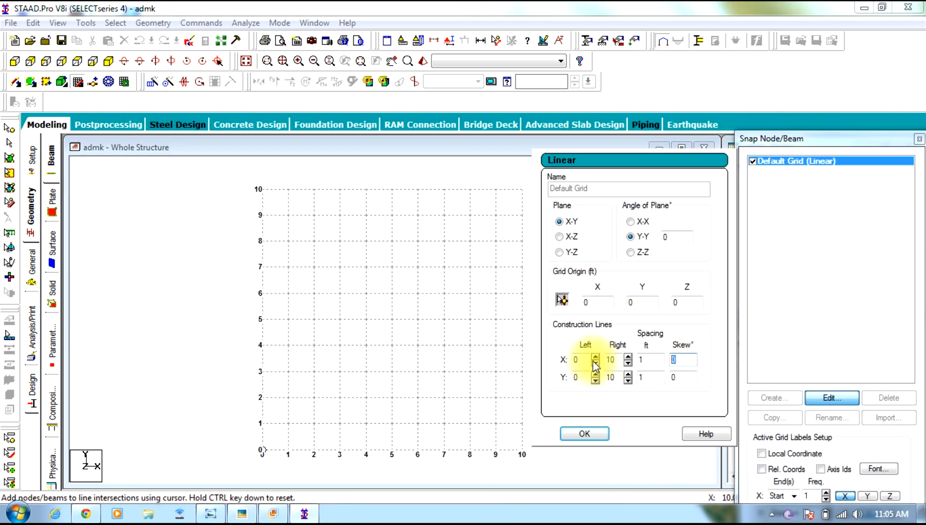
pyautogui.click(589, 432)
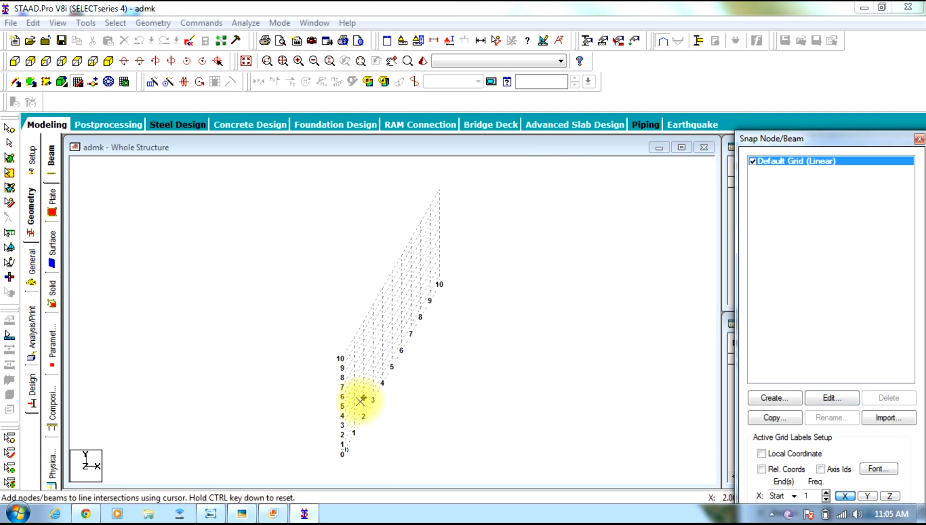
pyautogui.press('Escape')
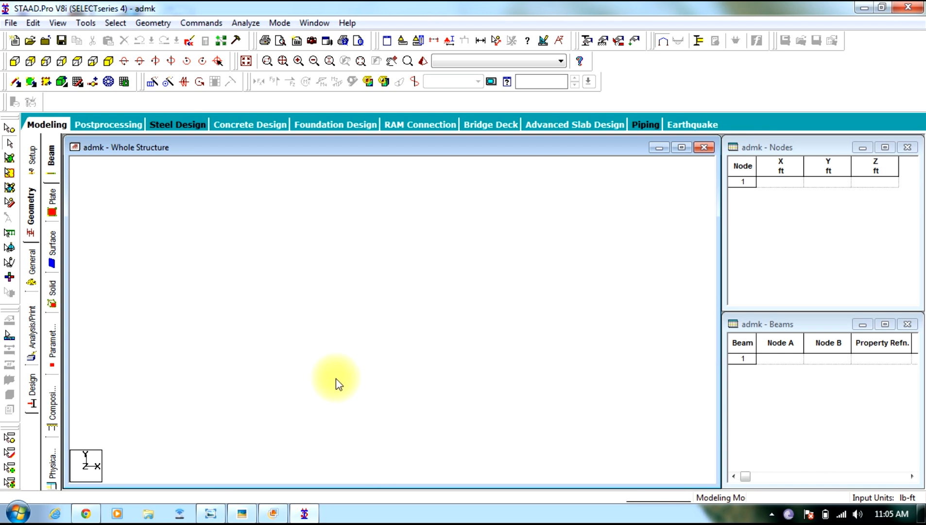
pyautogui.click(77, 81)
pyautogui.scroll(5, 354, 416)
pyautogui.moveTo(353, 416); pyautogui.dragTo(412, 243, button='middle')
pyautogui.scroll(4, 338, 412)
pyautogui.scroll(1, 342, 407)
pyautogui.moveTo(344, 401); pyautogui.dragTo(368, 323, button='middle')
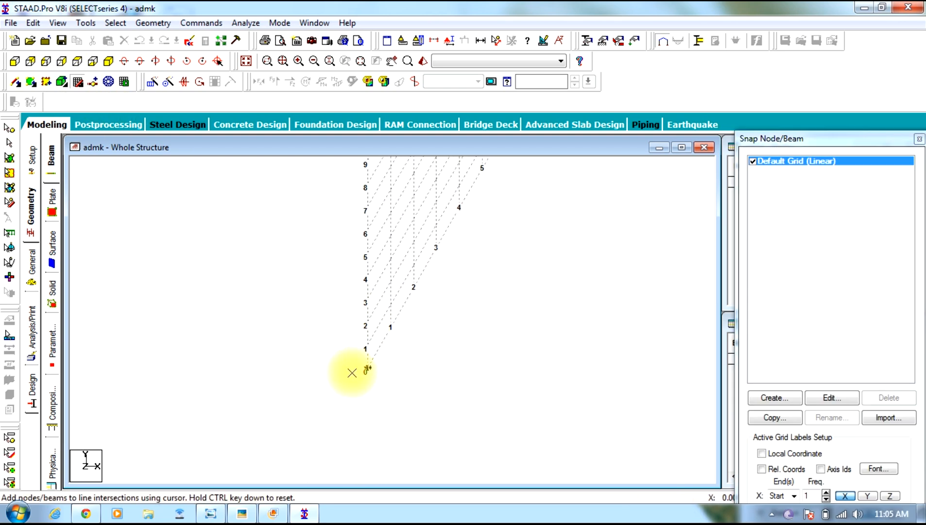
# Step: Check the reference photo in Windows Photo Viewer for inclined member ABC, then return to STAAD.Pro
pyautogui.click(211, 514)
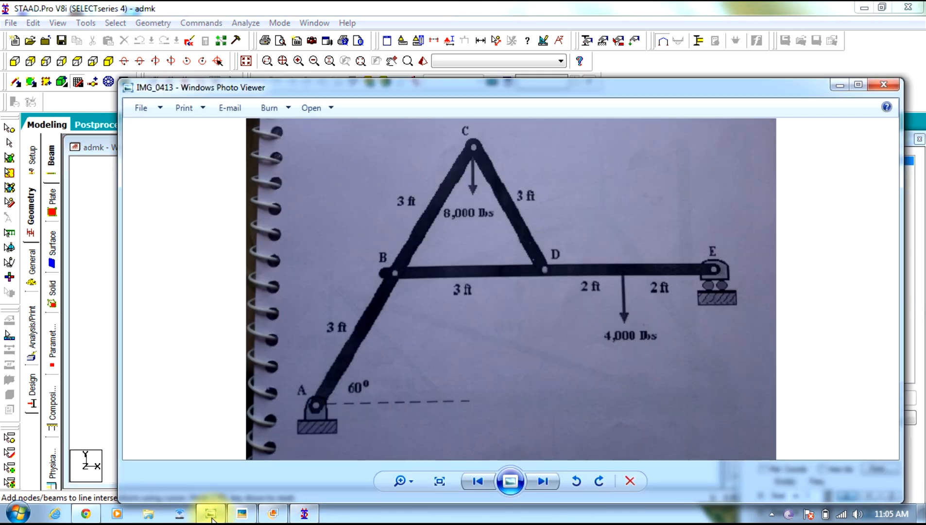
pyautogui.click(212, 517)
pyautogui.click(212, 516)
pyautogui.click(212, 516)
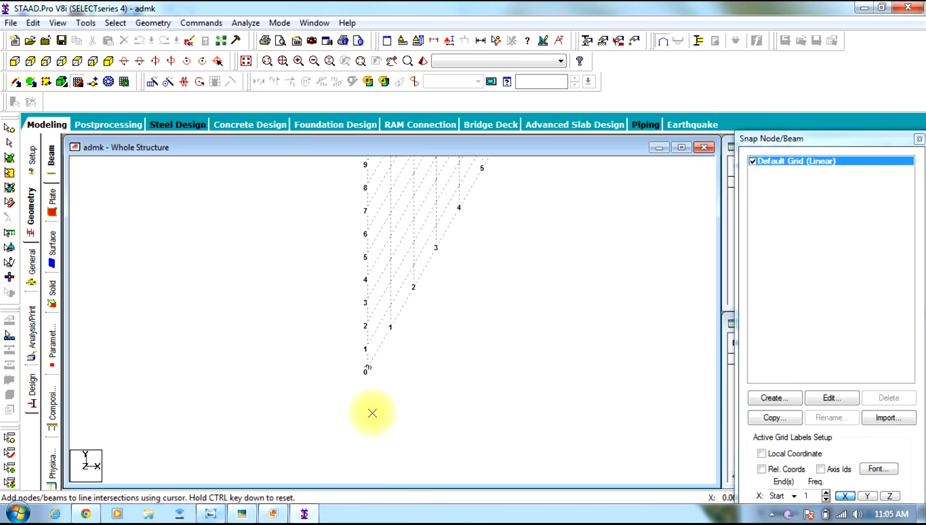
# Step: Add two collinear beams along the slanted grid axis, from the origin to mark 3 and on to mark 6
pyautogui.click(367, 368)
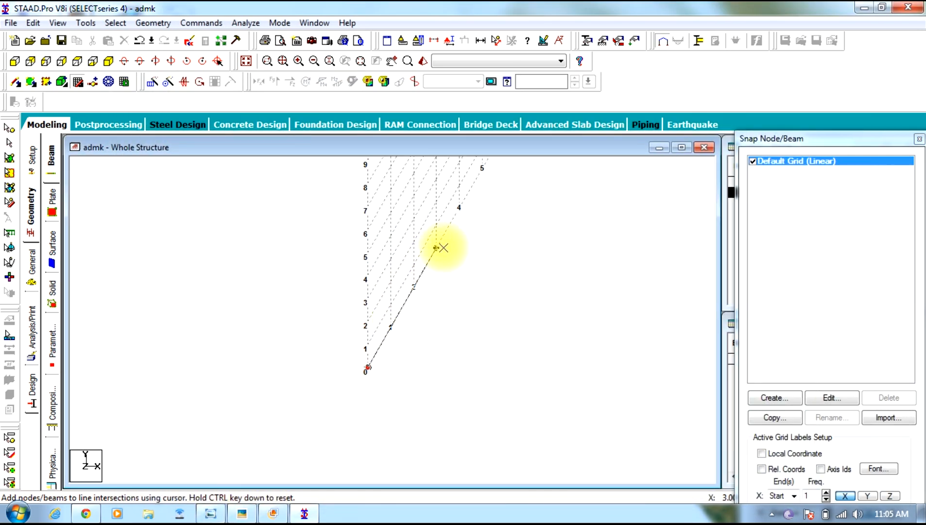
pyautogui.moveTo(438, 331); pyautogui.dragTo(327, 443, button='middle')
pyautogui.moveTo(233, 520); pyautogui.dragTo(270, 420, button='middle')
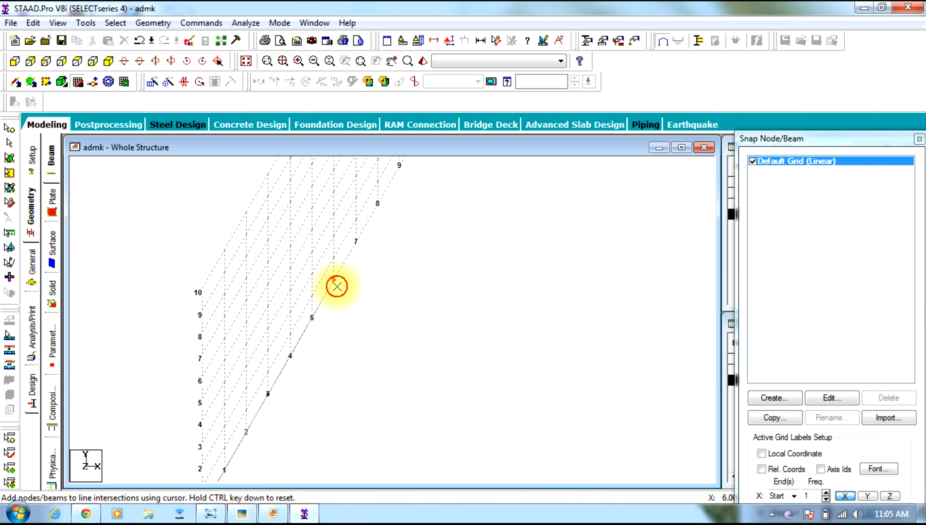
pyautogui.press('Escape')
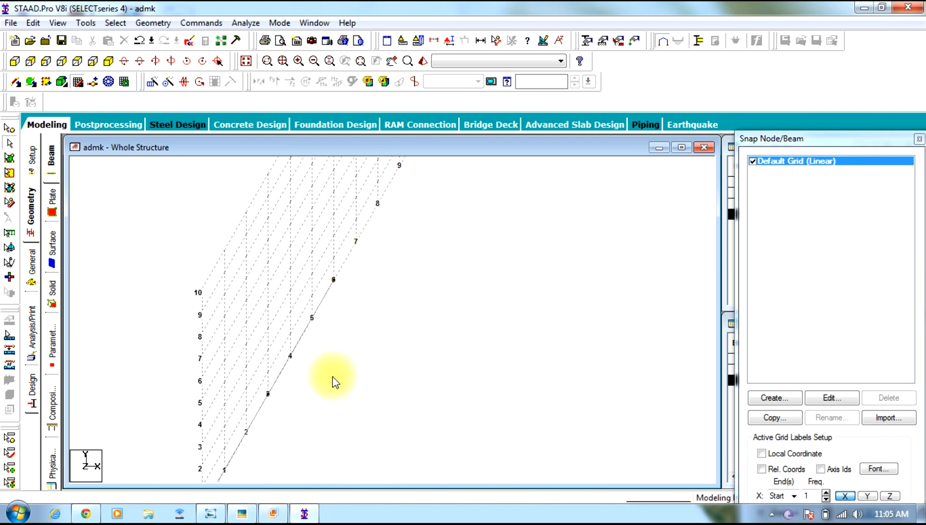
# Step: Reset the default grid's X skew to 0 degrees while the two inclined beams are in place
pyautogui.click(827, 398)
pyautogui.doubleClick(697, 359)
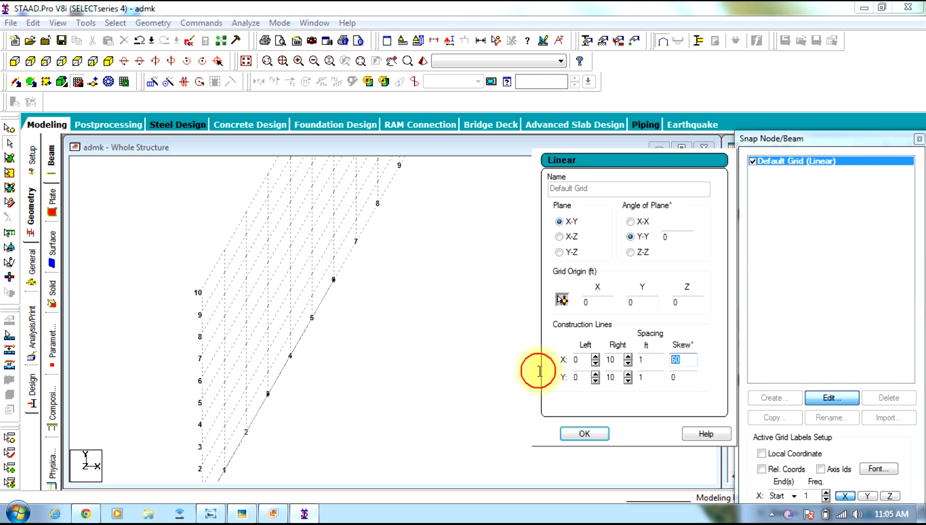
pyautogui.write('0')
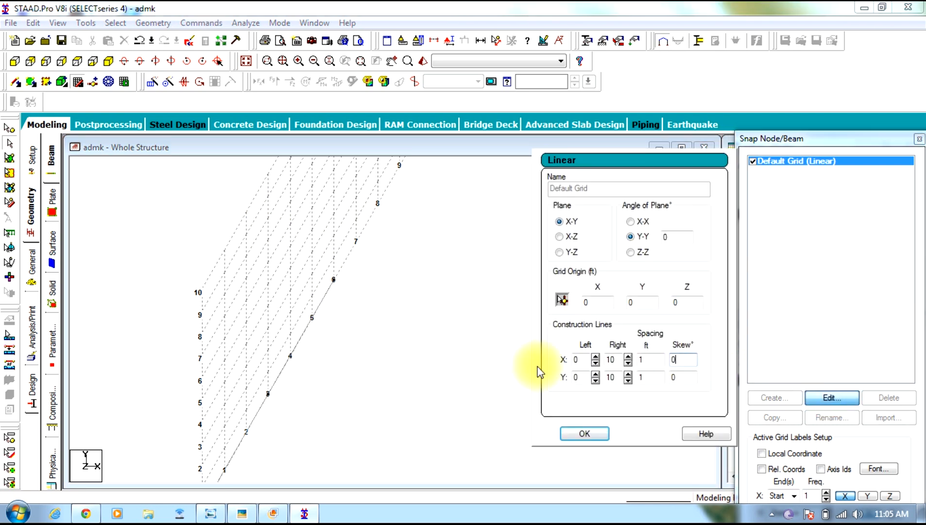
pyautogui.click(601, 432)
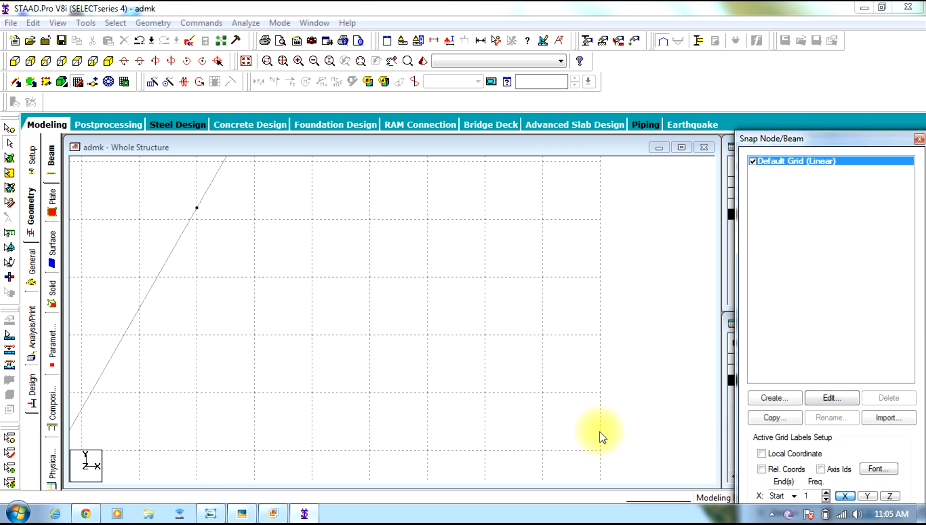
pyautogui.click(633, 366)
pyautogui.scroll(-6, 628, 365)
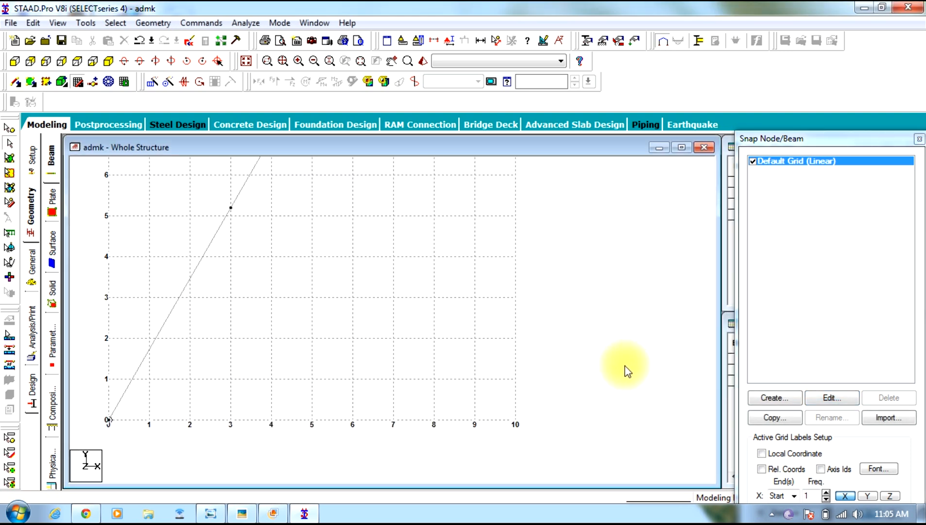
pyautogui.moveTo(622, 365); pyautogui.dragTo(623, 366, button='middle')
pyautogui.scroll(-4, 630, 386)
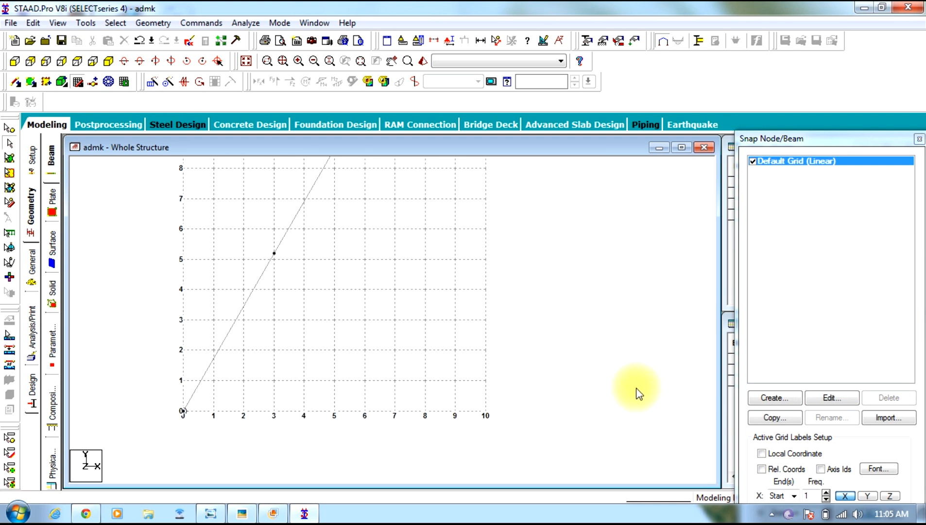
# Step: Display the length dimensions of the two inclined beams in the view
pyautogui.rightClick(551, 343)
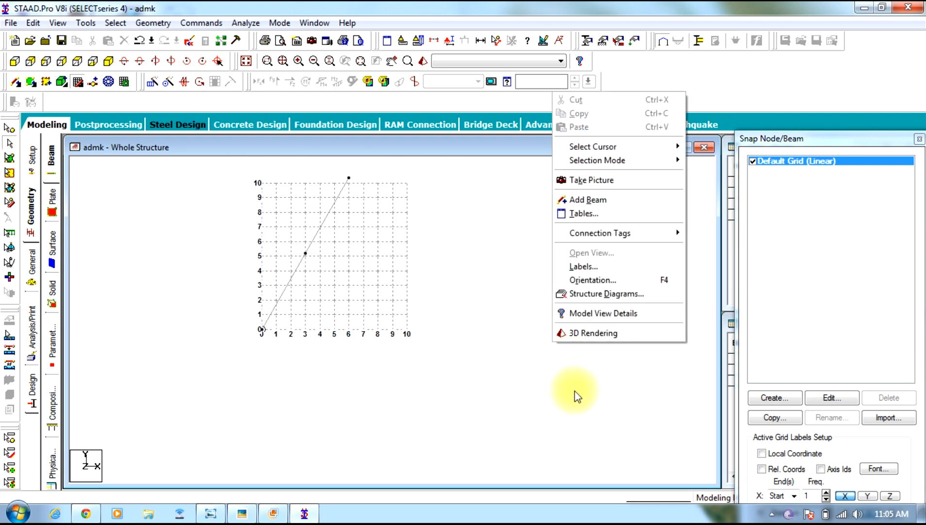
pyautogui.click(521, 266)
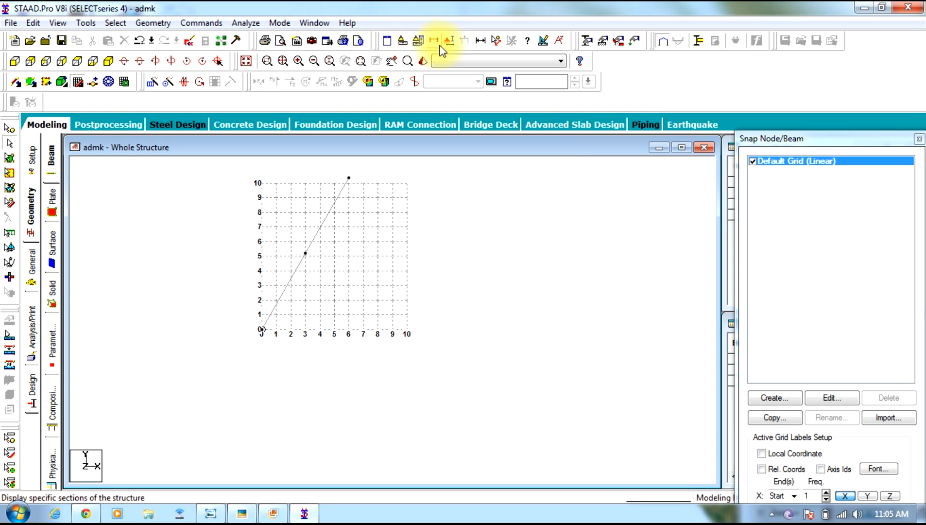
pyautogui.click(479, 41)
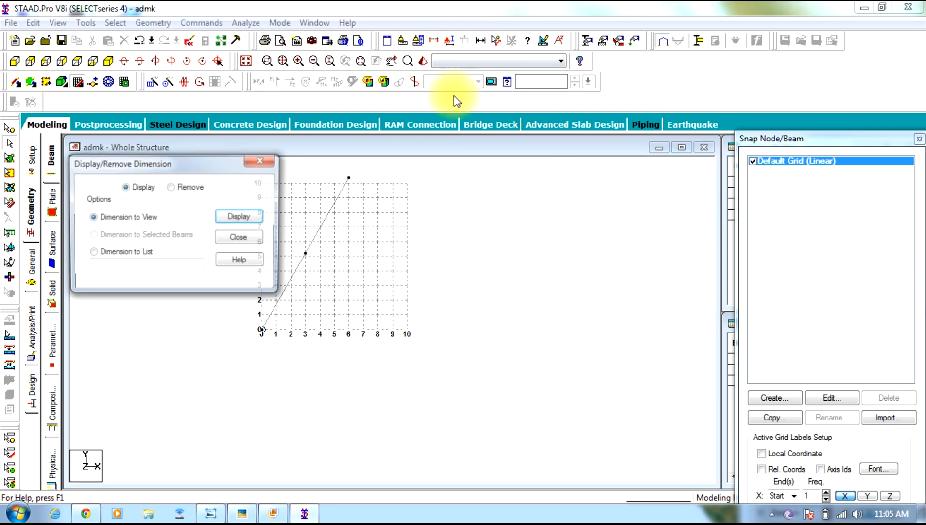
pyautogui.click(228, 217)
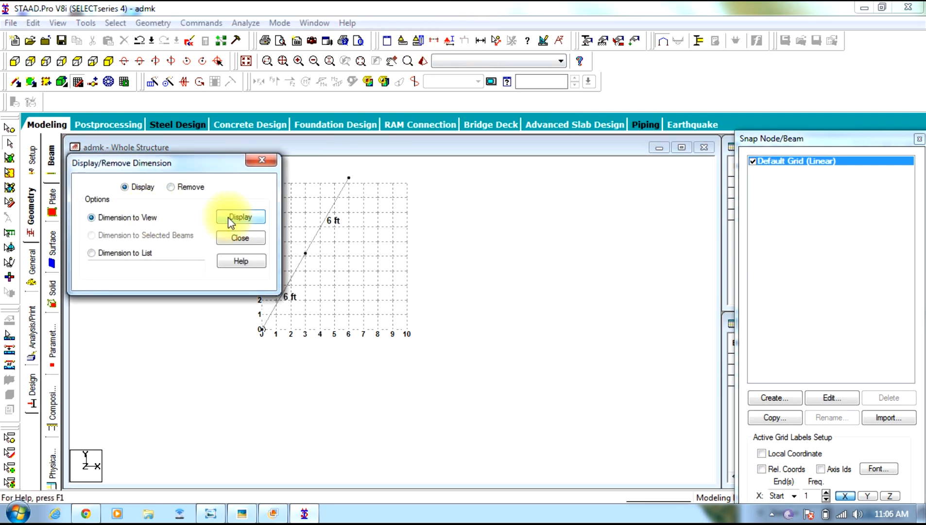
pyautogui.click(264, 161)
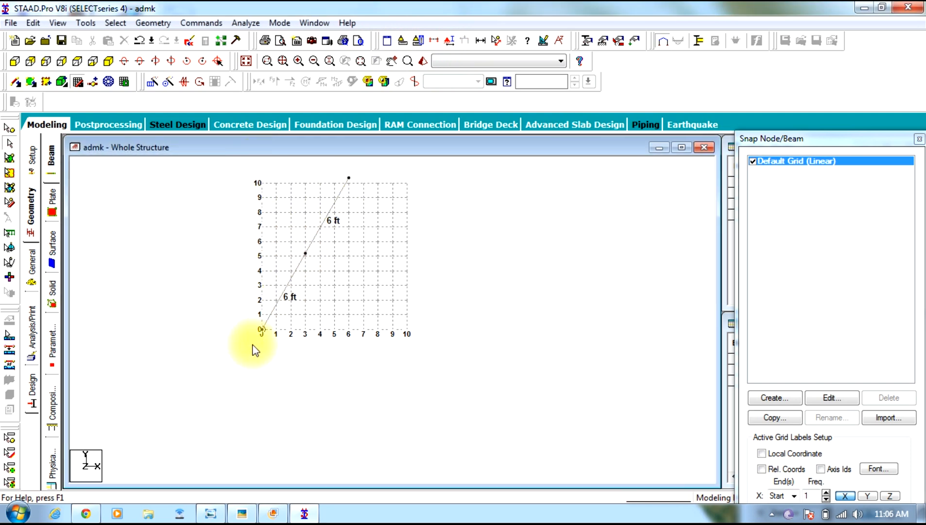
# Step: Delete both inclined beams together with their orphaned nodes
pyautogui.moveTo(364, 166); pyautogui.dragTo(216, 380)
pyautogui.press('Delete')
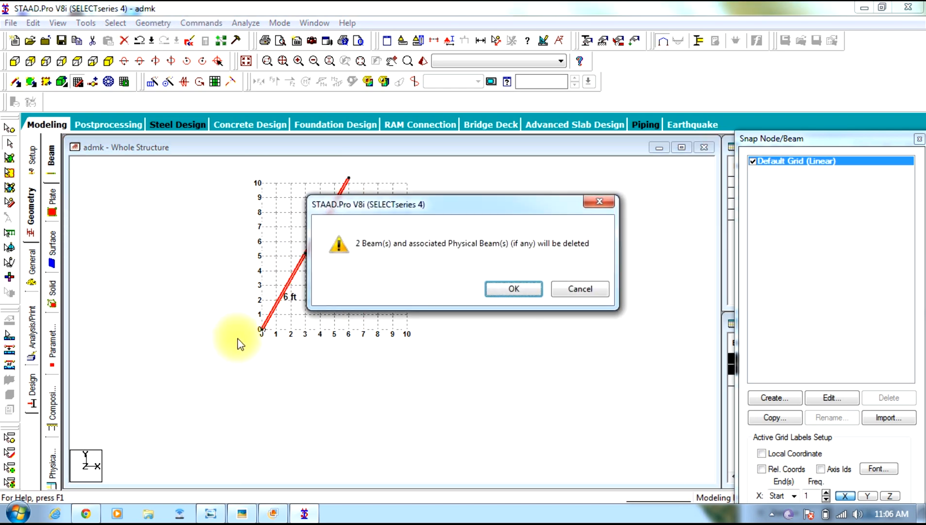
pyautogui.click(494, 289)
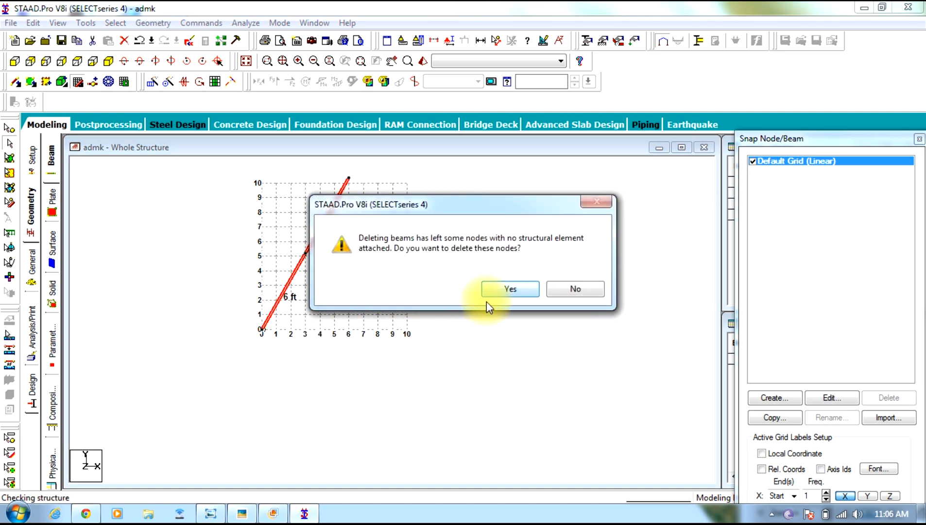
pyautogui.click(488, 293)
# Step: Edit the default linear grid to give its X construction lines a skew of 60 degrees
pyautogui.click(845, 399)
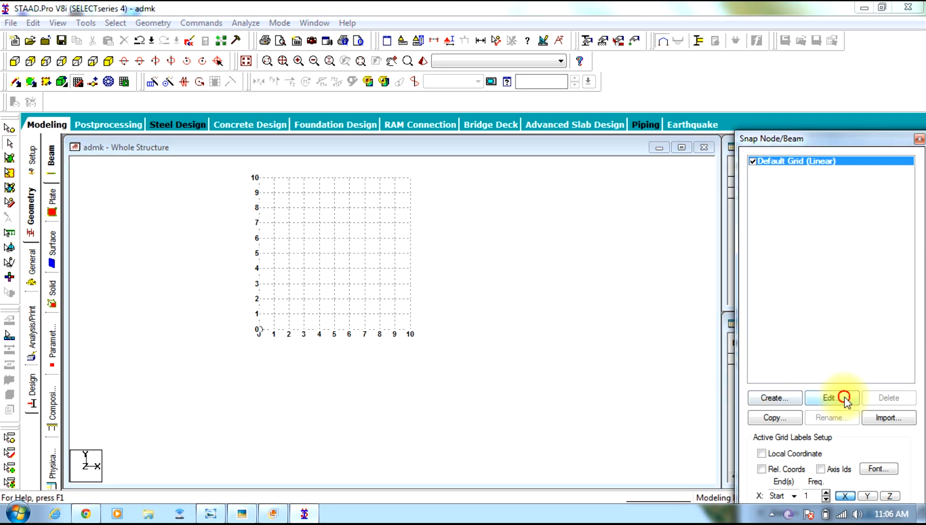
pyautogui.doubleClick(670, 360)
pyautogui.write('60')
pyautogui.click(585, 432)
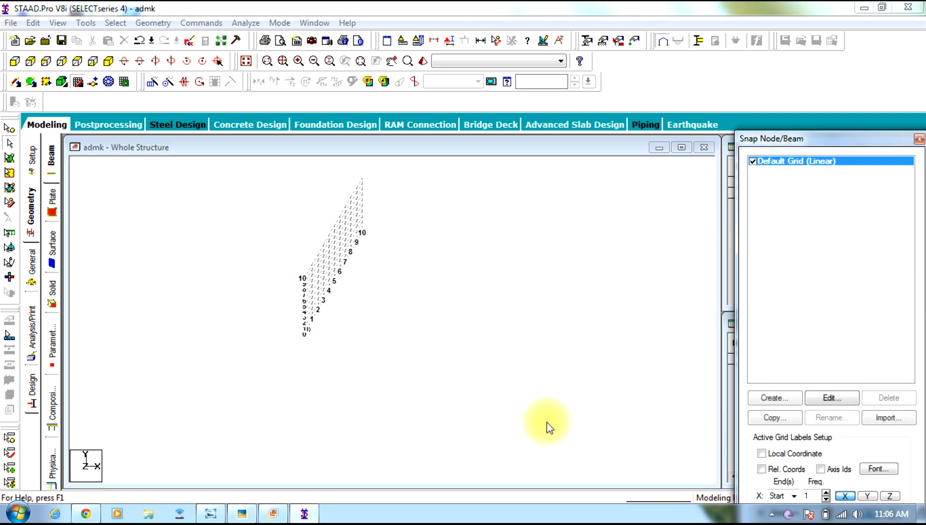
# Step: Add a single beam along the slanted grid axis from the origin to mark 3
pyautogui.scroll(3, 353, 322)
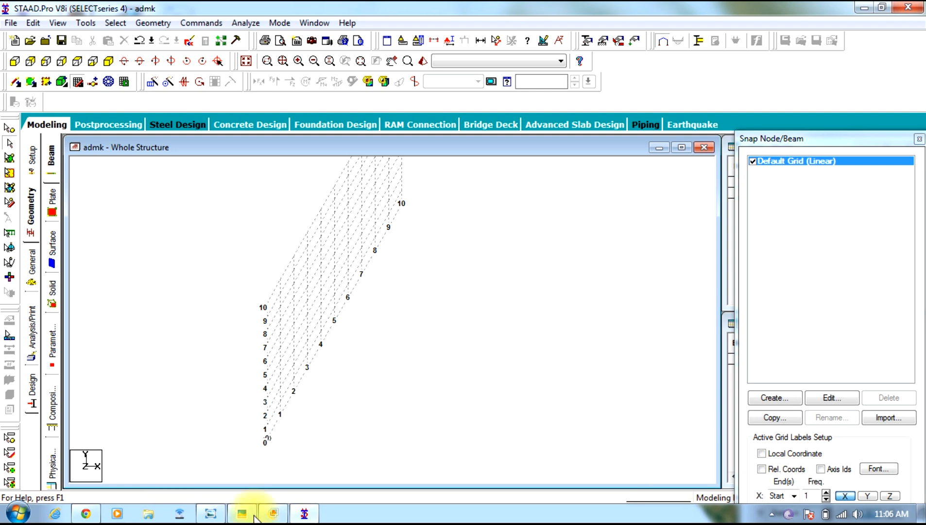
pyautogui.moveTo(211, 521)
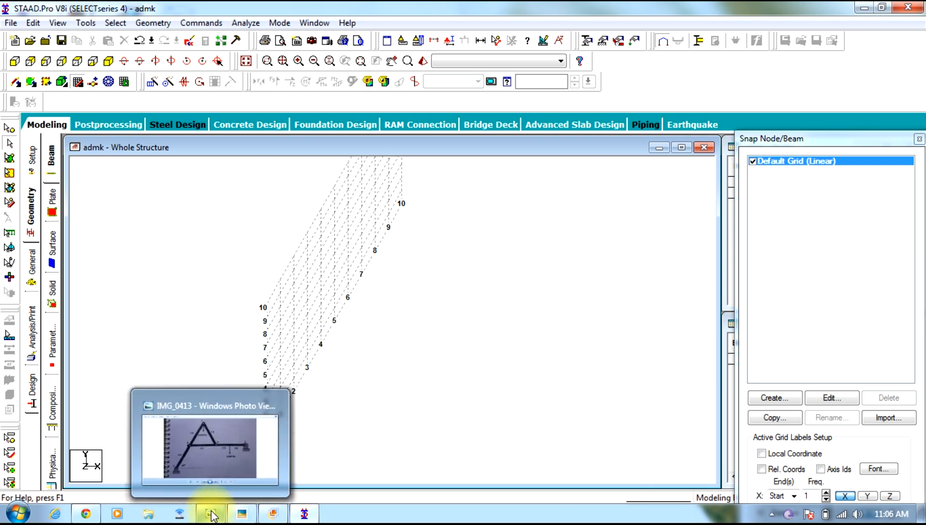
pyautogui.click(76, 83)
pyautogui.click(268, 437)
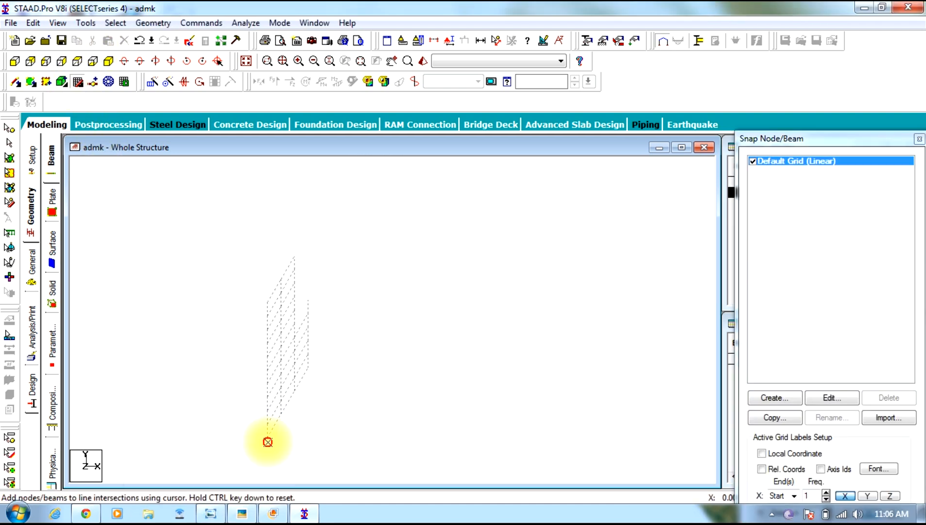
pyautogui.click(308, 379)
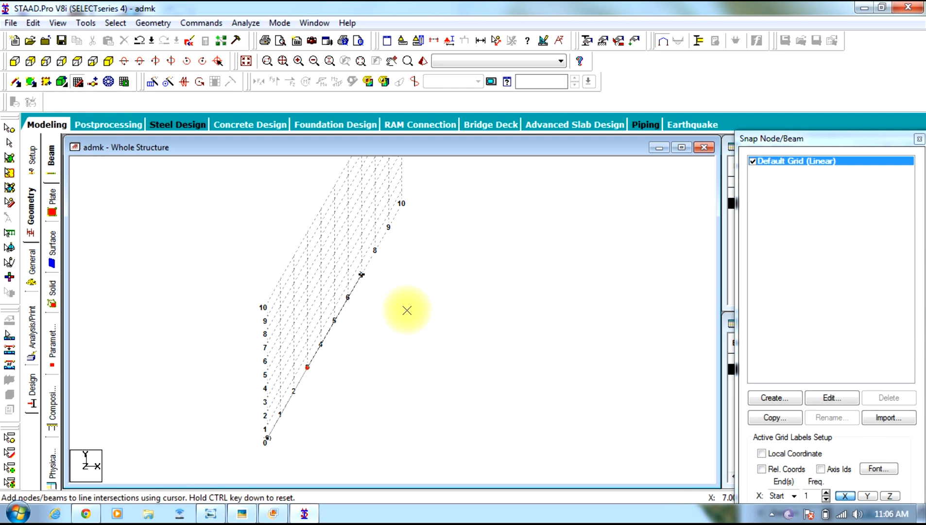
# Step: Set the default grid's X skew back to 0 degrees for an orthogonal grid
pyautogui.click(816, 398)
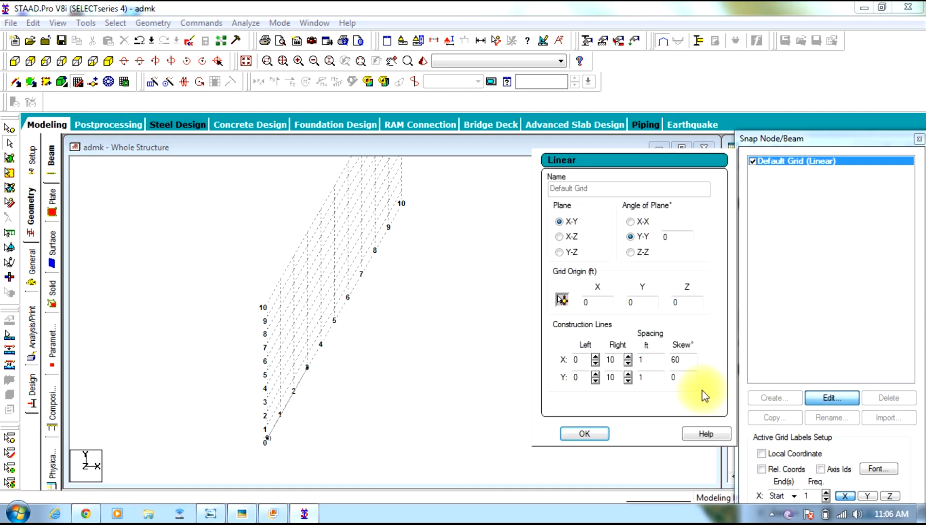
pyautogui.doubleClick(685, 359)
pyautogui.write('0')
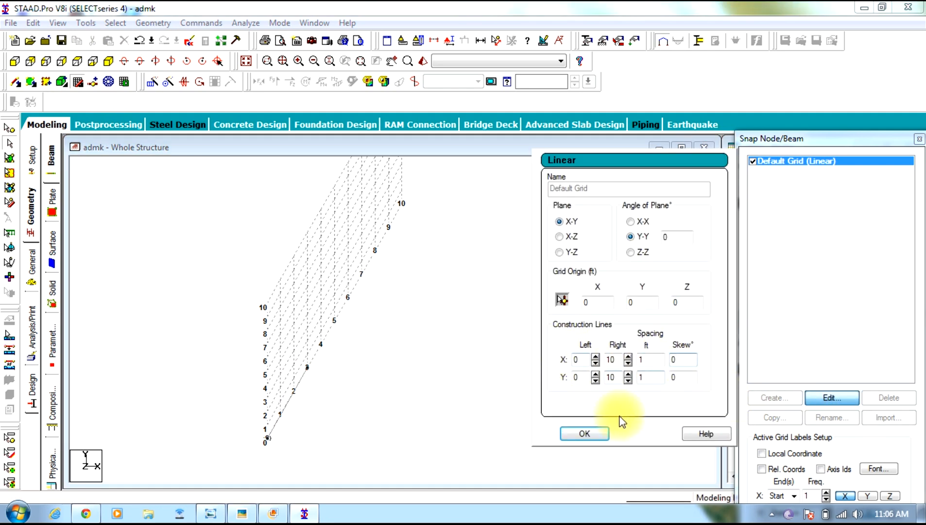
pyautogui.click(585, 433)
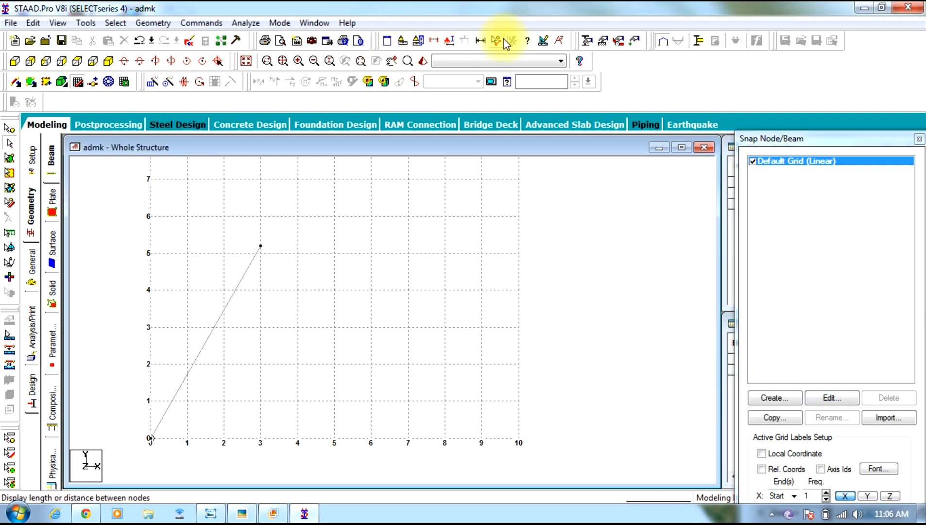
# Step: Display the length dimension of the single inclined beam in the view
pyautogui.click(481, 40)
pyautogui.click(241, 217)
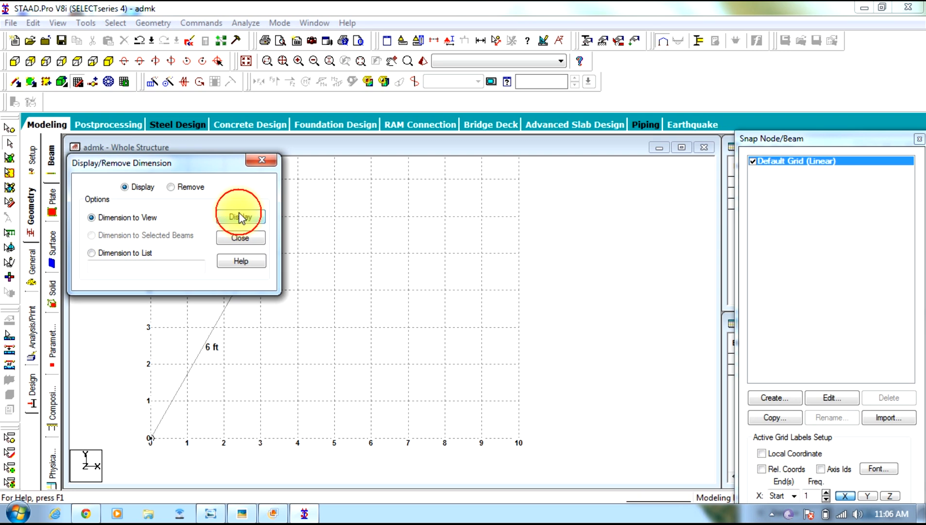
pyautogui.click(261, 161)
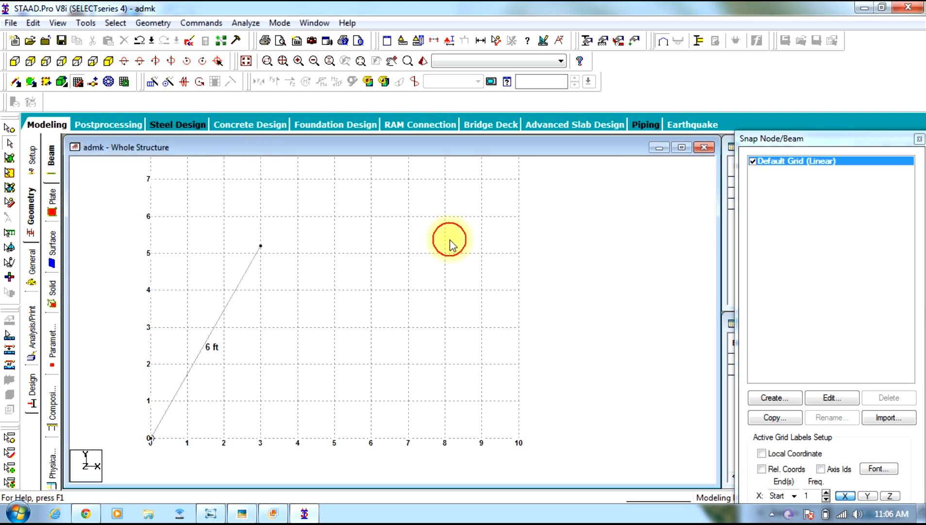
# Step: Insert a node at the midpoint of the inclined beam to split it into two equal members
pyautogui.click(228, 304)
pyautogui.rightClick(246, 274)
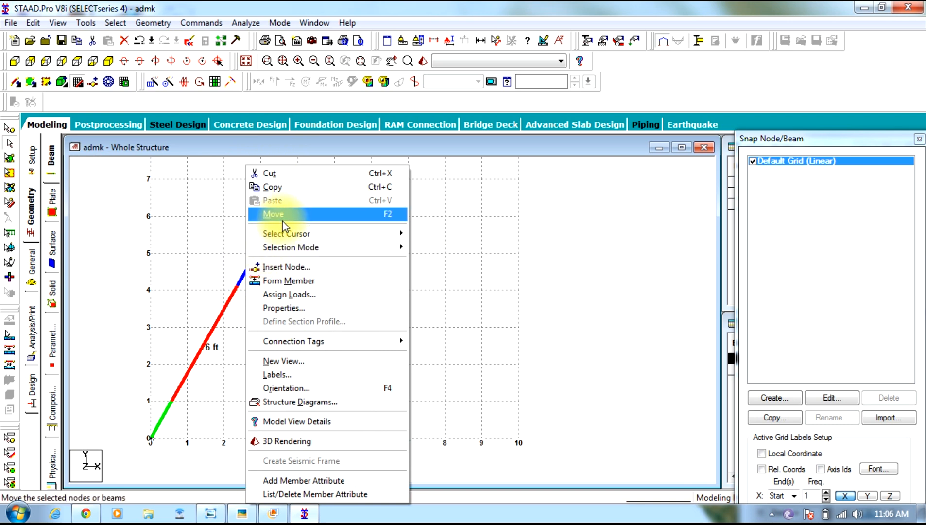
pyautogui.click(266, 267)
pyautogui.click(396, 315)
pyautogui.click(561, 179)
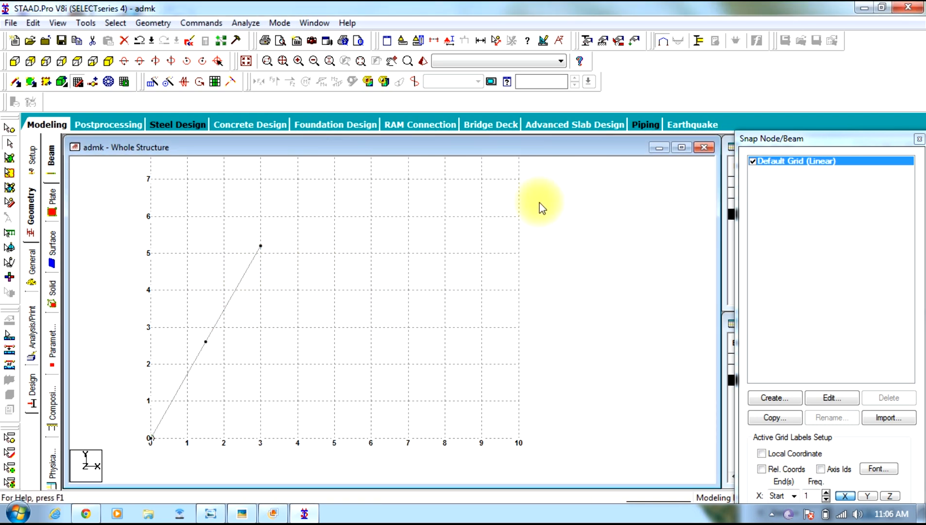
pyautogui.click(651, 261)
# Step: Consult the truss reference photo and try to start the horizontal member BD at the inclined beam's midpoint node
pyautogui.click(210, 513)
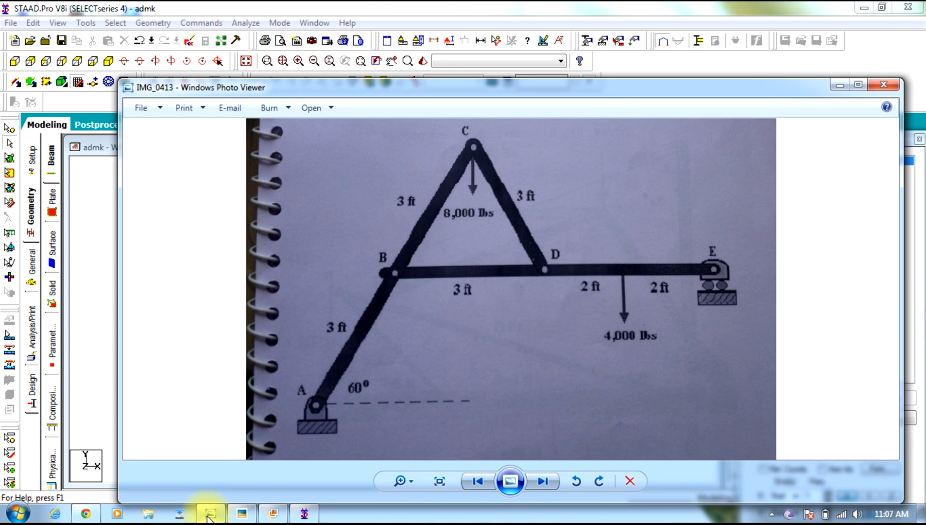
pyautogui.click(210, 514)
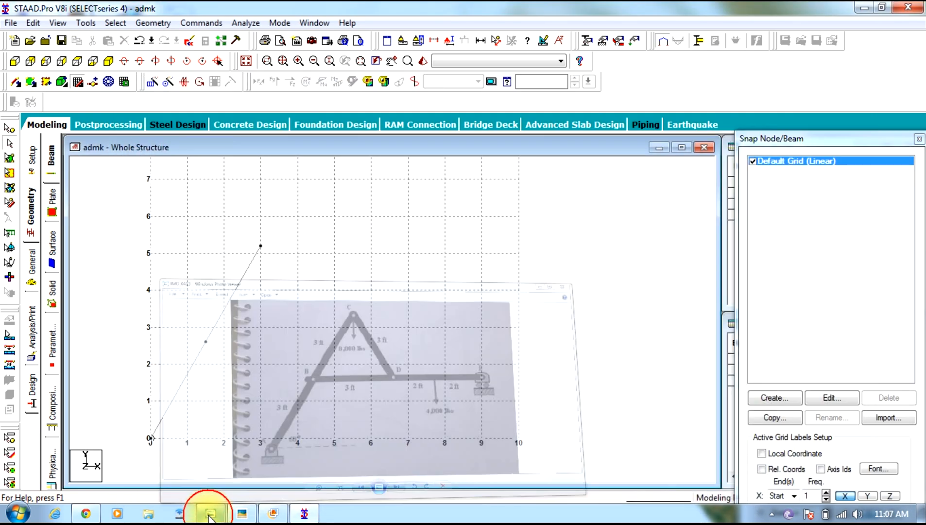
pyautogui.click(210, 514)
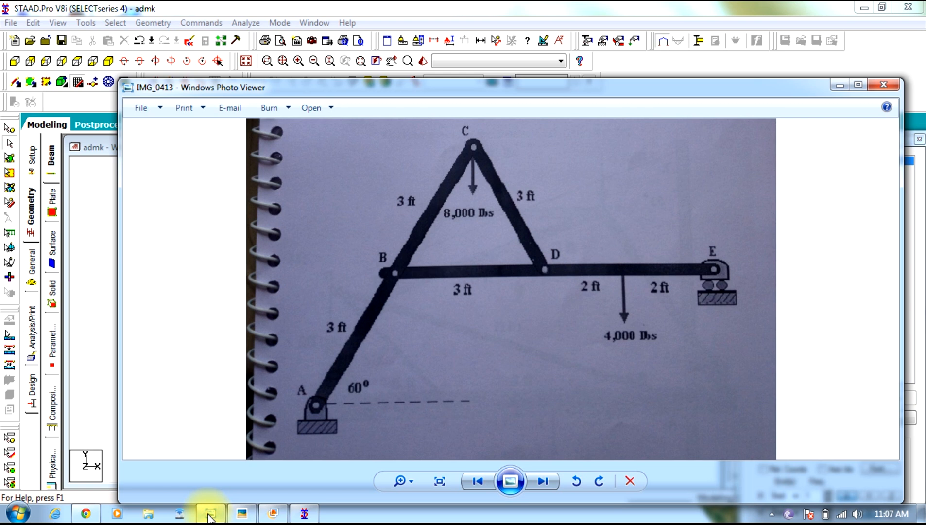
pyautogui.click(210, 514)
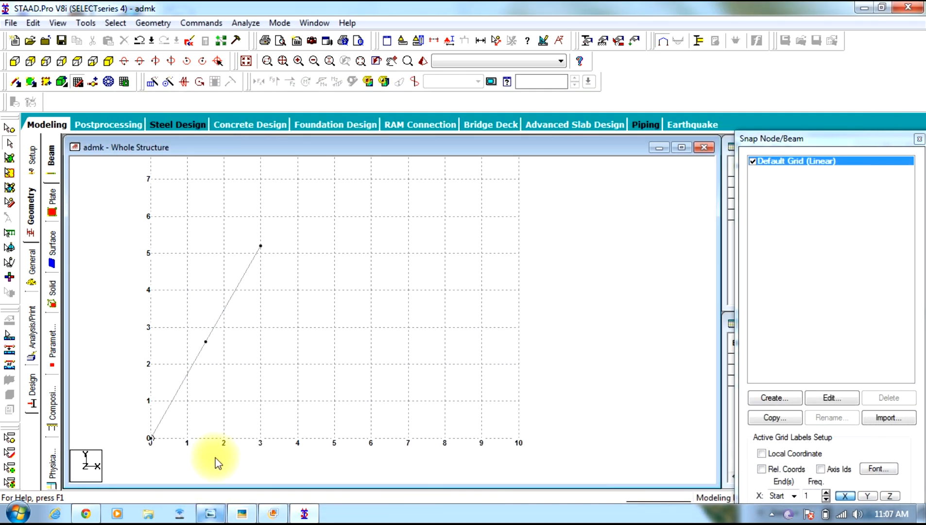
pyautogui.click(78, 82)
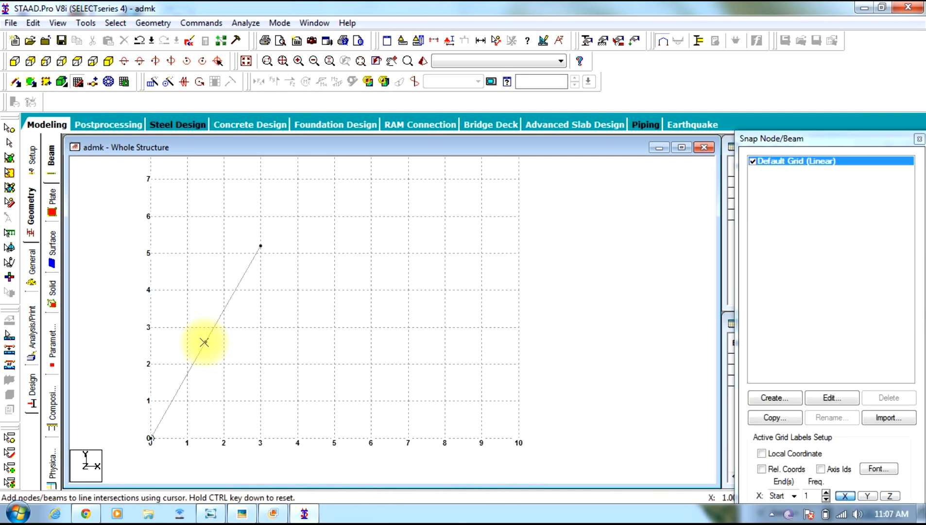
pyautogui.click(204, 342)
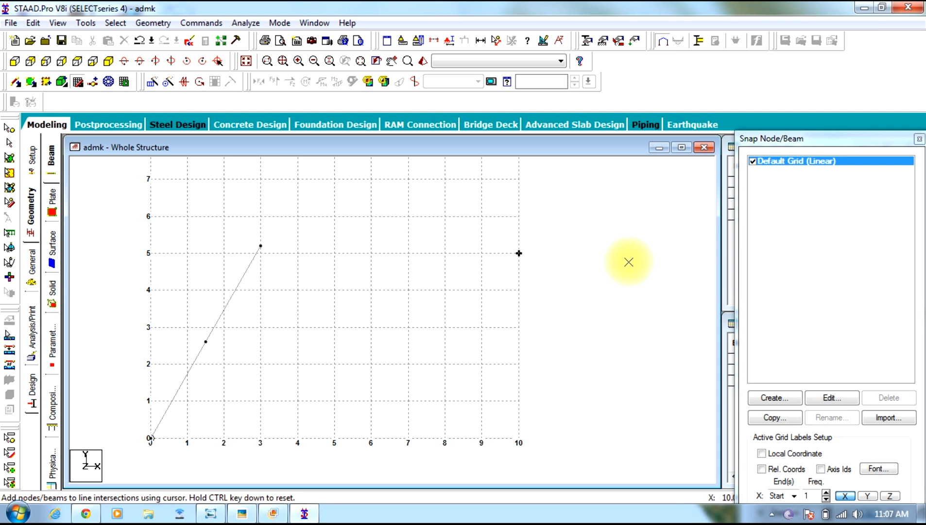
pyautogui.press('Escape')
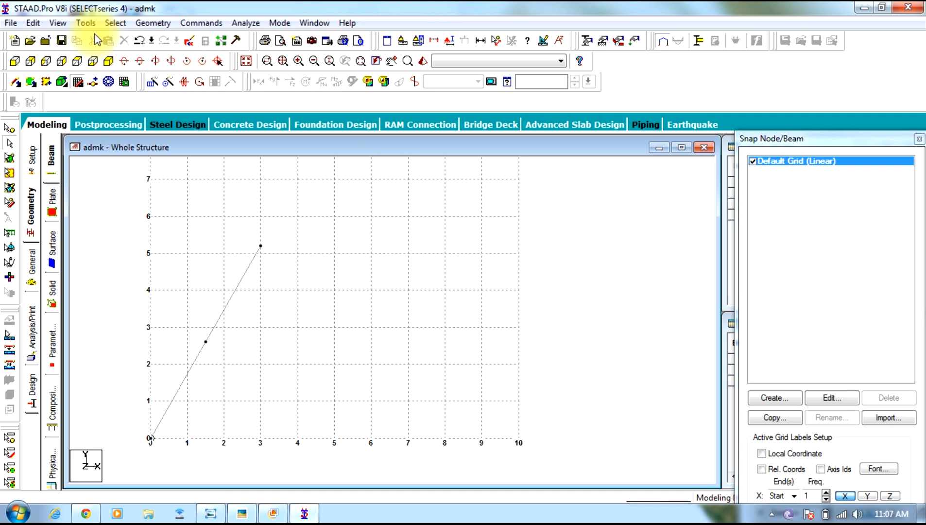
pyautogui.click(77, 82)
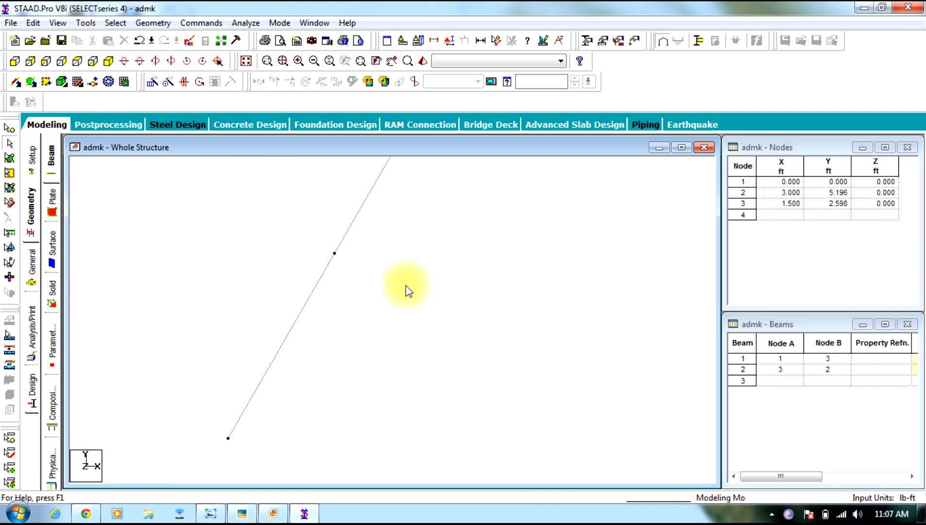
pyautogui.moveTo(405, 280); pyautogui.dragTo(364, 331, button='middle')
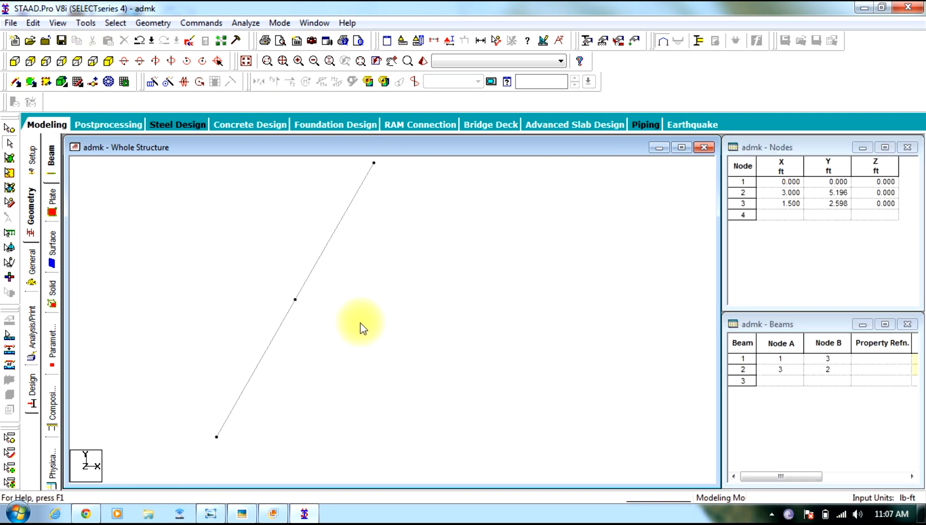
pyautogui.click(151, 23)
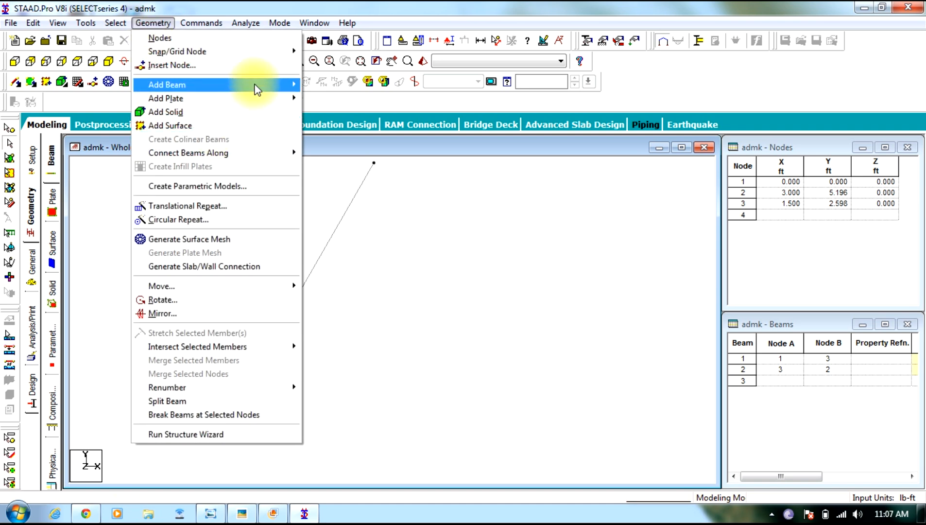
pyautogui.moveTo(289, 87)
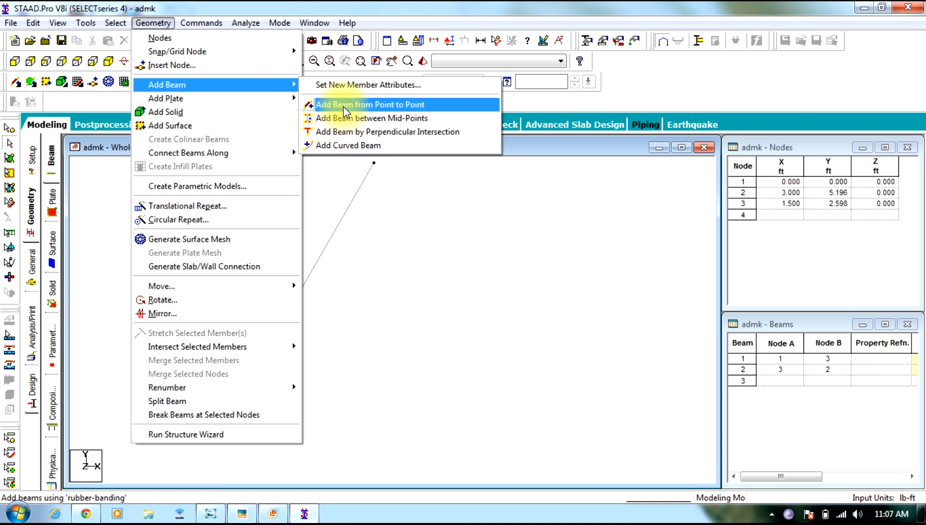
pyautogui.click(349, 87)
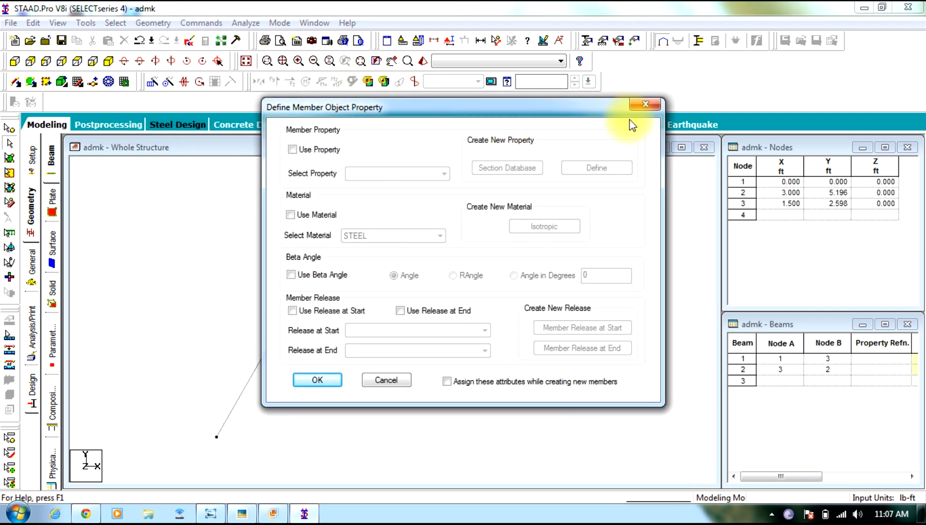
pyautogui.click(645, 104)
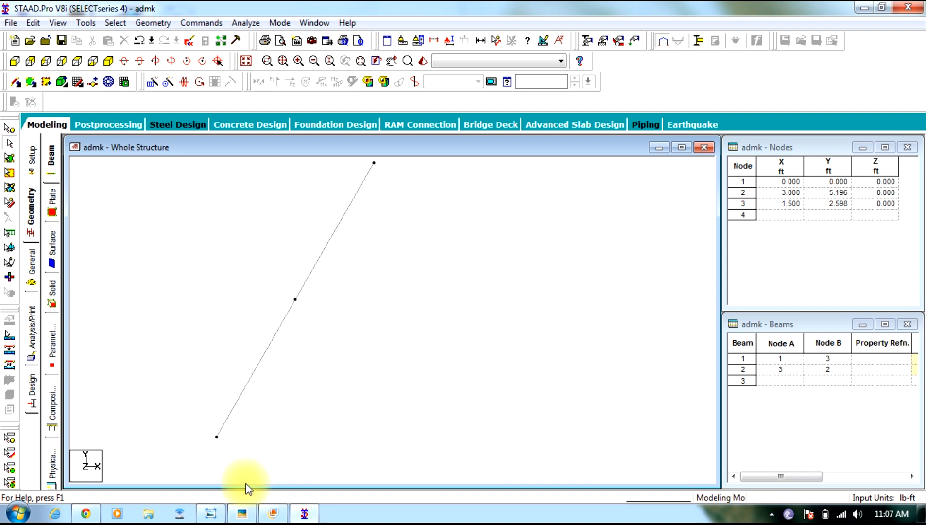
pyautogui.click(78, 81)
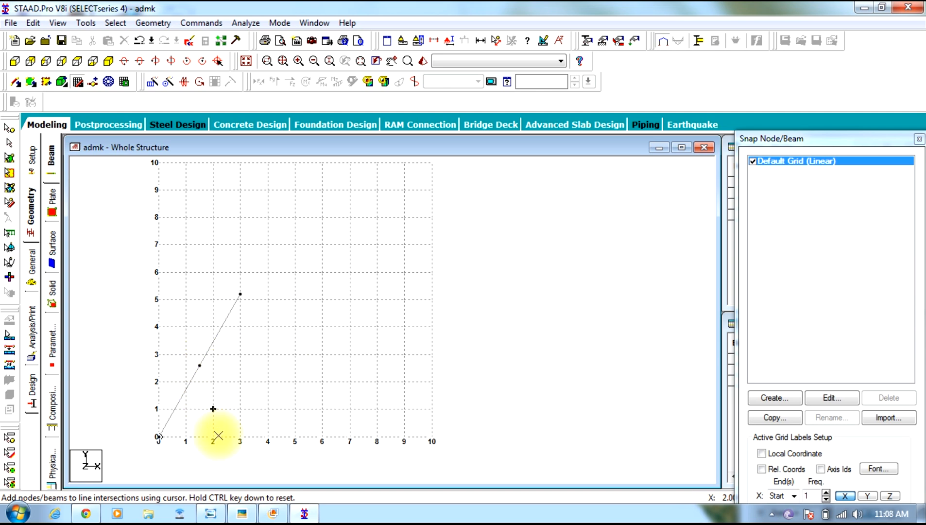
pyautogui.click(210, 513)
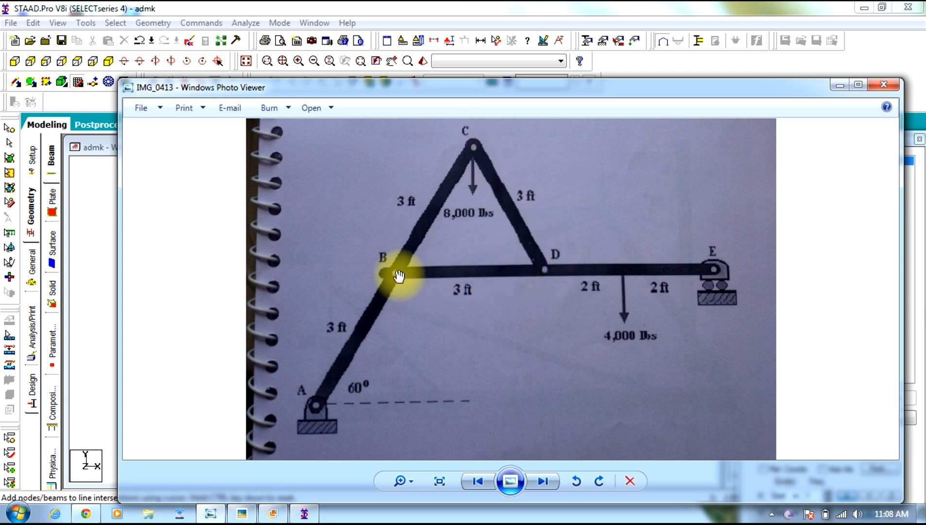
pyautogui.click(839, 86)
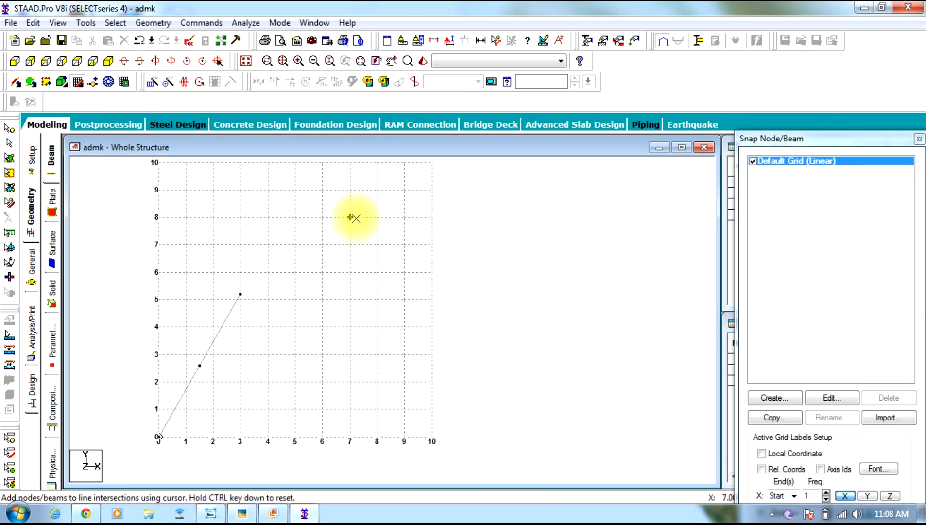
pyautogui.press('Escape')
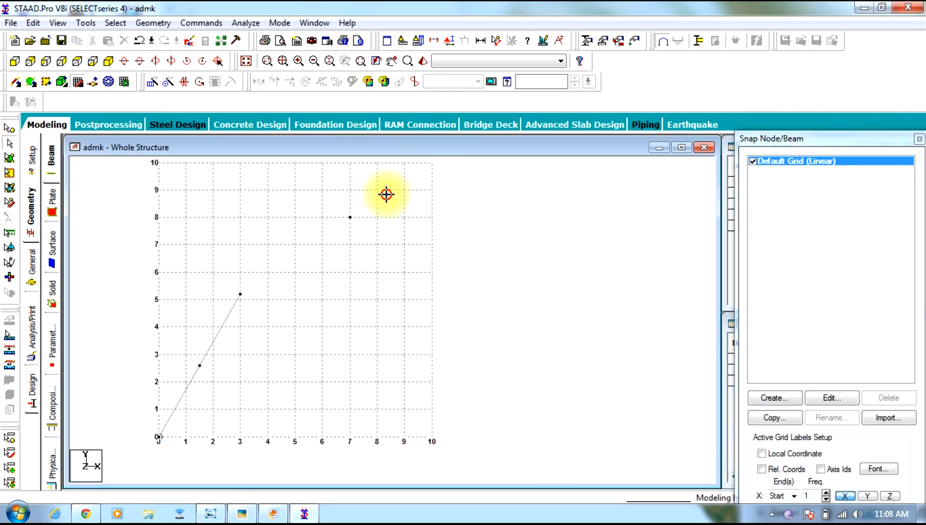
# Step: Delete both inclined beams with their nodes, plus the stray node at X 7, Y 8, to clear the model
pyautogui.moveTo(386, 194); pyautogui.dragTo(11, 518)
pyautogui.press('Delete')
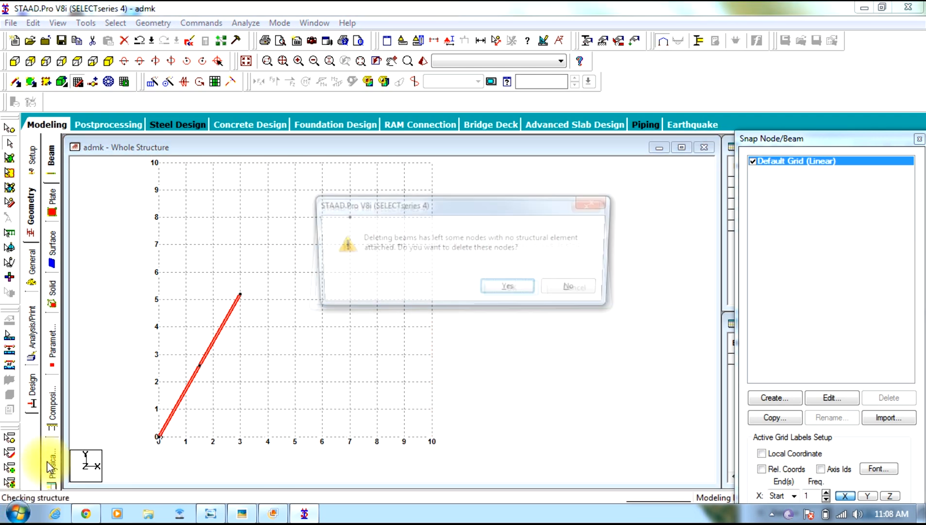
pyautogui.click(509, 289)
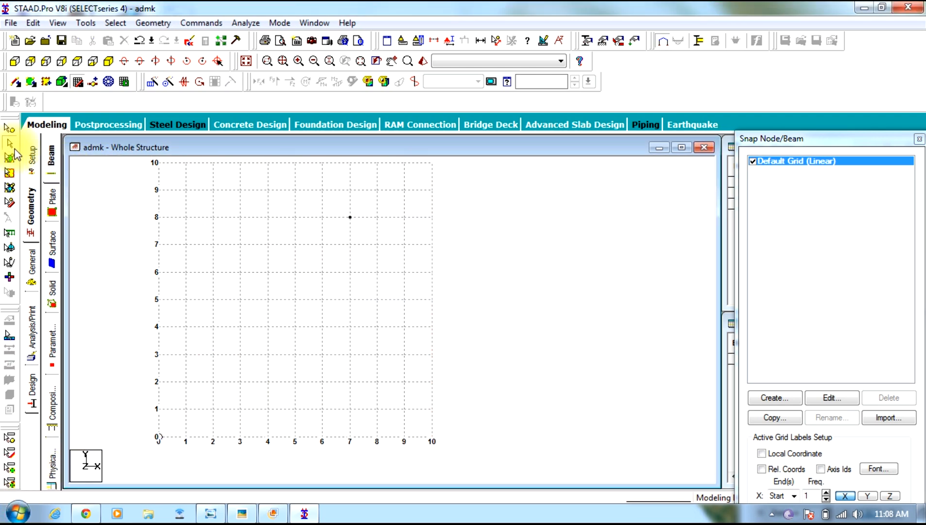
pyautogui.click(9, 128)
pyautogui.moveTo(227, 213); pyautogui.dragTo(570, 282)
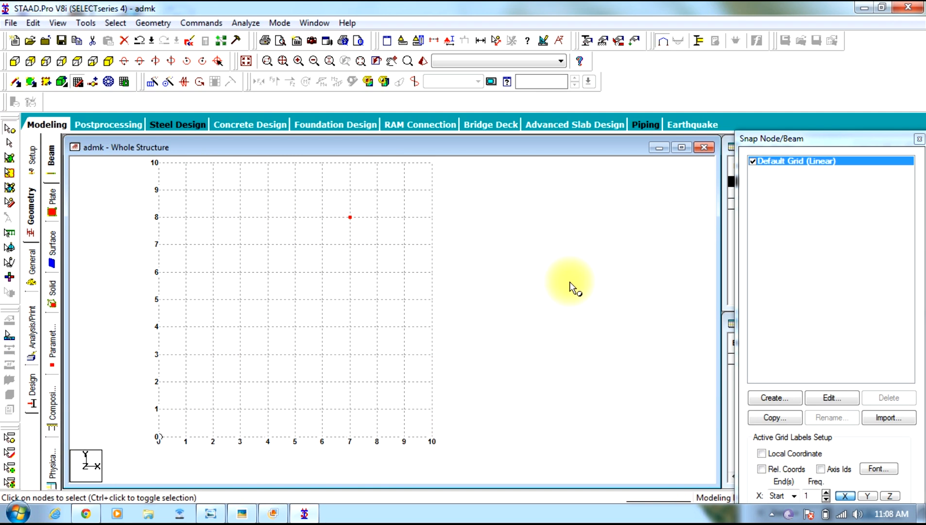
pyautogui.press('Delete')
pyautogui.press('Return')
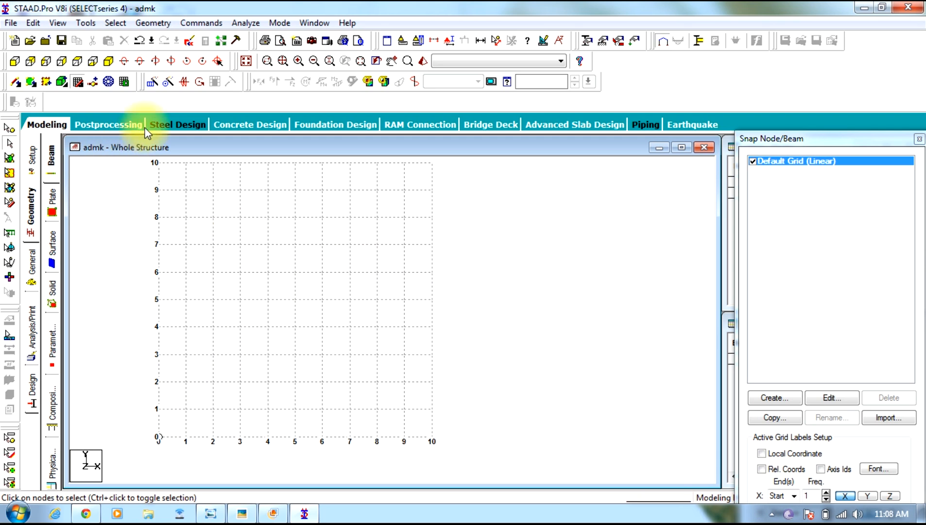
# Step: Extend the default linear grid to 20 construction lines to the right in both X and Y
pyautogui.click(36, 123)
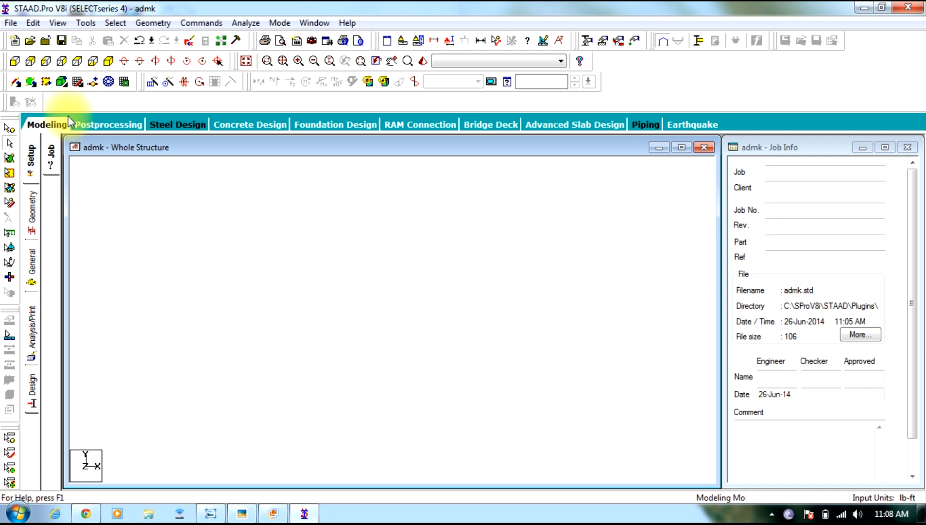
pyautogui.click(77, 81)
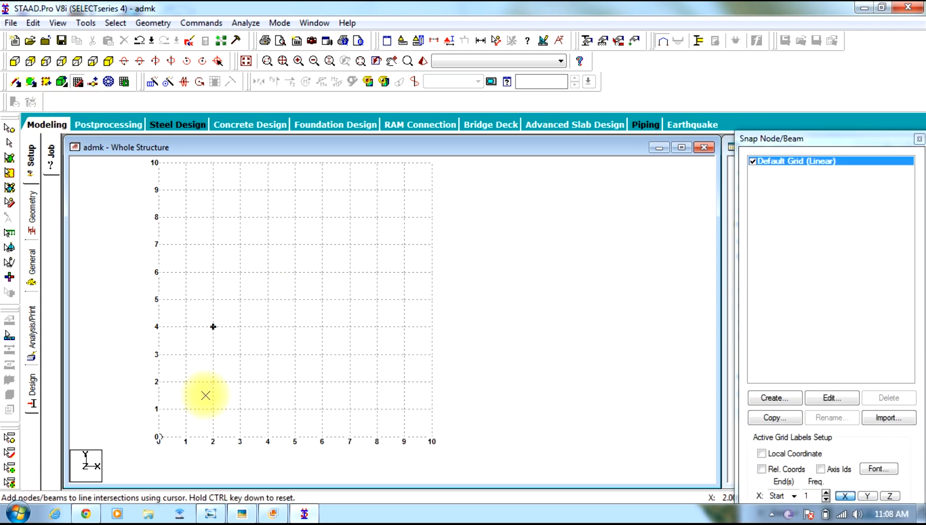
pyautogui.click(209, 514)
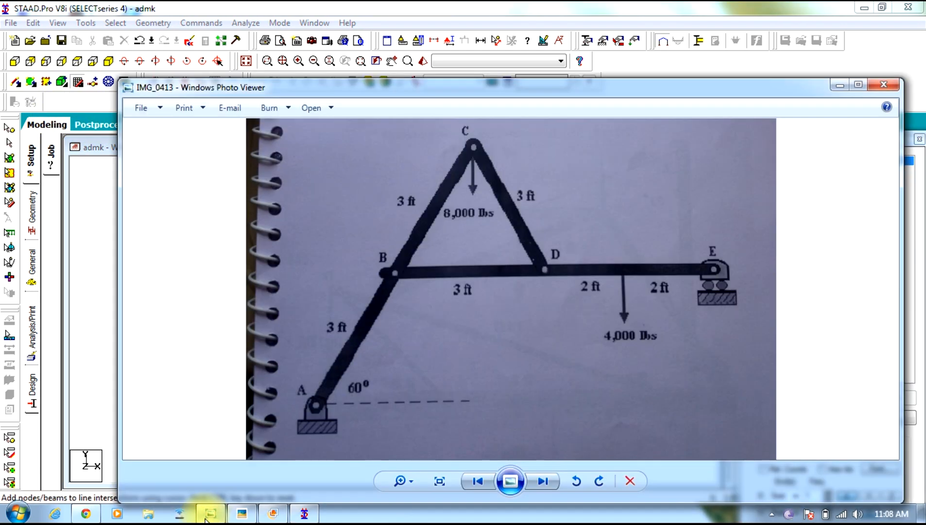
pyautogui.click(209, 514)
pyautogui.click(828, 398)
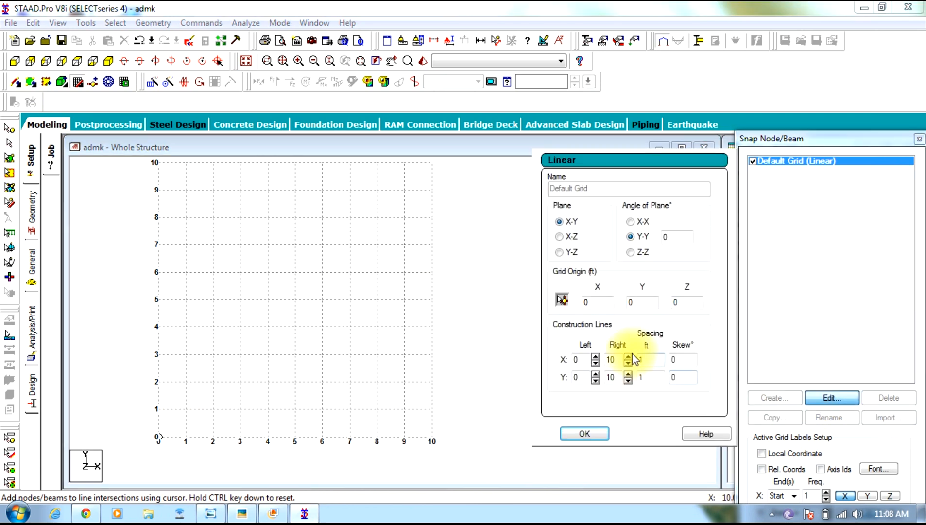
pyautogui.doubleClick(611, 360)
pyautogui.write('20')
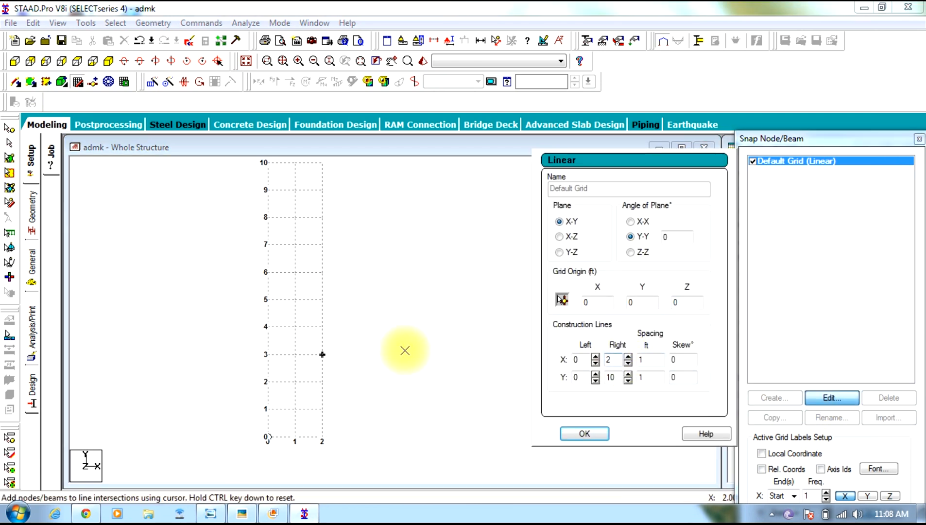
pyautogui.doubleClick(611, 377)
pyautogui.write('20')
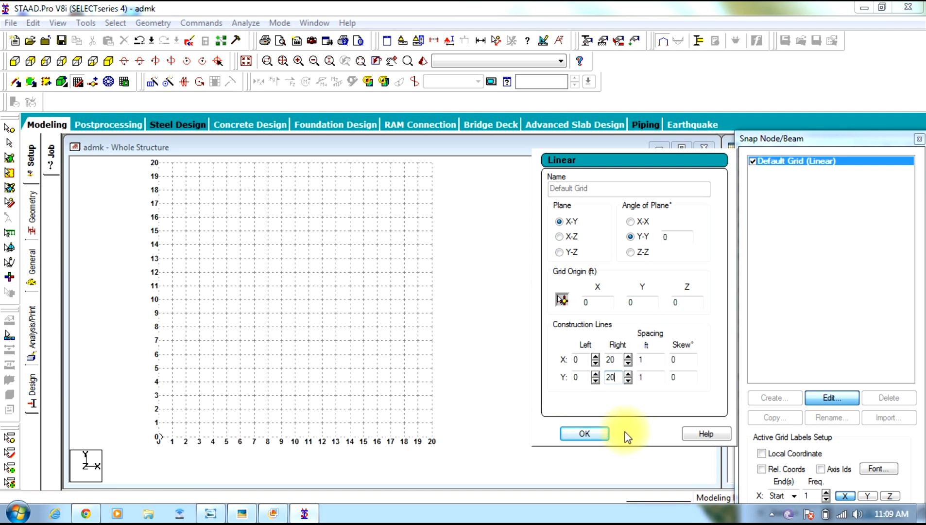
pyautogui.click(585, 433)
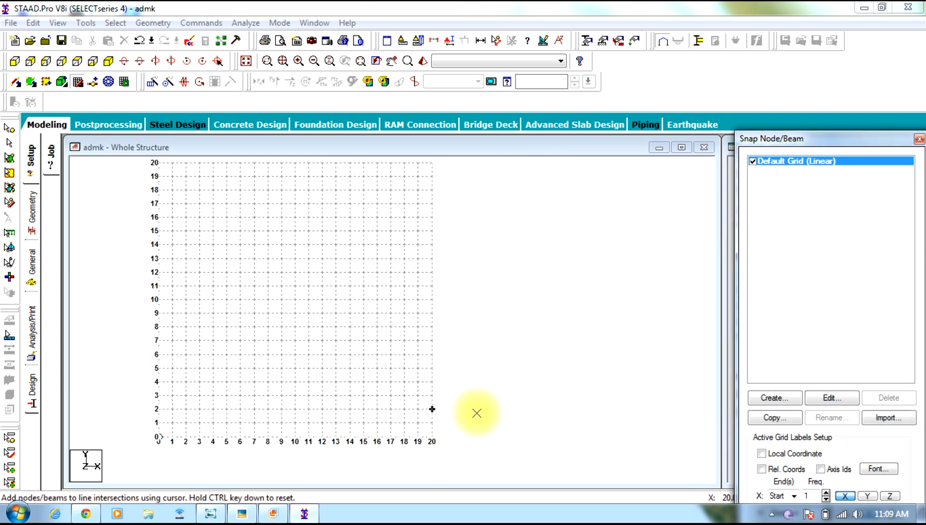
# Step: Following the reference photo, draw the horizontal member EDB along Y 10 from X 20 through 18 and 16 to 13
pyautogui.moveTo(227, 324); pyautogui.dragTo(368, 331, button='middle')
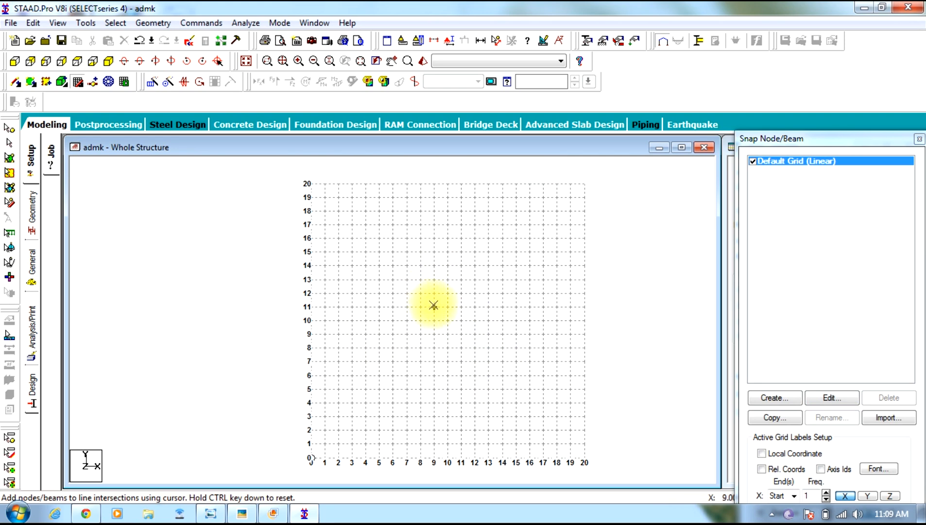
pyautogui.click(212, 513)
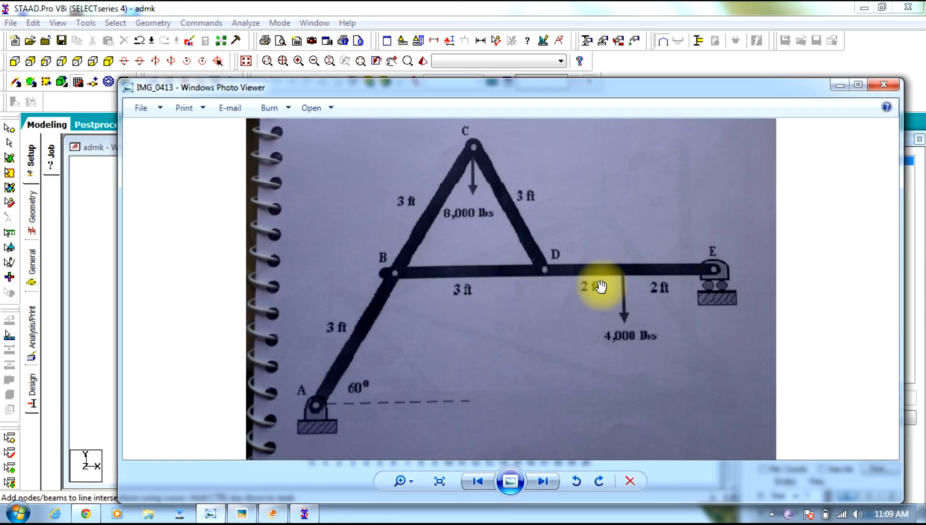
pyautogui.click(840, 85)
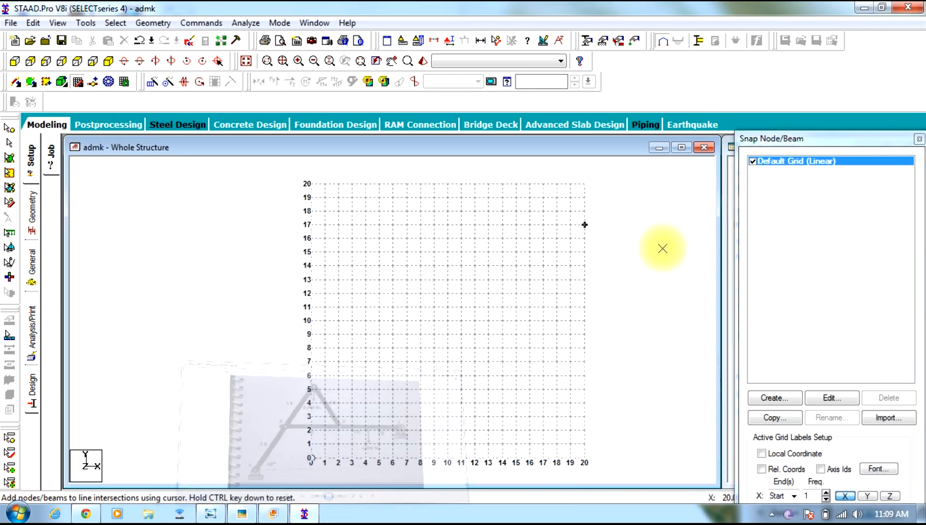
pyautogui.click(584, 321)
pyautogui.click(557, 321)
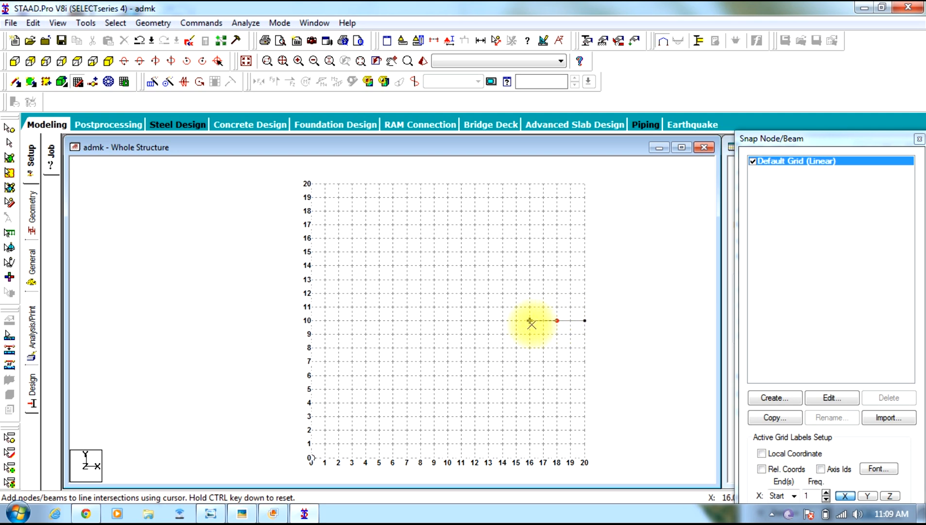
pyautogui.click(492, 323)
pyautogui.press('Escape')
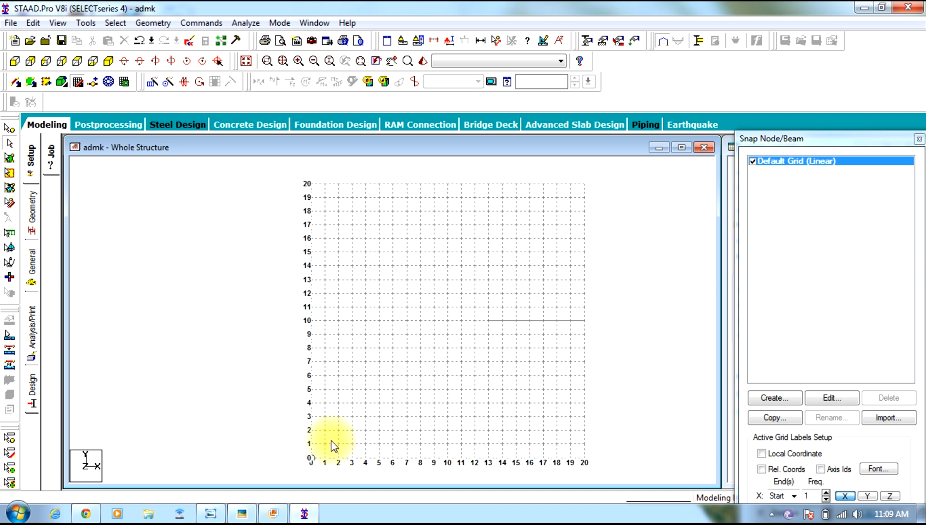
# Step: Try skewing the default linear grid's X construction lines by 60 degrees and compare them with the horizontal member
pyautogui.click(829, 398)
pyautogui.doubleClick(680, 360)
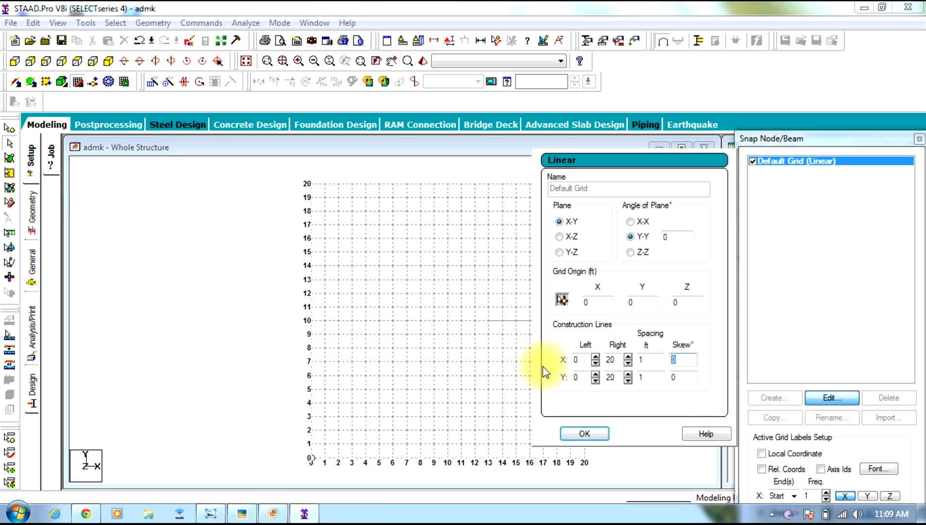
pyautogui.write('60')
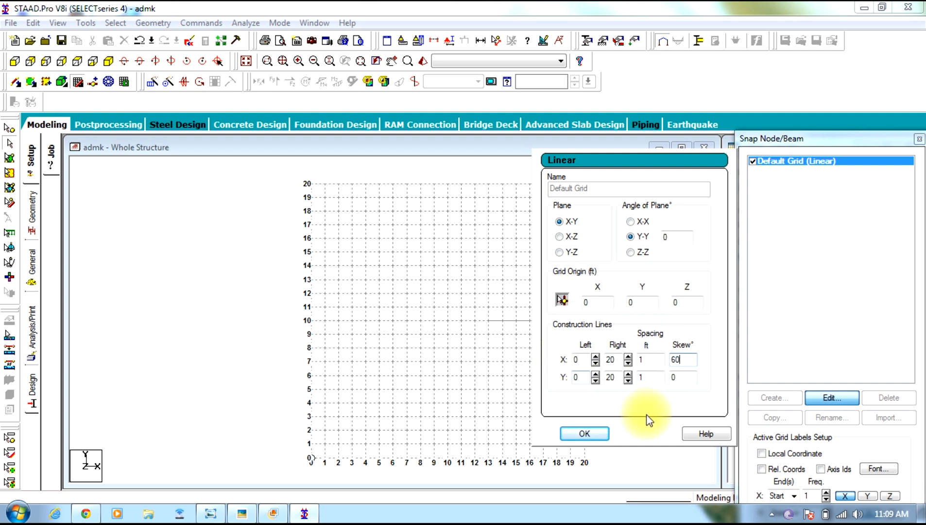
pyautogui.click(591, 433)
pyautogui.click(209, 514)
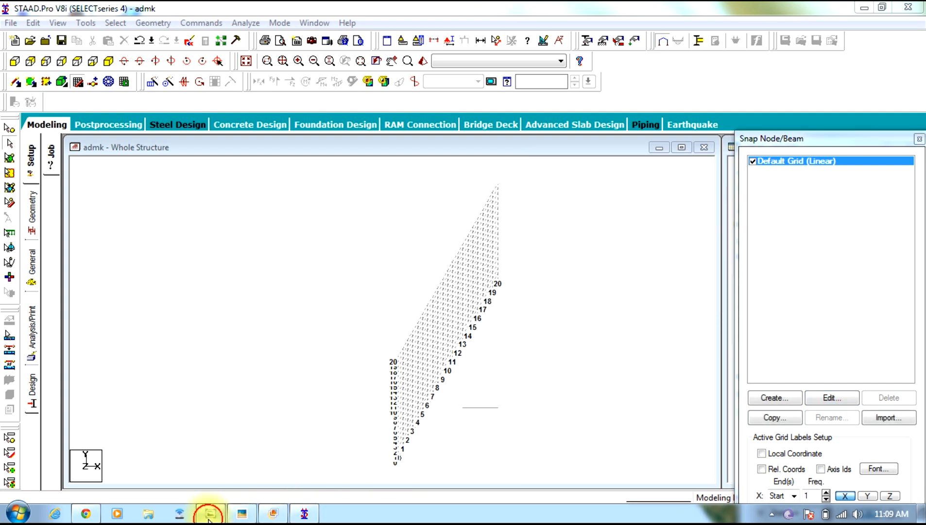
pyautogui.click(209, 514)
pyautogui.scroll(2, 486, 291)
pyautogui.scroll(5, 479, 287)
pyautogui.scroll(-5, 477, 287)
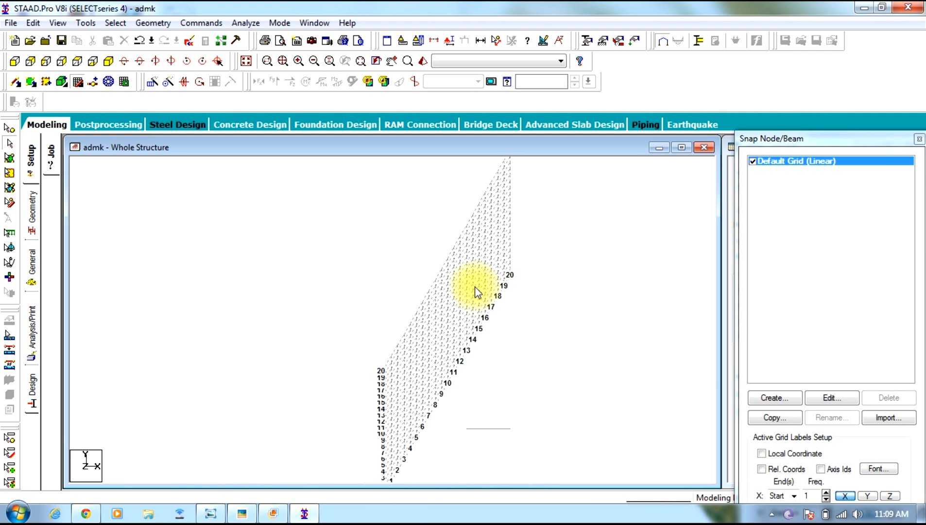
pyautogui.scroll(-1, 475, 292)
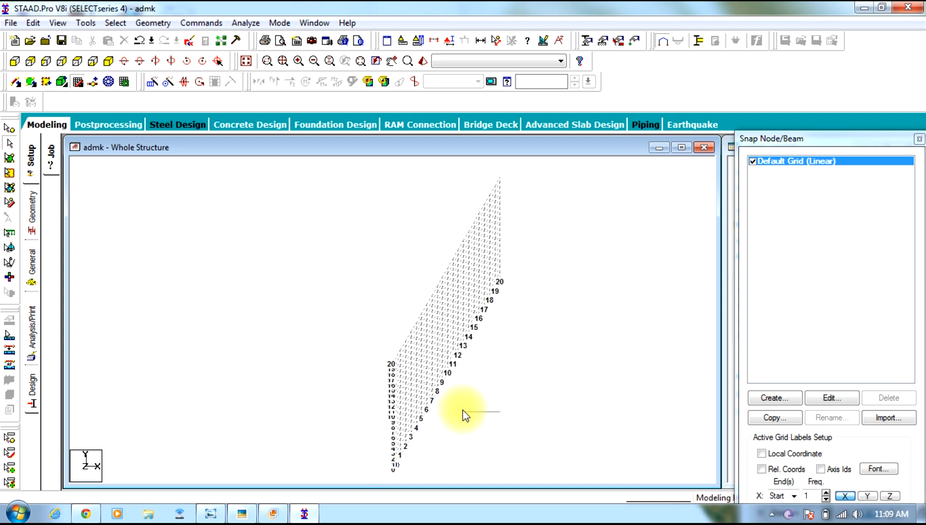
pyautogui.scroll(-1, 462, 410)
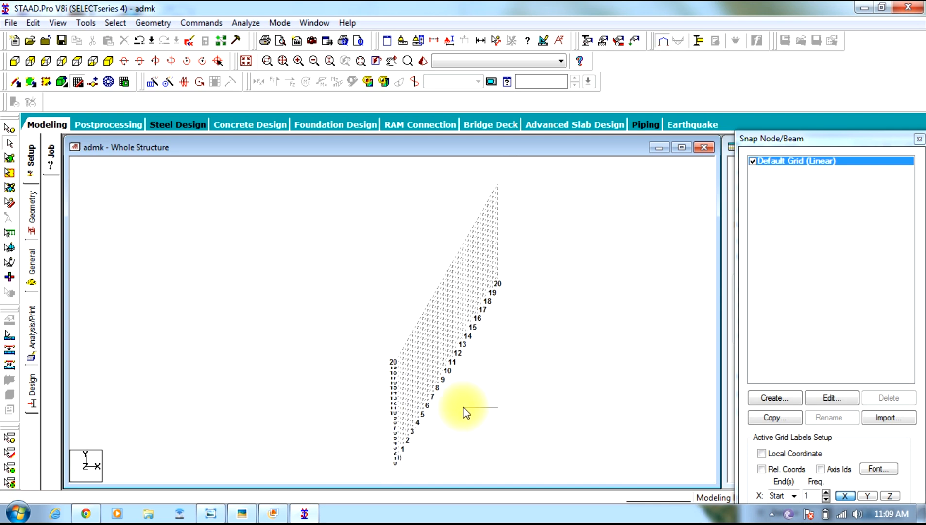
# Step: Set the default linear grid's X skew back to 0 degrees
pyautogui.click(831, 397)
pyautogui.moveTo(696, 363); pyautogui.dragTo(559, 363)
pyautogui.write('0')
pyautogui.click(584, 433)
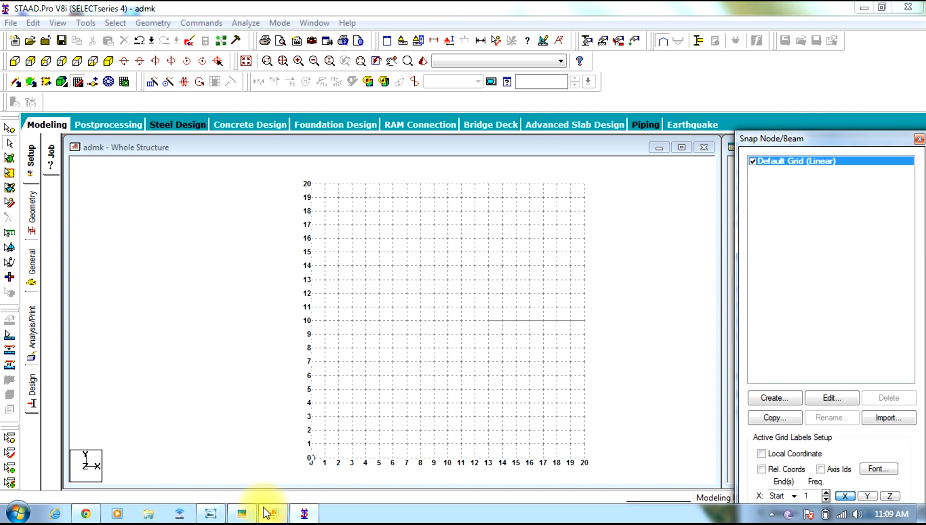
# Step: Check the member lengths and the 60-degree angle in the truss reference photo, and decline the auto save
pyautogui.click(214, 518)
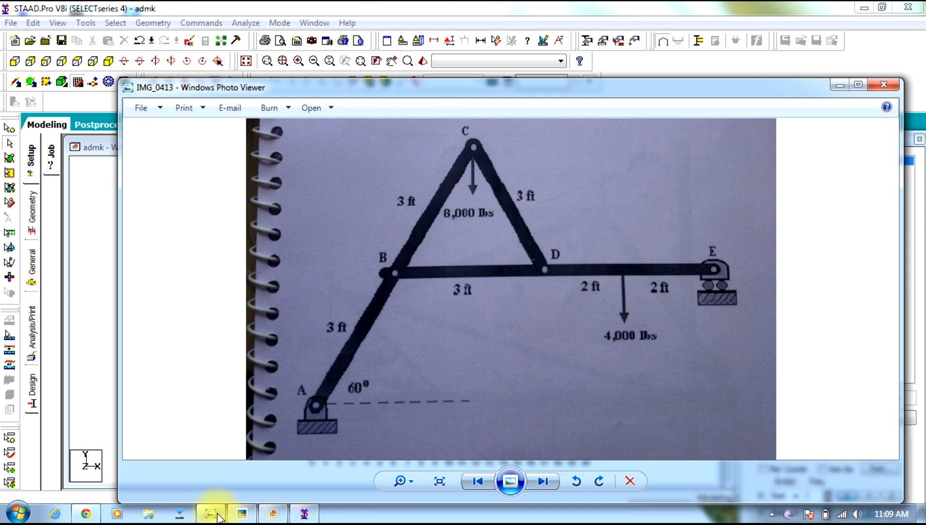
pyautogui.moveTo(273, 516)
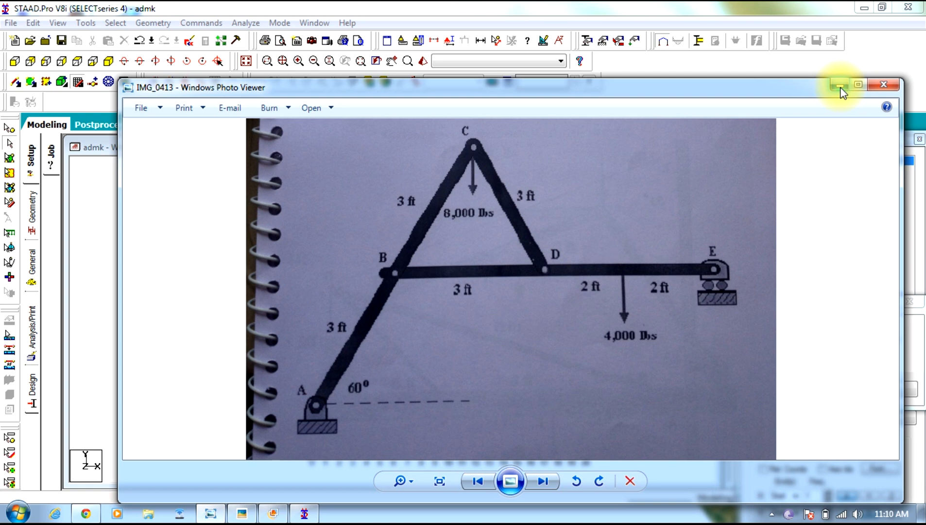
pyautogui.click(842, 90)
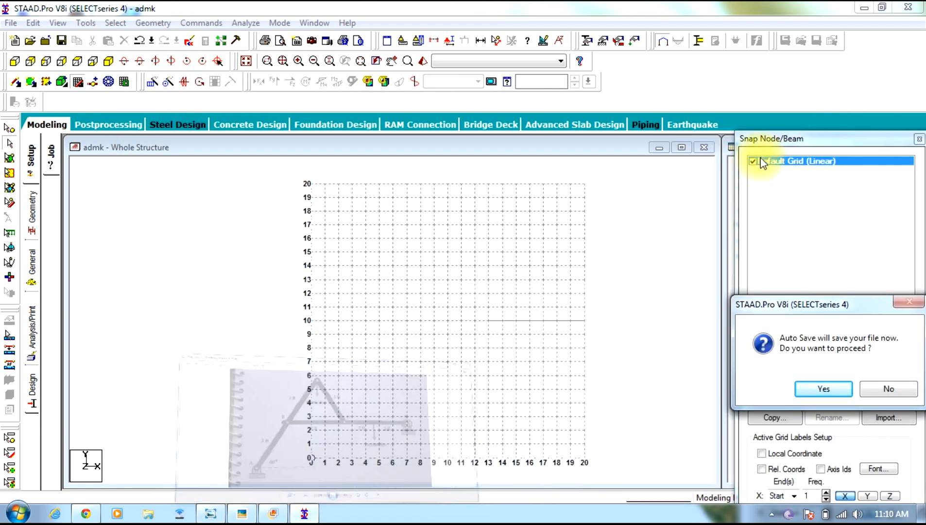
pyautogui.click(883, 392)
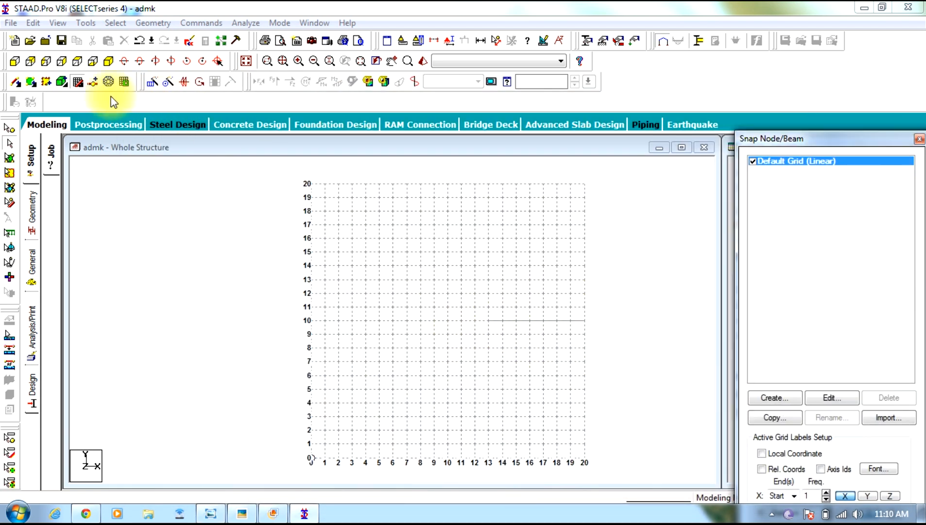
# Step: Rechecking the reference photo, try to start an inclined member from node B at X 13, Y 10 with Snap Node/Beam
pyautogui.click(78, 81)
pyautogui.click(488, 321)
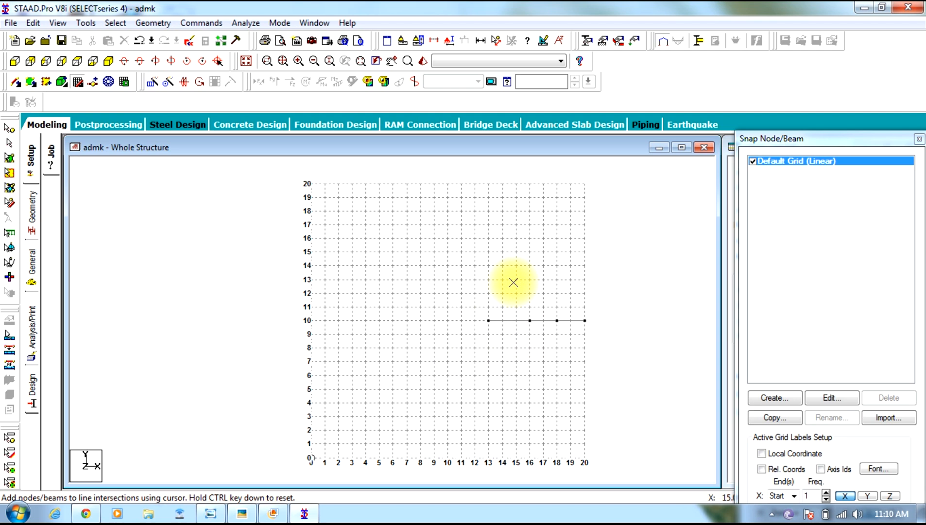
pyautogui.moveTo(313, 516)
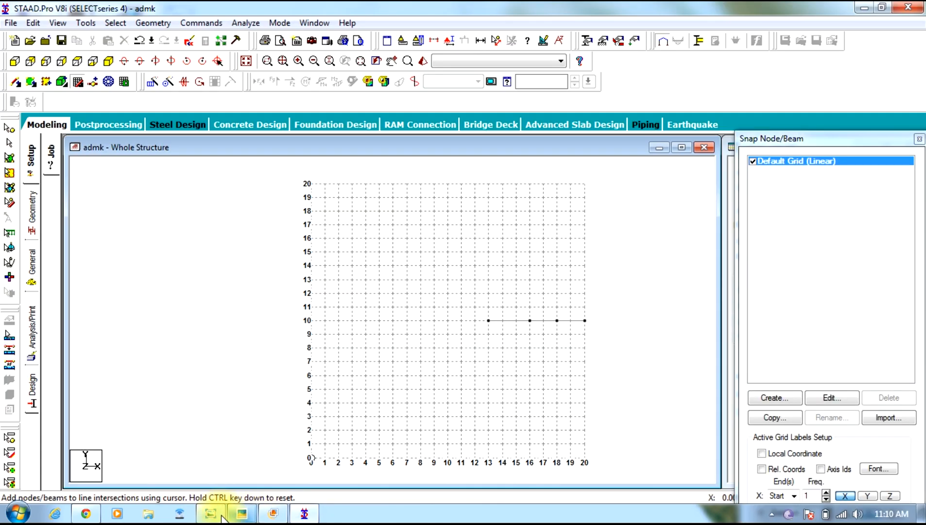
pyautogui.click(217, 517)
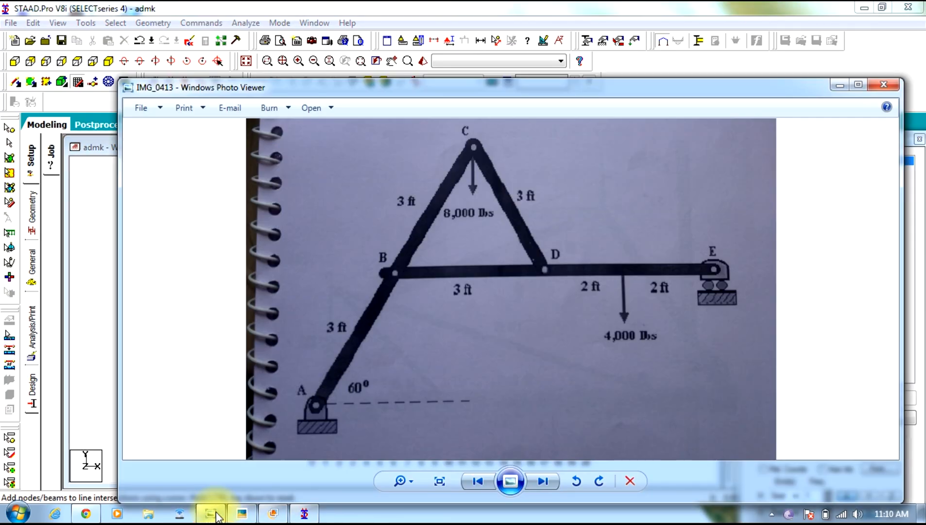
pyautogui.click(217, 517)
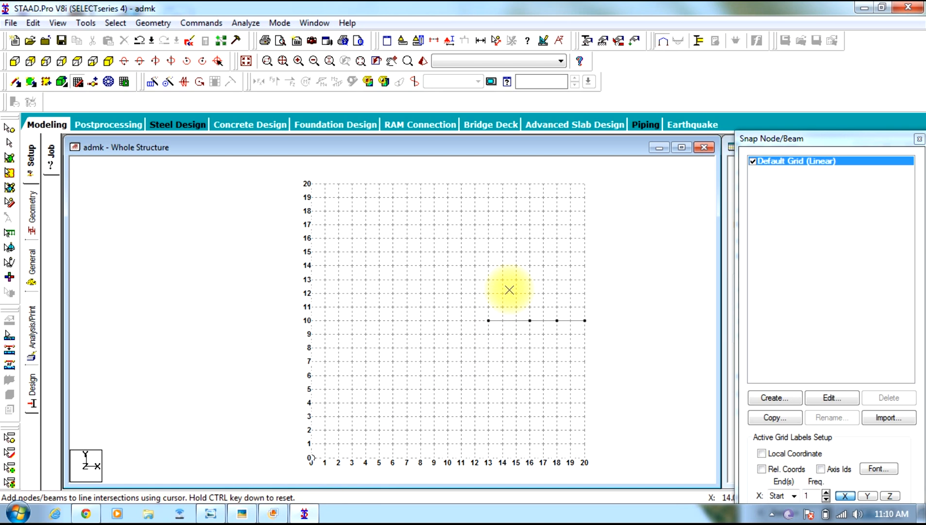
pyautogui.click(489, 320)
pyautogui.click(585, 376)
# Step: With the beam started at node B, set the default grid's X skew to 60 degrees
pyautogui.click(825, 398)
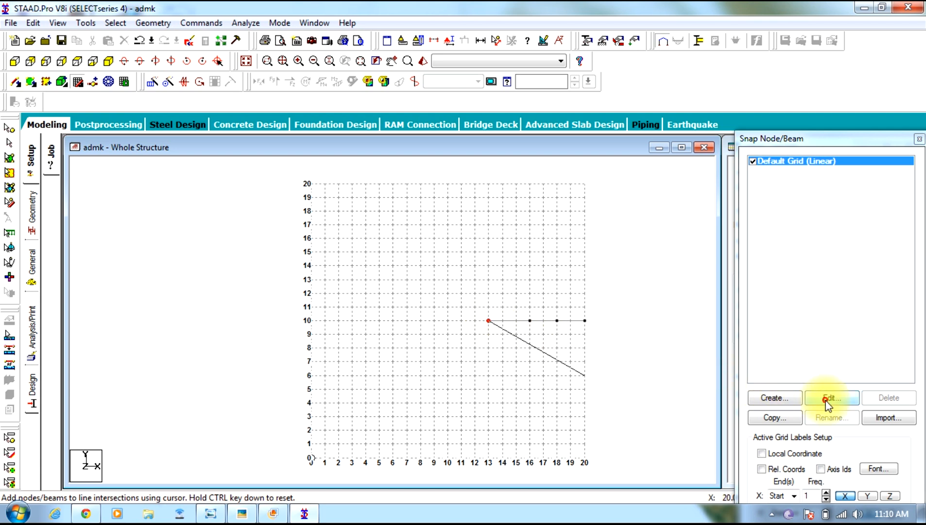
pyautogui.click(572, 360)
pyautogui.write('60')
pyautogui.click(599, 432)
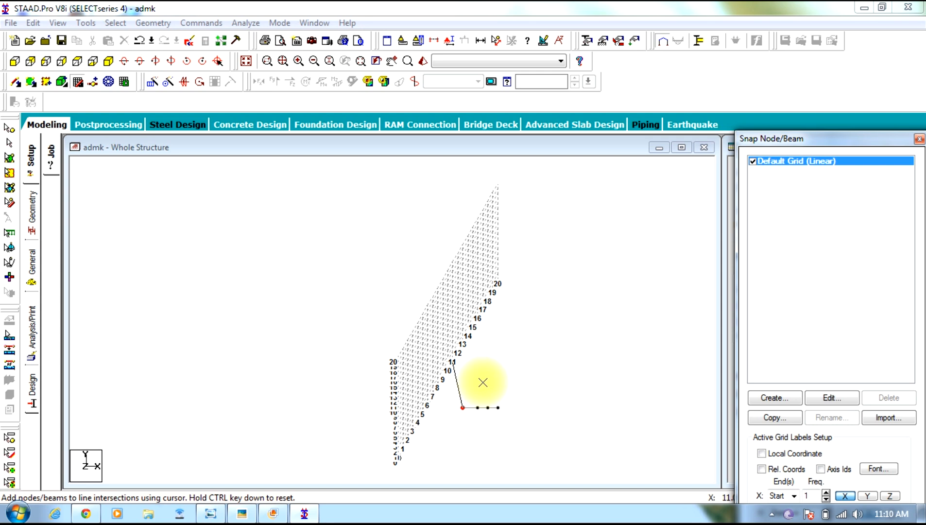
# Step: Reset the default grid's X skew to 0 degrees and abandon the beam started at node B
pyautogui.click(826, 396)
pyautogui.doubleClick(684, 359)
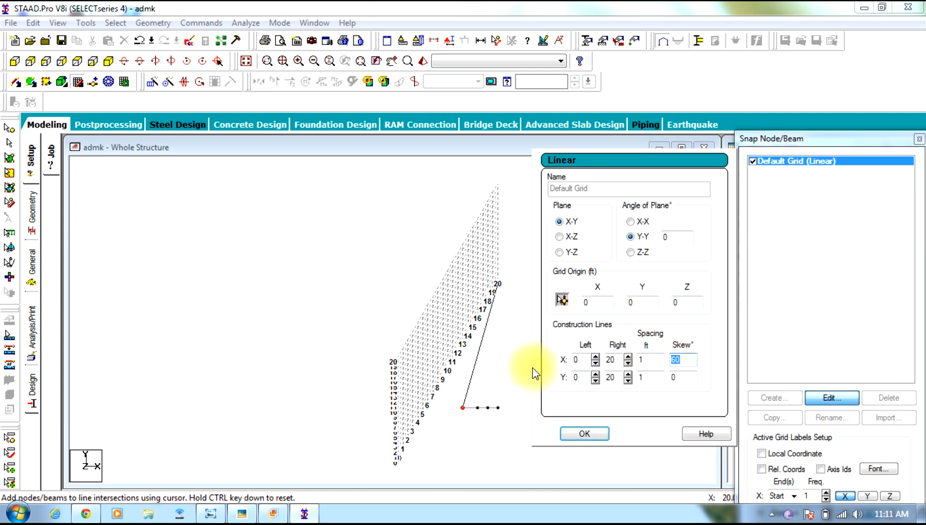
pyautogui.write('0')
pyautogui.click(586, 433)
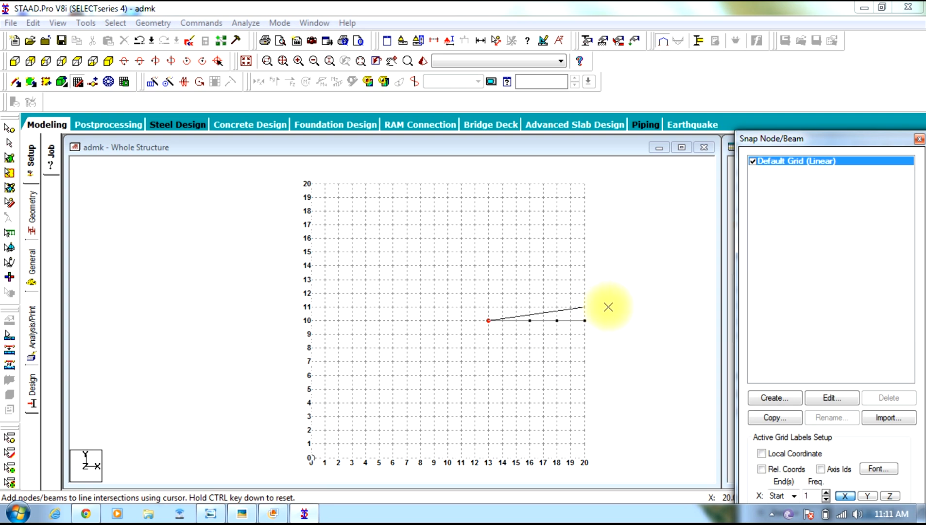
pyautogui.press('Escape')
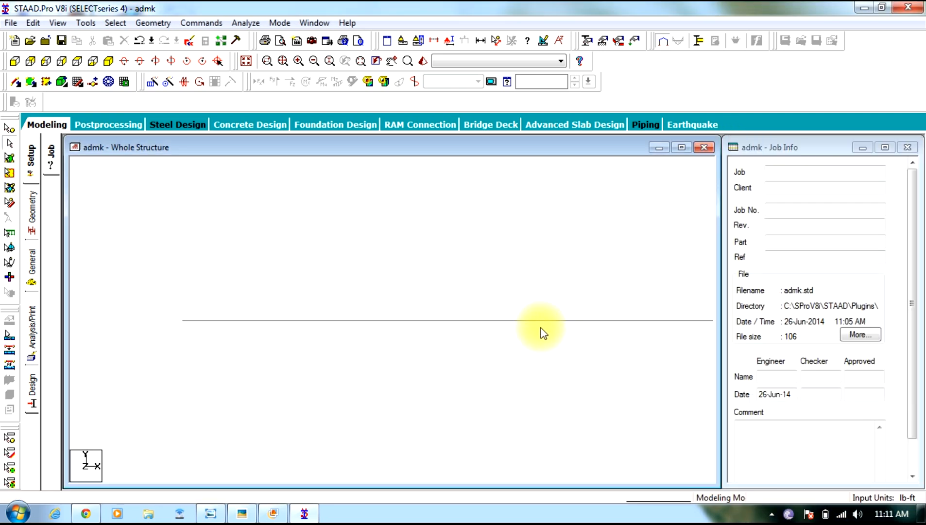
# Step: Delete all segments of the horizontal member EDB together with their orphan nodes
pyautogui.moveTo(683, 304); pyautogui.dragTo(181, 340)
pyautogui.press('Delete')
pyautogui.press('Return')
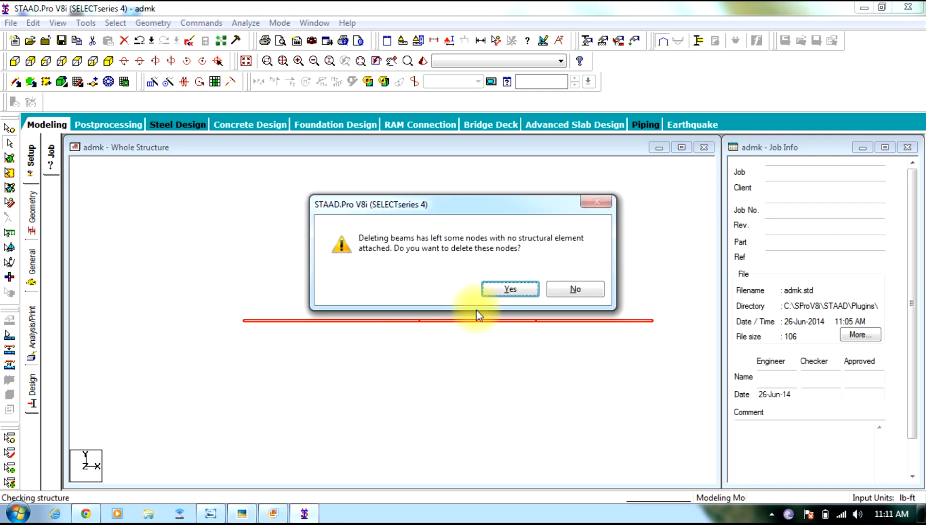
pyautogui.click(538, 290)
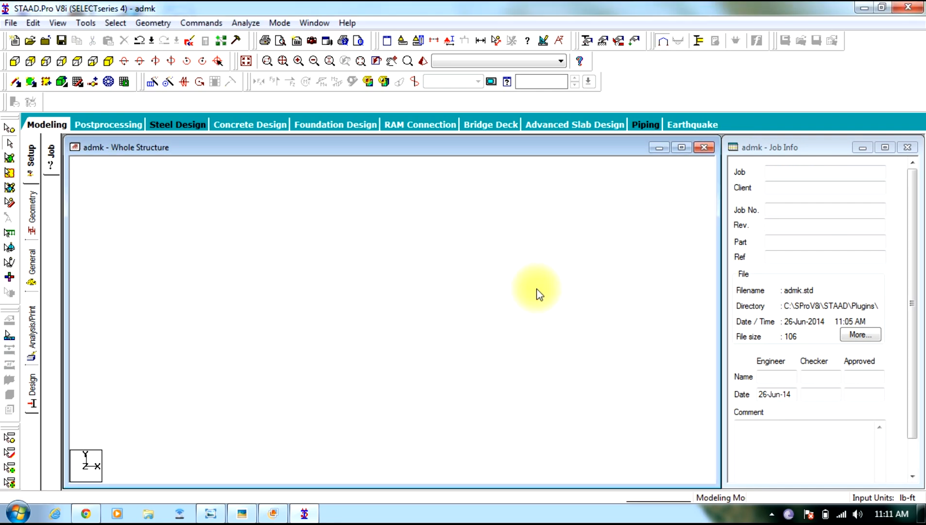
# Step: After checking the reference photo, set the default linear grid to 10 construction lines to the right in both X and Y
pyautogui.click(77, 80)
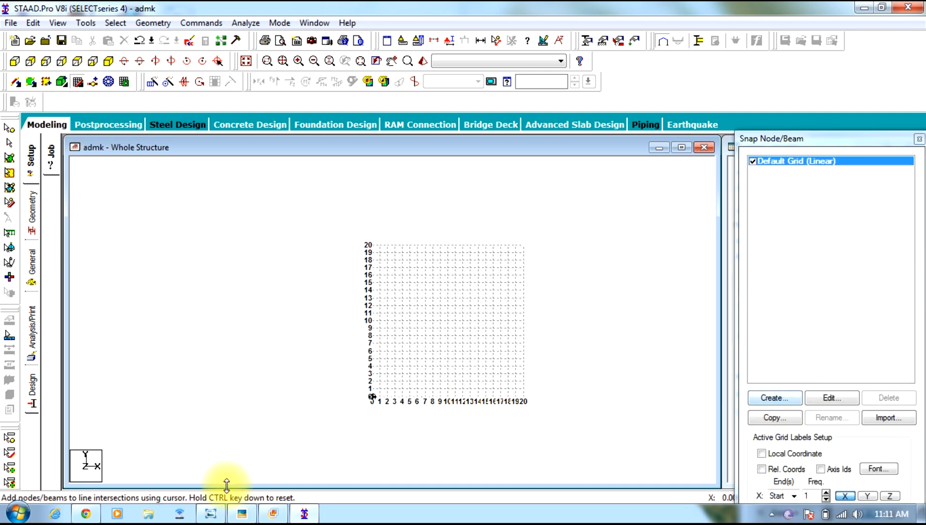
pyautogui.click(222, 519)
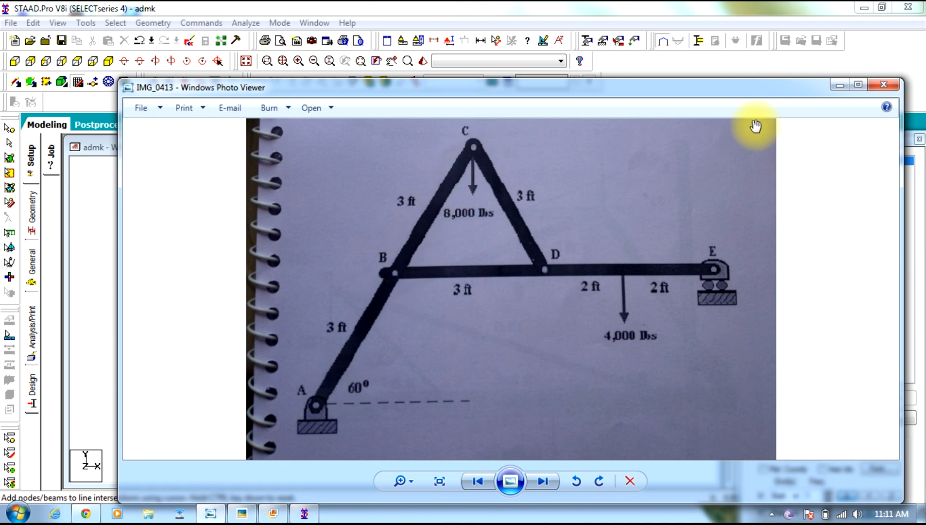
pyautogui.click(841, 86)
pyautogui.click(832, 397)
pyautogui.doubleClick(610, 359)
pyautogui.write('10')
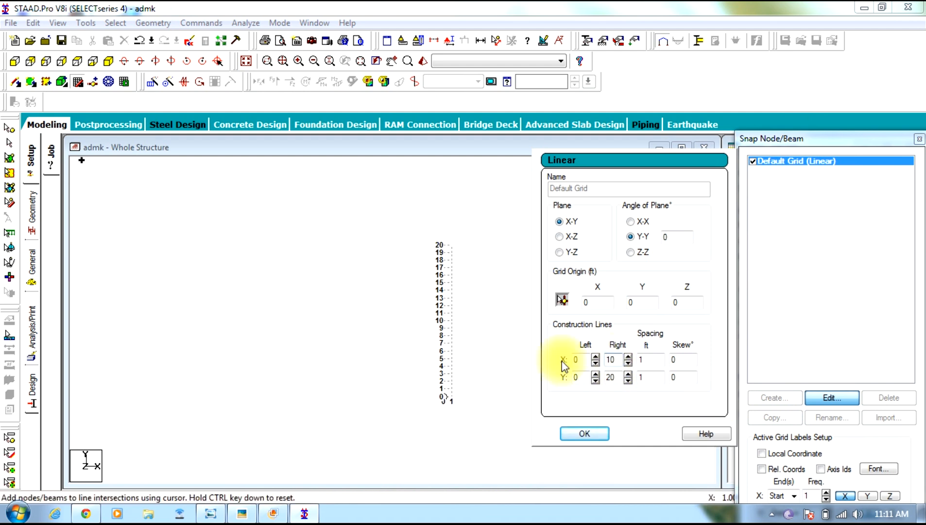
pyautogui.doubleClick(616, 377)
pyautogui.write('10')
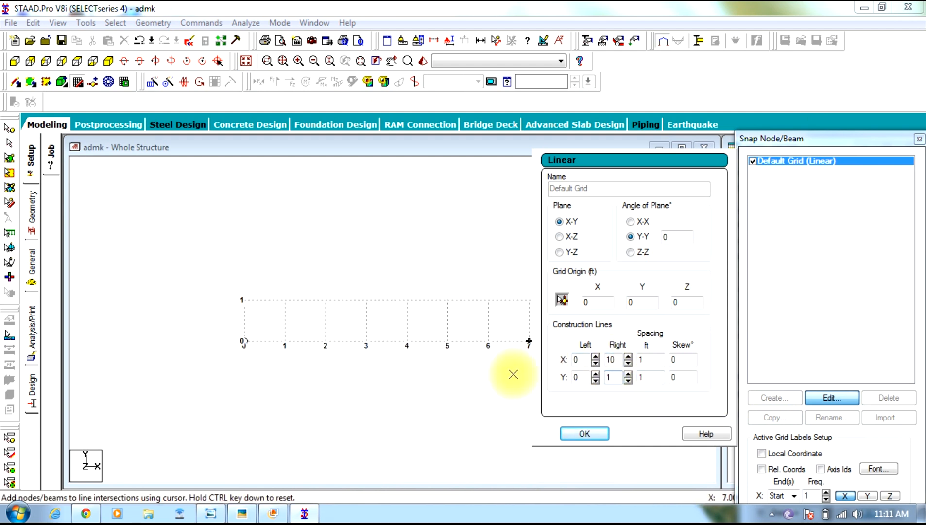
# Step: Set the default grid's construction line spacing to 0.5 ft in both X and Y, and stop node and beam placement
pyautogui.doubleClick(651, 360)
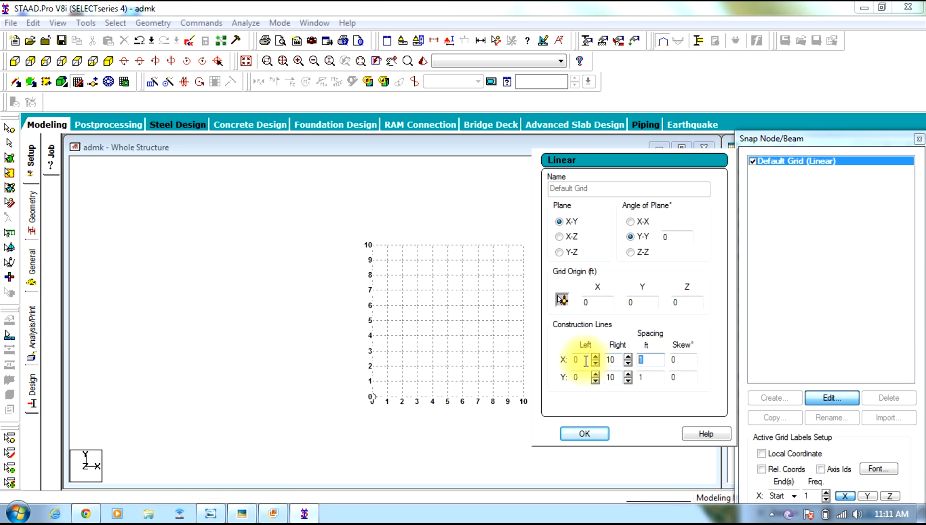
pyautogui.write('0.5')
pyautogui.doubleClick(656, 376)
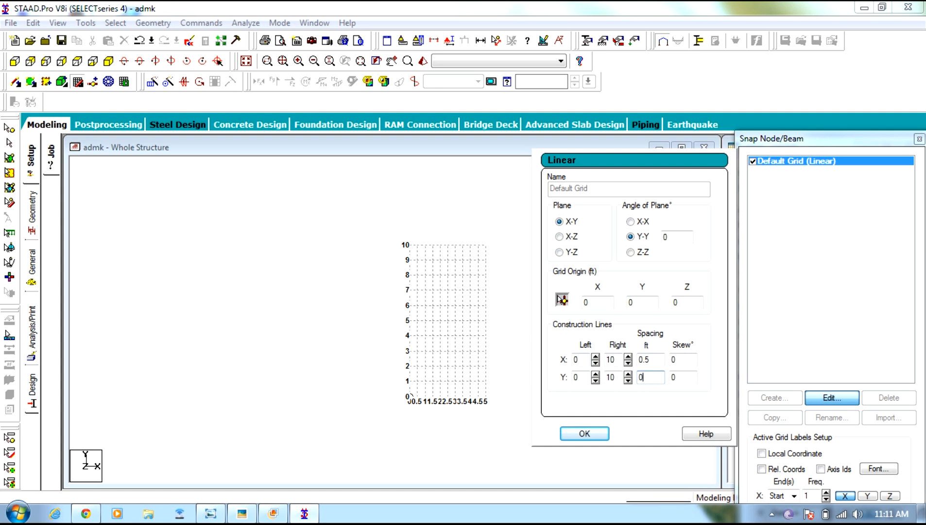
pyautogui.write('0.5')
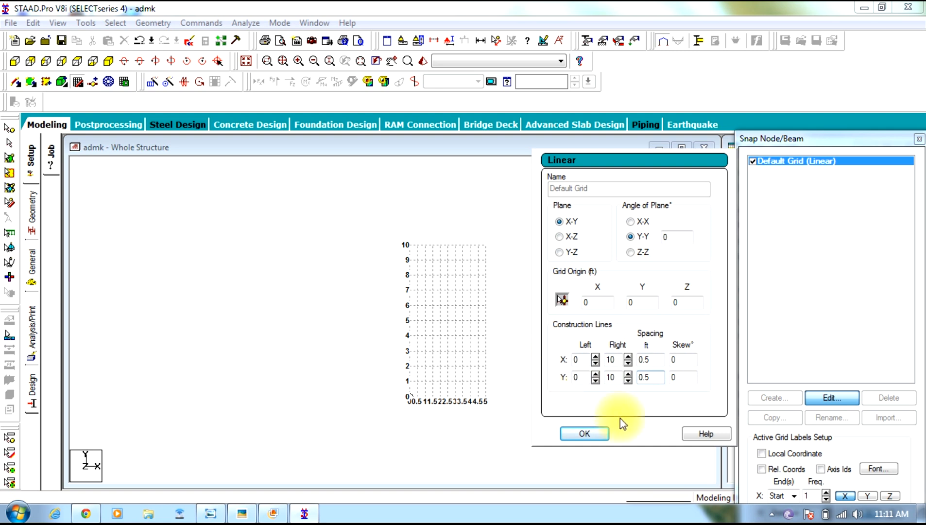
pyautogui.click(588, 433)
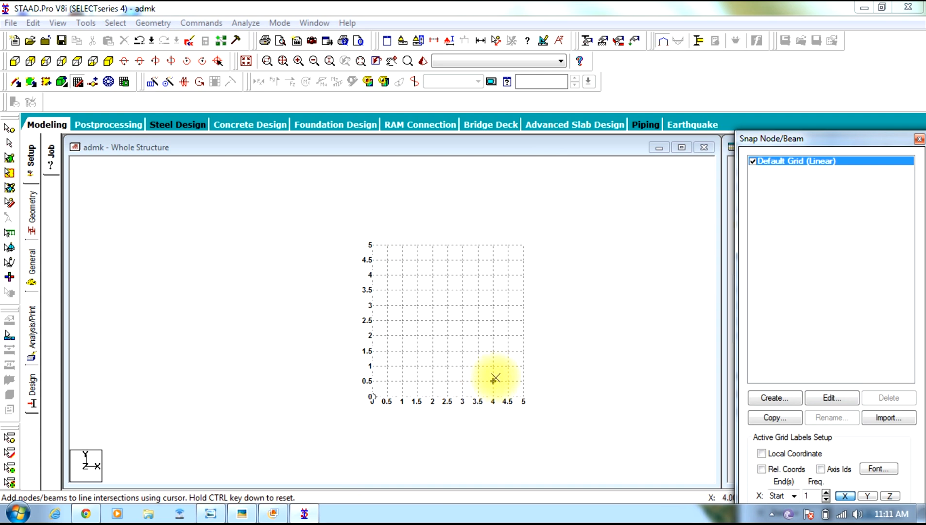
pyautogui.click(571, 372)
pyautogui.press('Escape')
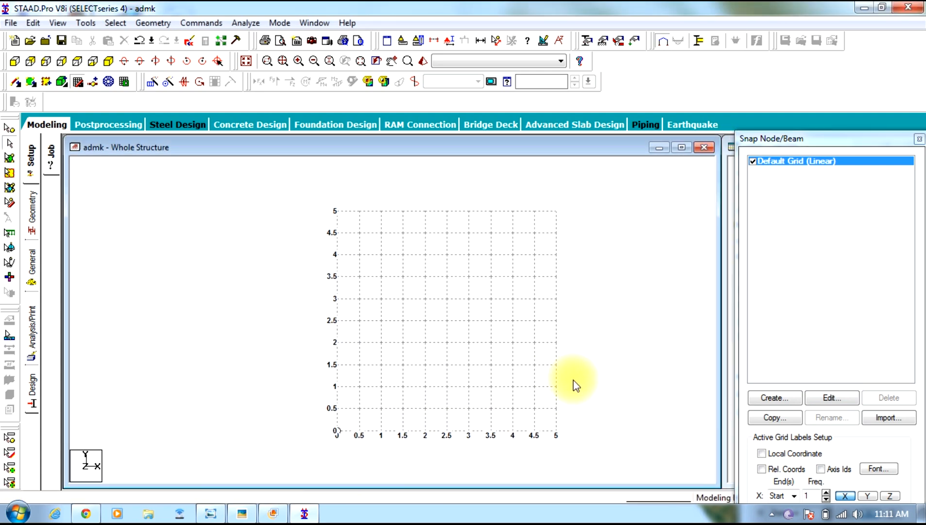
# Step: Set the default linear grid's X skew to 60 degrees
pyautogui.scroll(-1, 363, 454)
pyautogui.scroll(1, 579, 408)
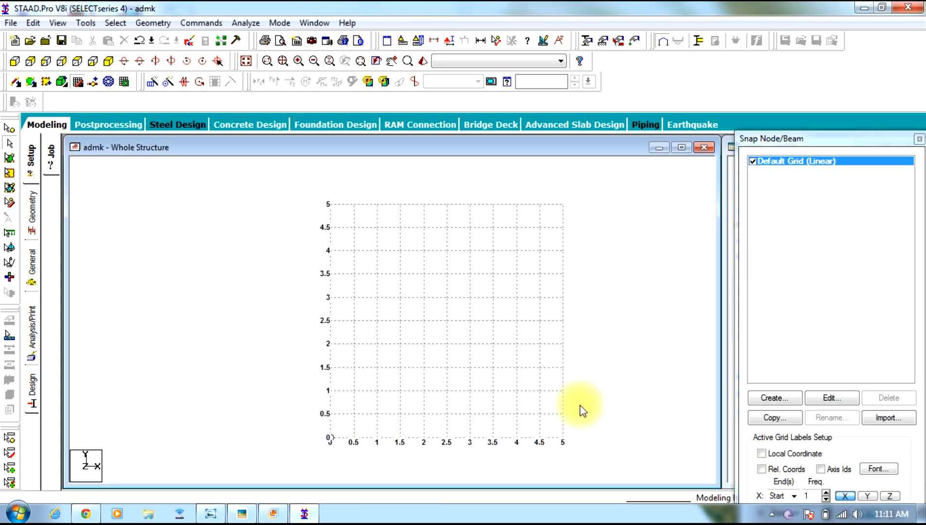
pyautogui.moveTo(593, 407); pyautogui.dragTo(499, 397, button='middle')
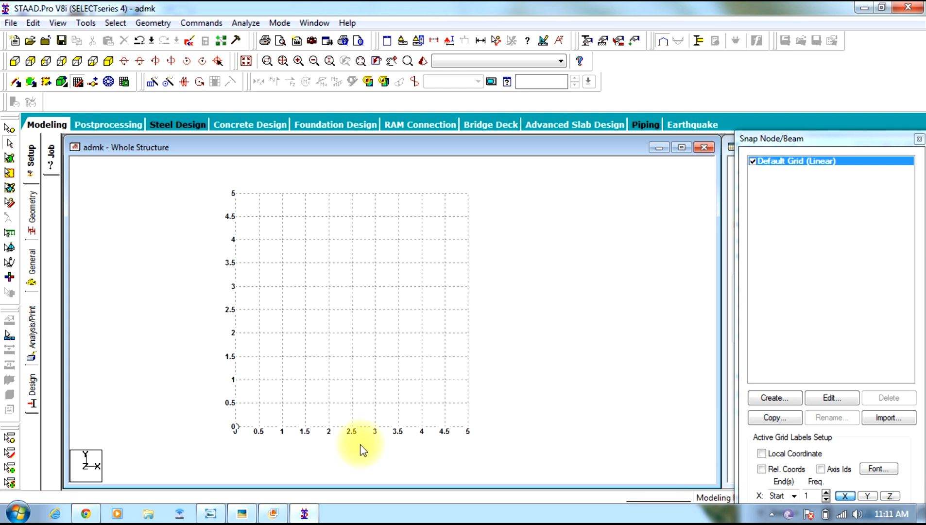
pyautogui.click(830, 397)
pyautogui.doubleClick(679, 359)
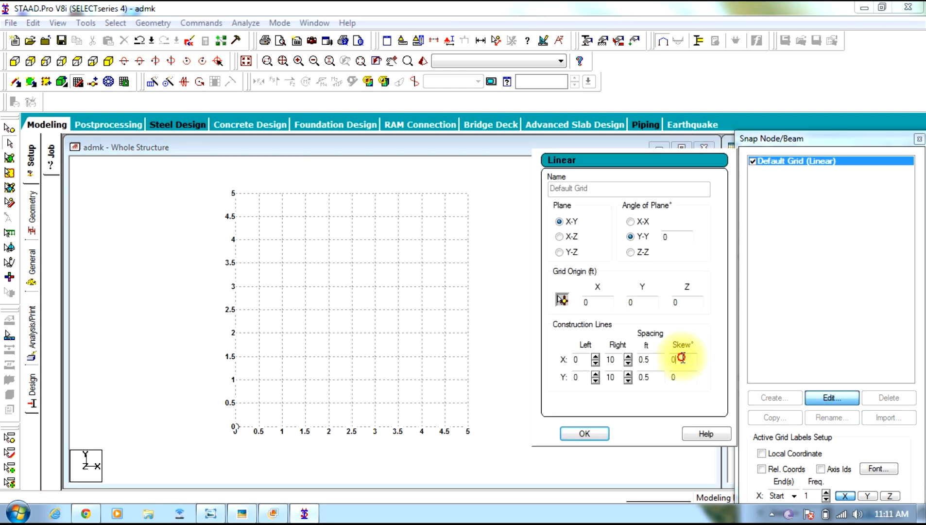
pyautogui.write('60')
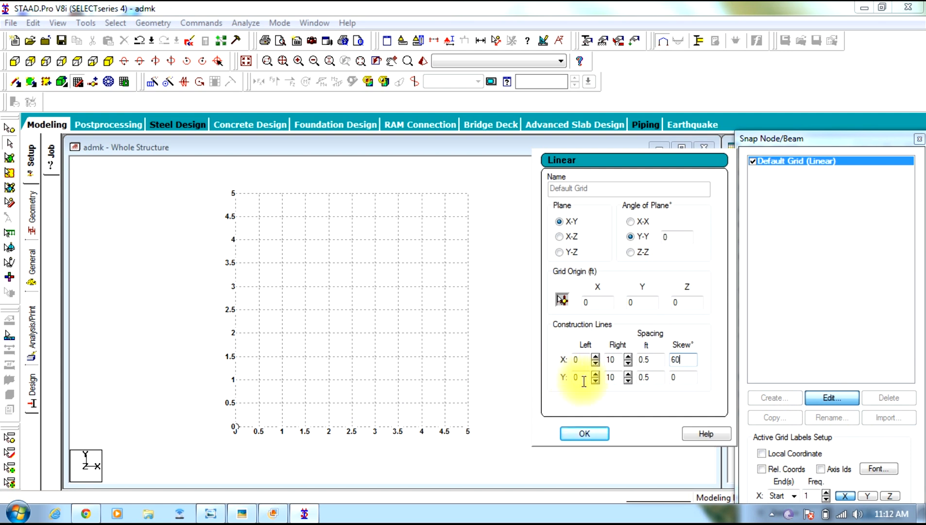
pyautogui.click(599, 435)
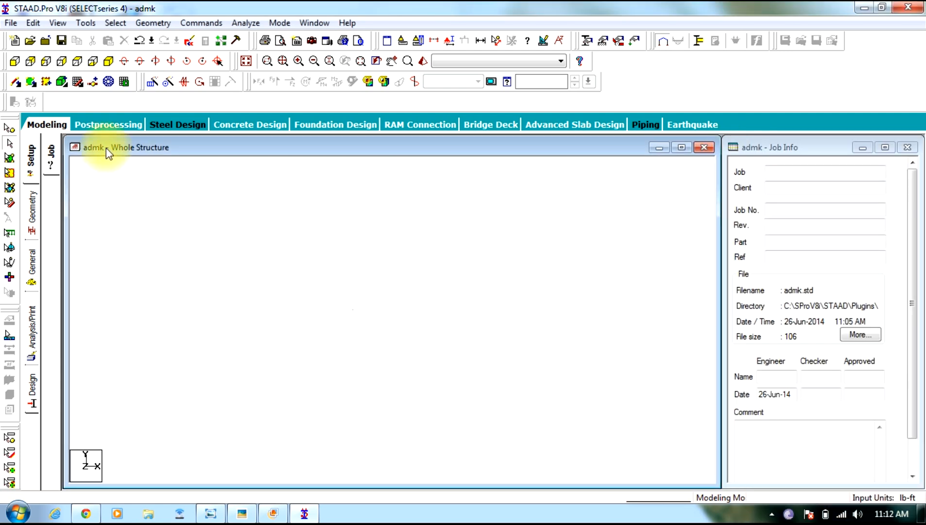
# Step: On the skewed grid, add two connected beams along the X grid line, from the origin to 1.5 and on to 3
pyautogui.click(78, 81)
pyautogui.moveTo(263, 282); pyautogui.dragTo(358, 389, button='middle')
pyautogui.click(344, 417)
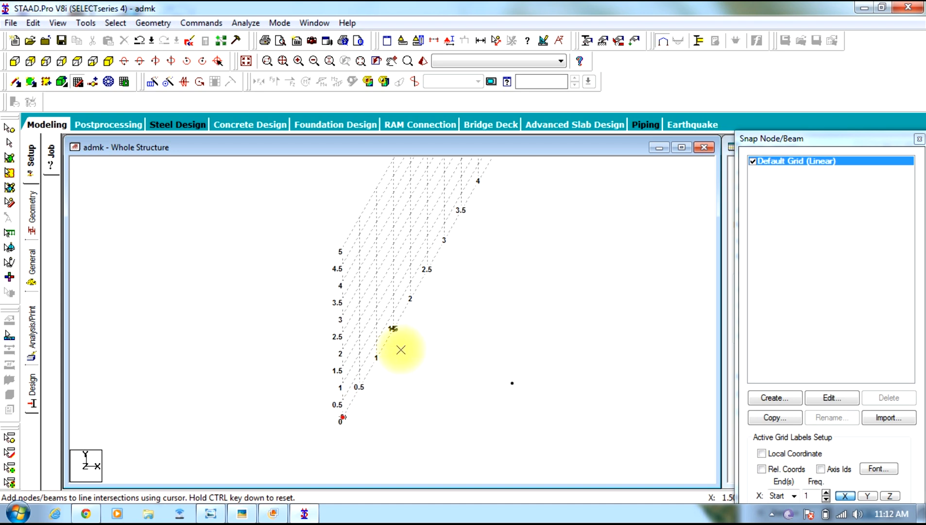
pyautogui.click(395, 335)
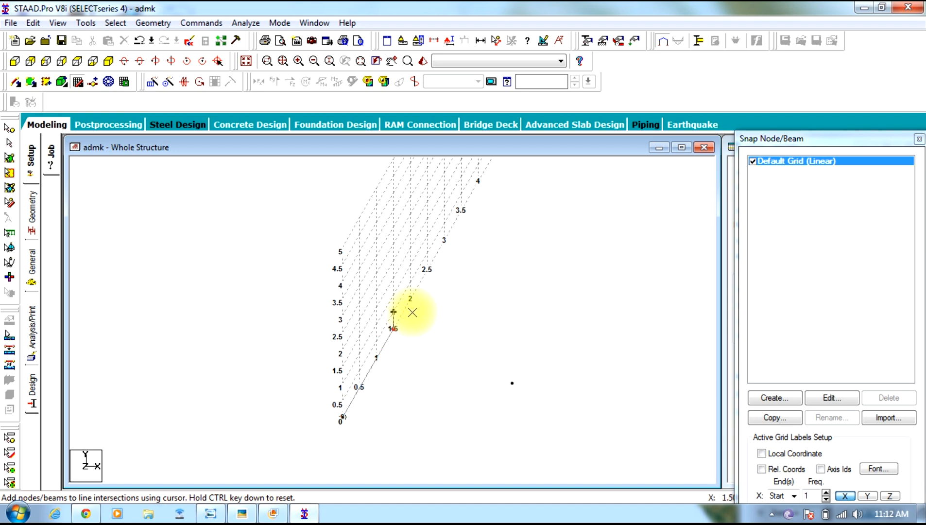
pyautogui.click(446, 242)
# Step: Reset the default grid's X skew to 0 degrees
pyautogui.click(831, 398)
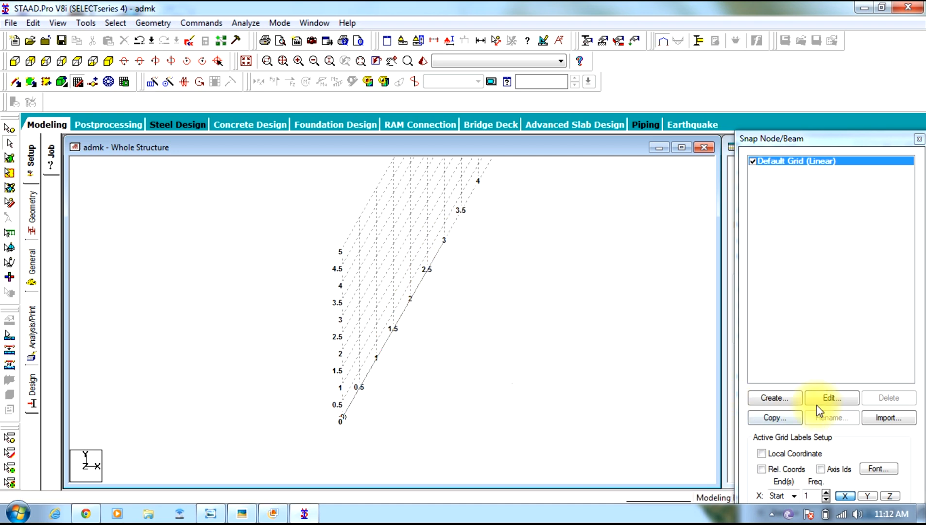
pyautogui.doubleClick(694, 361)
pyautogui.write('0')
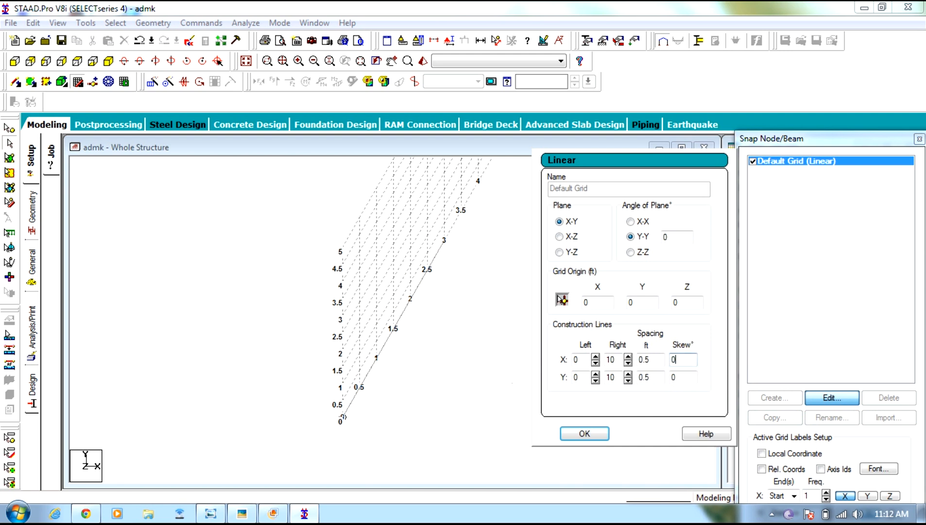
pyautogui.click(576, 437)
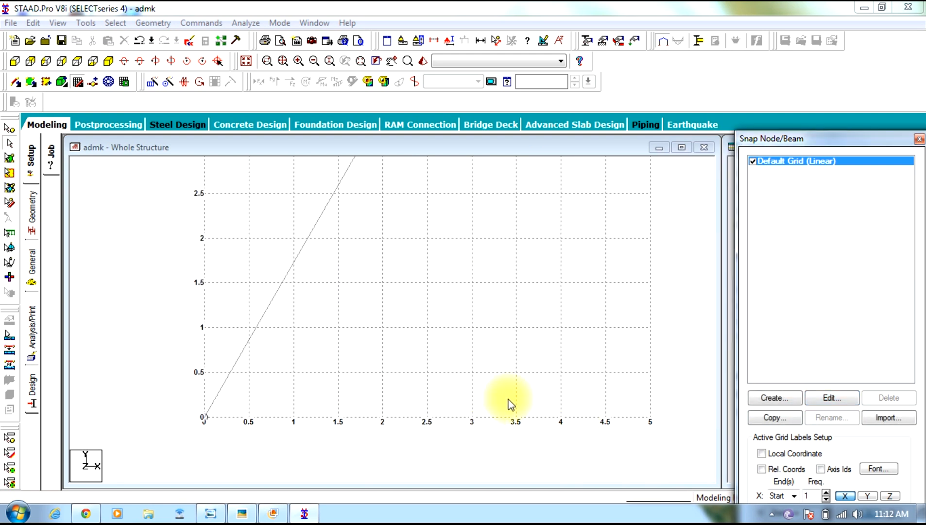
# Step: Display the length dimensions of the inclined beams with the Dimension to View option
pyautogui.scroll(-2, 578, 382)
pyautogui.moveTo(622, 334); pyautogui.dragTo(589, 444, button='middle')
pyautogui.scroll(-1, 628, 366)
pyautogui.moveTo(622, 296); pyautogui.dragTo(629, 324, button='middle')
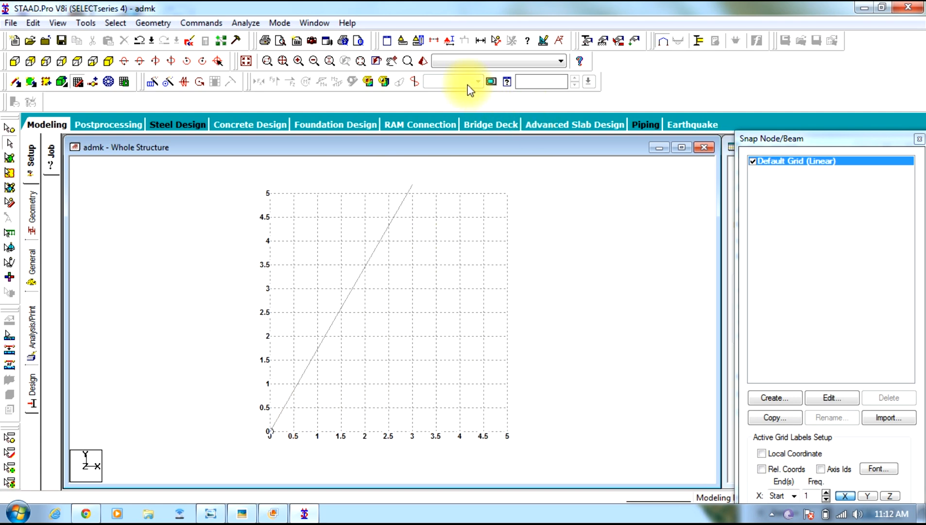
pyautogui.click(480, 40)
pyautogui.click(259, 216)
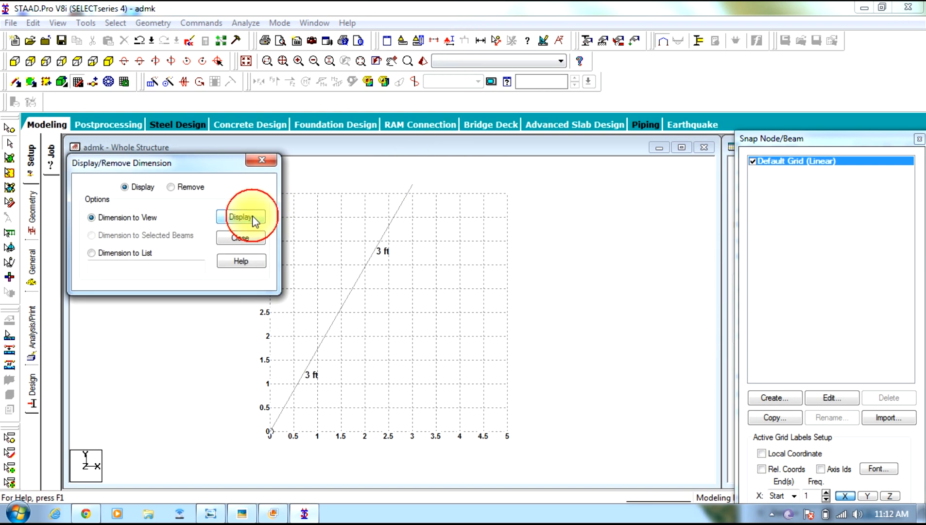
pyautogui.click(261, 161)
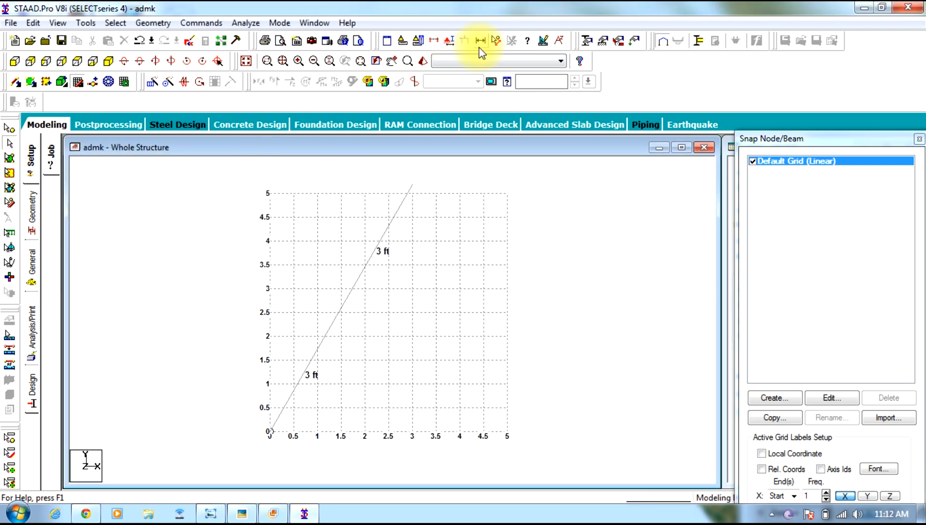
# Step: Set the default grid's construction line spacing to 1 ft in both X and Y
pyautogui.click(831, 397)
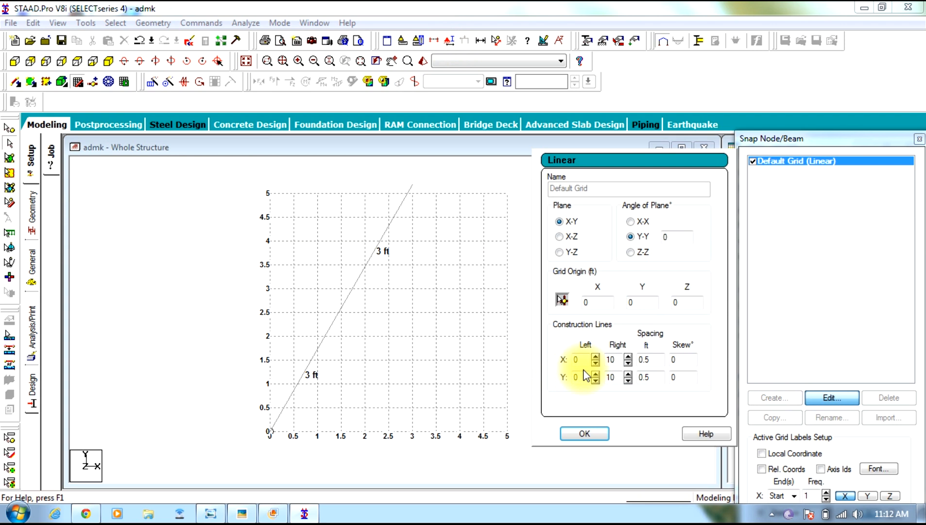
pyautogui.doubleClick(646, 360)
pyautogui.write('1')
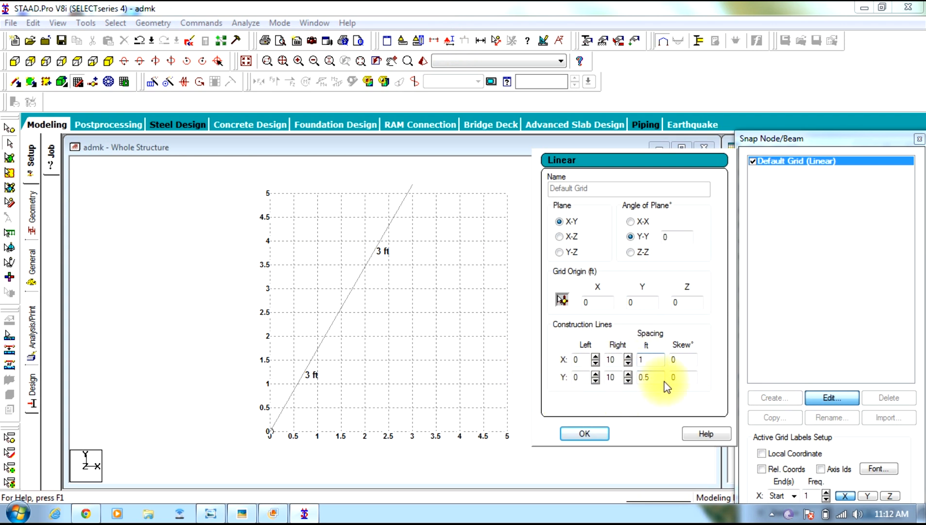
pyautogui.doubleClick(646, 377)
pyautogui.write('1')
pyautogui.click(585, 433)
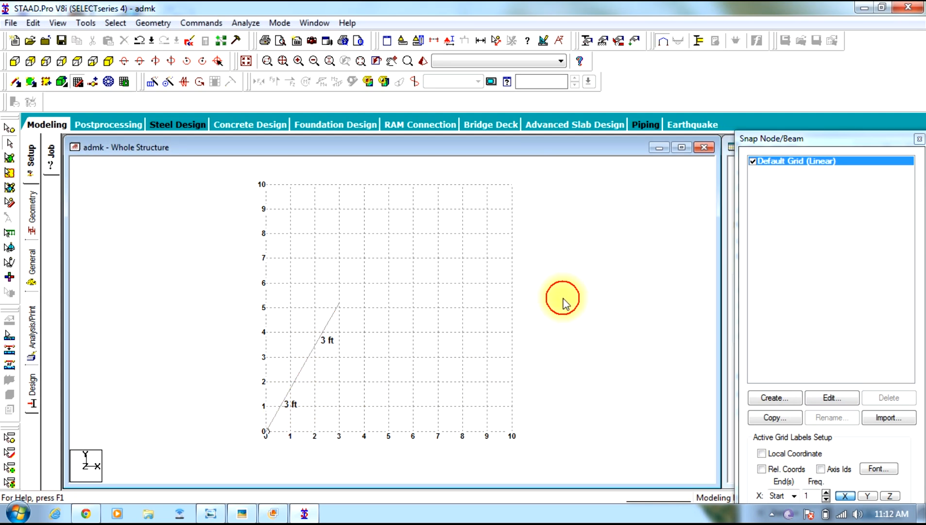
# Step: Check the lower inclined beam and compare the members meeting at joint B with the reference photo
pyautogui.click(300, 376)
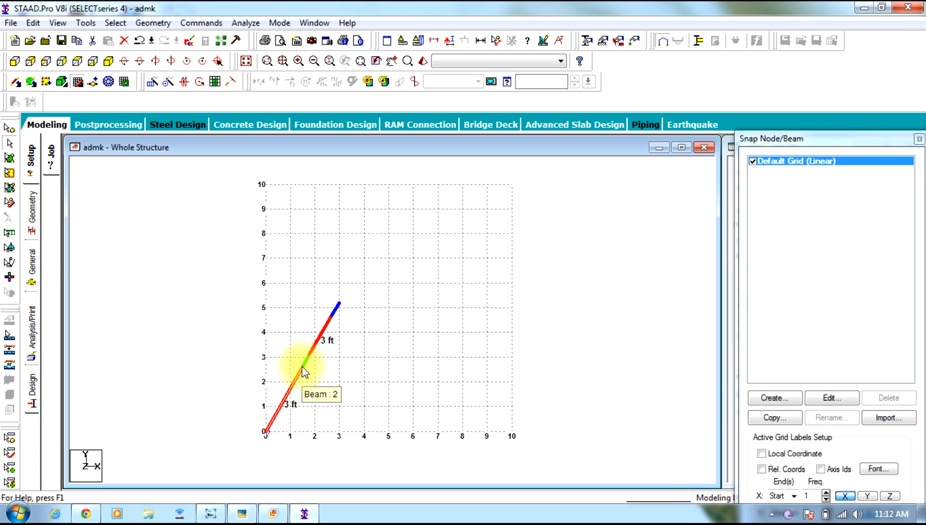
pyautogui.click(585, 334)
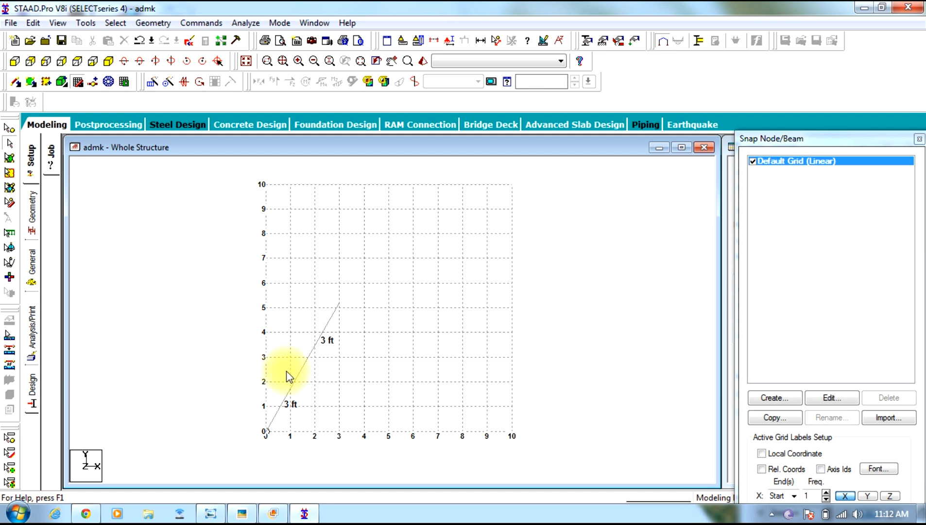
pyautogui.click(214, 515)
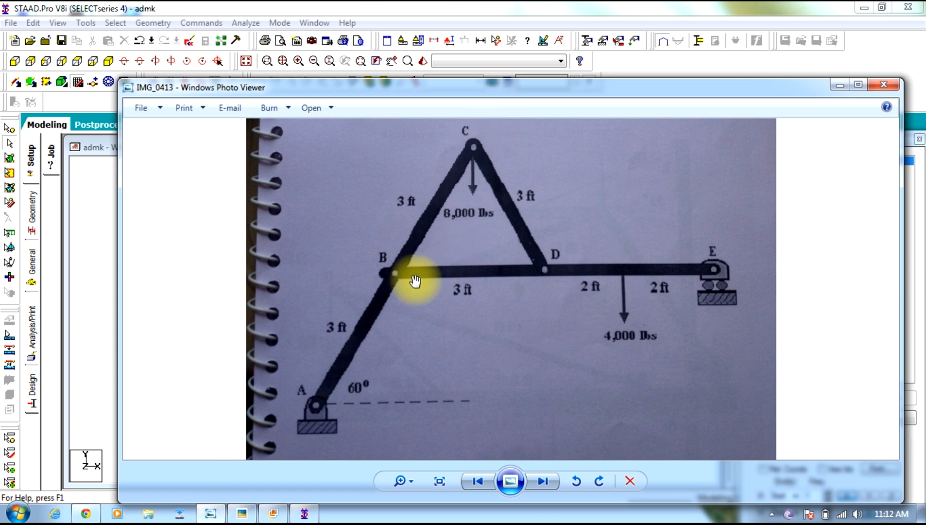
pyautogui.click(839, 85)
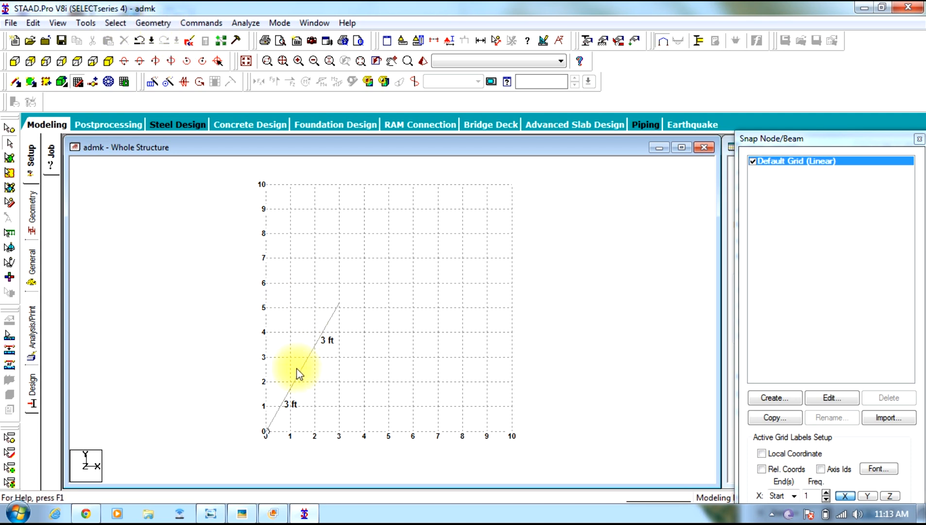
pyautogui.click(10, 128)
pyautogui.click(314, 388)
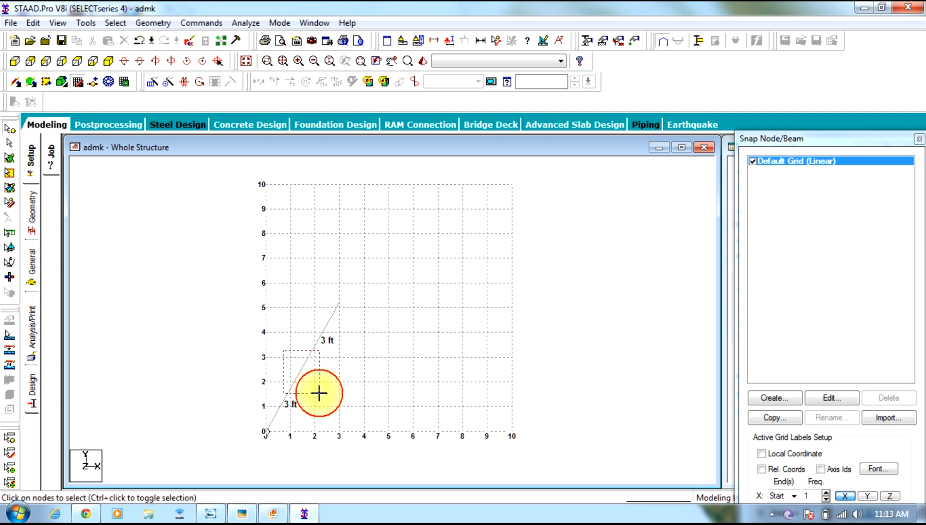
pyautogui.rightClick(300, 367)
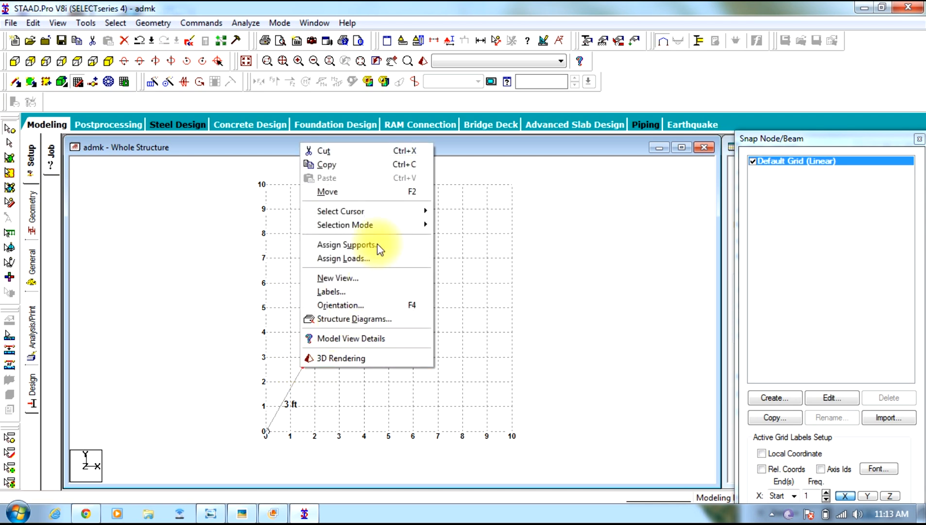
pyautogui.moveTo(391, 214)
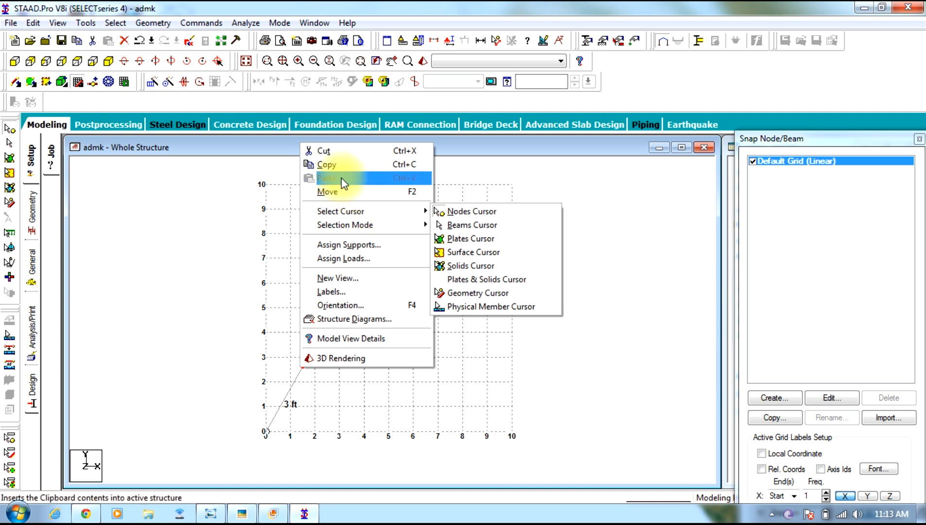
pyautogui.click(168, 24)
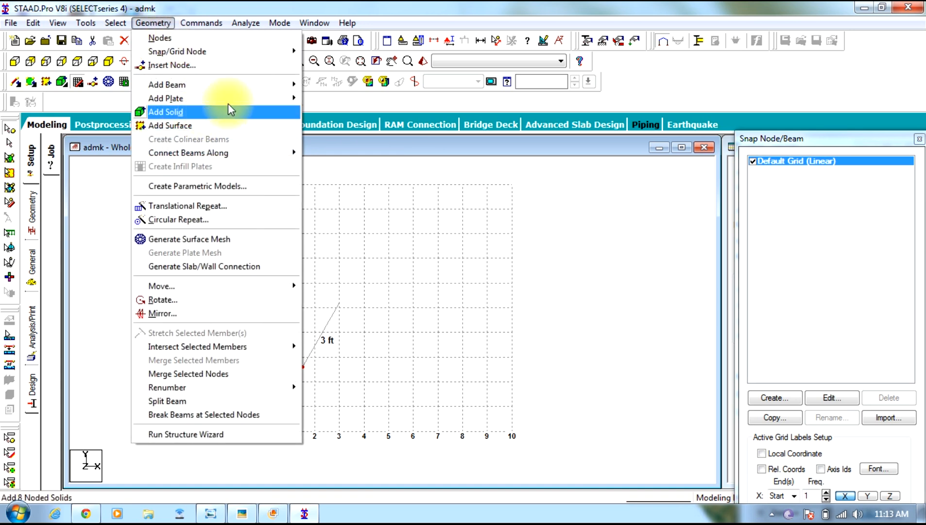
pyautogui.moveTo(267, 86)
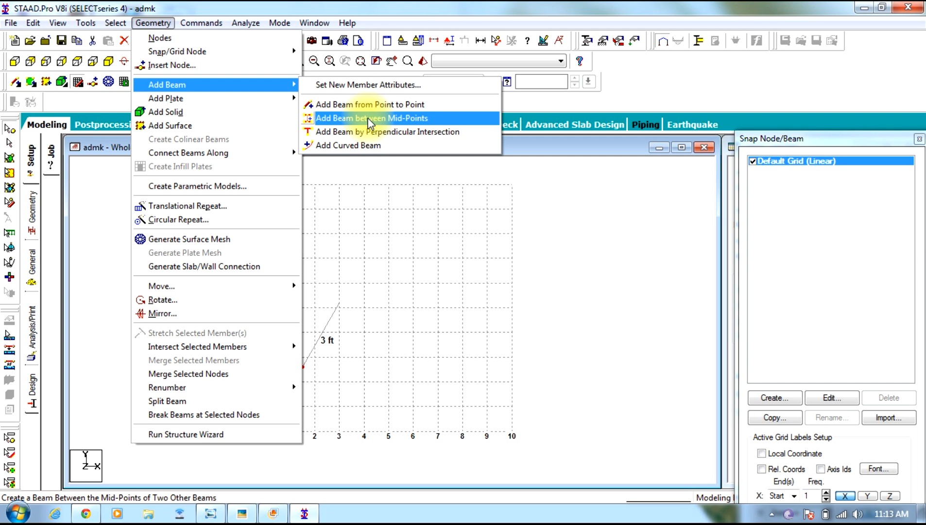
pyautogui.click(364, 85)
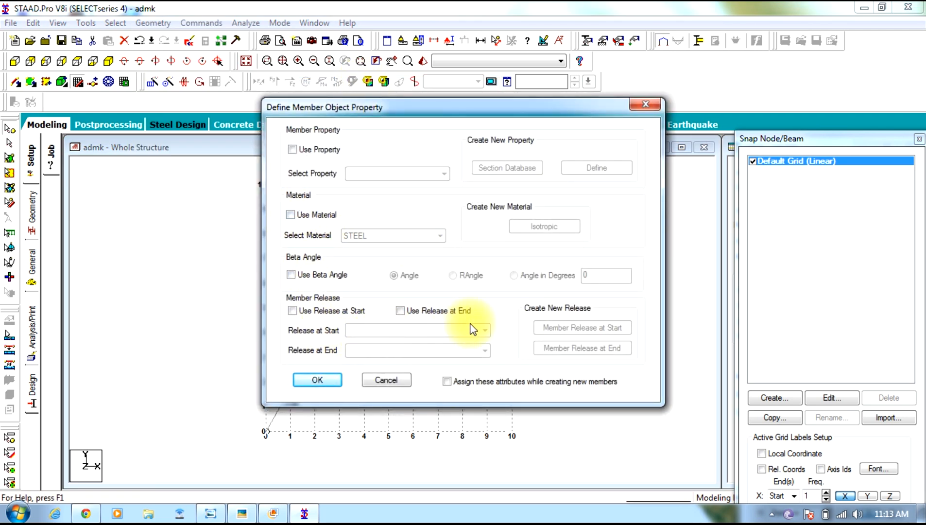
pyautogui.click(644, 104)
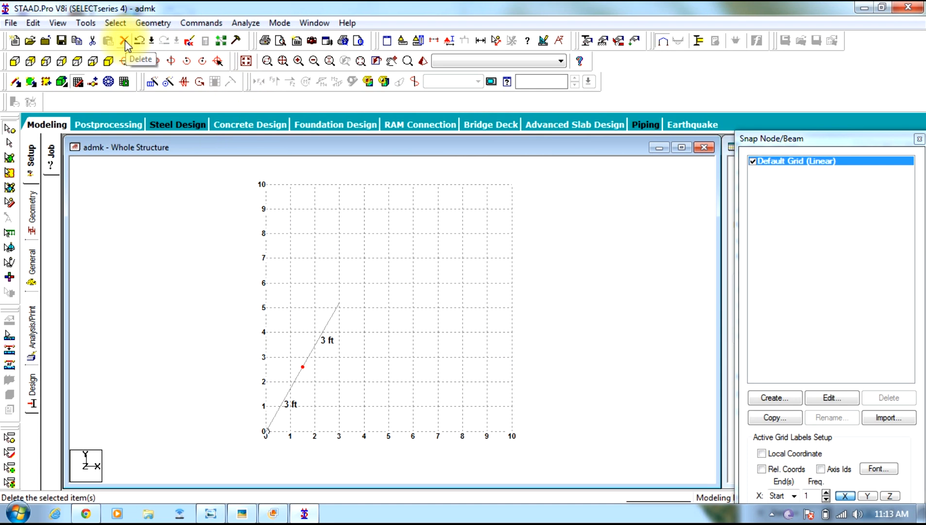
# Step: After checking the reference photo, mirror a copy of upper beam BC about the Y-Z plane through node 4 to form member CD
pyautogui.click(209, 511)
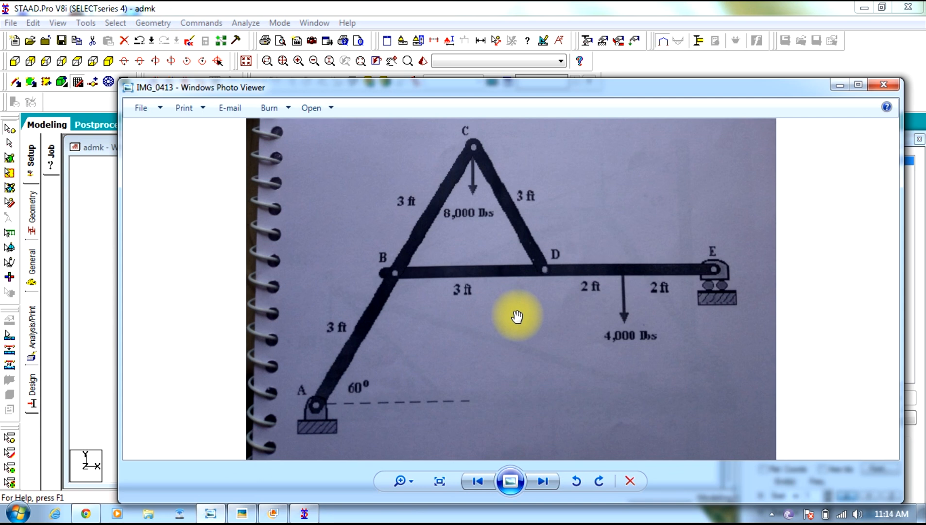
pyautogui.click(839, 85)
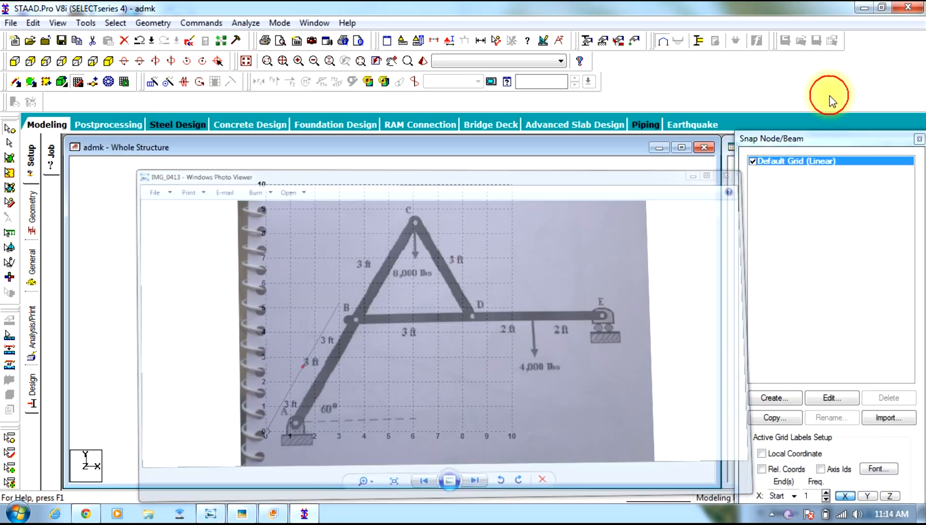
pyautogui.click(304, 363)
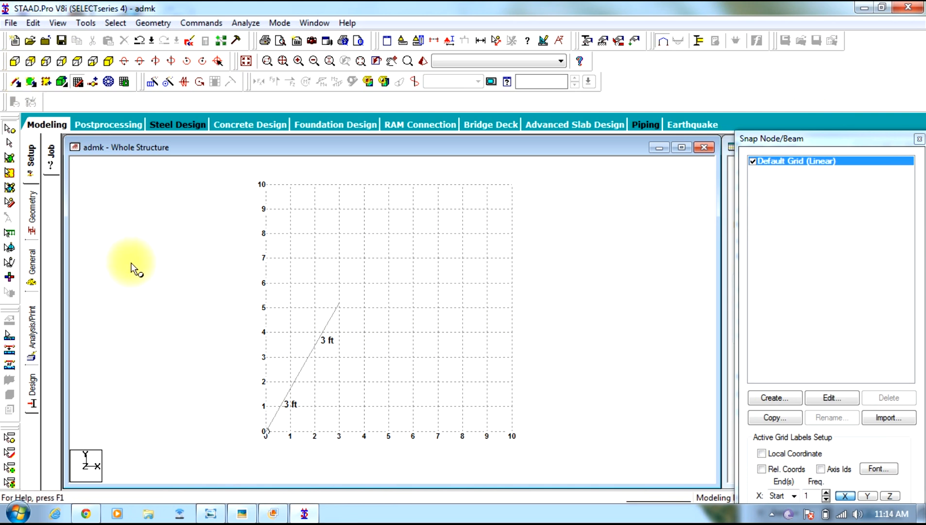
pyautogui.click(324, 327)
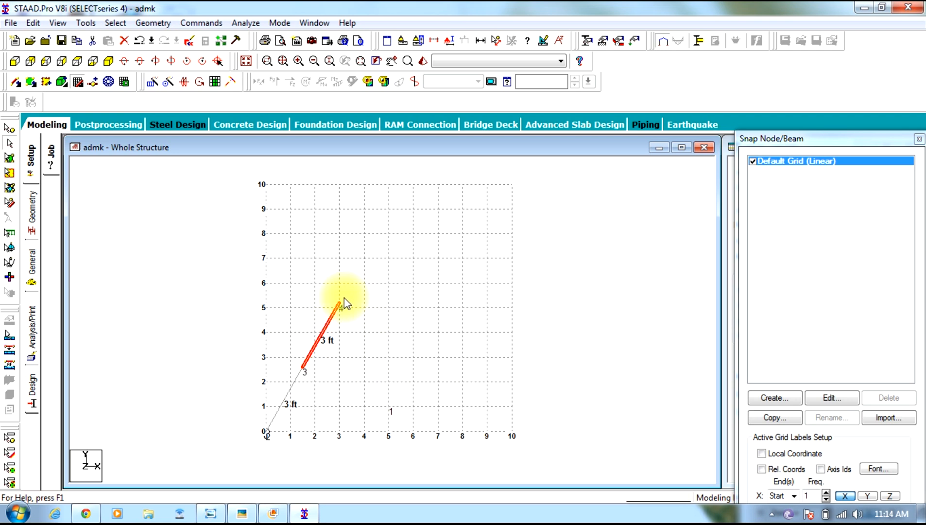
pyautogui.click(151, 24)
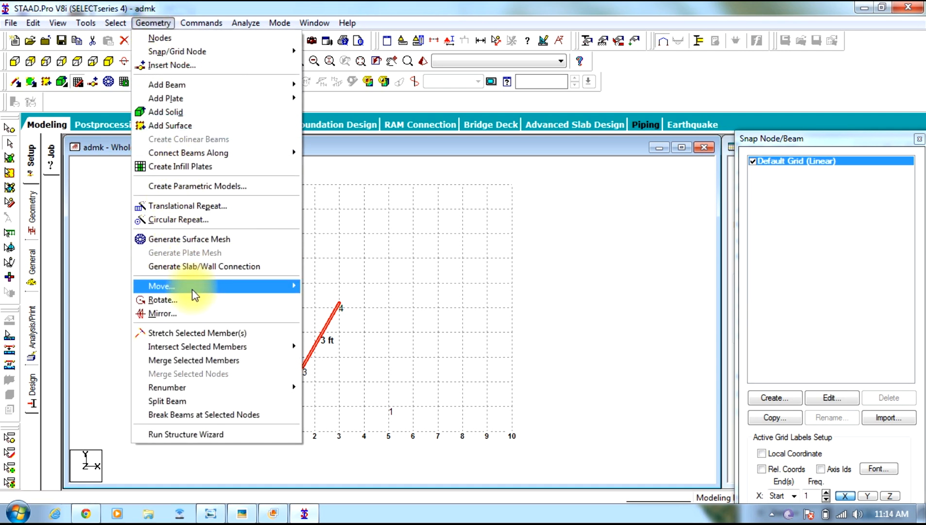
pyautogui.click(199, 313)
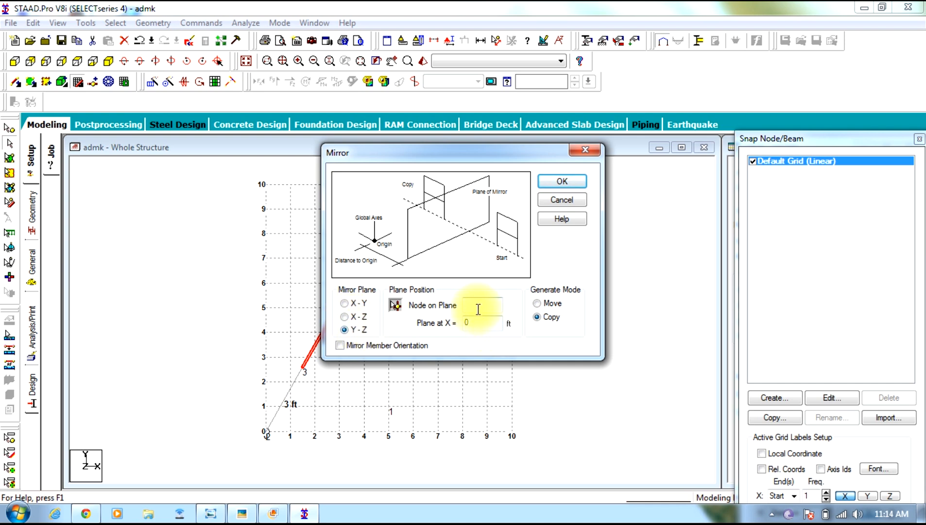
pyautogui.click(414, 307)
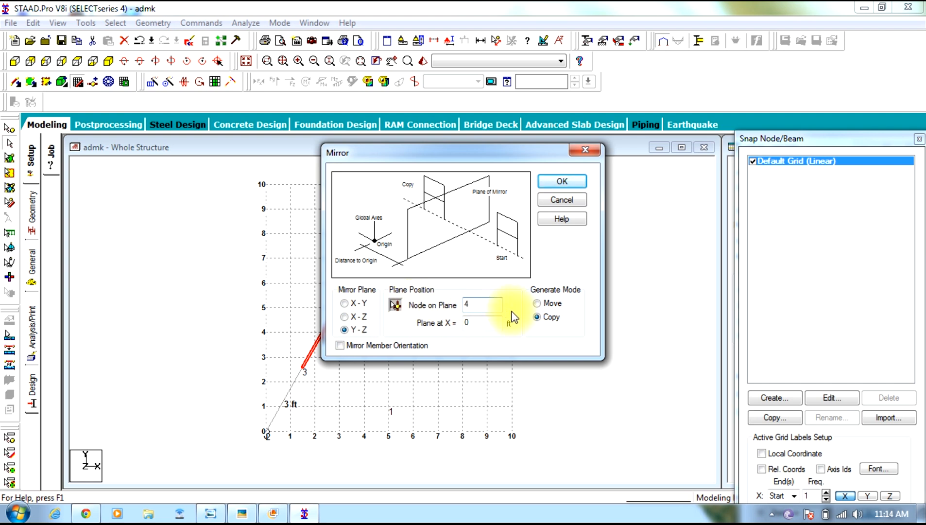
pyautogui.click(564, 184)
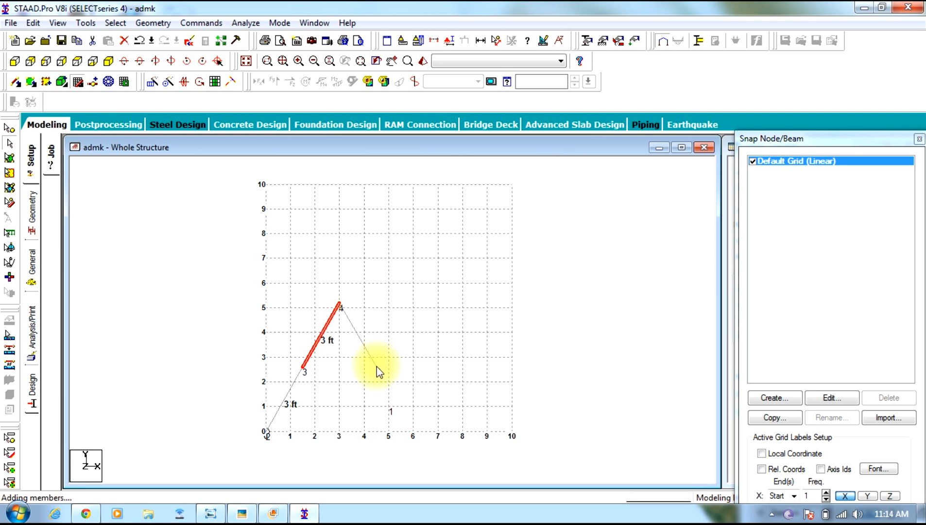
# Step: Add a horizontal beam from node 3 to node 5 with Add Beam from Point to Point
pyautogui.scroll(4, 378, 372)
pyautogui.moveTo(377, 365); pyautogui.dragTo(417, 318, button='middle')
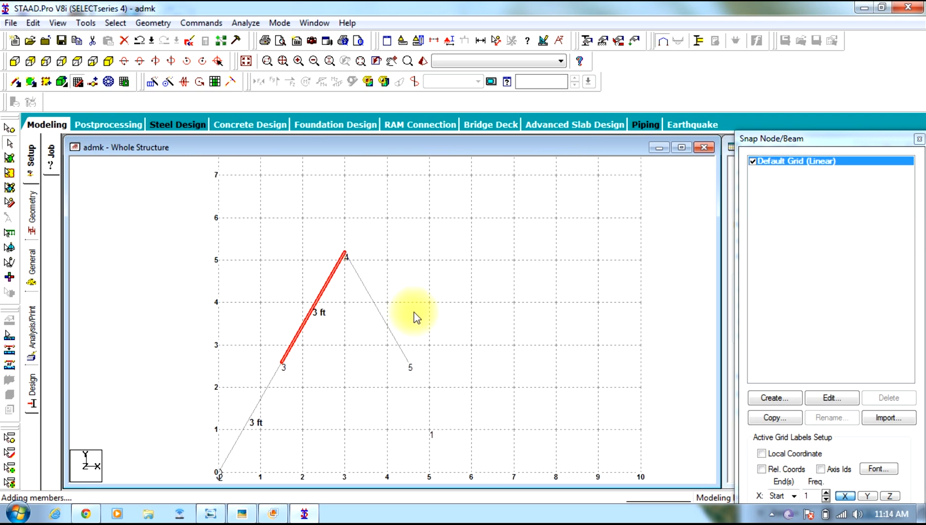
pyautogui.click(694, 316)
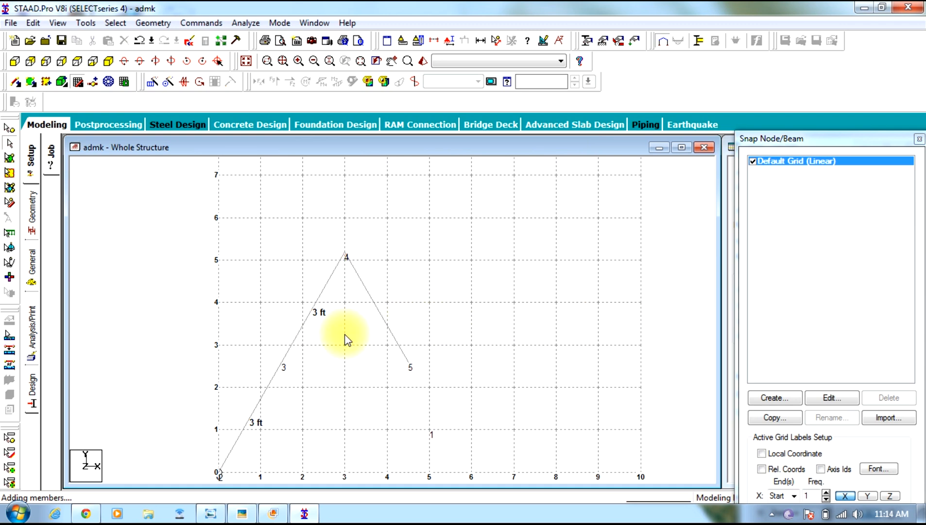
pyautogui.click(152, 23)
pyautogui.moveTo(297, 84)
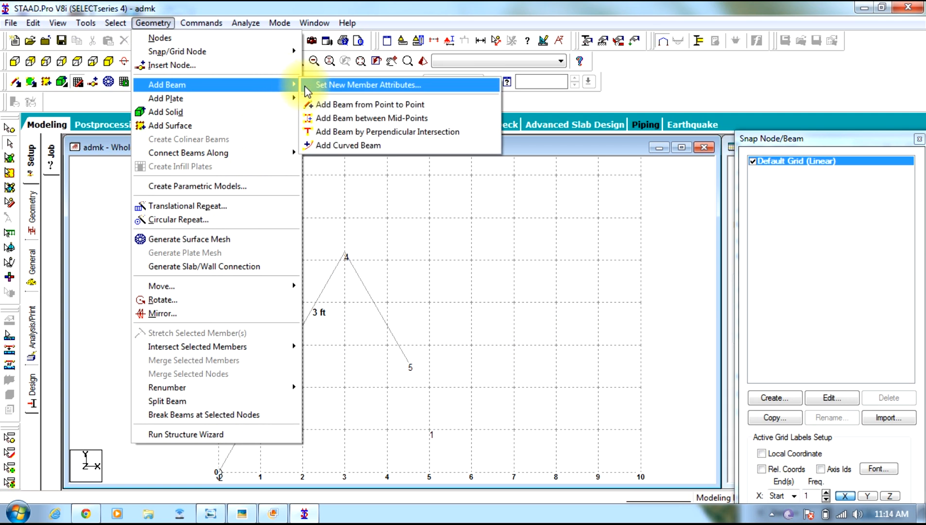
pyautogui.click(337, 104)
pyautogui.moveTo(282, 363); pyautogui.dragTo(409, 363)
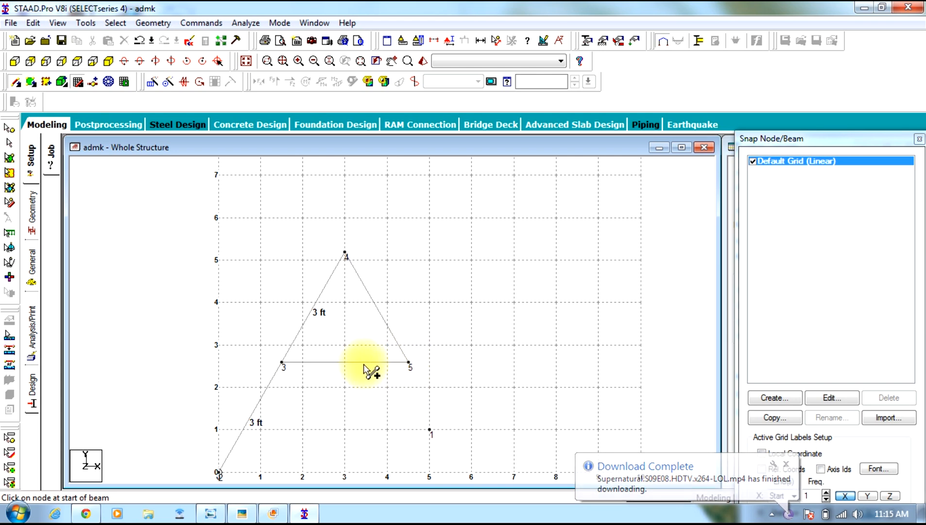
pyautogui.click(705, 469)
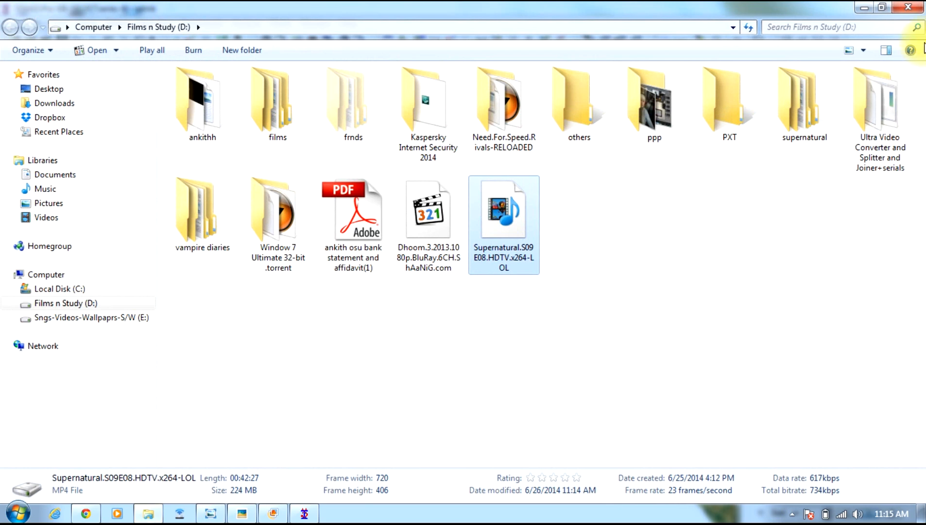
pyautogui.click(908, 7)
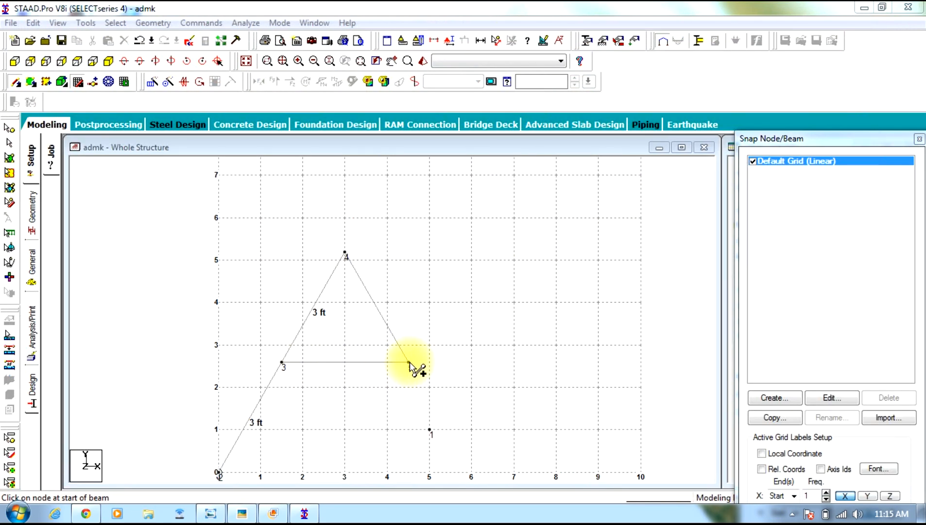
pyautogui.click(367, 364)
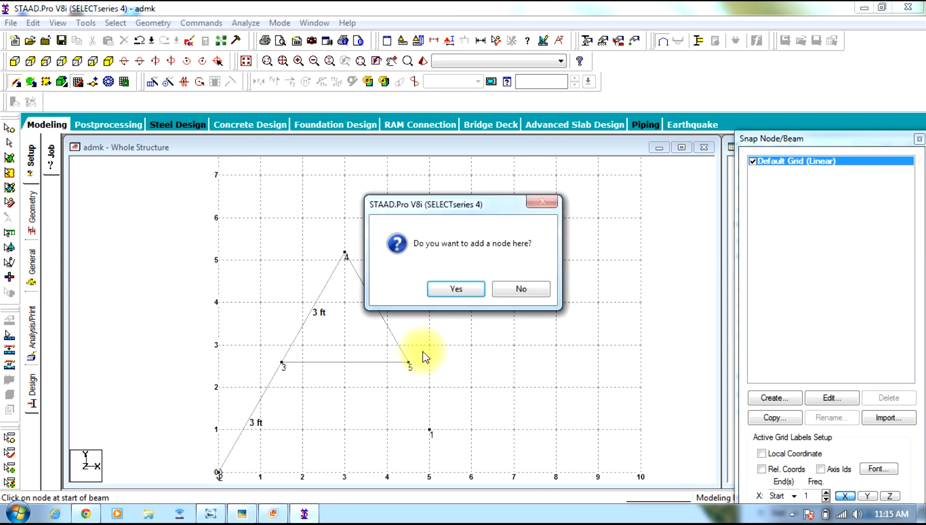
pyautogui.click(520, 287)
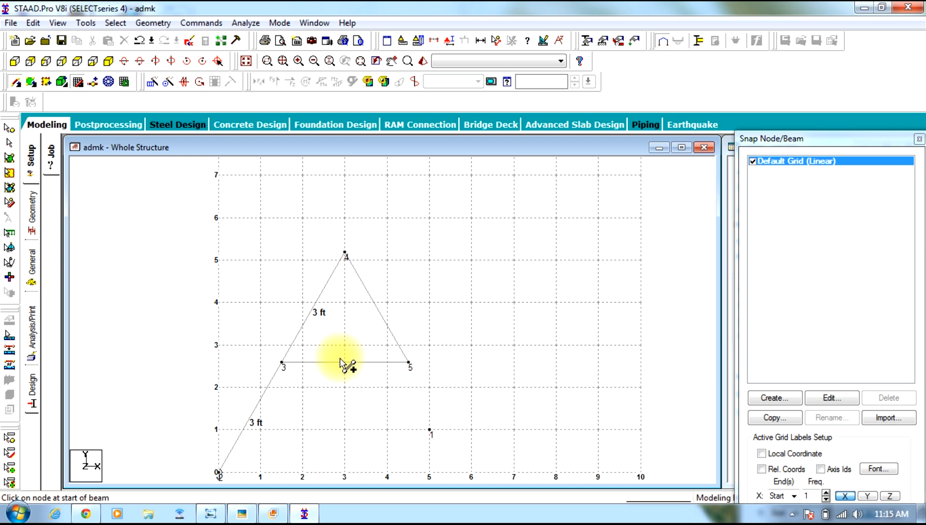
pyautogui.click(530, 287)
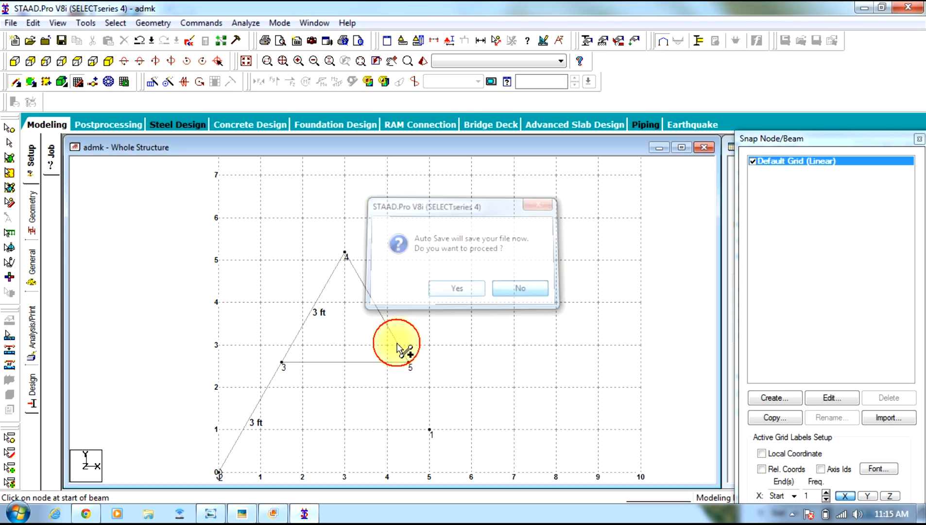
# Step: Mirror a copy of the horizontal beam between nodes 3 and 5 about node 5 to extend member BDE
pyautogui.click(9, 143)
pyautogui.click(371, 361)
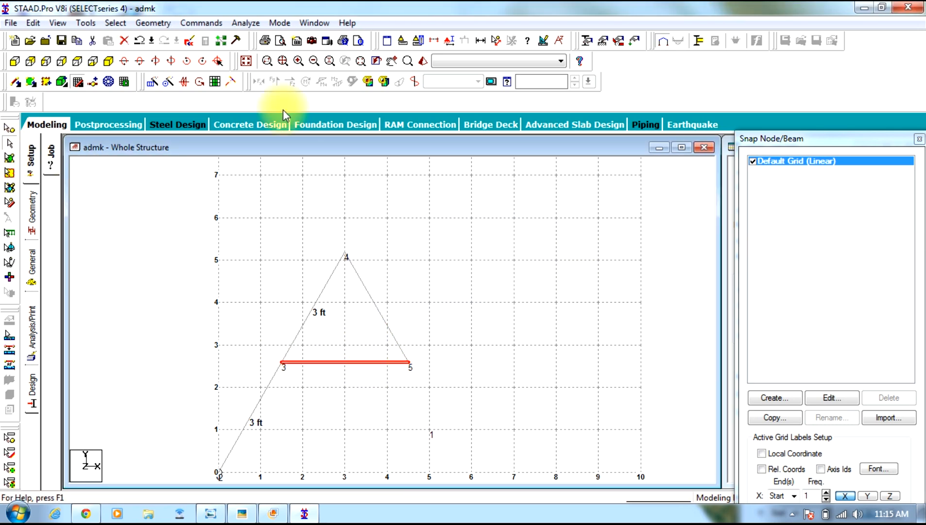
pyautogui.click(153, 23)
pyautogui.click(206, 313)
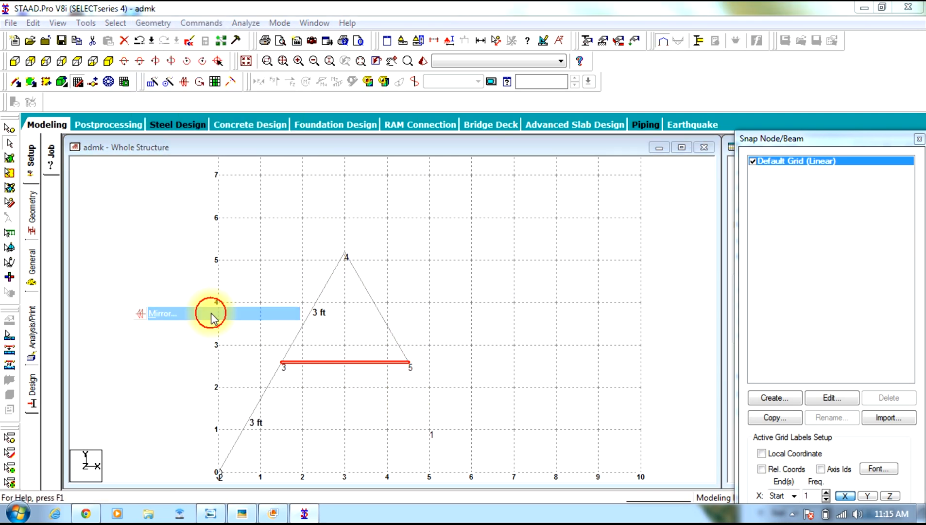
pyautogui.click(418, 306)
pyautogui.write('5')
pyautogui.click(561, 181)
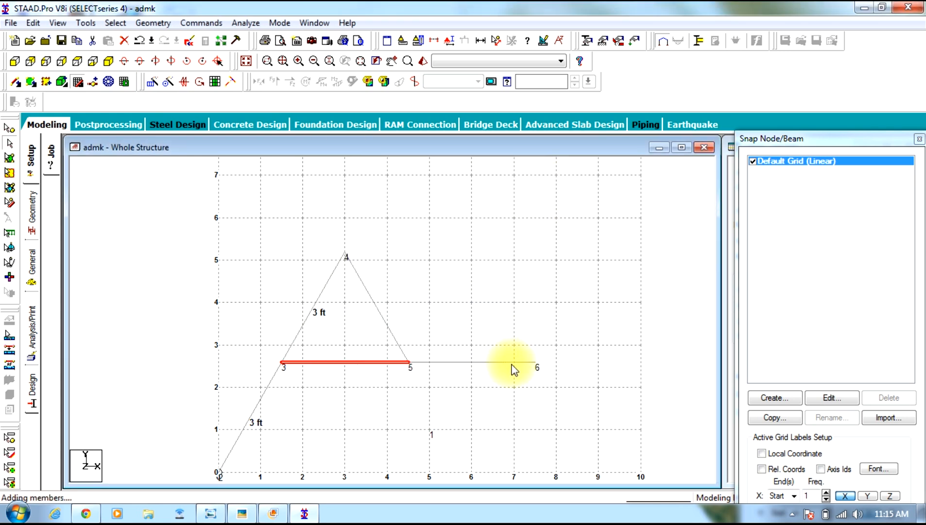
pyautogui.click(672, 300)
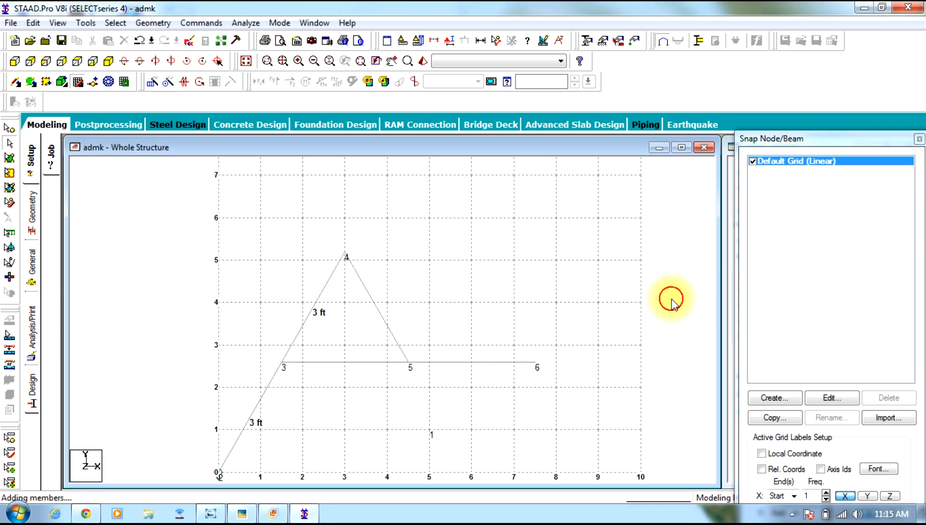
# Step: Hide the construction grid and delete the stray node 1 that is not connected to any beam
pyautogui.click(81, 86)
pyautogui.scroll(-1, 367, 379)
pyautogui.scroll(-2, 374, 392)
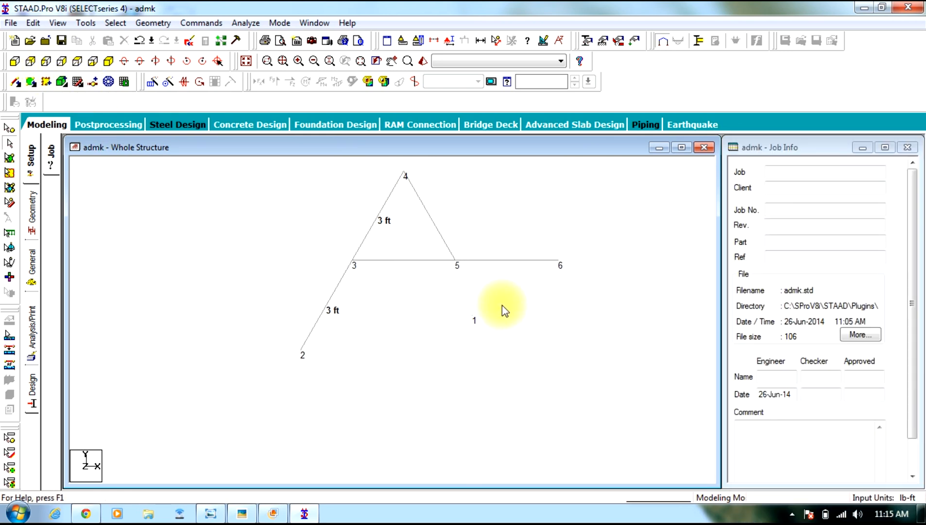
pyautogui.click(8, 144)
pyautogui.moveTo(512, 314); pyautogui.dragTo(383, 347)
pyautogui.press('Delete')
pyautogui.press('Return')
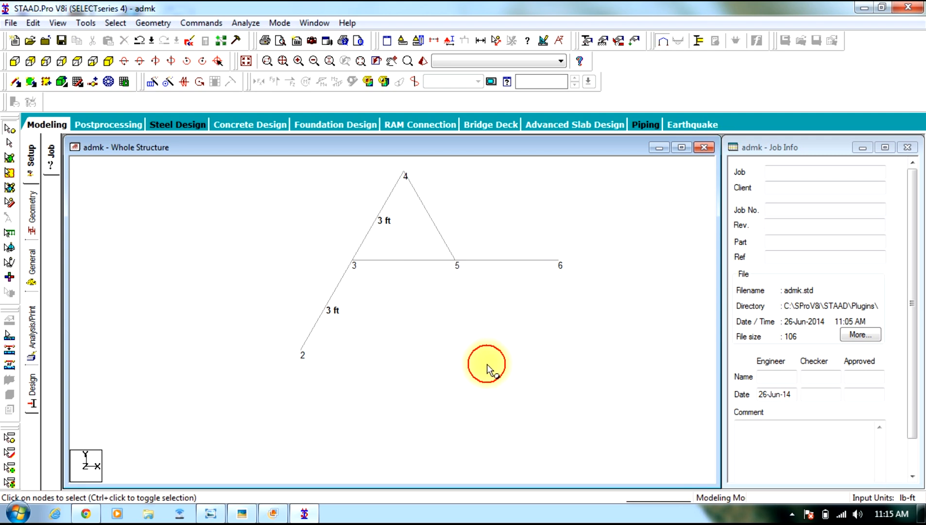
# Step: Try to renumber the nodes with nothing selected in the structure
pyautogui.click(152, 23)
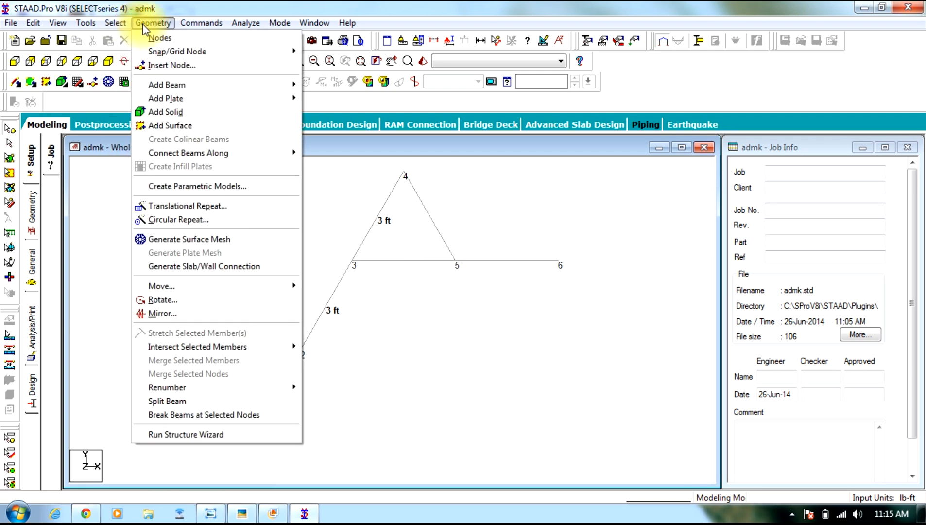
pyautogui.moveTo(296, 387)
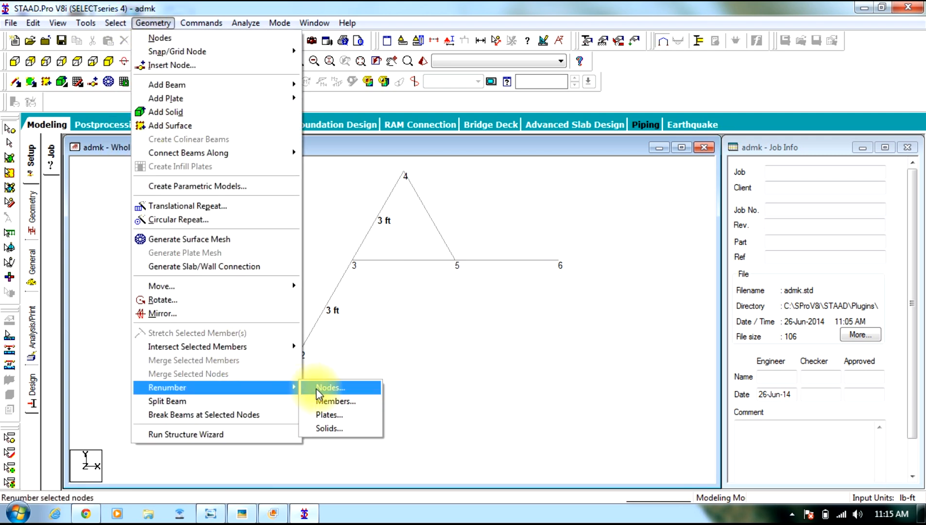
pyautogui.click(364, 384)
pyautogui.click(505, 303)
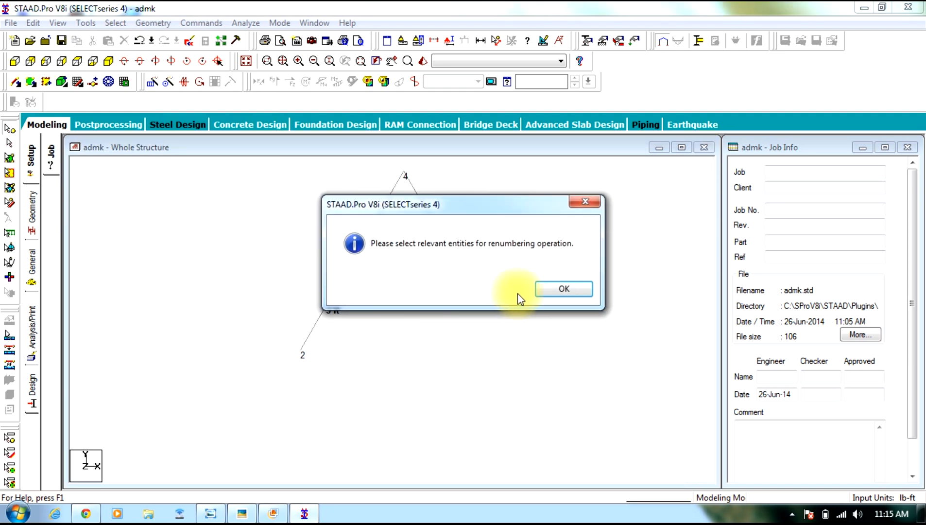
pyautogui.click(561, 290)
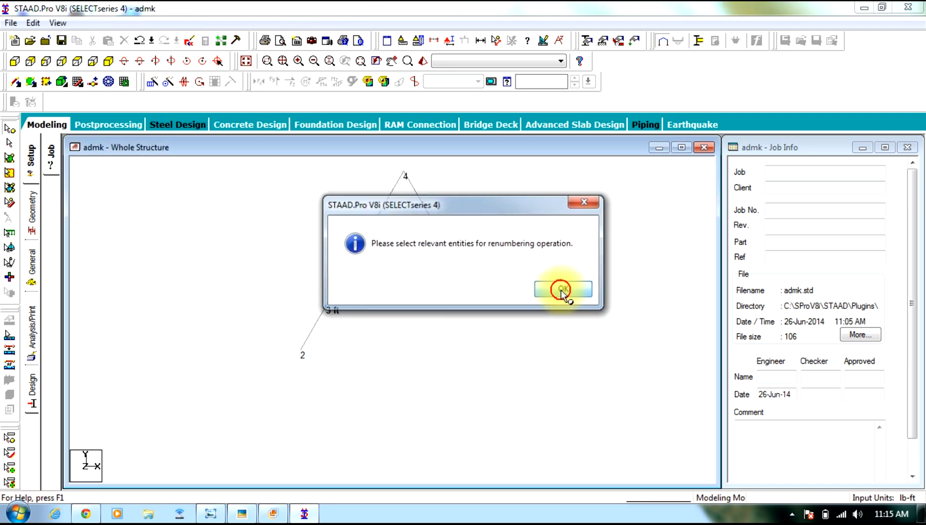
# Step: Select all beams of the structure and try to renumber the nodes with that selection
pyautogui.click(10, 143)
pyautogui.moveTo(634, 171); pyautogui.dragTo(145, 403)
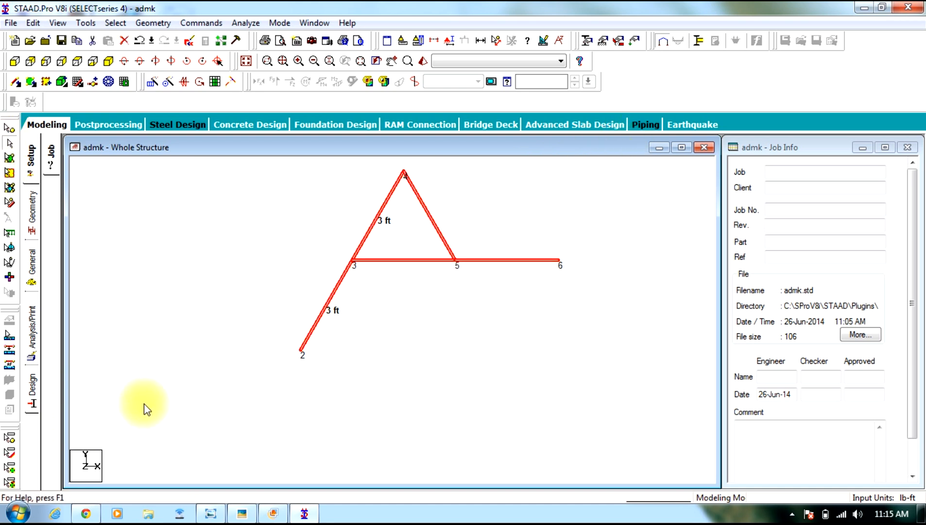
pyautogui.click(149, 27)
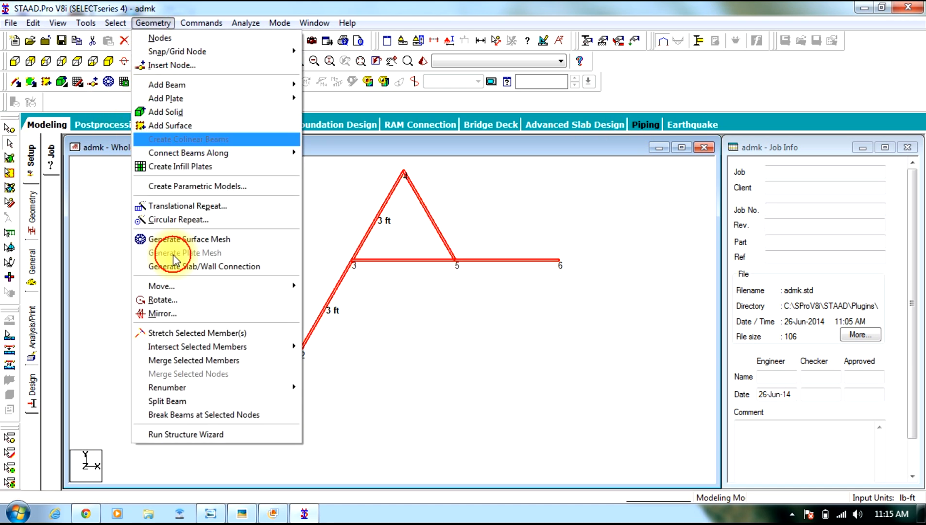
pyautogui.moveTo(273, 392)
pyautogui.click(321, 387)
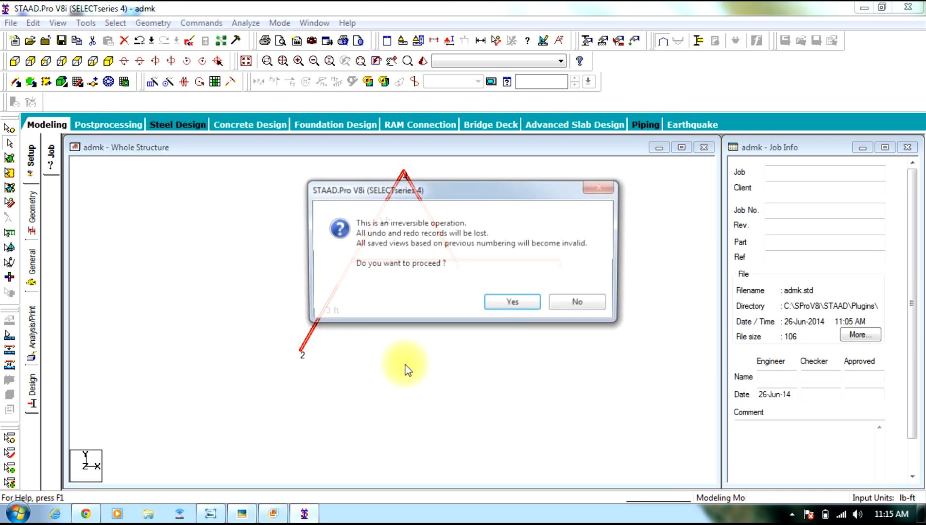
pyautogui.click(504, 308)
pyautogui.click(563, 289)
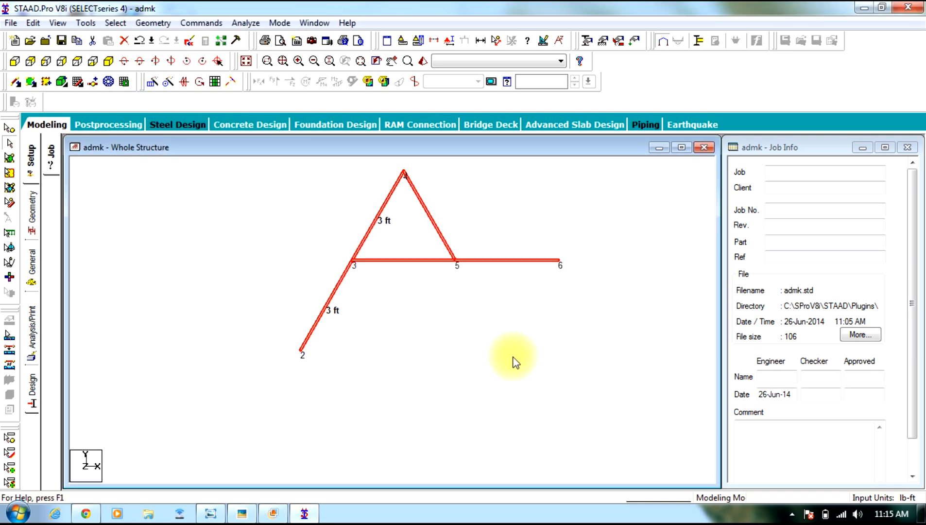
pyautogui.click(419, 441)
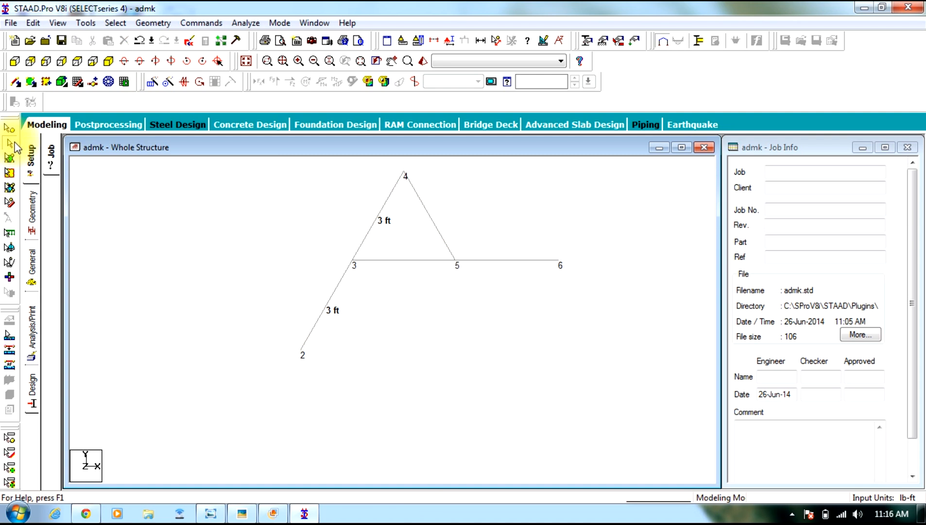
# Step: Select all nodes and try to renumber them from 1 in ascending order without any sort criteria
pyautogui.click(9, 128)
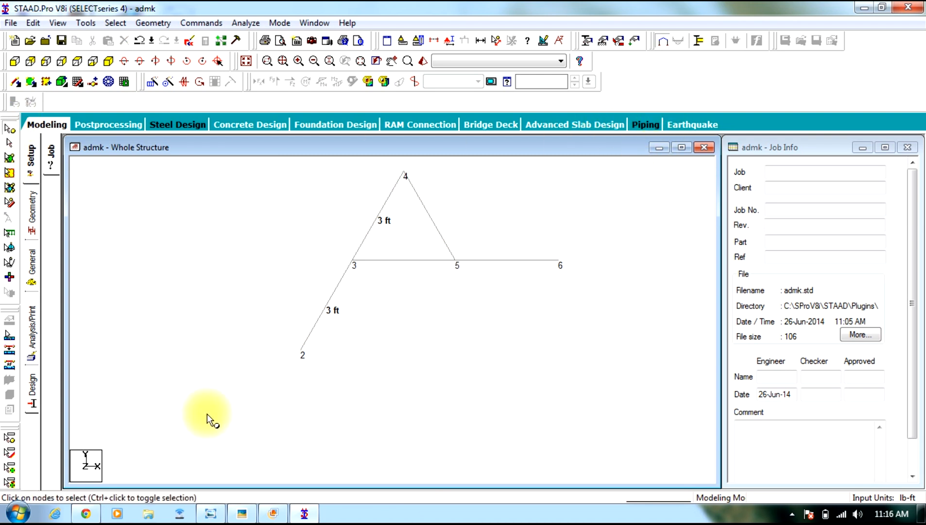
pyautogui.hotkey('ctrl', 'a')
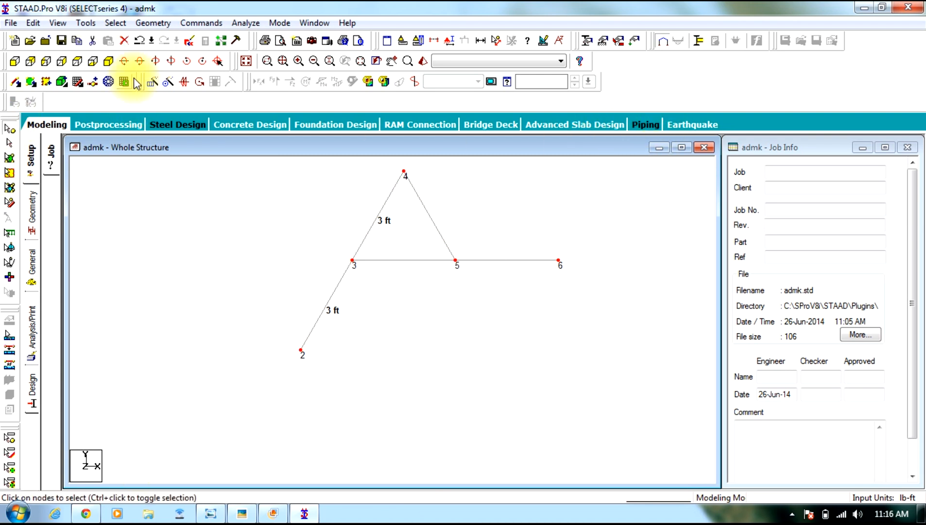
pyautogui.click(152, 23)
pyautogui.moveTo(285, 388)
pyautogui.click(324, 387)
pyautogui.click(513, 303)
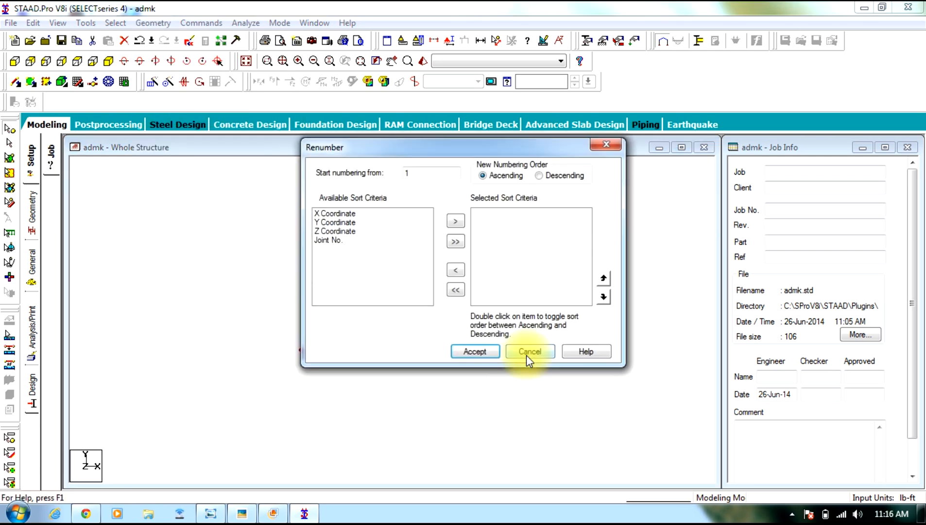
pyautogui.click(479, 351)
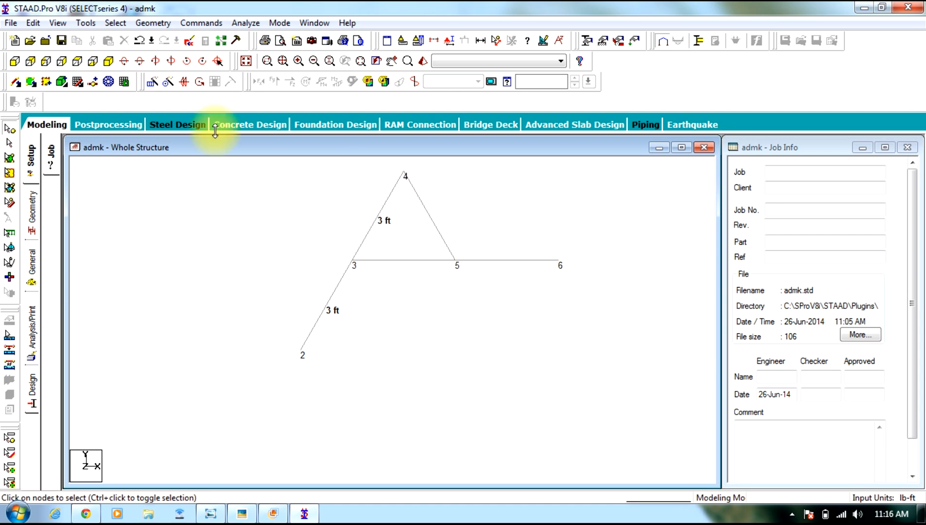
# Step: Try the node renumbering again without reselecting any nodes
pyautogui.click(164, 24)
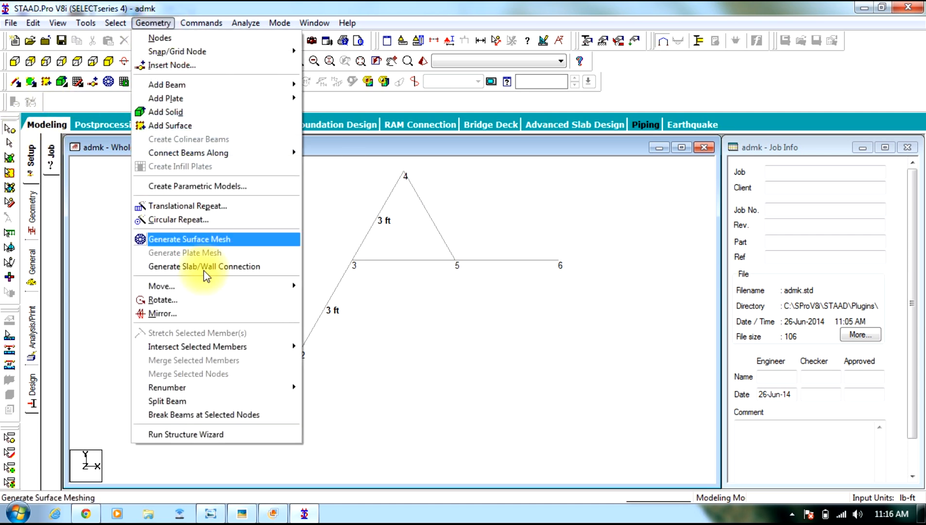
pyautogui.moveTo(262, 390)
pyautogui.click(329, 389)
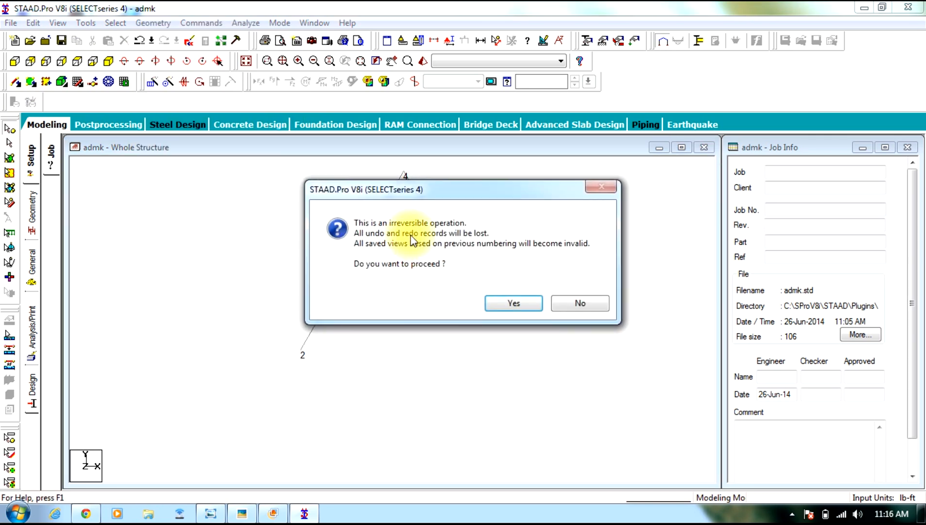
pyautogui.click(514, 301)
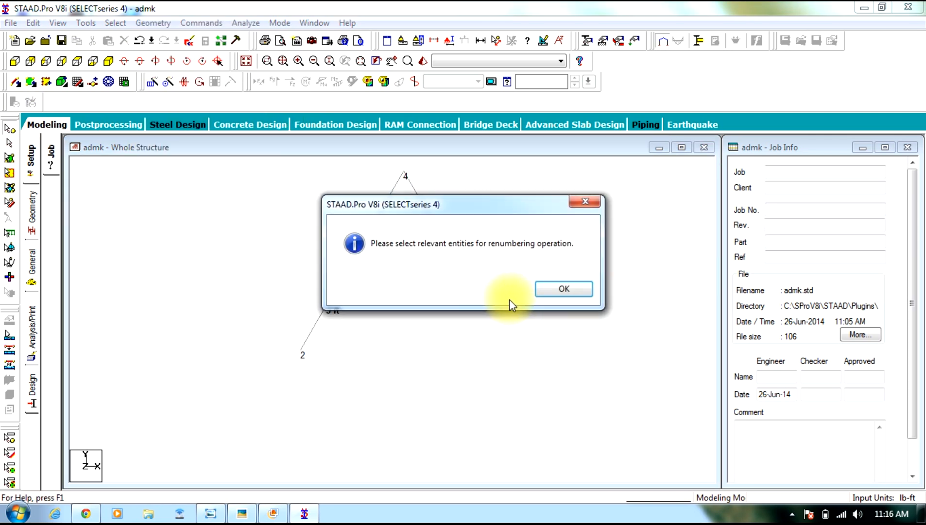
pyautogui.click(553, 293)
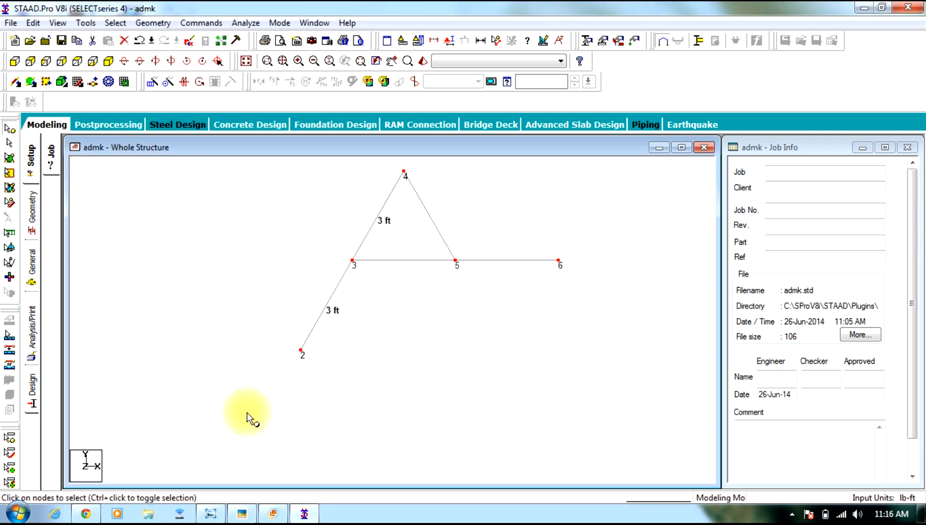
# Step: Renumber the selected nodes from 1 in ascending order, using all available coordinate and joint number sort criteria
pyautogui.click(200, 23)
pyautogui.moveTo(153, 23)
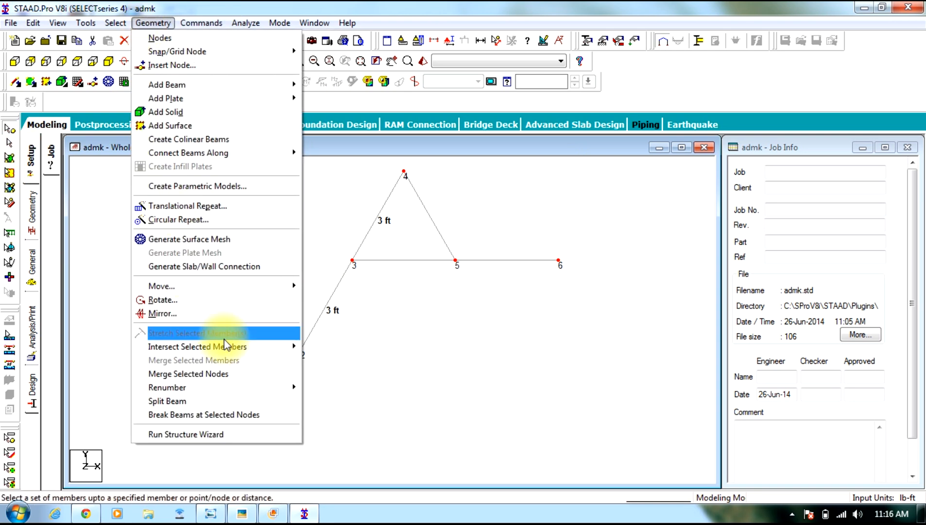
pyautogui.moveTo(291, 389)
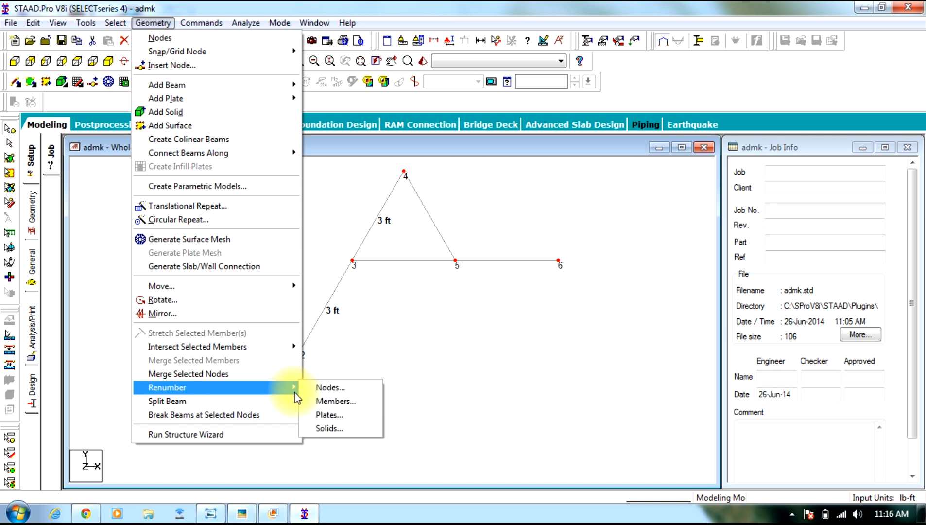
pyautogui.click(323, 388)
pyautogui.click(508, 305)
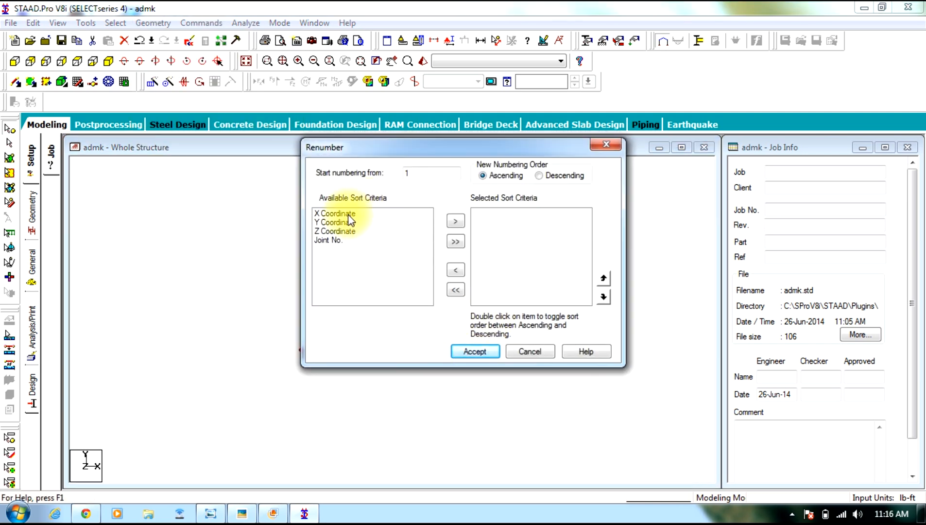
pyautogui.click(342, 240)
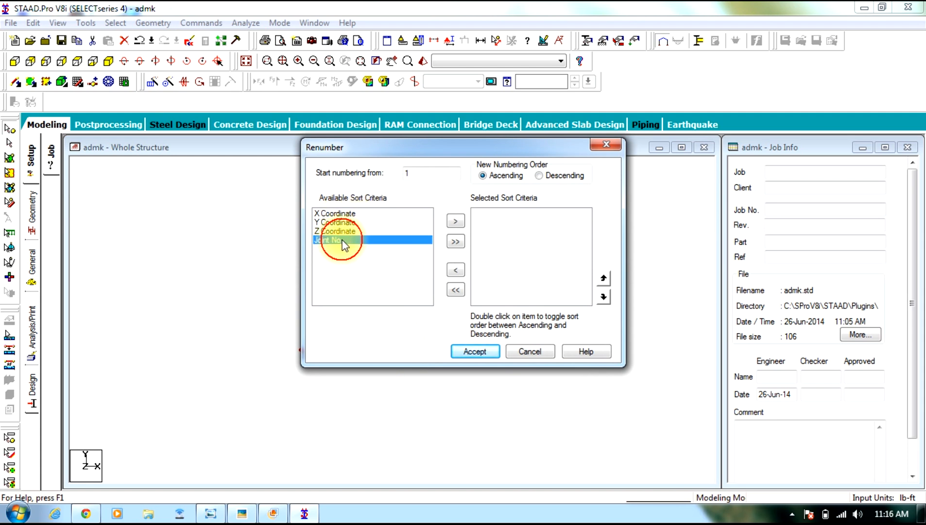
pyautogui.click(457, 222)
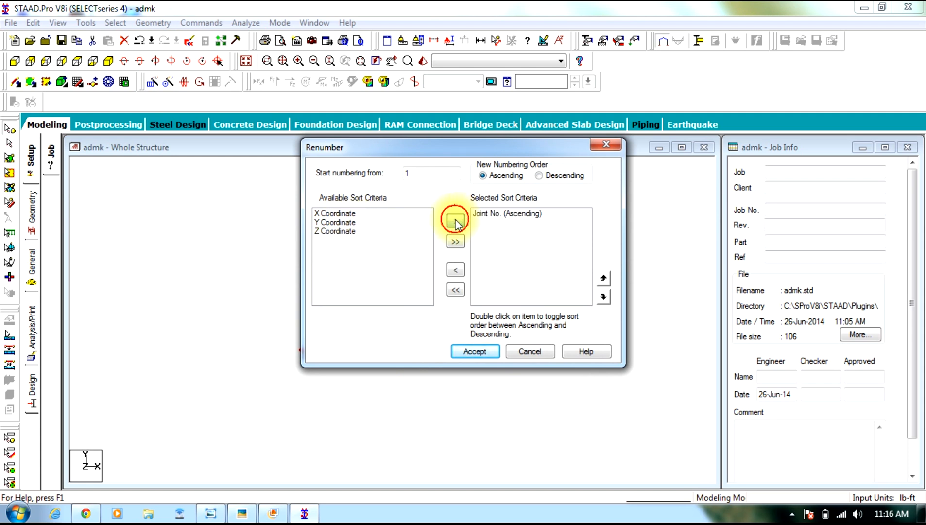
pyautogui.click(456, 289)
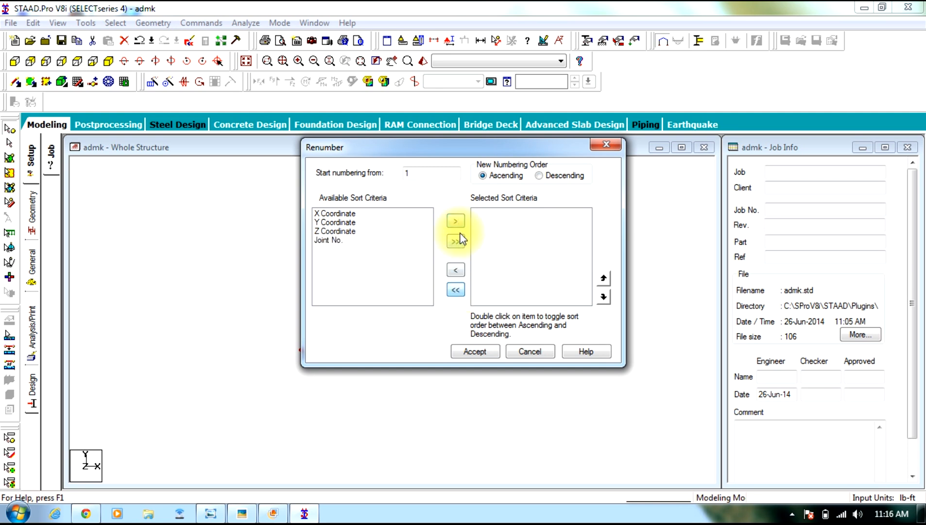
pyautogui.click(455, 241)
pyautogui.click(472, 352)
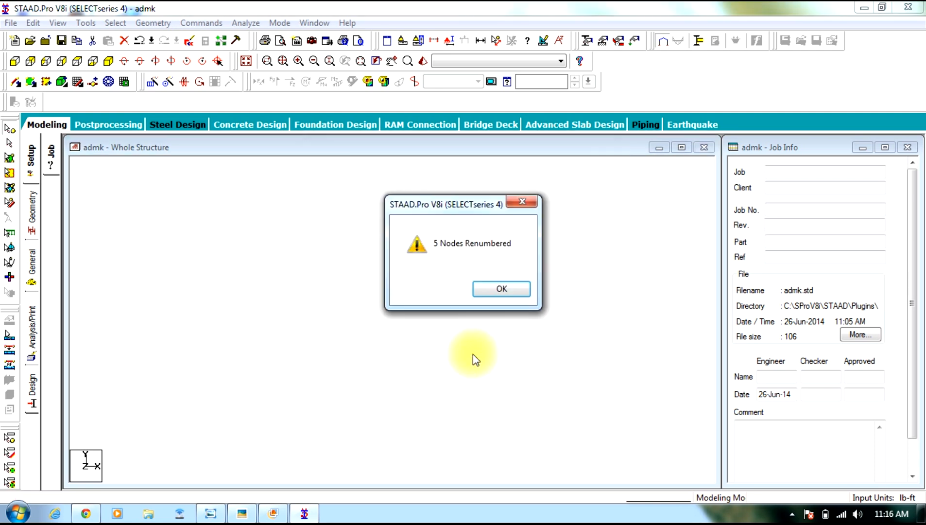
pyautogui.click(506, 293)
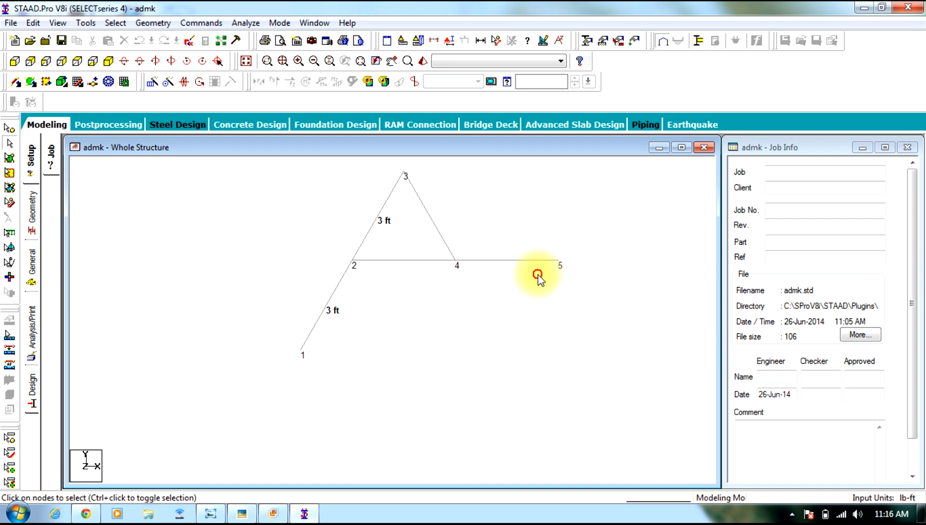
pyautogui.moveTo(199, 317); pyautogui.dragTo(403, 307, button='middle')
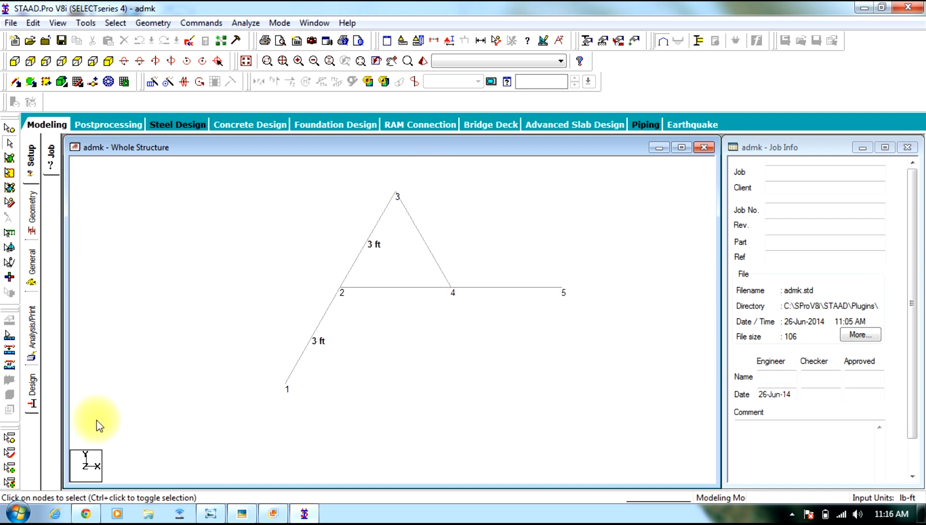
# Step: Review the reference photo for the member lengths, supports and load positions, especially along member BDE
pyautogui.click(210, 514)
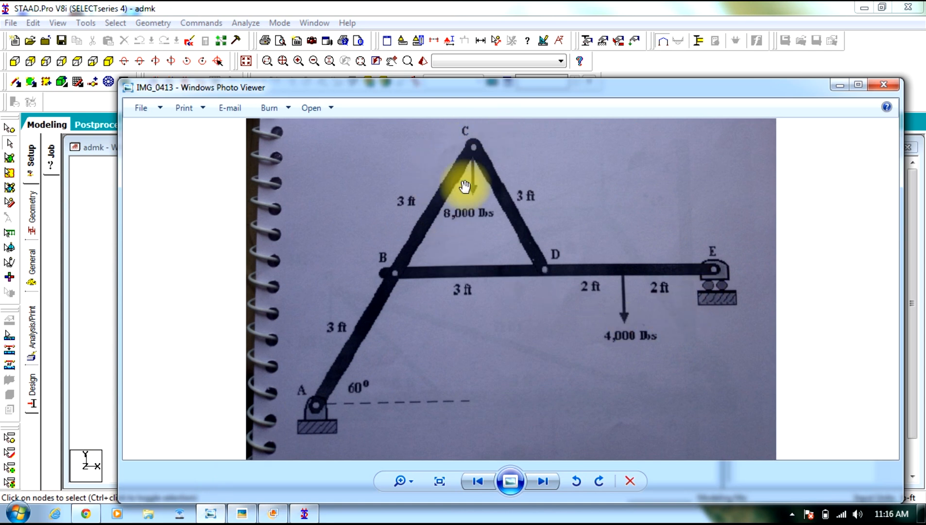
pyautogui.click(840, 86)
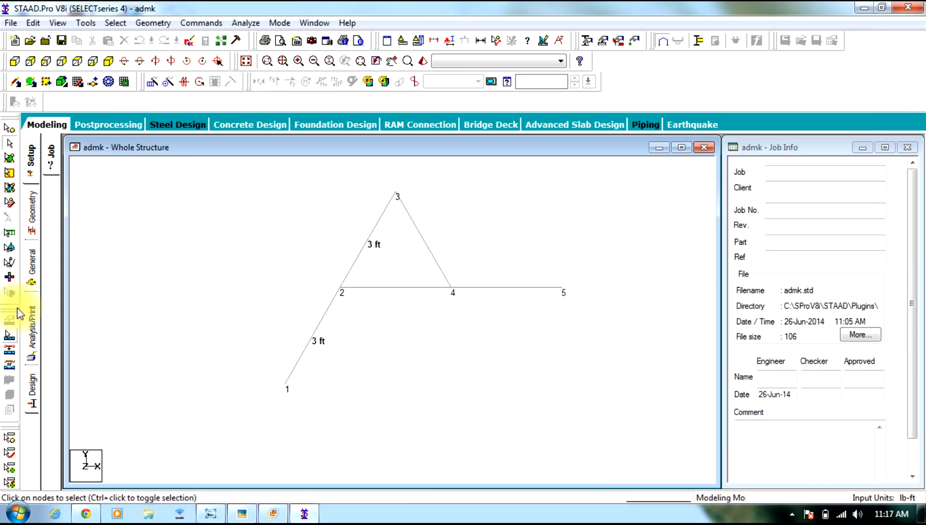
pyautogui.click(208, 515)
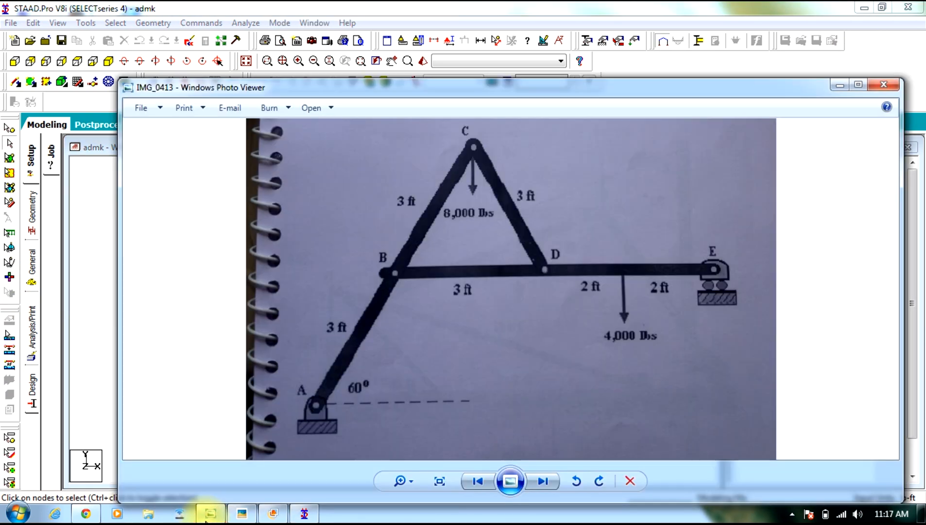
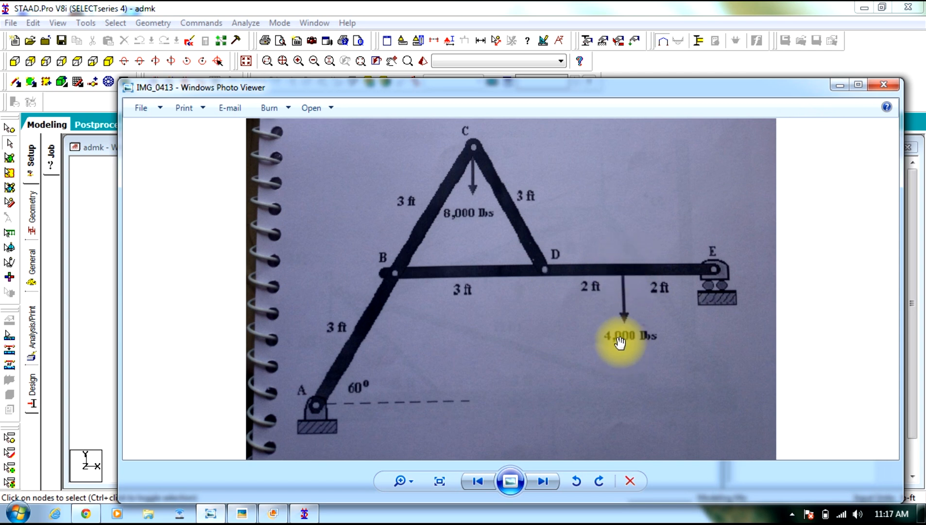
pyautogui.click(833, 90)
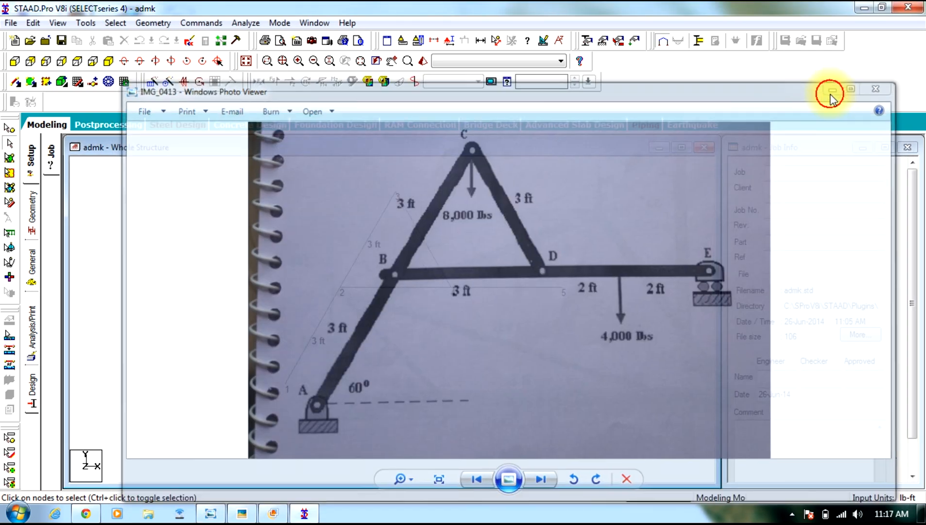
# Step: Try to insert a node 2 ft along the member between nodes 5 and 4 without adding an insertion point
pyautogui.click(479, 288)
pyautogui.rightClick(478, 288)
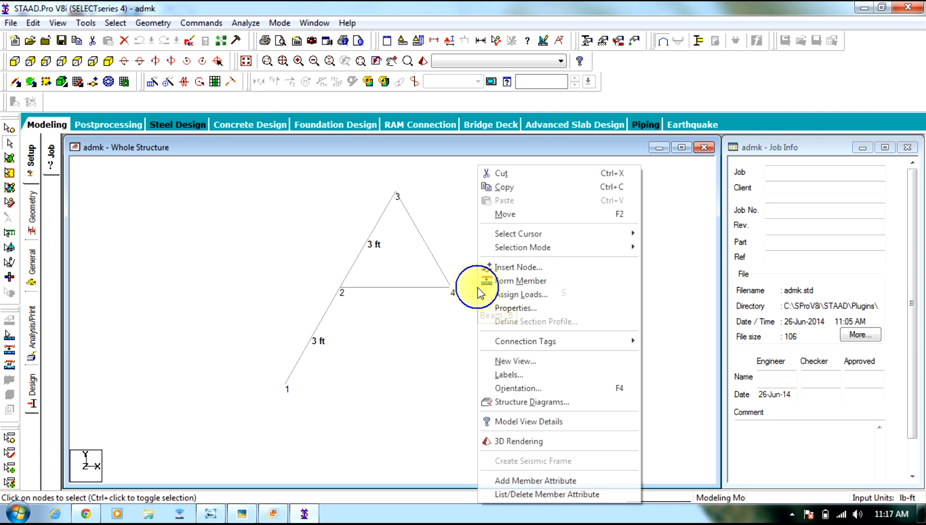
pyautogui.click(527, 267)
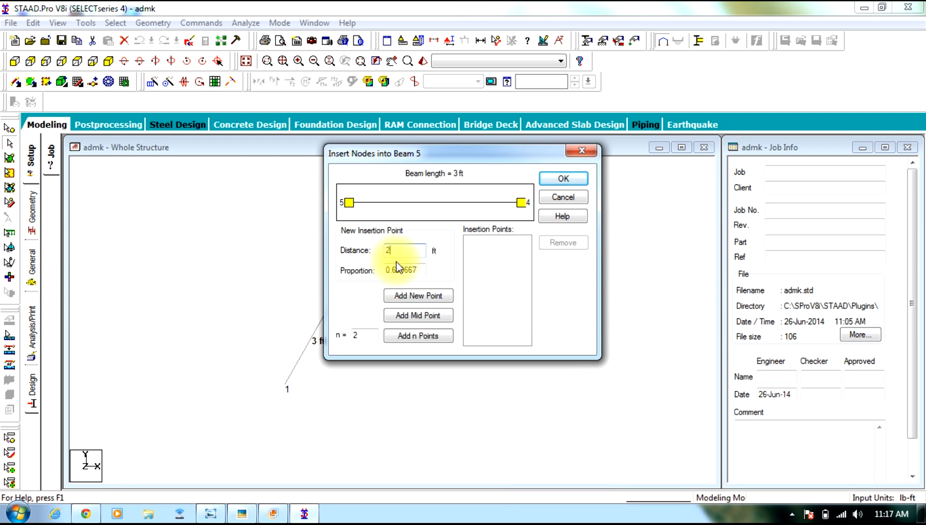
pyautogui.click(559, 180)
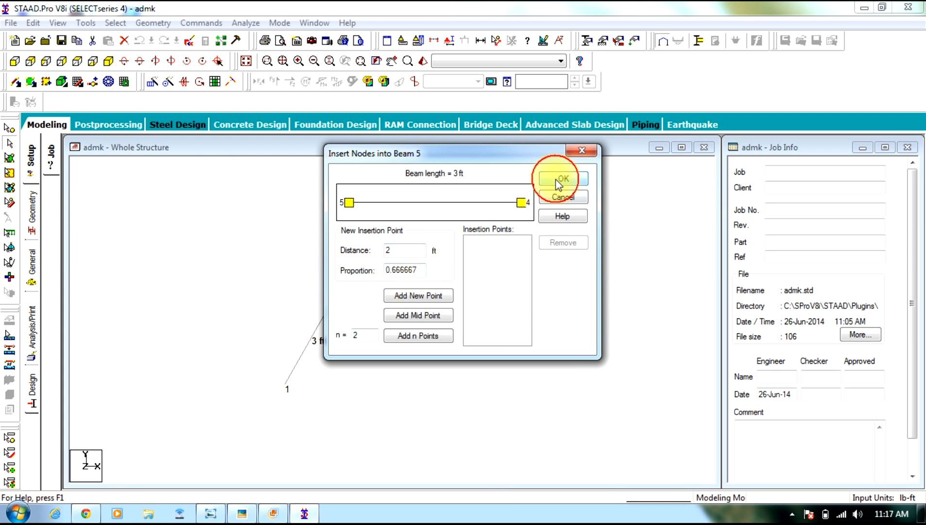
pyautogui.click(583, 153)
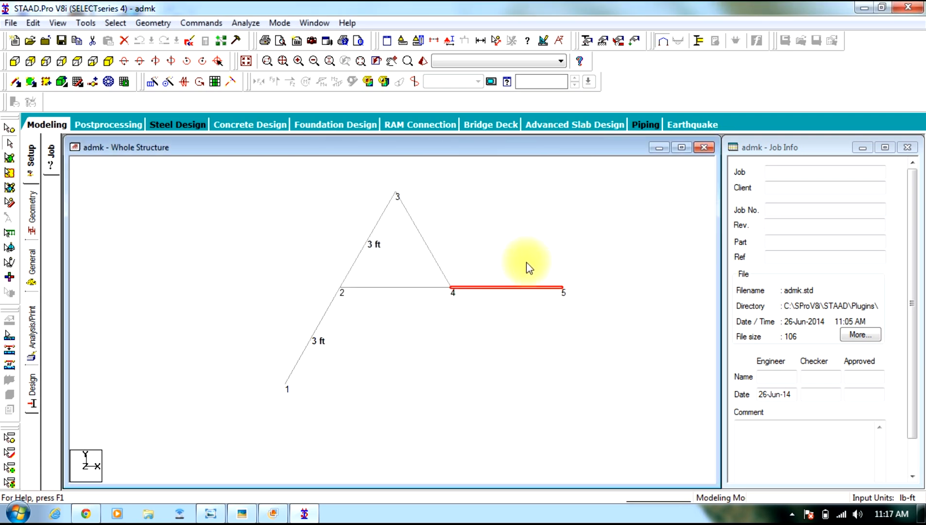
# Step: Insert a node into the member between nodes 5 and 4 with a new insertion point 2 ft from node 5
pyautogui.rightClick(477, 289)
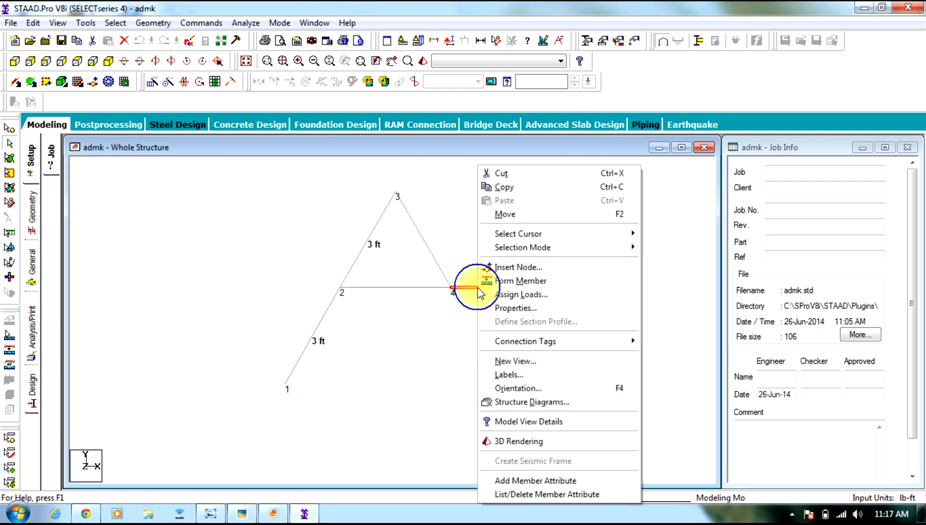
pyautogui.click(526, 264)
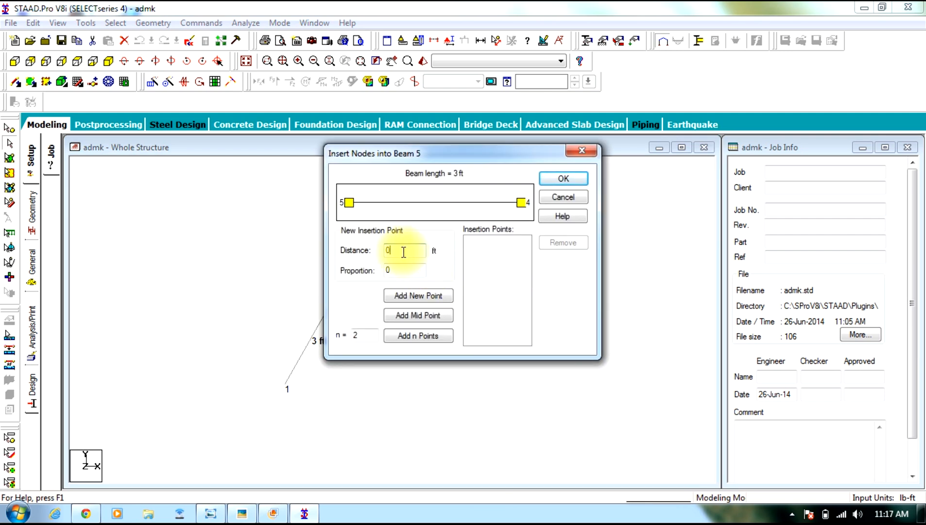
pyautogui.press('BackSpace')
pyautogui.write('2')
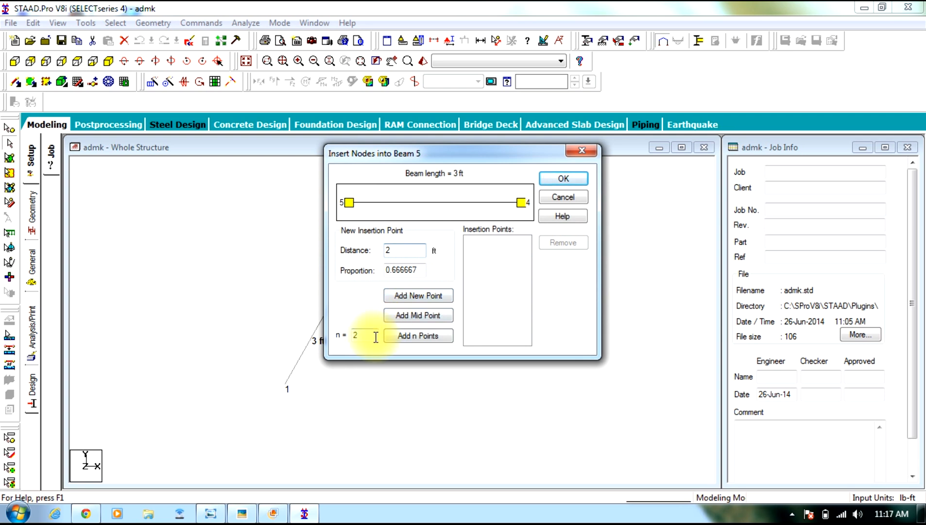
pyautogui.click(419, 295)
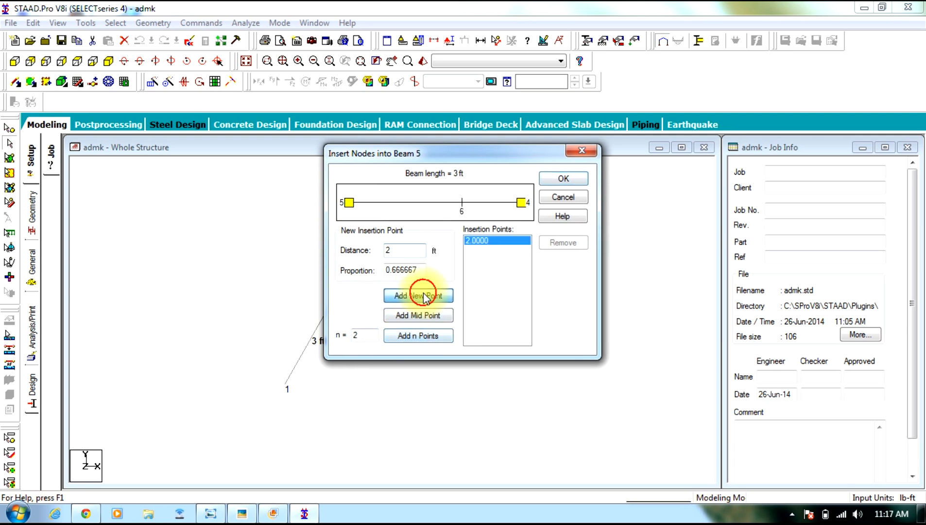
pyautogui.click(564, 181)
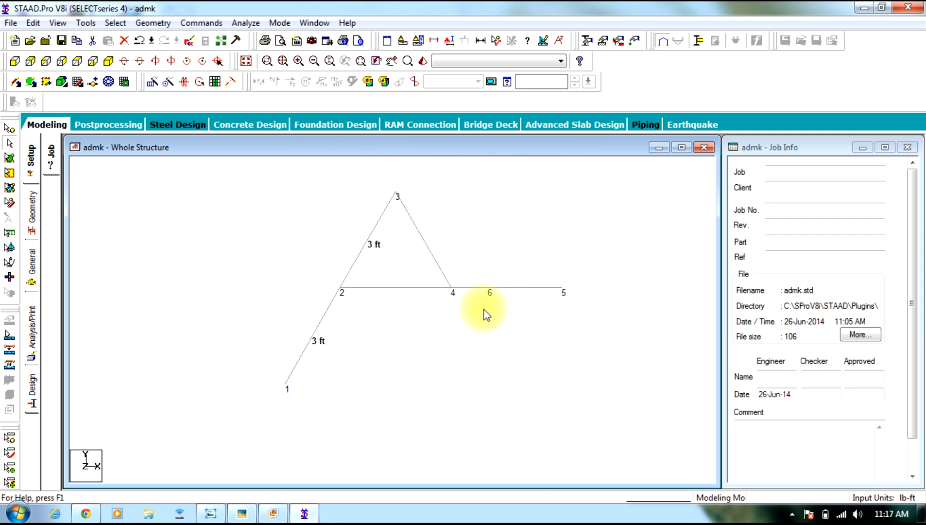
# Step: Select both segments between nodes 4 and 5 and merge them into a single member
pyautogui.click(506, 287)
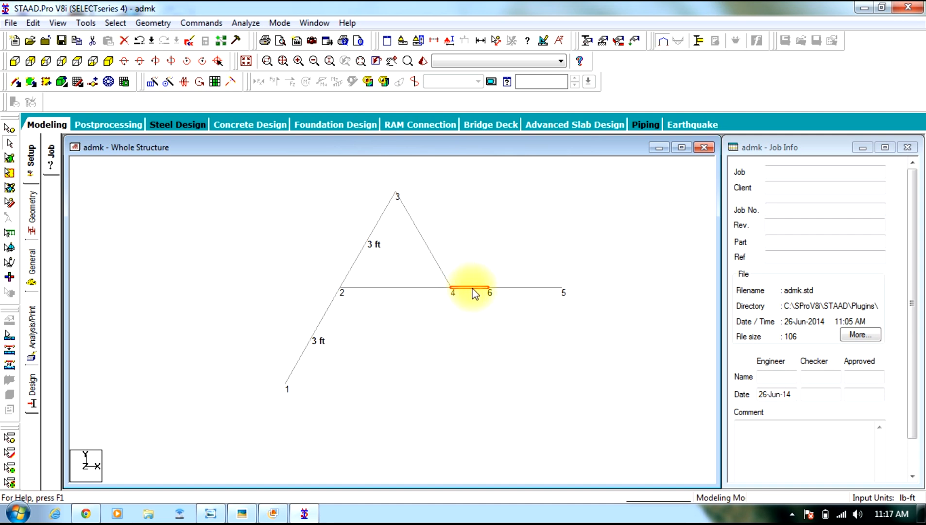
pyautogui.click(519, 287)
pyautogui.moveTo(568, 270); pyautogui.dragTo(464, 296)
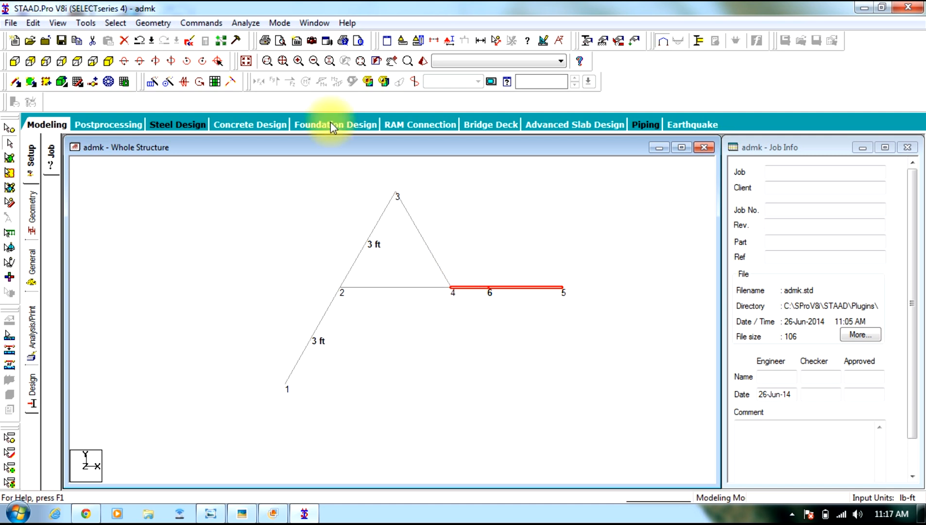
pyautogui.click(153, 22)
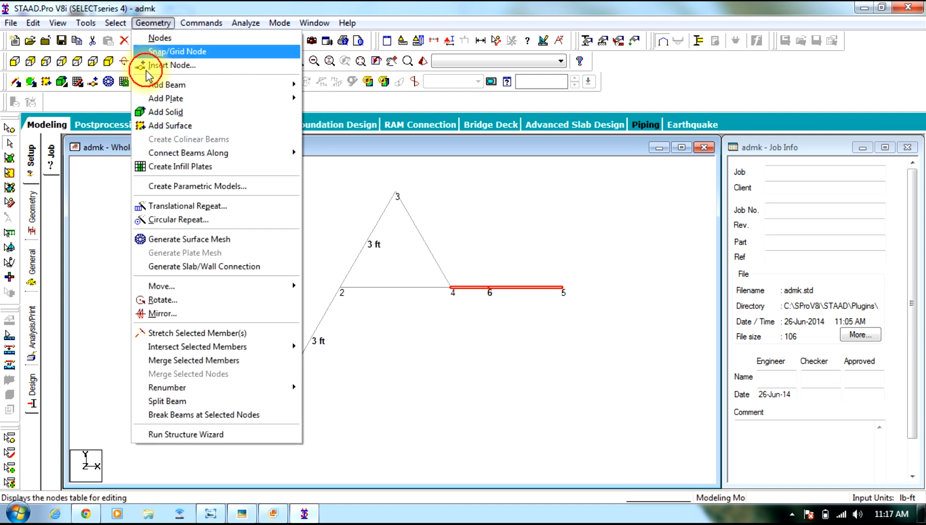
pyautogui.click(247, 362)
pyautogui.click(515, 192)
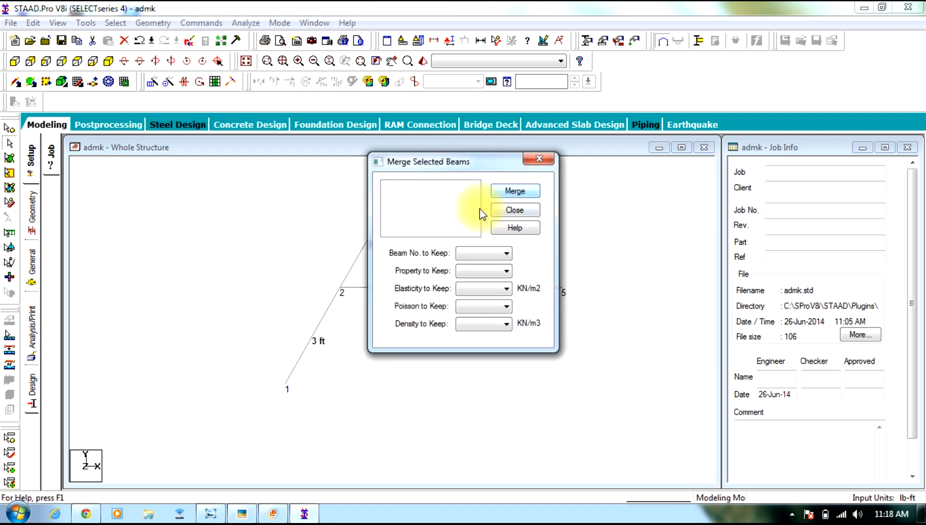
pyautogui.click(460, 187)
pyautogui.press('Escape')
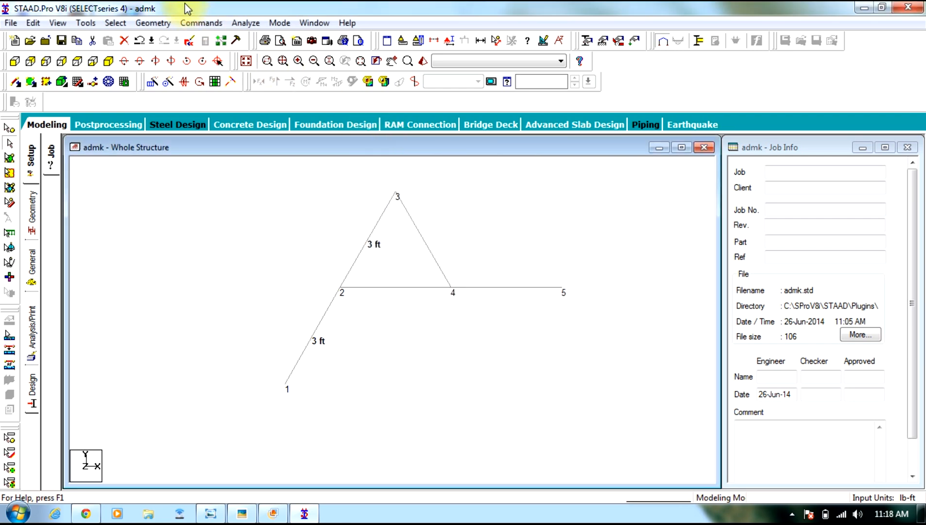
# Step: Insert a node into the member between nodes 5 and 4 with a new insertion point 1 ft from node 5
pyautogui.rightClick(489, 289)
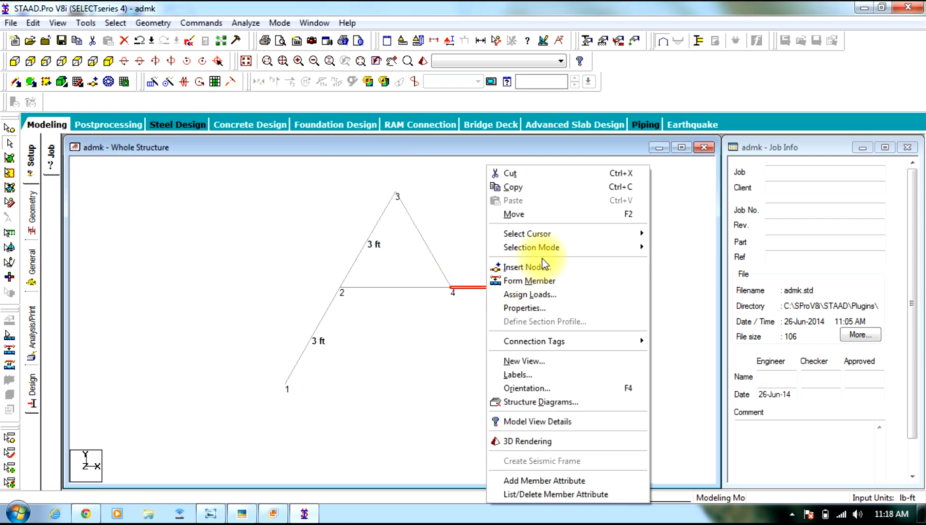
pyautogui.click(494, 266)
pyautogui.write('1')
pyautogui.click(417, 296)
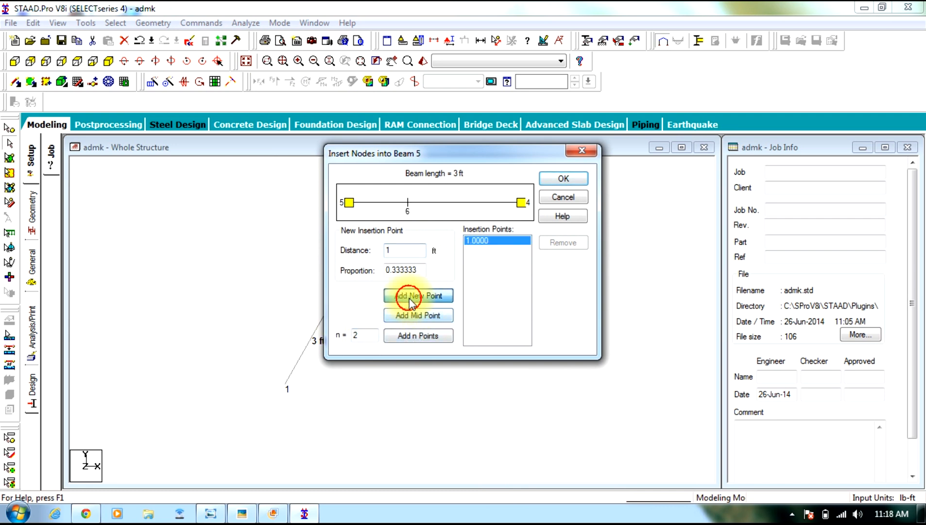
pyautogui.click(559, 181)
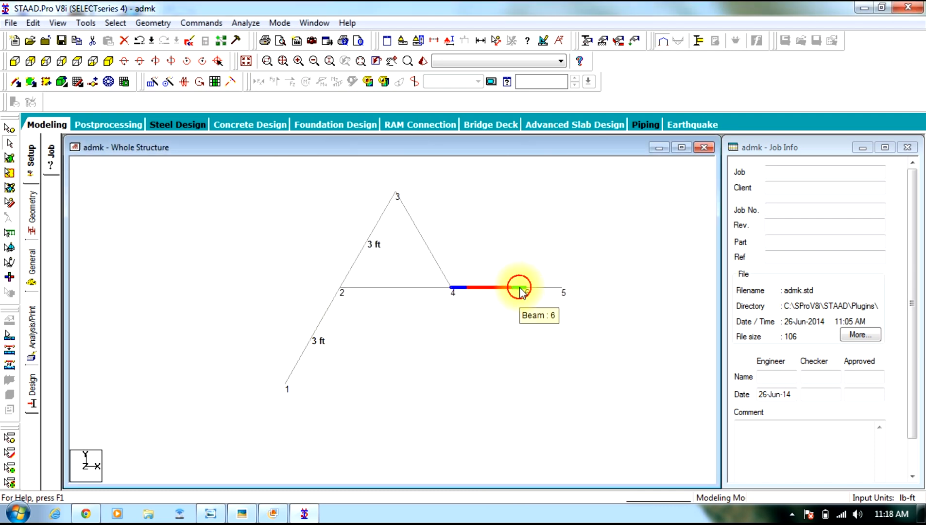
# Step: Delete the end segment between nodes 6 and 5 together with its orphaned node
pyautogui.click(548, 289)
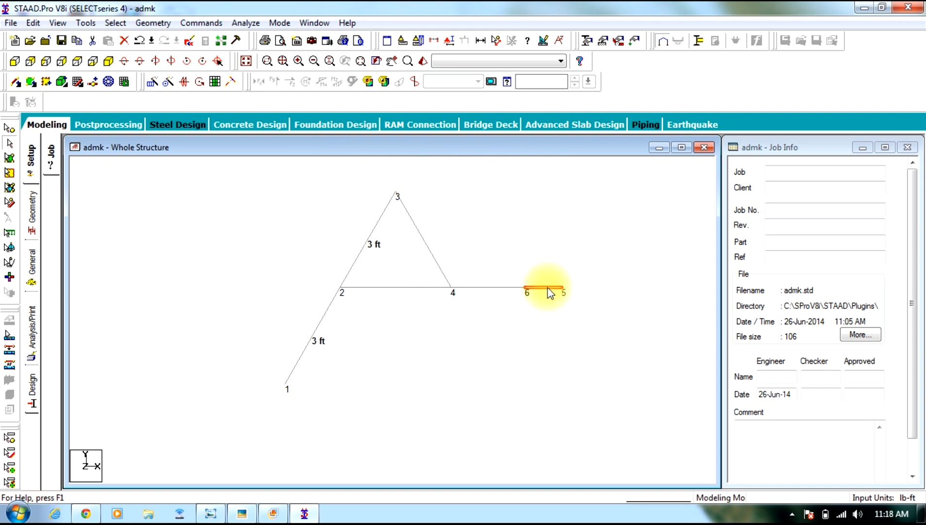
pyautogui.press('Delete')
pyautogui.press('Return')
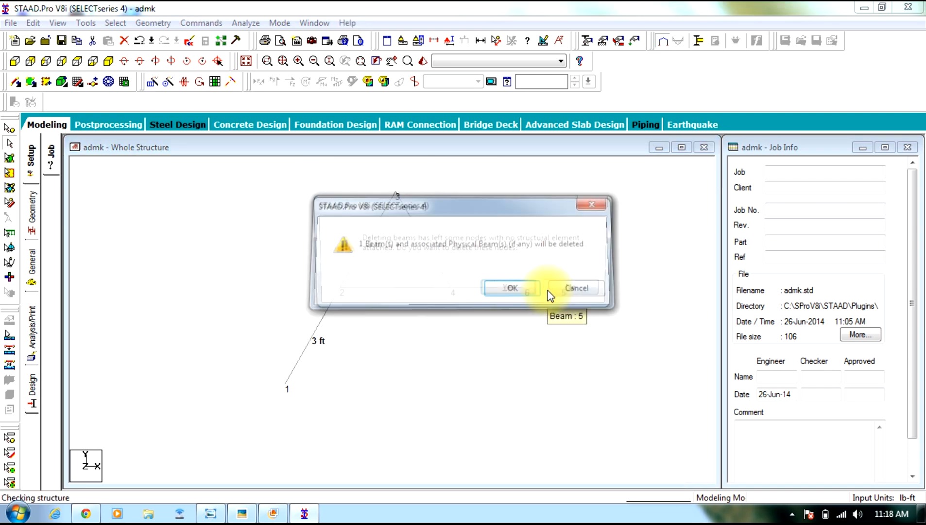
pyautogui.click(520, 290)
# Step: Mirror a copy of the segment between nodes 4 and 6 about the Y-Z plane through node 6
pyautogui.click(503, 287)
pyautogui.click(153, 23)
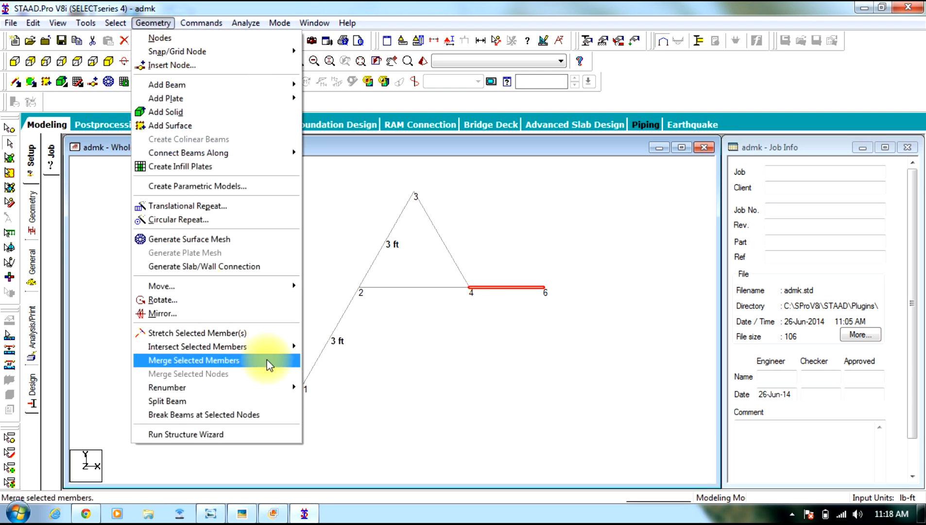
pyautogui.click(268, 314)
pyautogui.click(481, 305)
pyautogui.write('6')
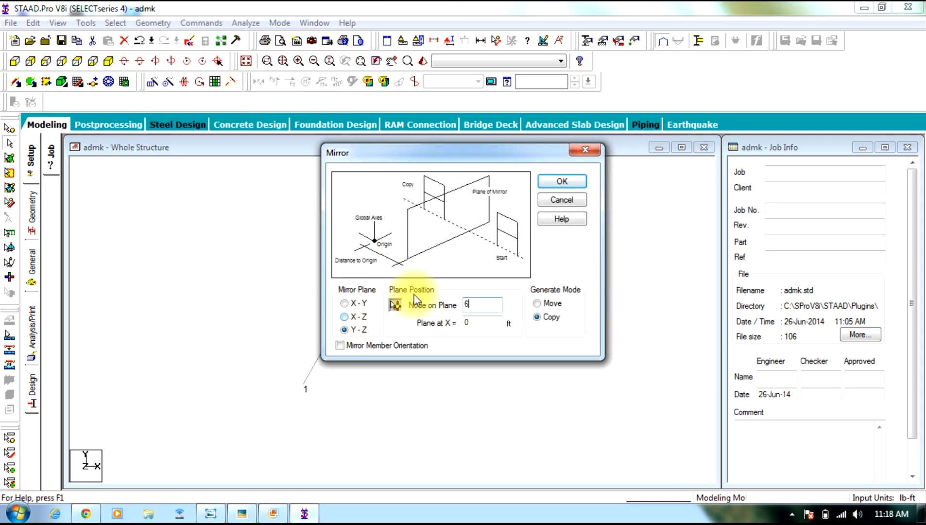
pyautogui.click(564, 181)
pyautogui.click(531, 309)
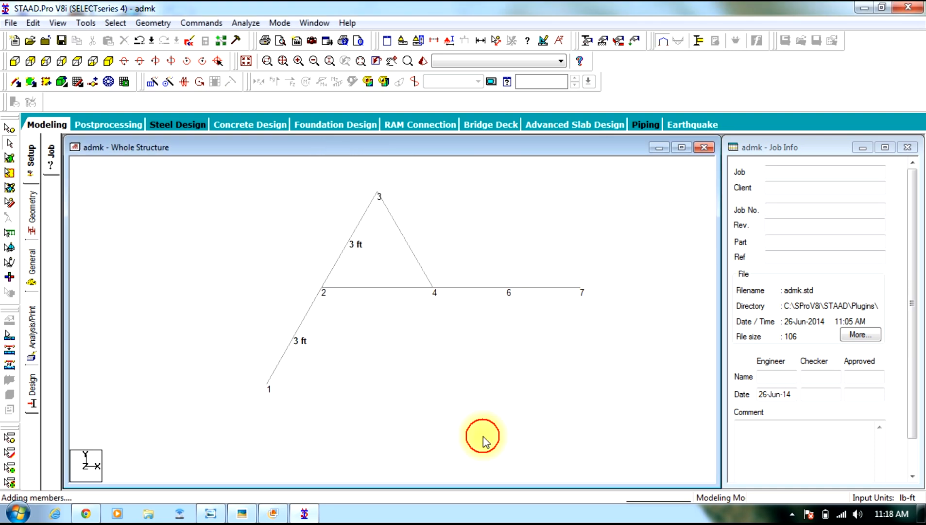
pyautogui.moveTo(658, 172); pyautogui.dragTo(169, 437)
pyautogui.click(153, 23)
pyautogui.moveTo(291, 385)
pyautogui.click(323, 388)
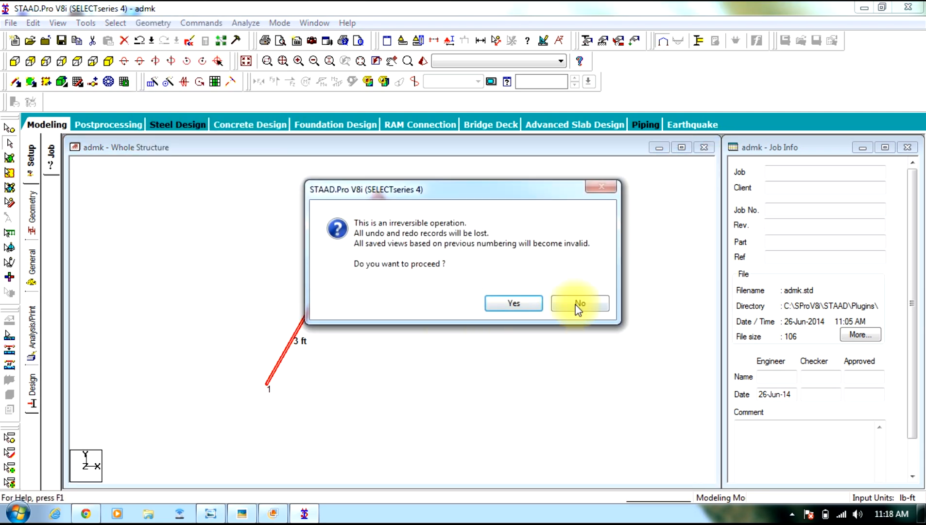
pyautogui.click(578, 305)
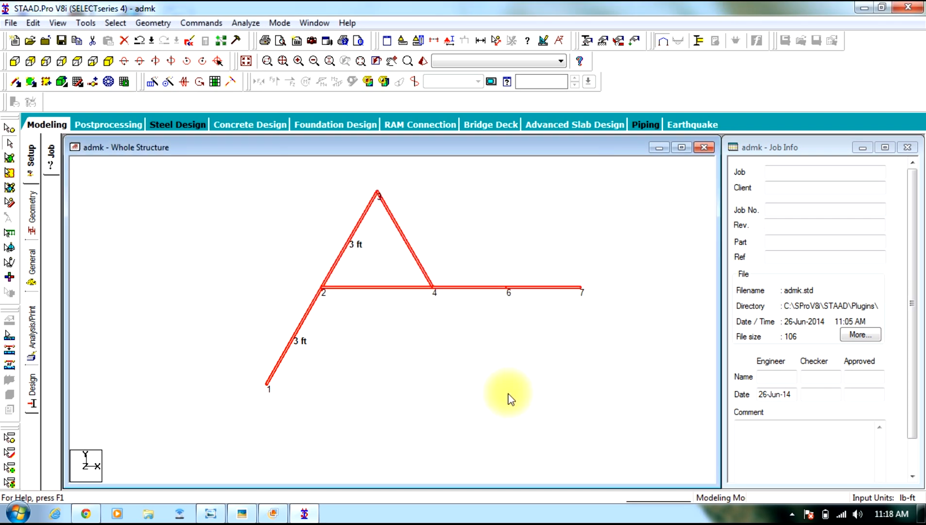
pyautogui.click(426, 347)
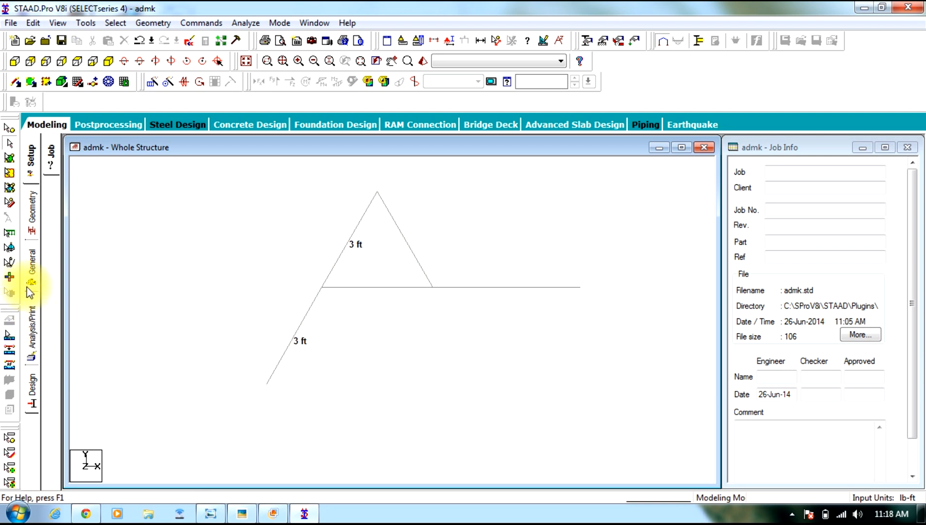
# Step: Define a steel member property using the Angle profile specification under Assign Profile
pyautogui.click(30, 264)
pyautogui.click(864, 368)
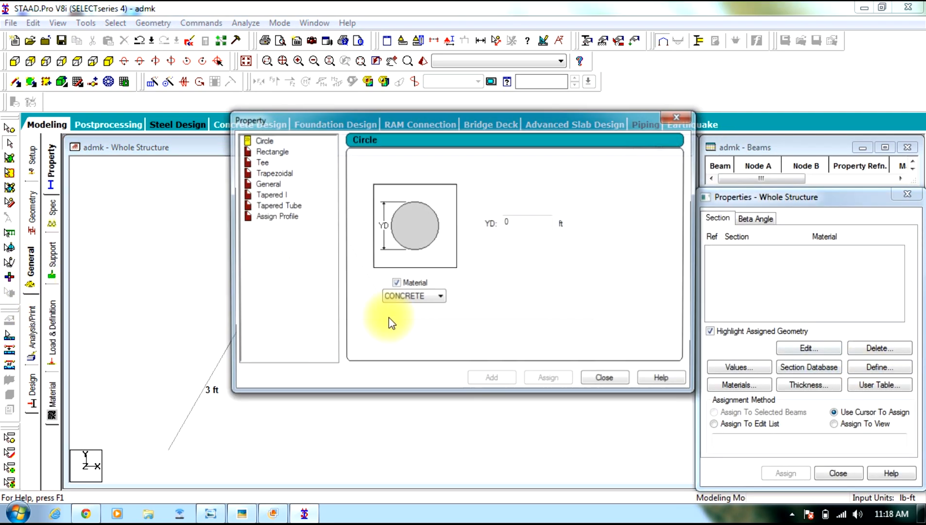
pyautogui.click(275, 216)
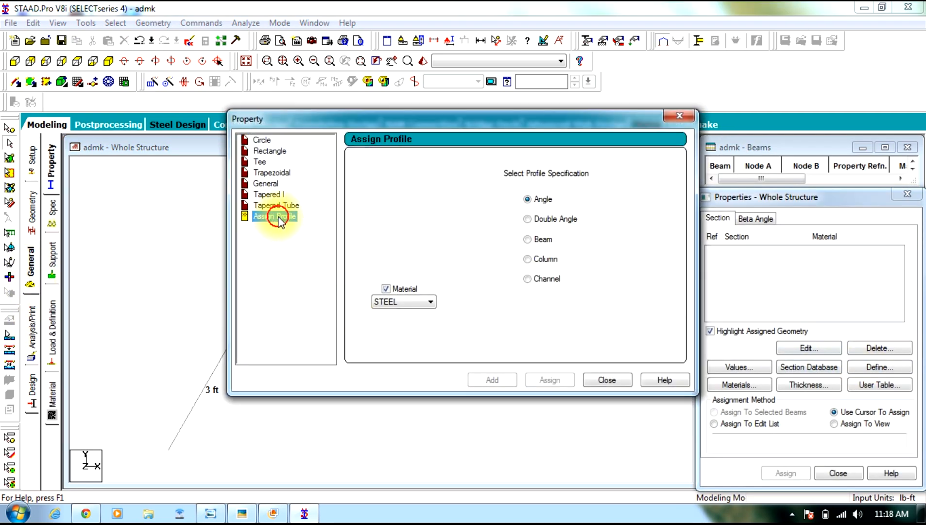
pyautogui.click(490, 380)
pyautogui.click(606, 380)
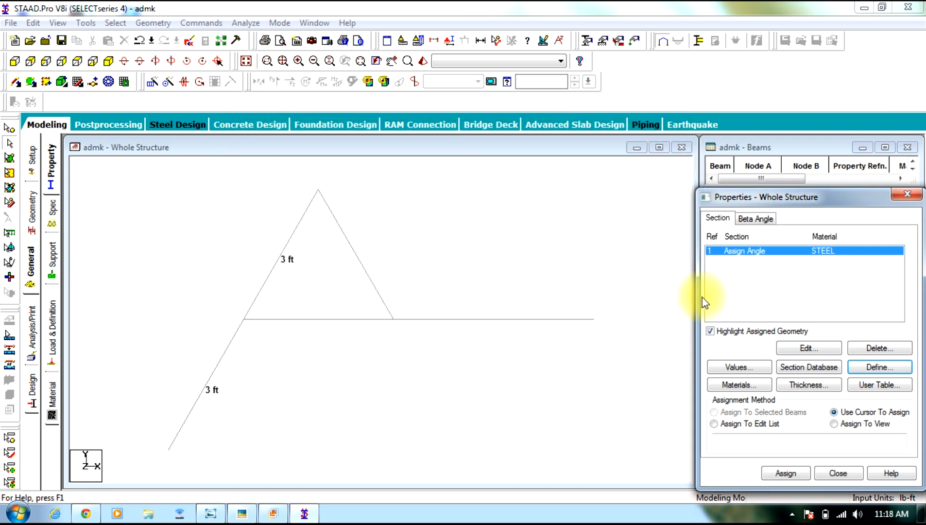
# Step: Select every member of the truss and assign the steel angle property to the selected beams
pyautogui.moveTo(630, 173); pyautogui.dragTo(114, 453)
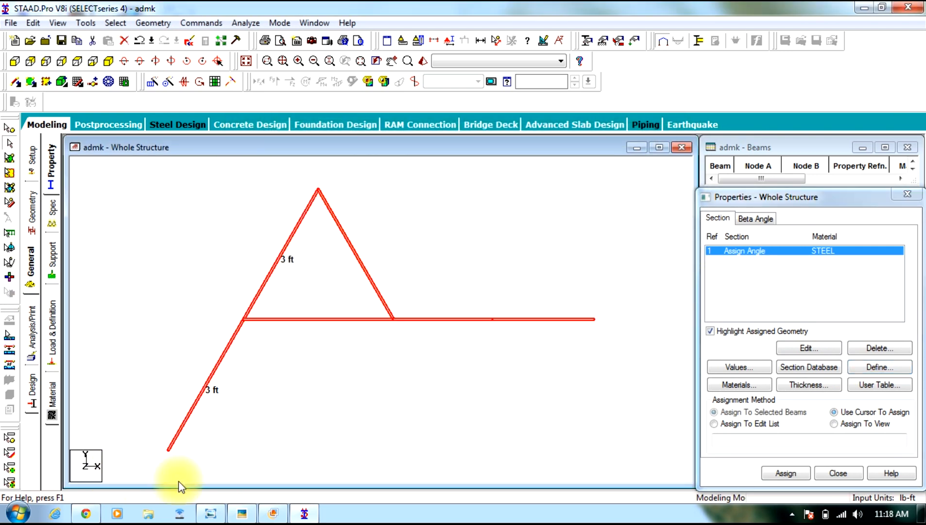
pyautogui.click(780, 471)
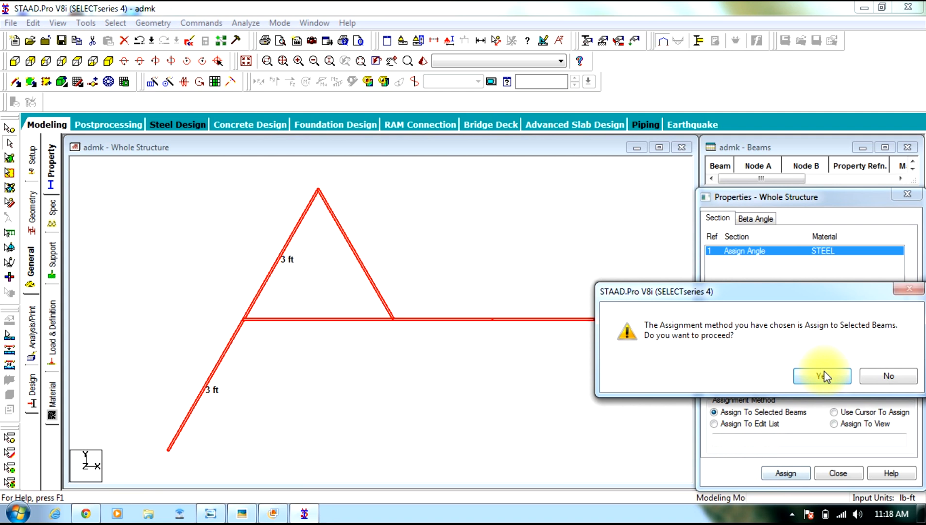
pyautogui.click(763, 373)
# Step: Create a pinned support definition for the structure
pyautogui.click(59, 266)
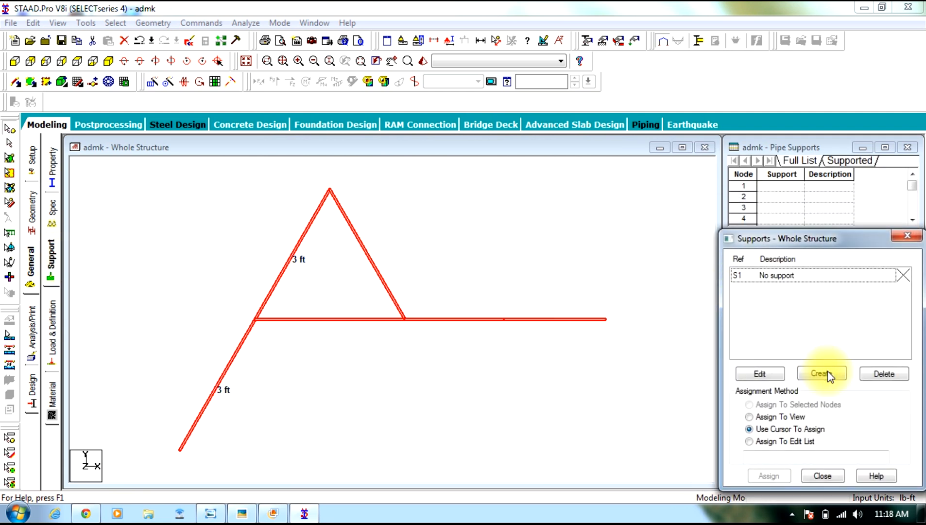
pyautogui.click(768, 373)
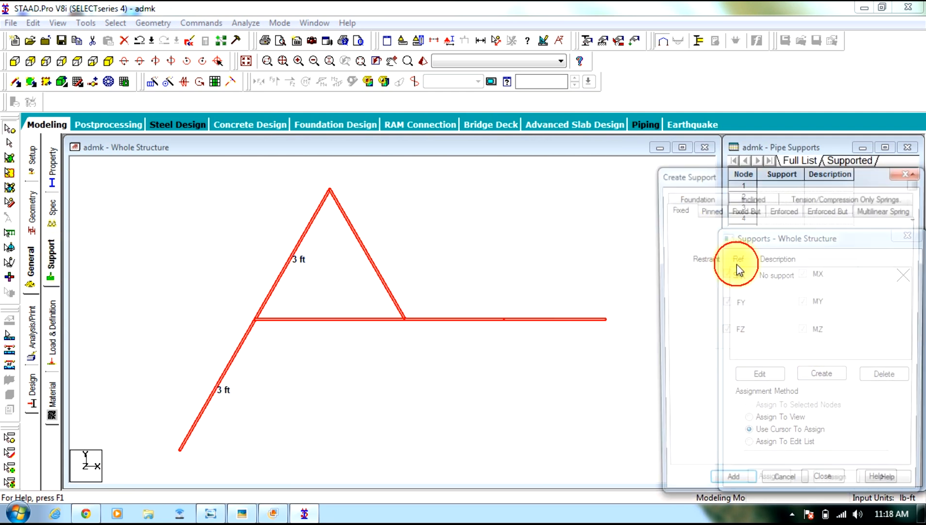
pyautogui.click(709, 210)
pyautogui.click(734, 489)
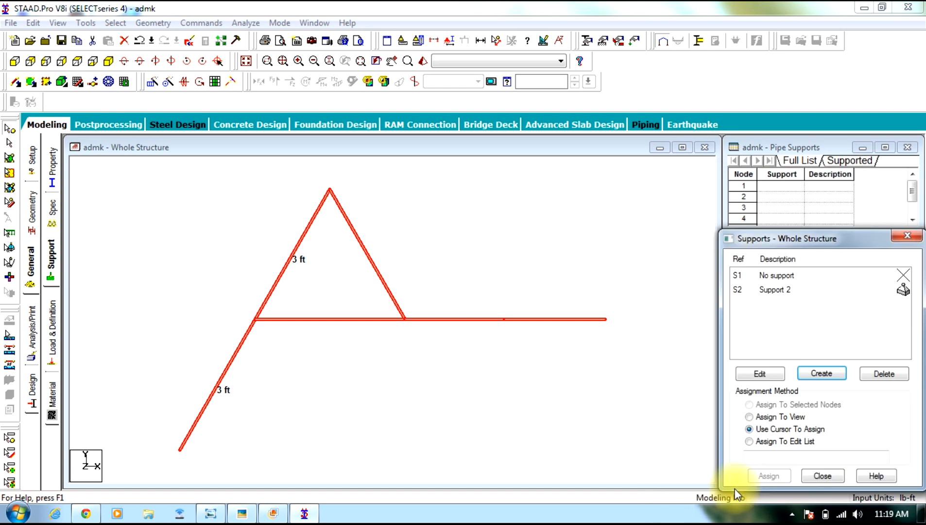
# Step: Create a Fixed But support definition with FX and MZ released
pyautogui.click(821, 373)
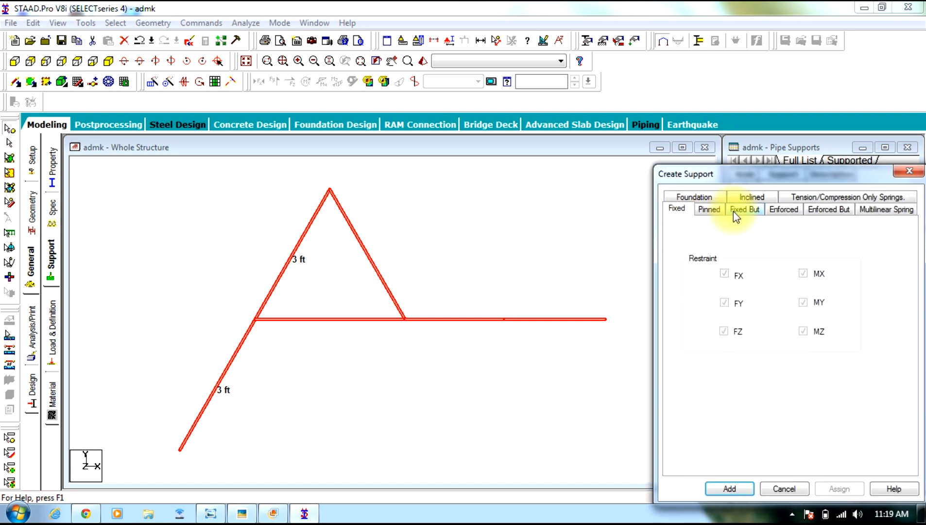
pyautogui.click(743, 209)
pyautogui.click(696, 255)
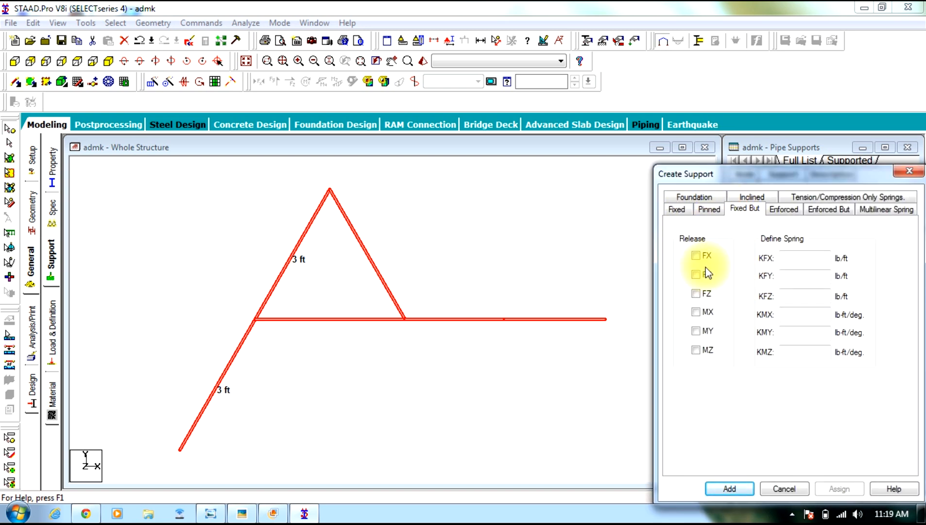
pyautogui.click(709, 351)
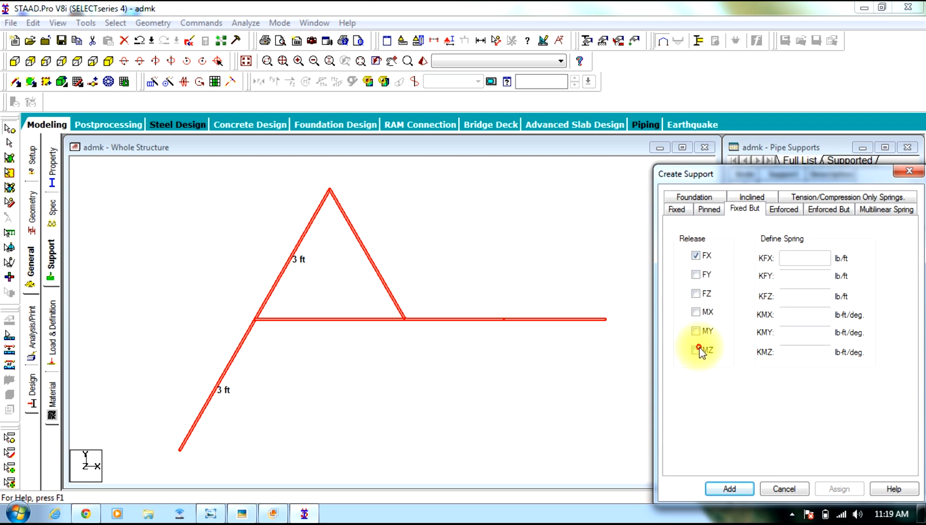
pyautogui.click(730, 488)
# Step: Assign the pinned support to the lowest node at the foot of the inclined member
pyautogui.click(777, 289)
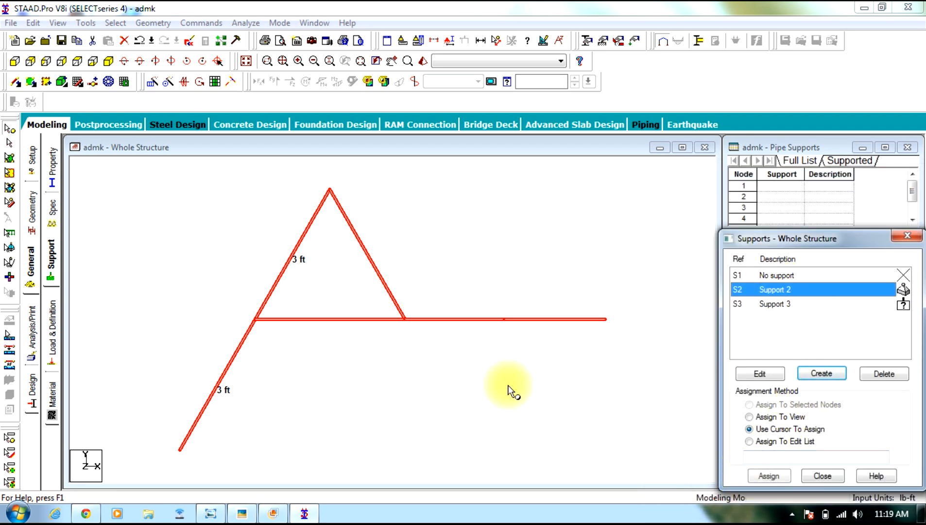
pyautogui.click(179, 449)
pyautogui.click(749, 405)
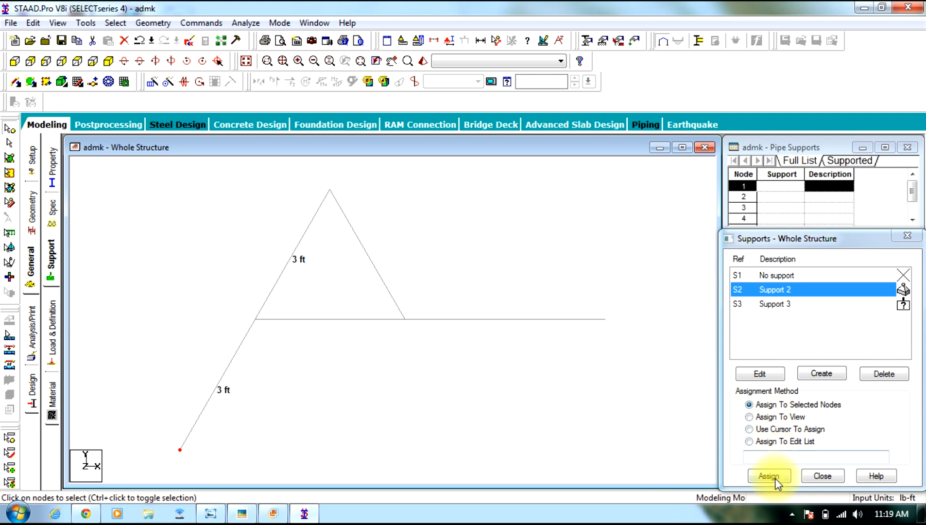
pyautogui.click(769, 476)
pyautogui.click(765, 394)
# Step: Assign the Fixed But support to the free end node of the horizontal member line
pyautogui.click(801, 304)
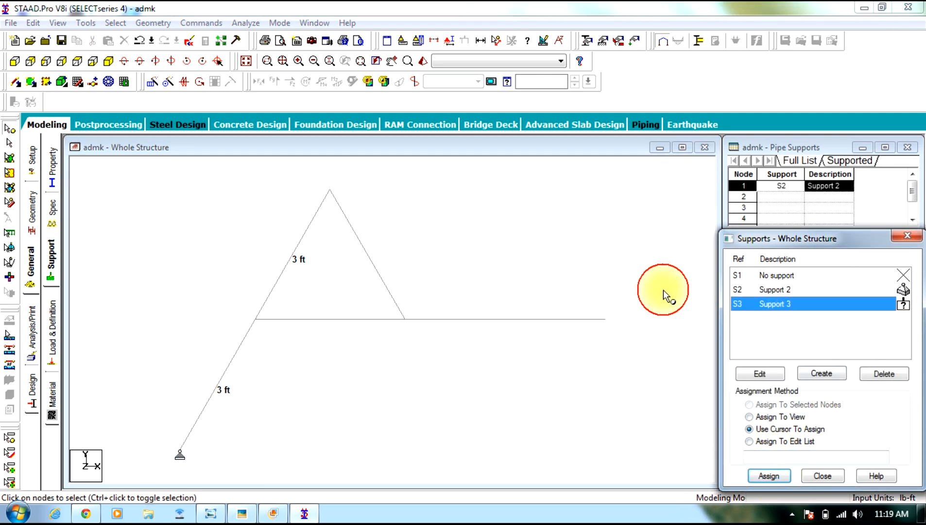
pyautogui.click(605, 319)
pyautogui.click(769, 476)
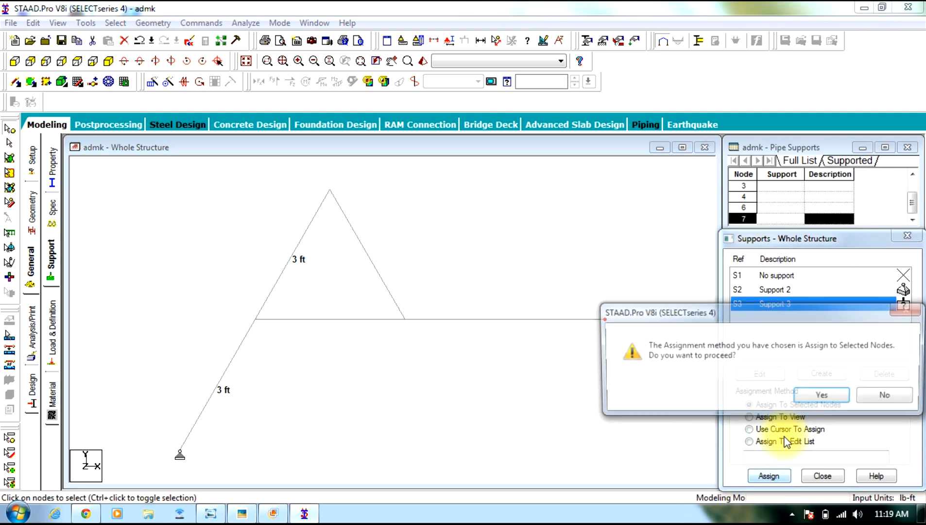
pyautogui.click(821, 395)
pyautogui.click(621, 253)
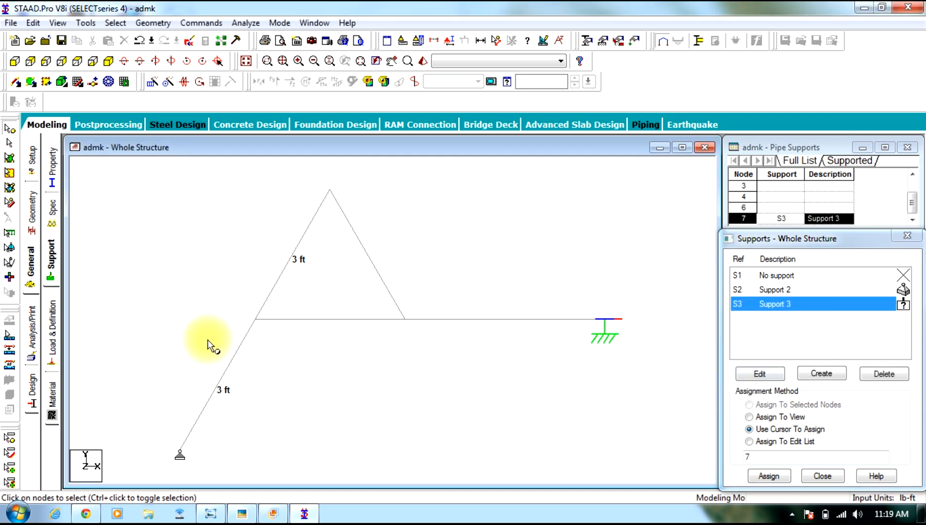
# Step: Create primary load case 1, titled LOAD CASE 1, with loading type None
pyautogui.click(55, 314)
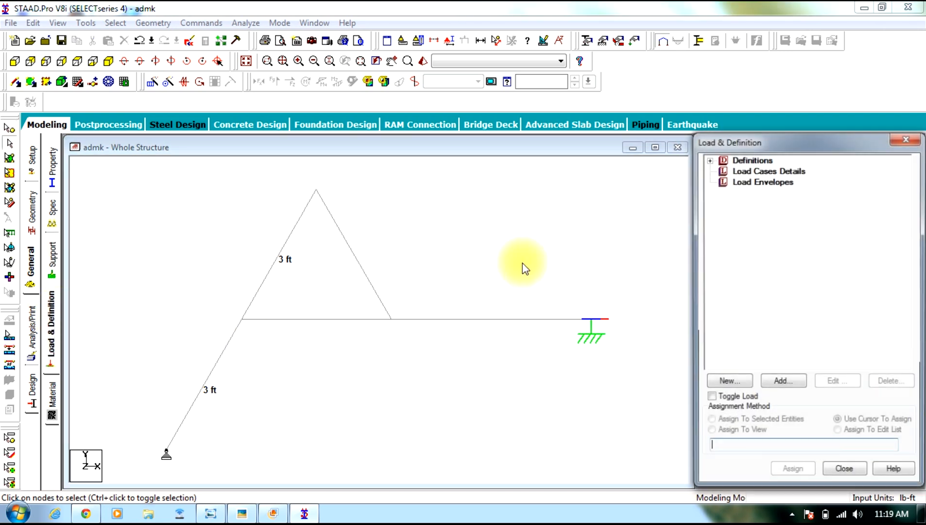
pyautogui.click(743, 172)
pyautogui.click(780, 379)
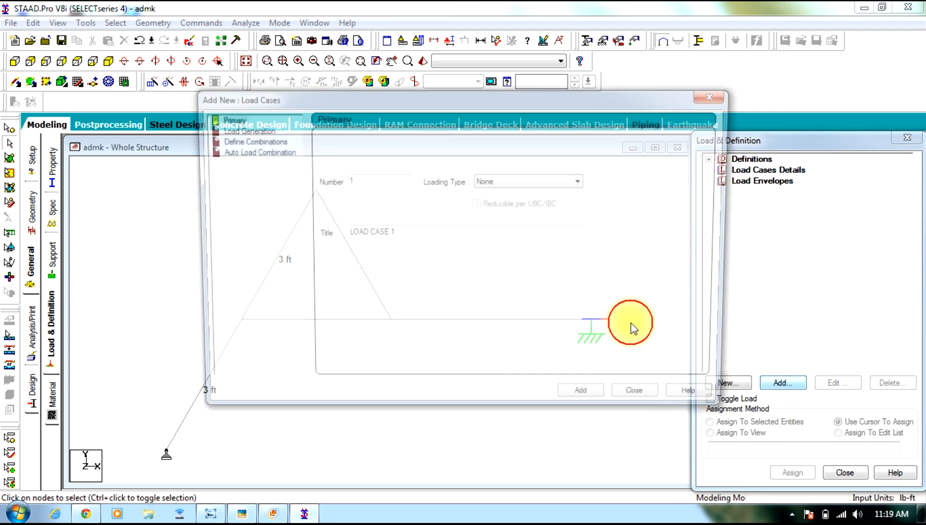
pyautogui.click(588, 402)
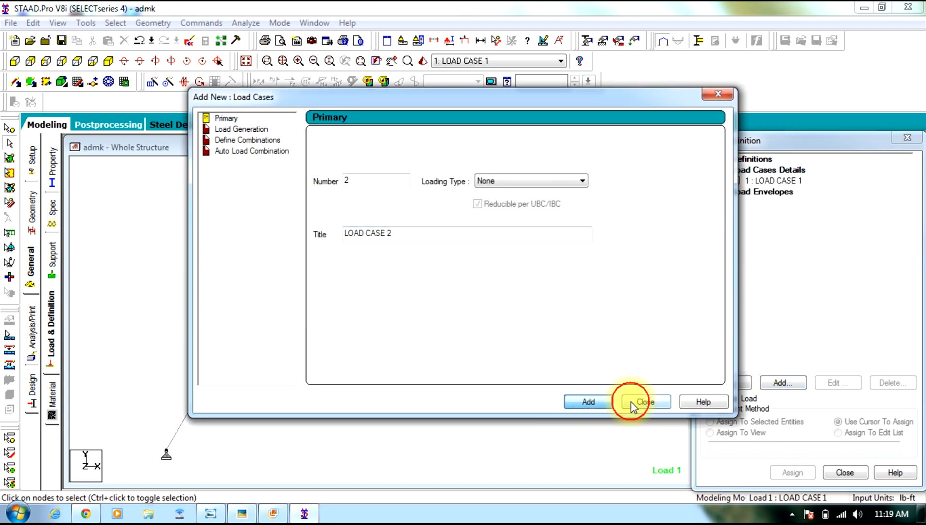
pyautogui.click(644, 402)
# Step: Check the reference photo and add a nodal load of Fy -8000 lb to LOAD CASE 1
pyautogui.click(773, 181)
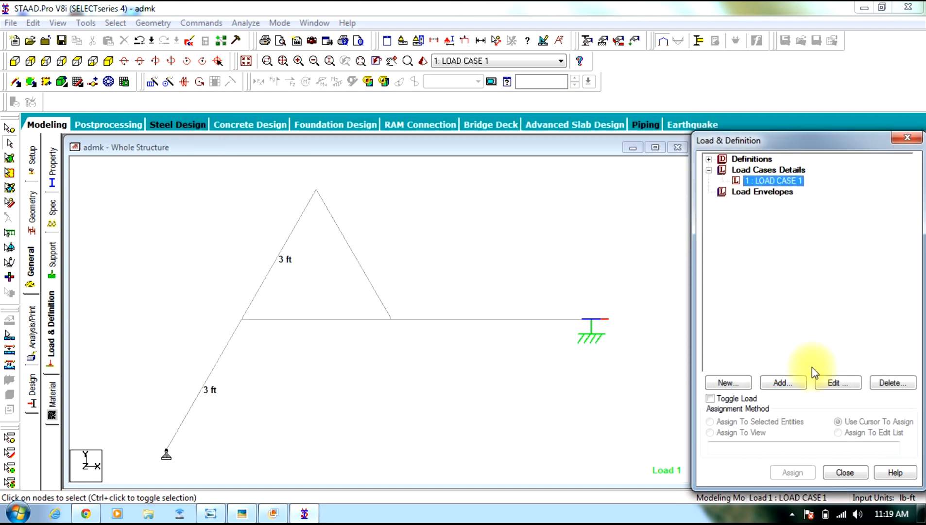
pyautogui.click(783, 382)
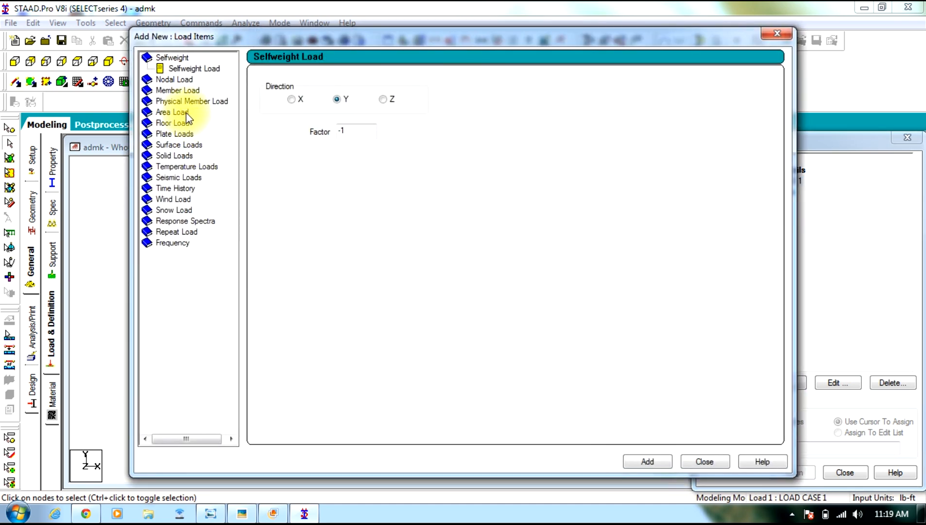
pyautogui.click(174, 79)
pyautogui.doubleClick(297, 151)
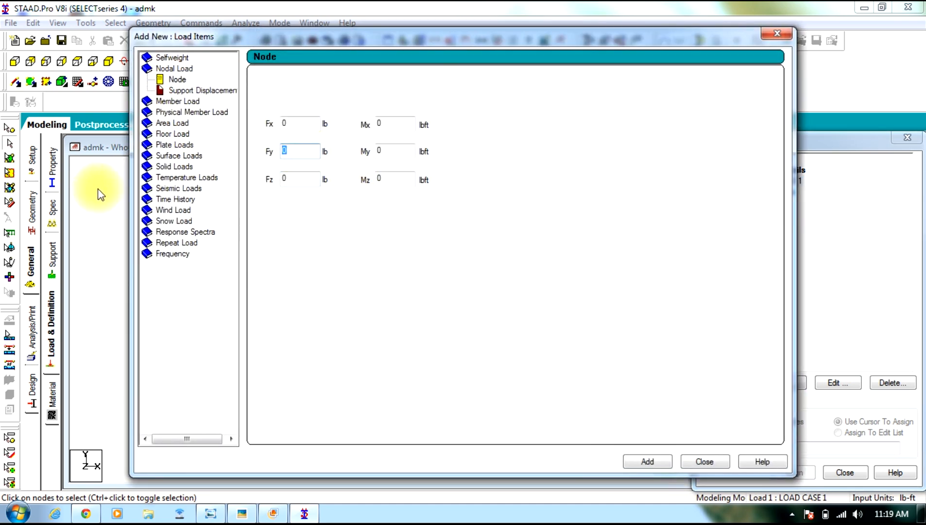
pyautogui.click(210, 514)
pyautogui.click(210, 514)
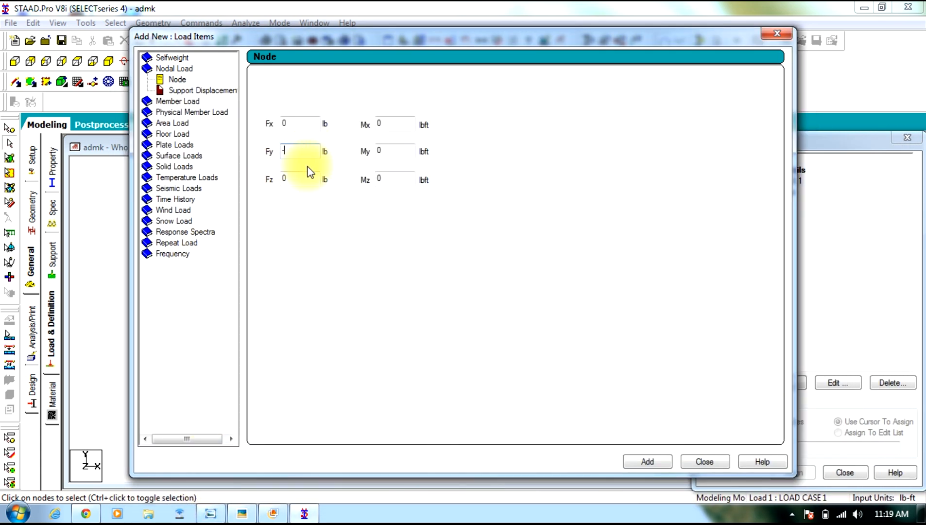
pyautogui.write('-8000')
pyautogui.click(651, 464)
# Step: Add a second nodal load of Fy -4000 lb to LOAD CASE 1 and finish adding load items
pyautogui.press('BackSpace')
pyautogui.write('-4000')
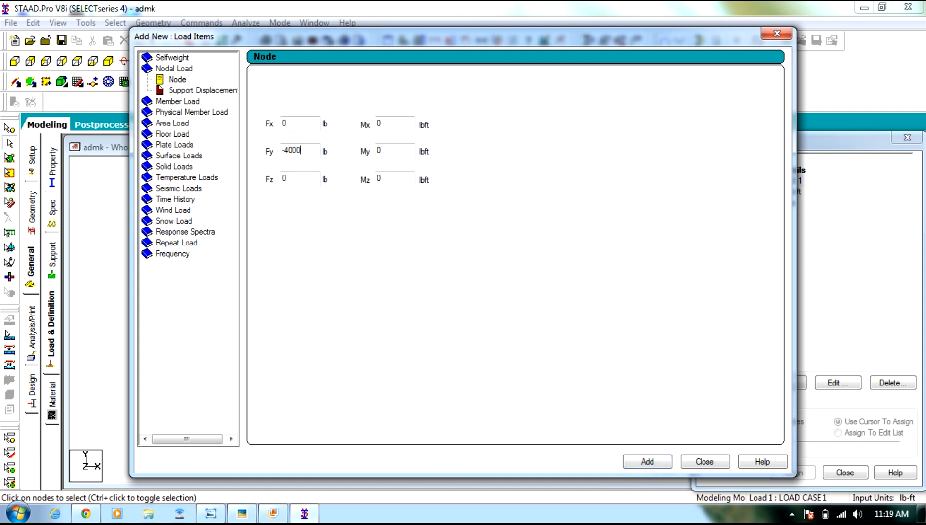
pyautogui.click(634, 460)
pyautogui.click(716, 464)
# Step: Assign the FY -8000 nodal load to the apex node of the truss
pyautogui.click(780, 191)
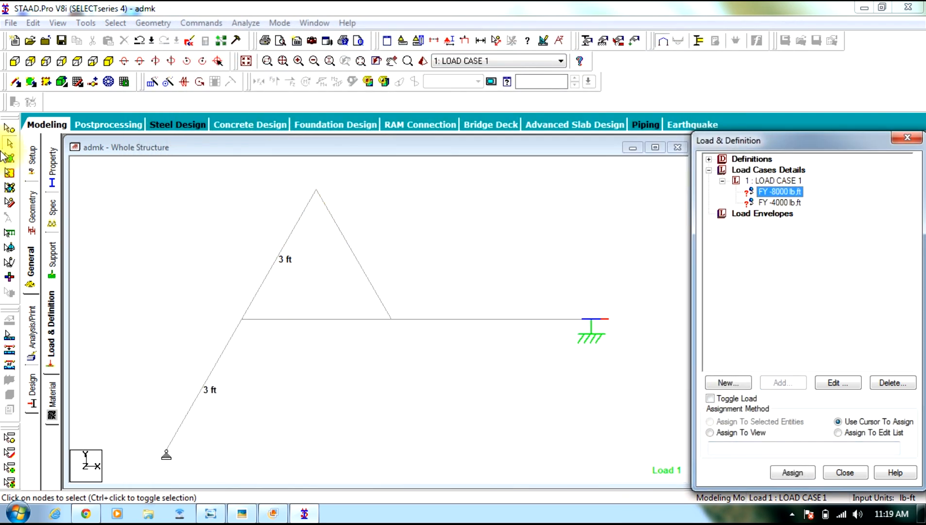
pyautogui.click(9, 128)
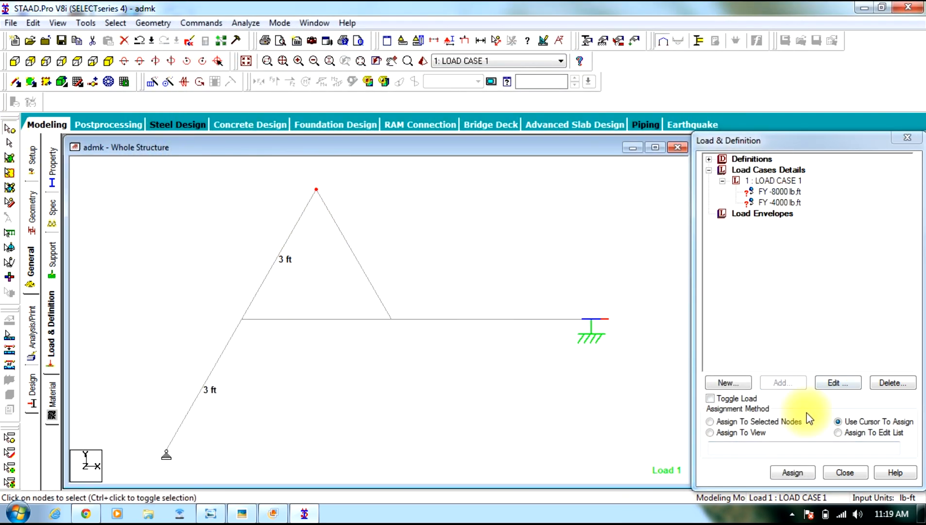
pyautogui.click(779, 422)
pyautogui.click(790, 472)
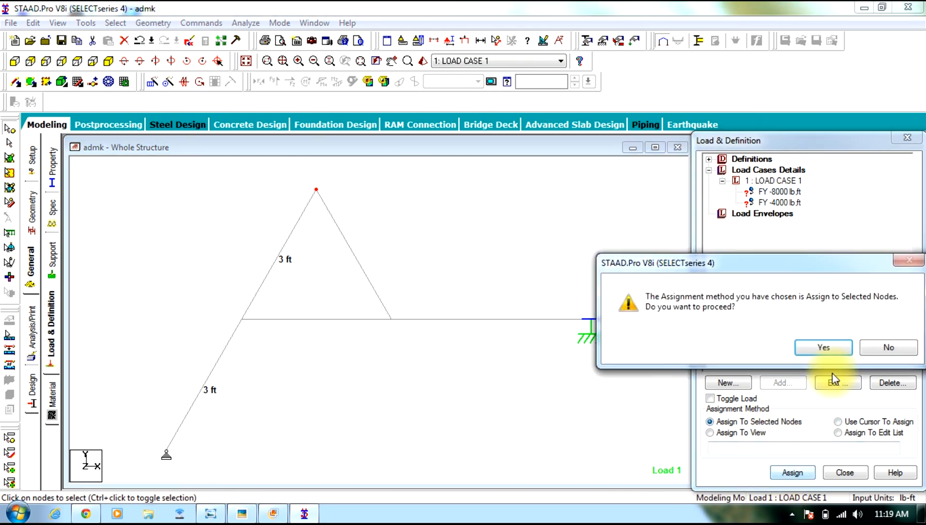
pyautogui.click(823, 348)
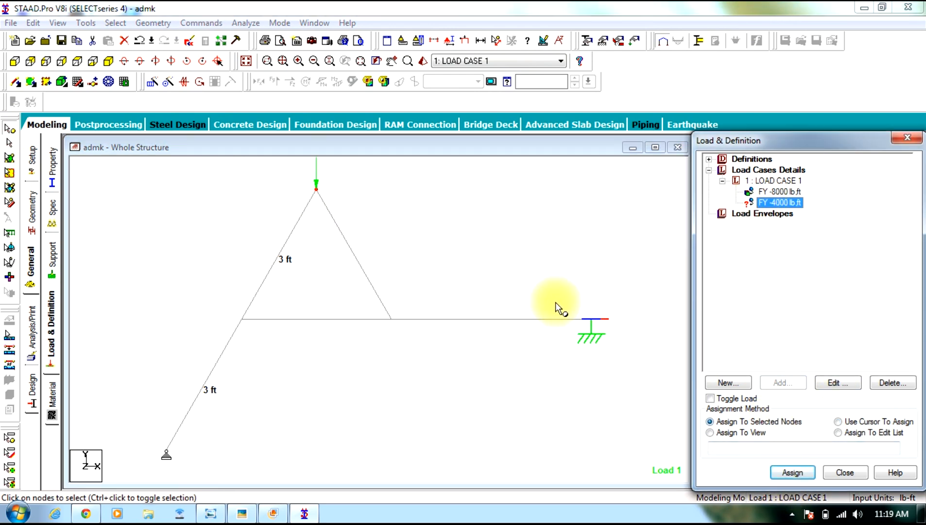
# Step: Assign the FY -4000 nodal load to the intermediate node on the horizontal member between the triangle and the roller support
pyautogui.click(444, 367)
pyautogui.click(773, 422)
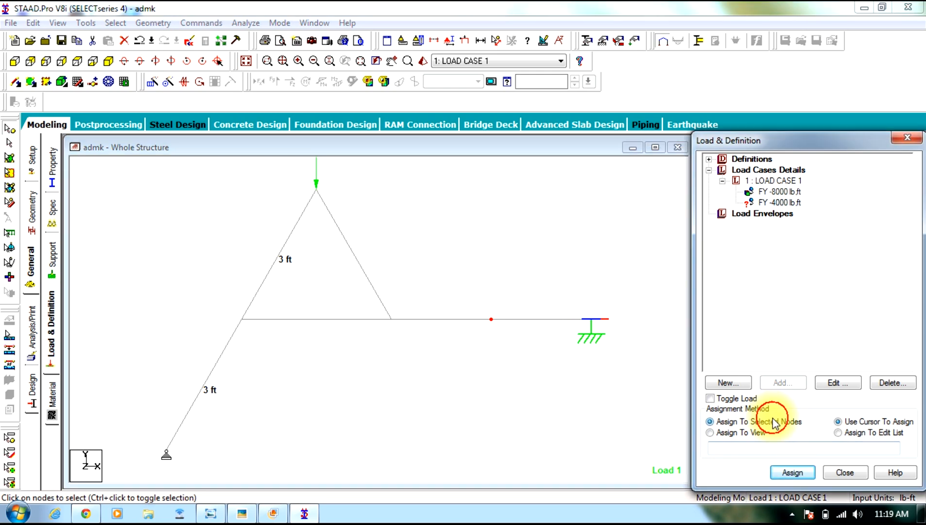
pyautogui.click(782, 474)
pyautogui.click(809, 351)
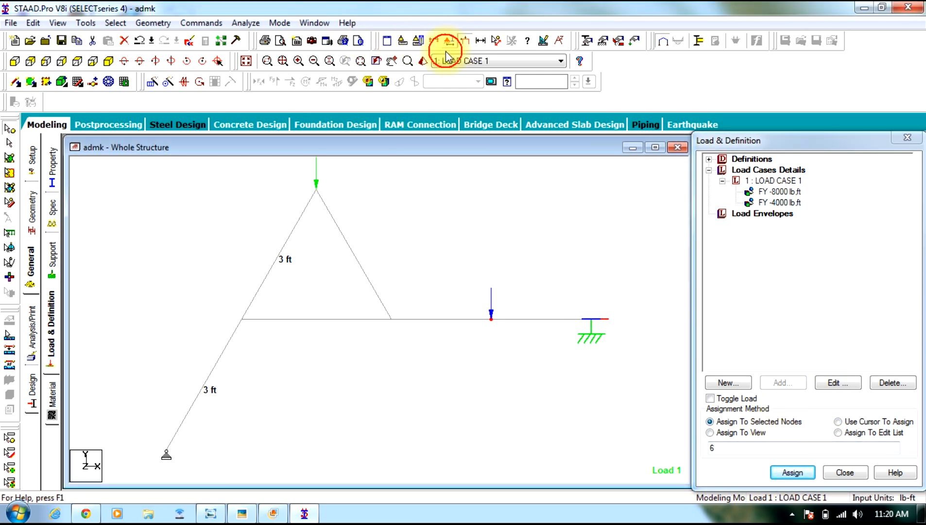
# Step: Set the steel design code to IS800 and add the CHECK CODE and TAKE OFF design commands
pyautogui.click(30, 387)
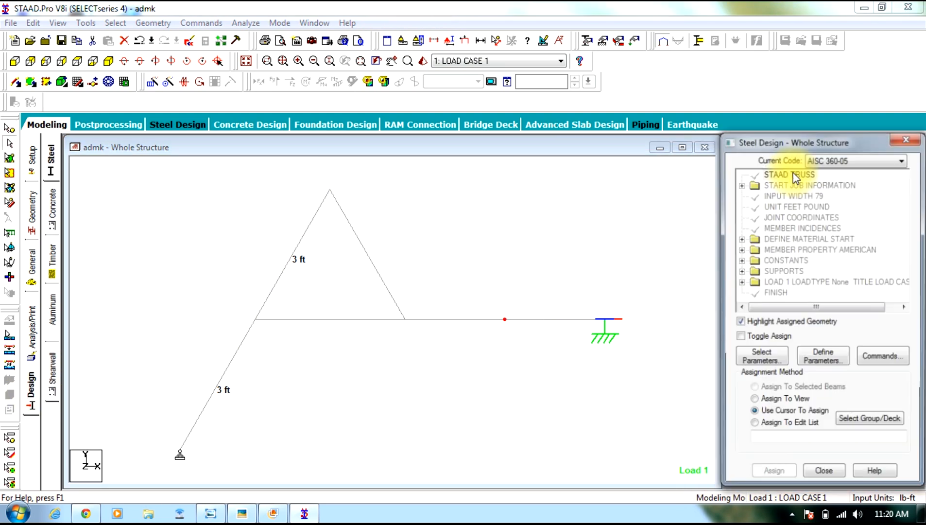
pyautogui.click(862, 160)
pyautogui.click(857, 405)
pyautogui.click(877, 352)
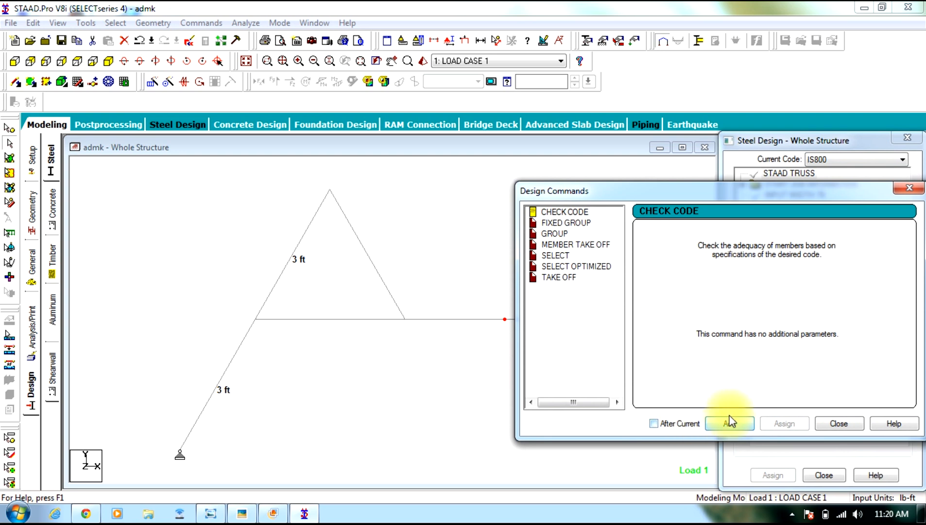
pyautogui.click(554, 277)
pyautogui.click(731, 423)
pyautogui.click(838, 424)
# Step: Assign the CHECK CODE command to all members of the truss and decline the autosave
pyautogui.moveTo(904, 250); pyautogui.dragTo(899, 304)
pyautogui.click(785, 249)
pyautogui.moveTo(708, 176); pyautogui.dragTo(125, 520)
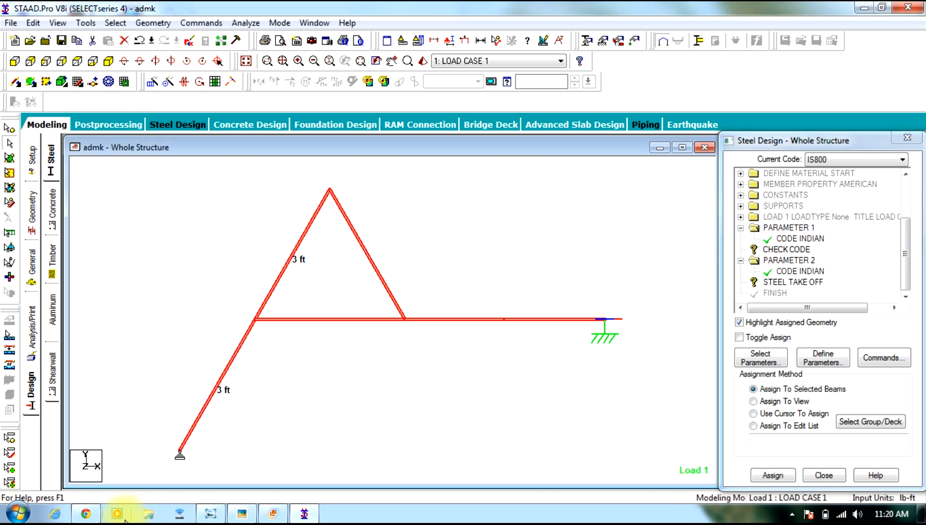
pyautogui.click(762, 474)
pyautogui.click(825, 345)
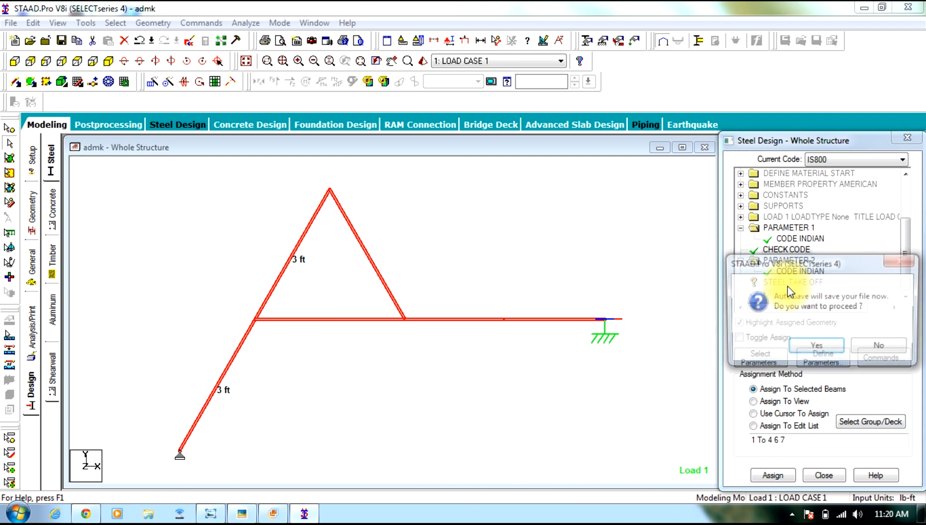
pyautogui.click(881, 347)
# Step: Assign the STEEL TAKE OFF command to all the selected members and clear the selection
pyautogui.click(792, 281)
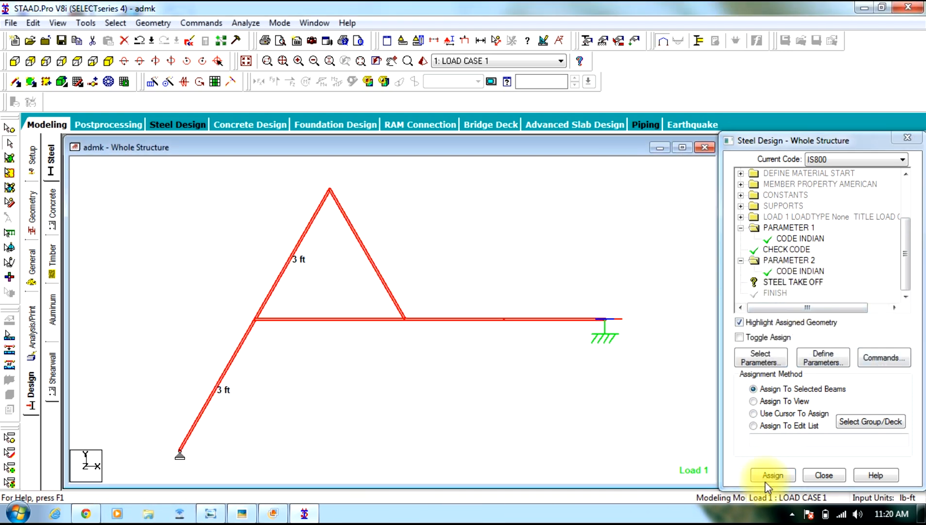
pyautogui.click(758, 474)
pyautogui.click(823, 347)
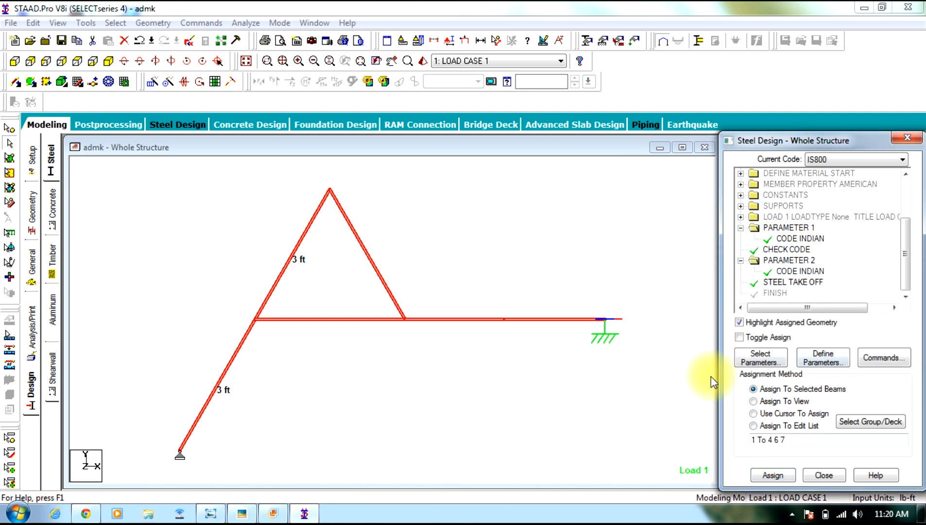
pyautogui.click(658, 368)
pyautogui.click(904, 265)
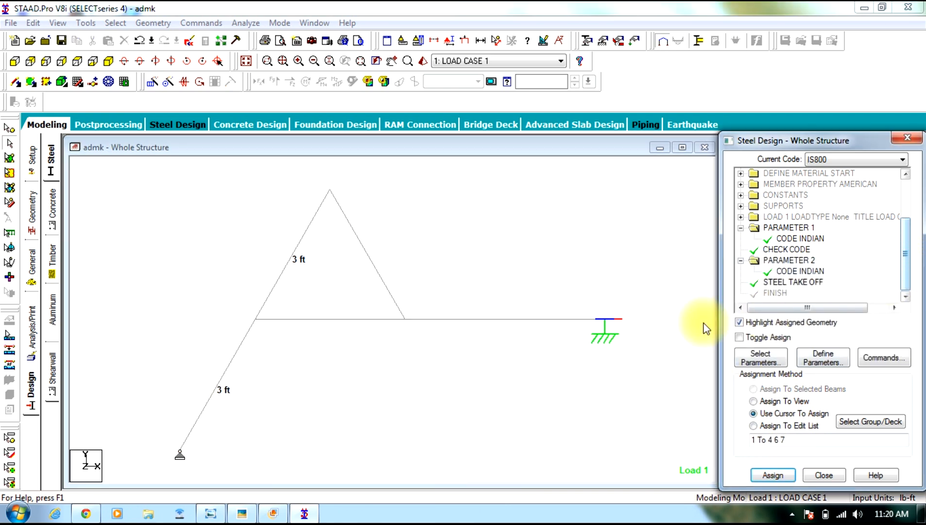
# Step: Add a Perform Analysis command with the No Print option
pyautogui.click(35, 340)
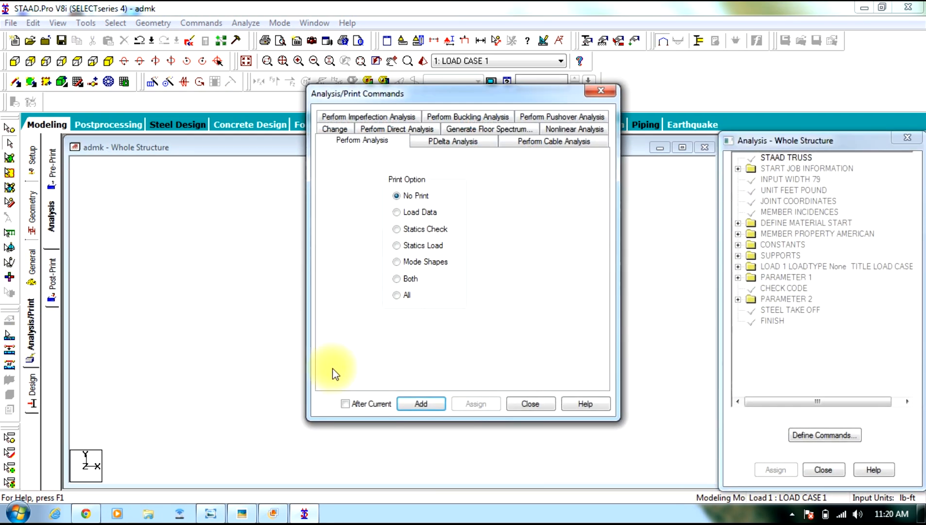
pyautogui.click(419, 403)
pyautogui.click(430, 267)
pyautogui.press('Escape')
# Step: Run the STAAD analysis and stay in modeling mode when it finishes
pyautogui.click(242, 23)
pyautogui.click(255, 33)
pyautogui.click(383, 275)
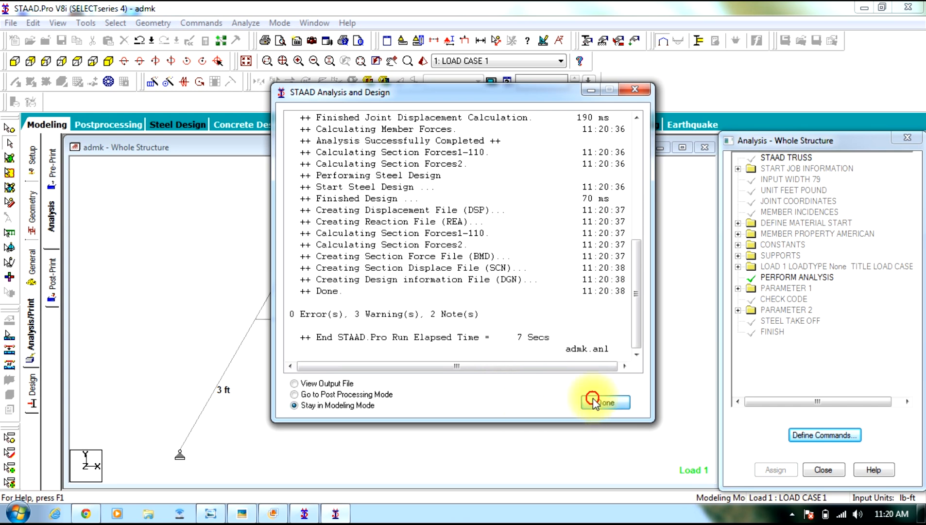
pyautogui.click(594, 401)
# Step: Check whether any beams fail the steel design calculation
pyautogui.click(115, 25)
pyautogui.moveTo(232, 446)
pyautogui.click(335, 378)
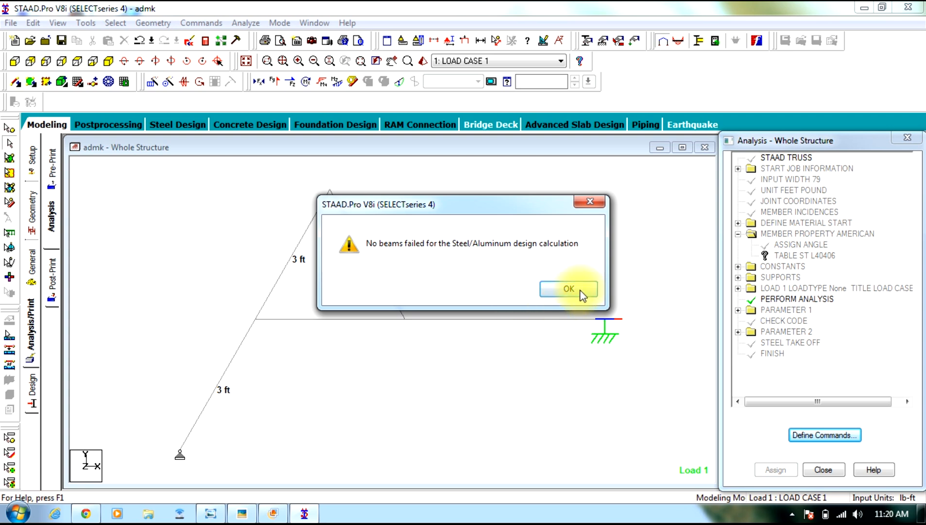
pyautogui.click(581, 289)
# Step: Open the postprocessing results for LOAD CASE 1 and maximize the whole-structure displacement view
pyautogui.click(130, 126)
pyautogui.click(483, 363)
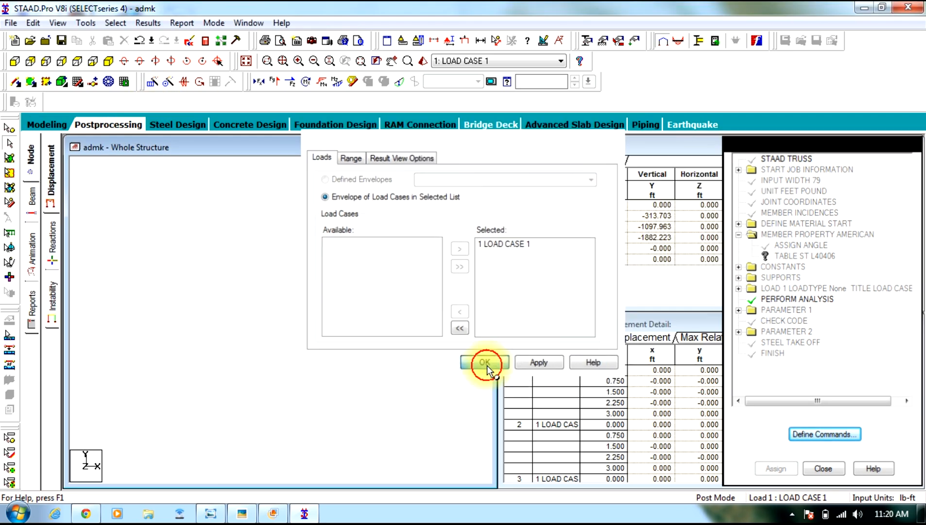
pyautogui.click(458, 148)
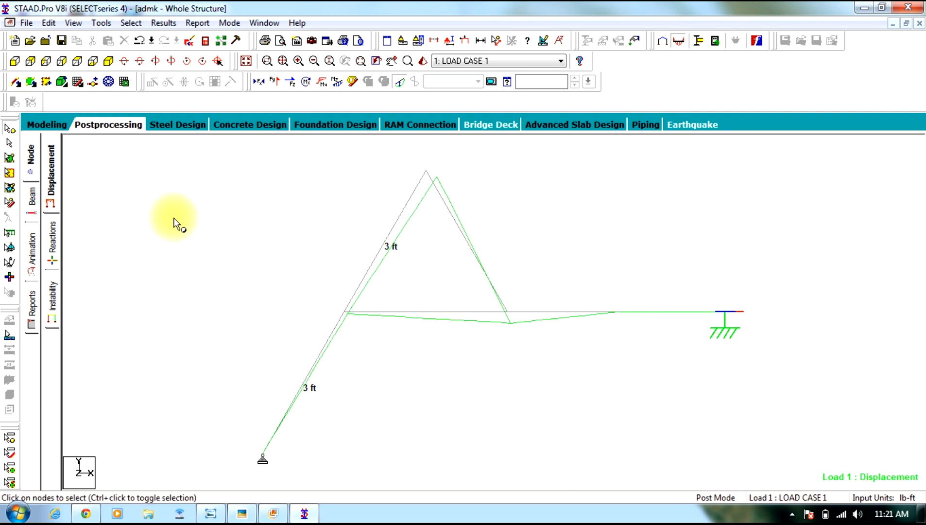
# Step: Compare the deflected truss with the Day-21 problem in reference photo IMG_0413 and close the photo
pyautogui.click(210, 513)
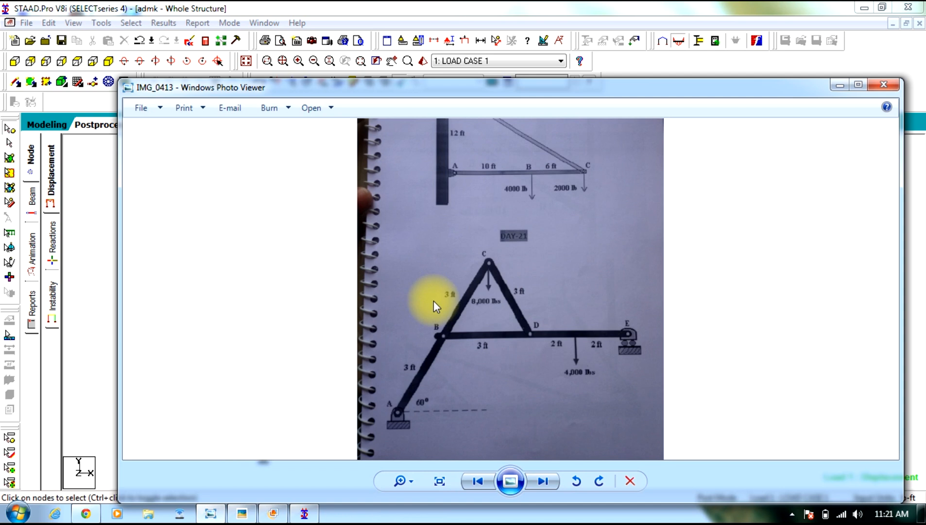
pyautogui.scroll(-1, 521, 376)
pyautogui.click(888, 87)
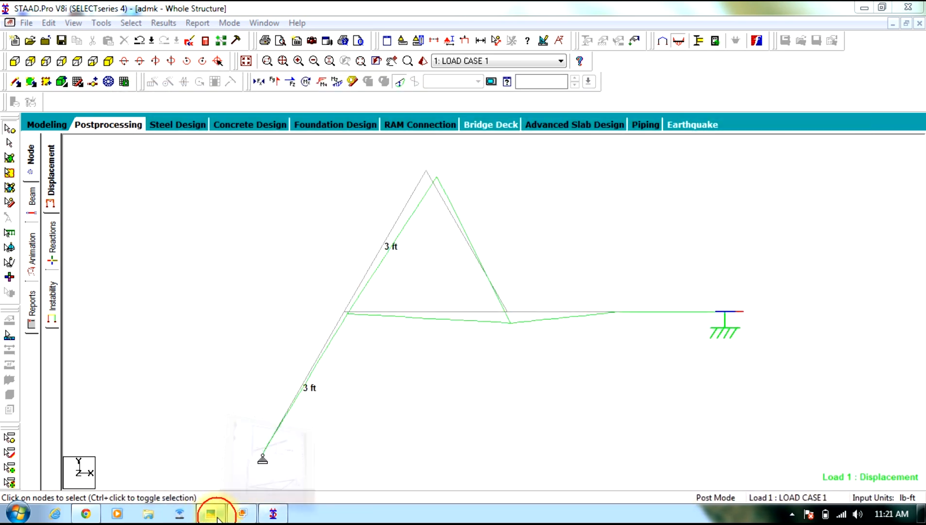
# Step: Examine the dimensions, angles and loads of the problems in photos IMG_0414 and IMG_0415, closing each photo
pyautogui.click(218, 518)
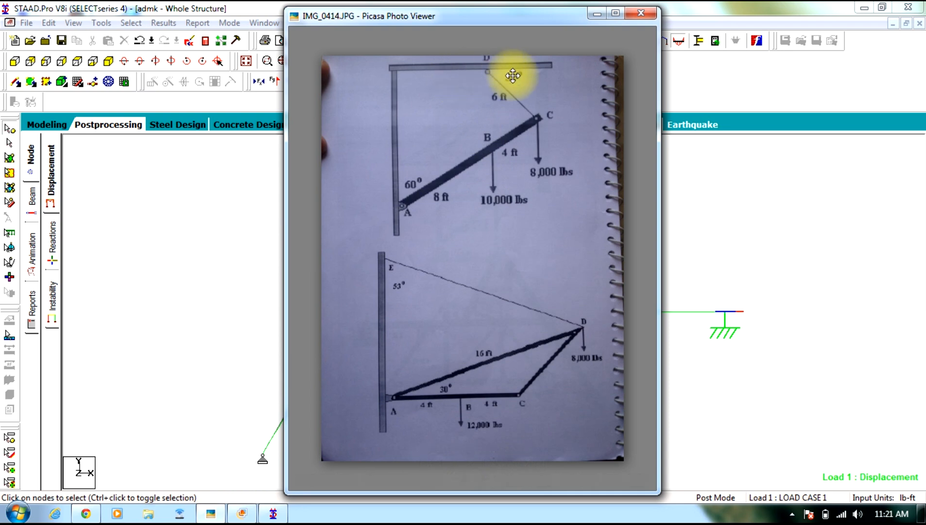
pyautogui.moveTo(523, 192); pyautogui.dragTo(525, 301)
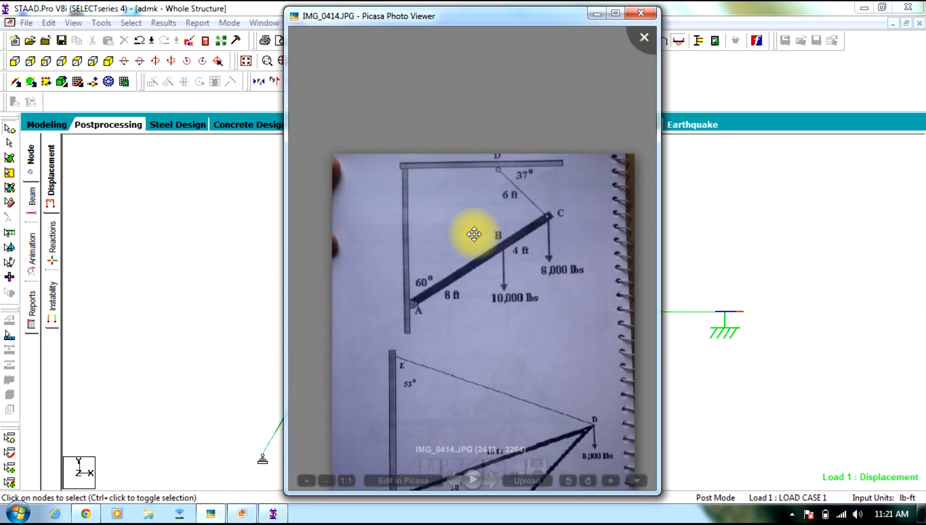
pyautogui.scroll(5, 474, 234)
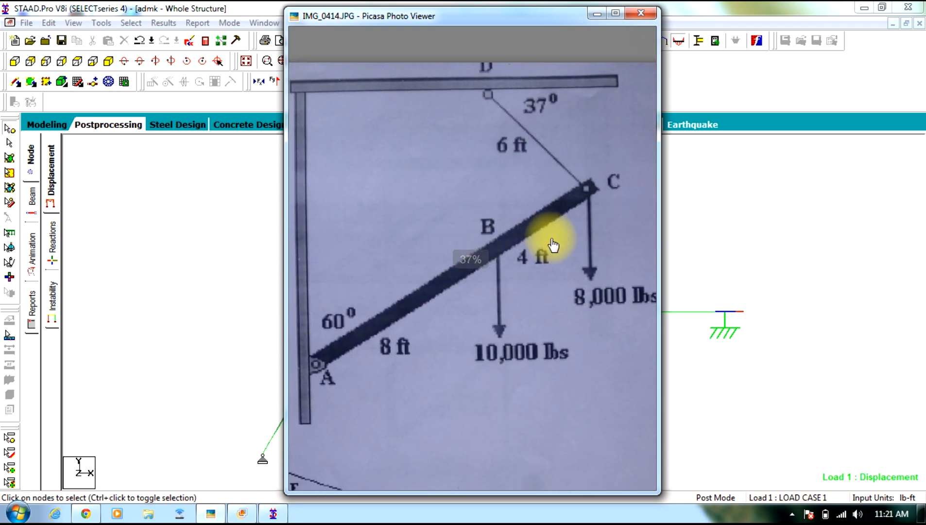
pyautogui.moveTo(554, 245); pyautogui.dragTo(564, 230)
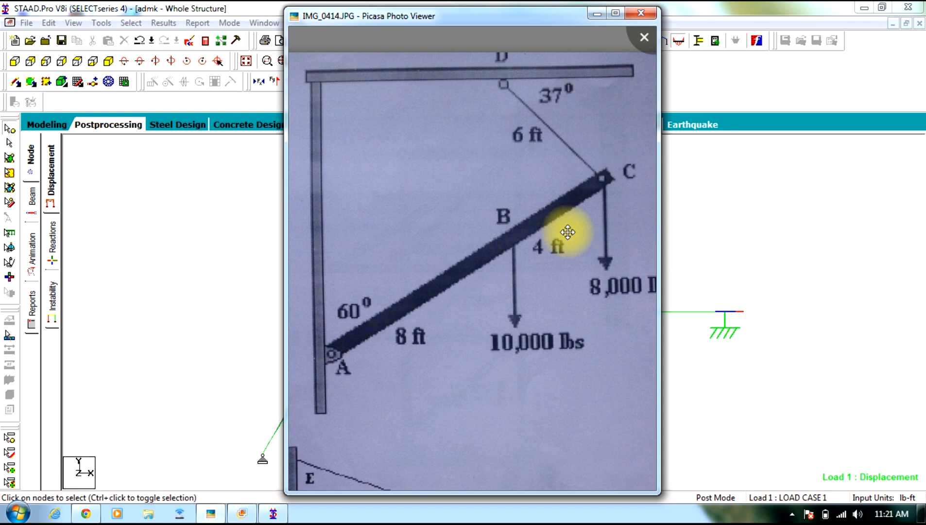
pyautogui.moveTo(413, 321)
pyautogui.mouseDown()
pyautogui.moveTo(429, 329)
pyautogui.moveTo(413, 321)
pyautogui.mouseUp()
pyautogui.scroll(-2, 428, 271)
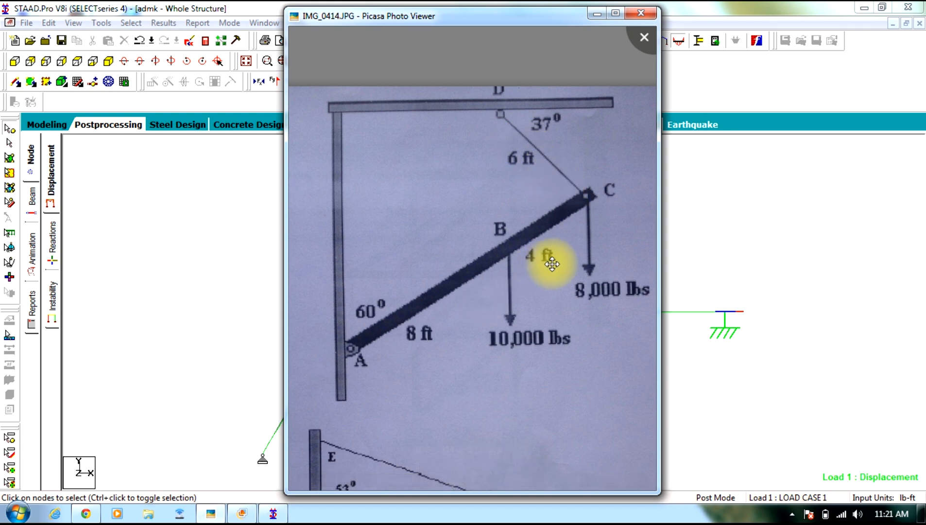
pyautogui.moveTo(511, 259); pyautogui.dragTo(502, 192)
pyautogui.moveTo(518, 227); pyautogui.dragTo(528, 196)
pyautogui.scroll(-2, 523, 231)
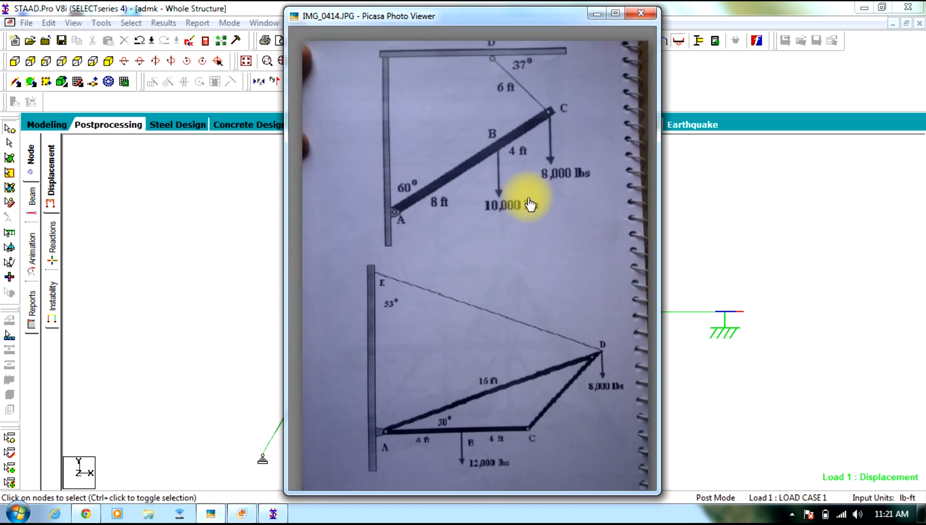
pyautogui.click(640, 13)
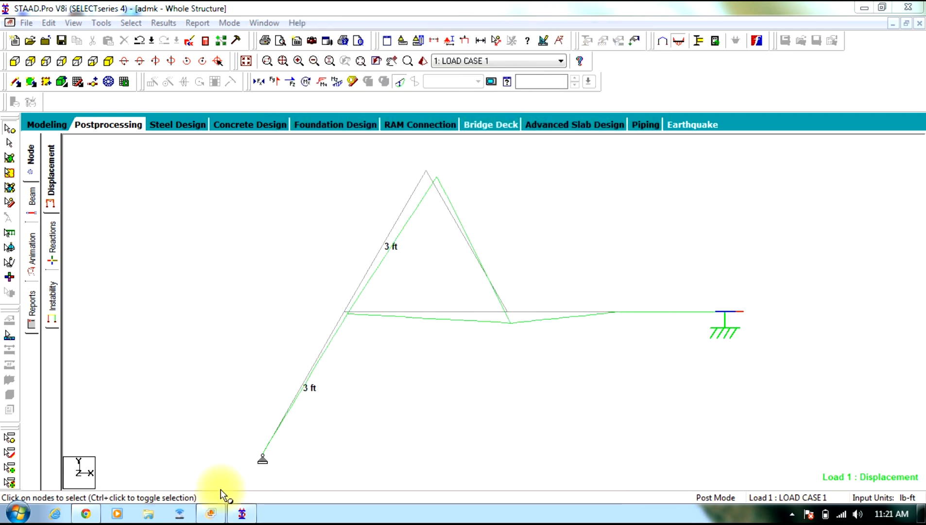
pyautogui.click(210, 515)
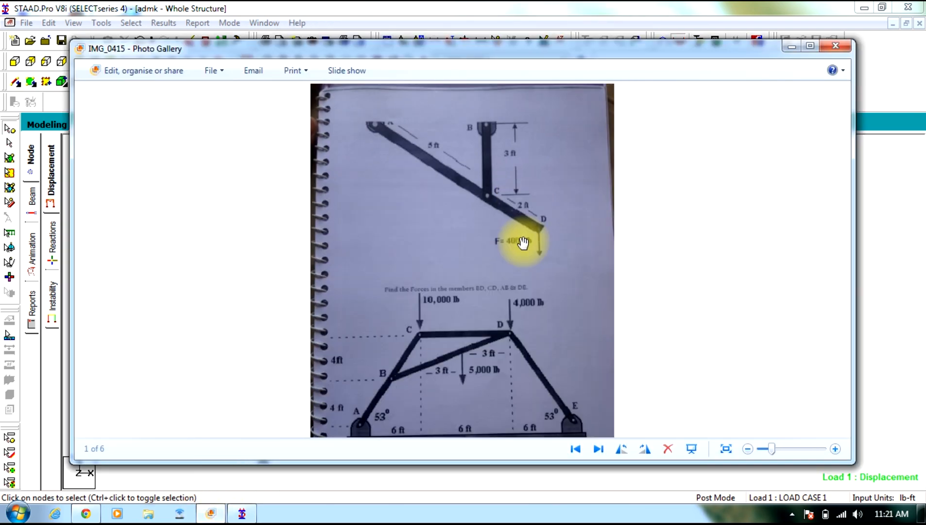
pyautogui.click(835, 46)
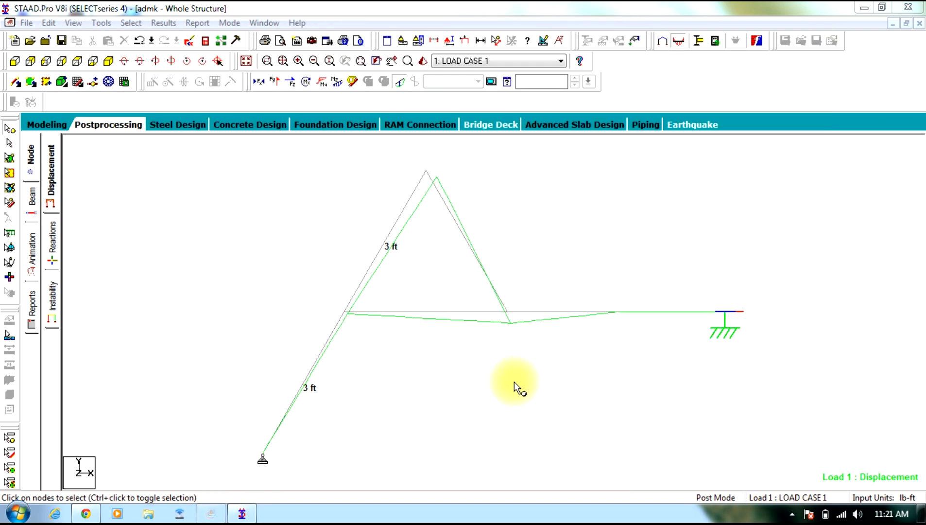